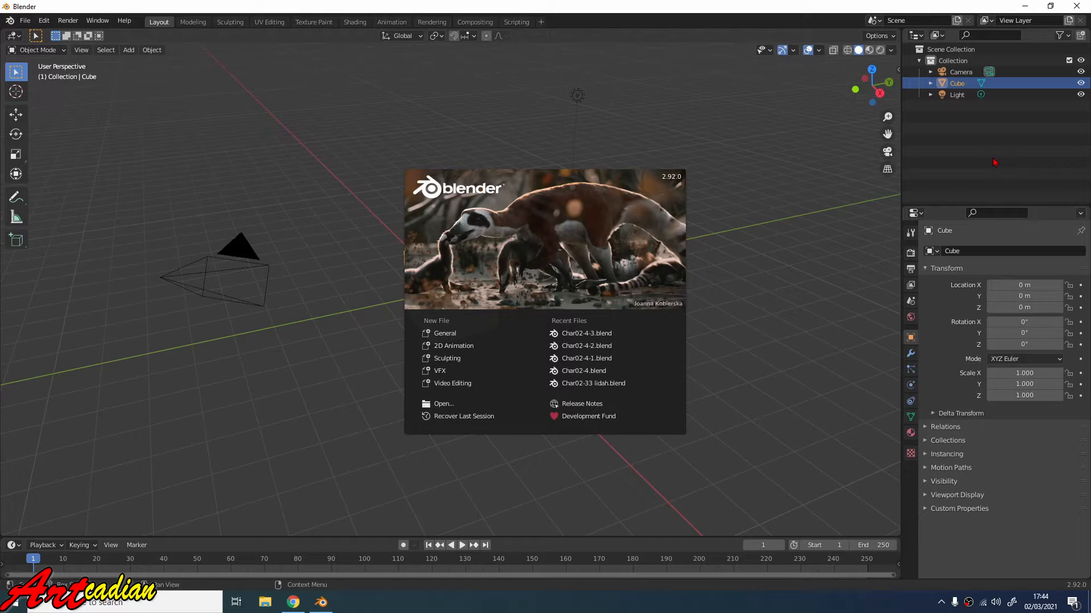
- Open the existing file Char02-4.blend from the BLENDER documents folder
left_click(994, 162)
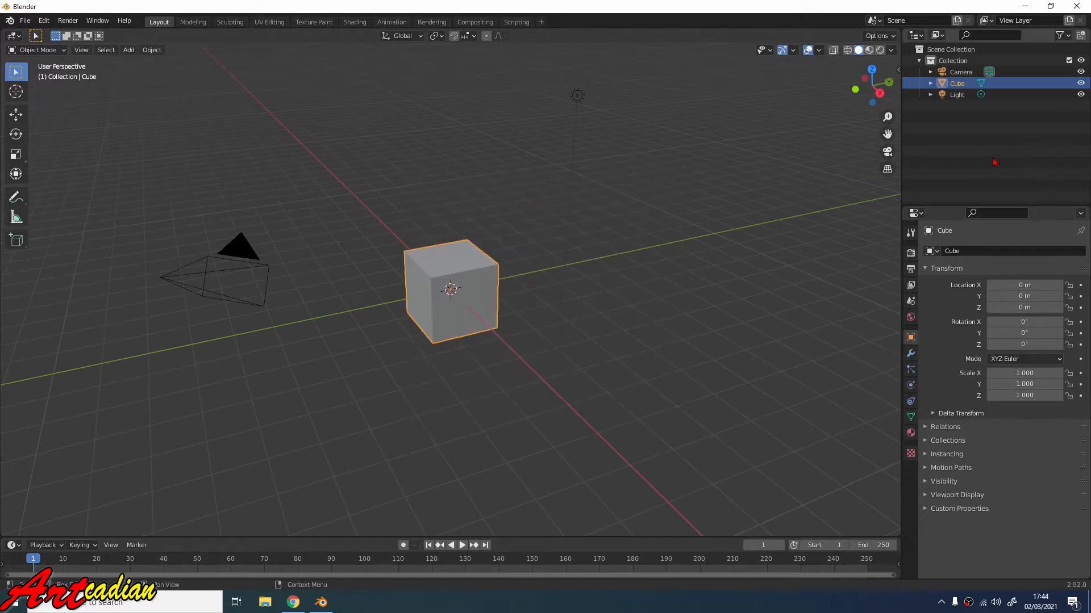
left_click(25, 20)
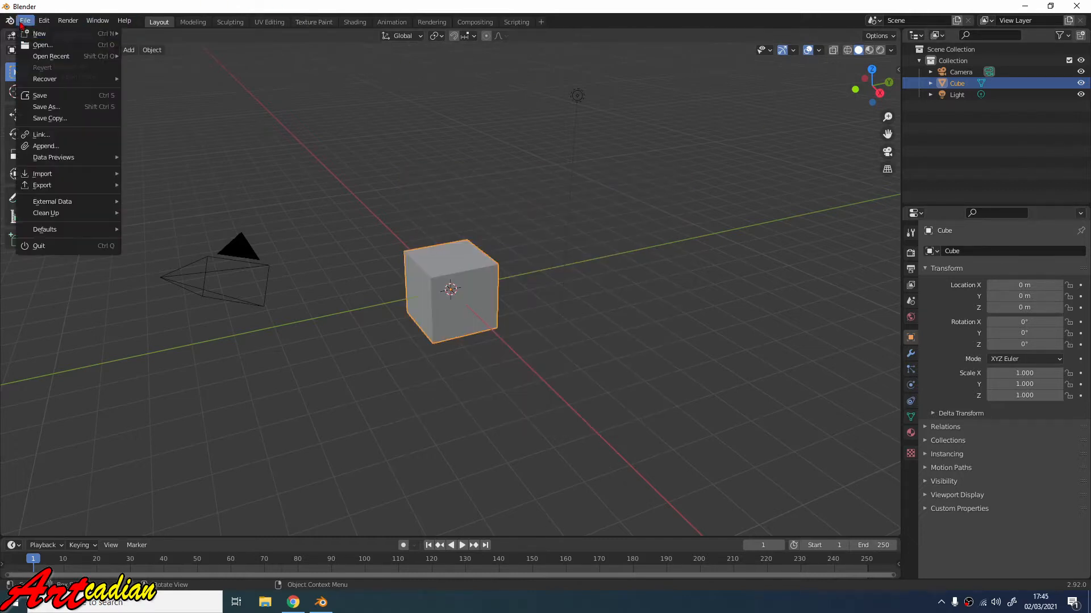
left_click(41, 48)
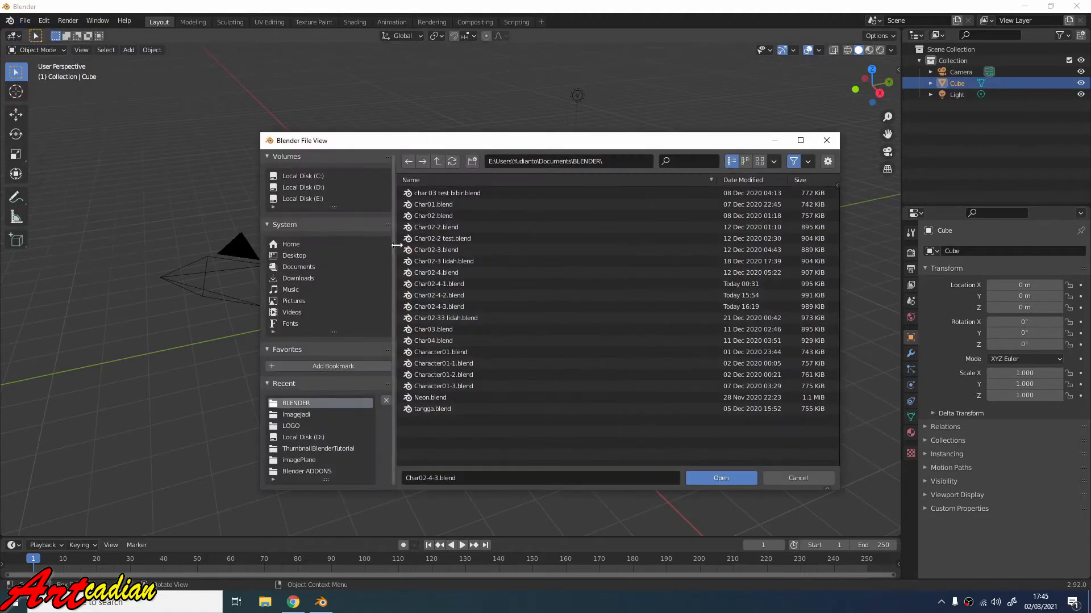
double_click(448, 272)
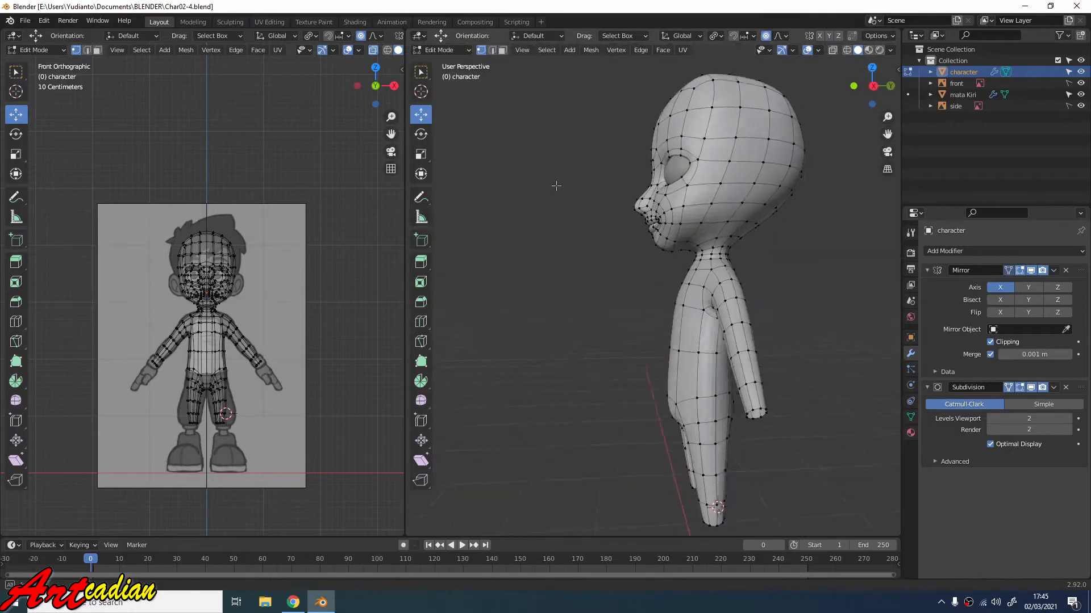
- Select all the face loops of the character's arm from below the shoulder down to the wrist
middle_click_drag(549, 182, 697, 196)
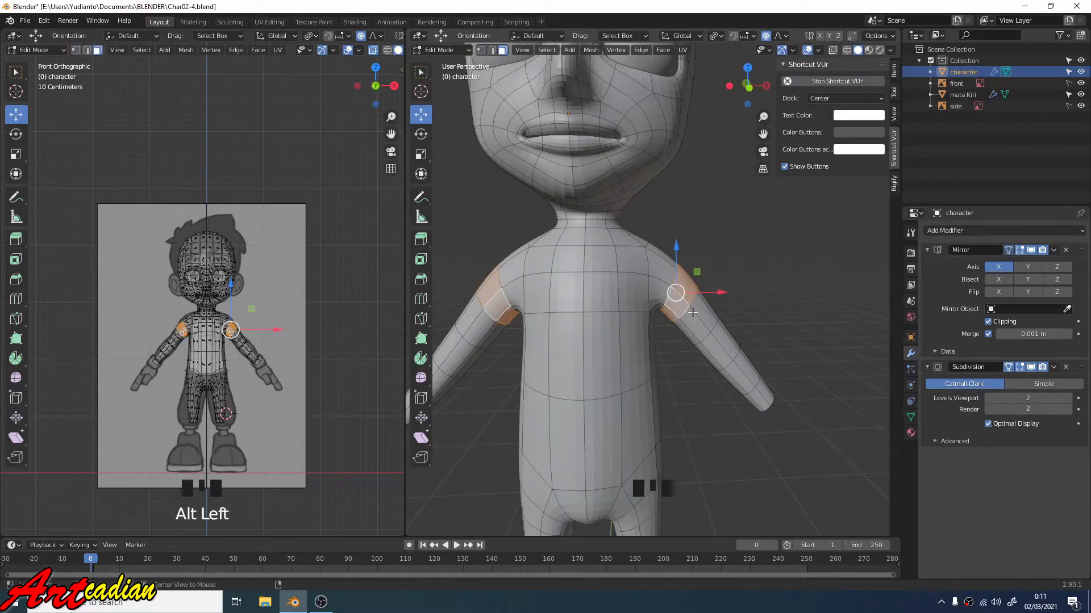
left_click(697, 318, "alt+shift")
left_click(724, 348, "alt+shift")
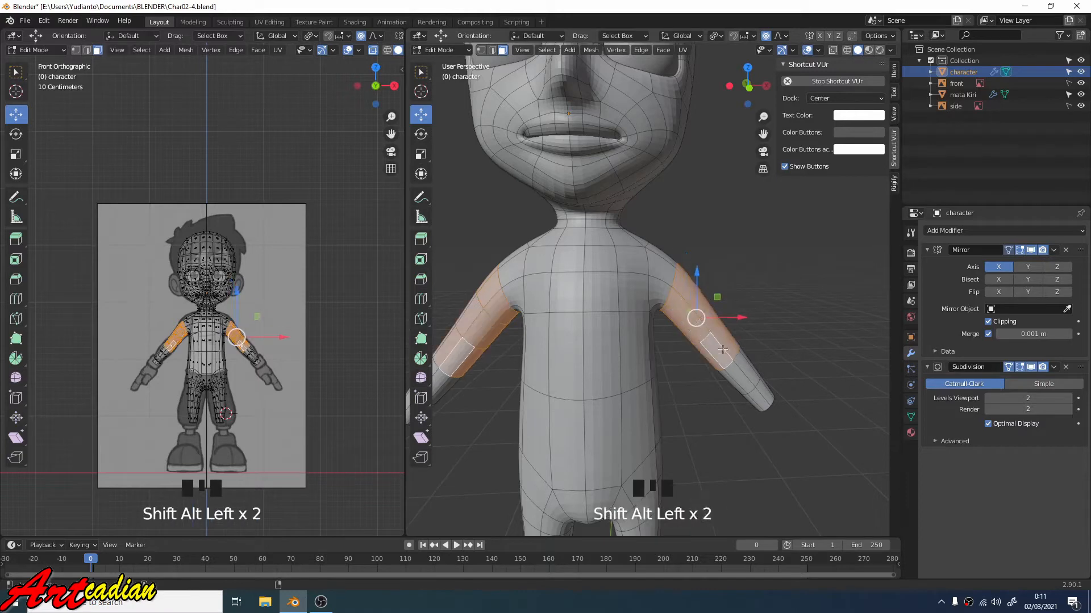
scroll(727, 348, "up", 5)
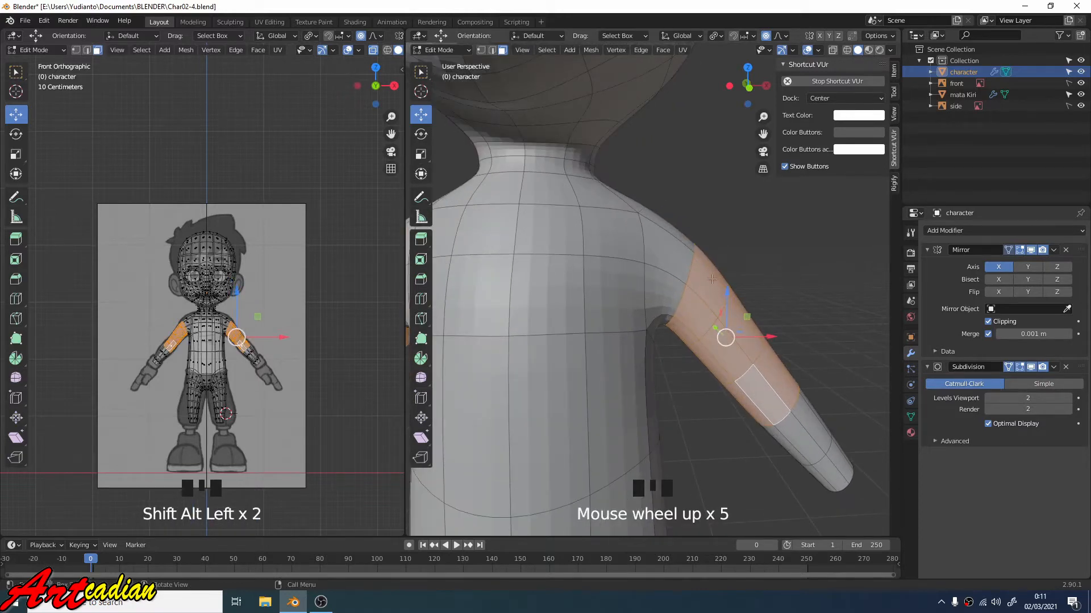
scroll(342, 315, "up", 6)
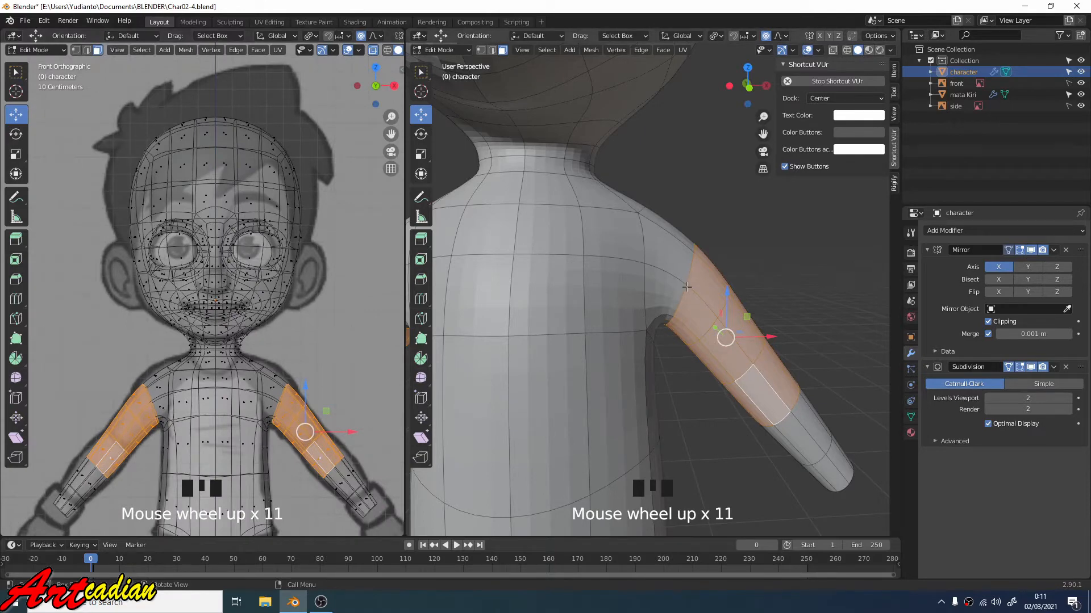
scroll(733, 324, "down", 4)
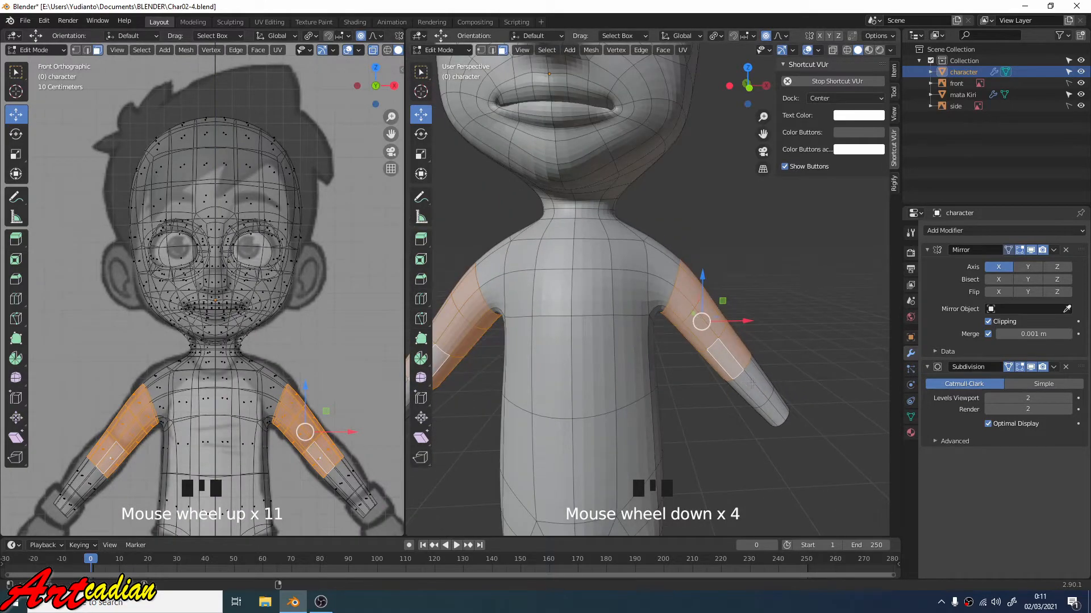
left_click(752, 385, "alt+shift")
left_click(770, 411, "alt+shift")
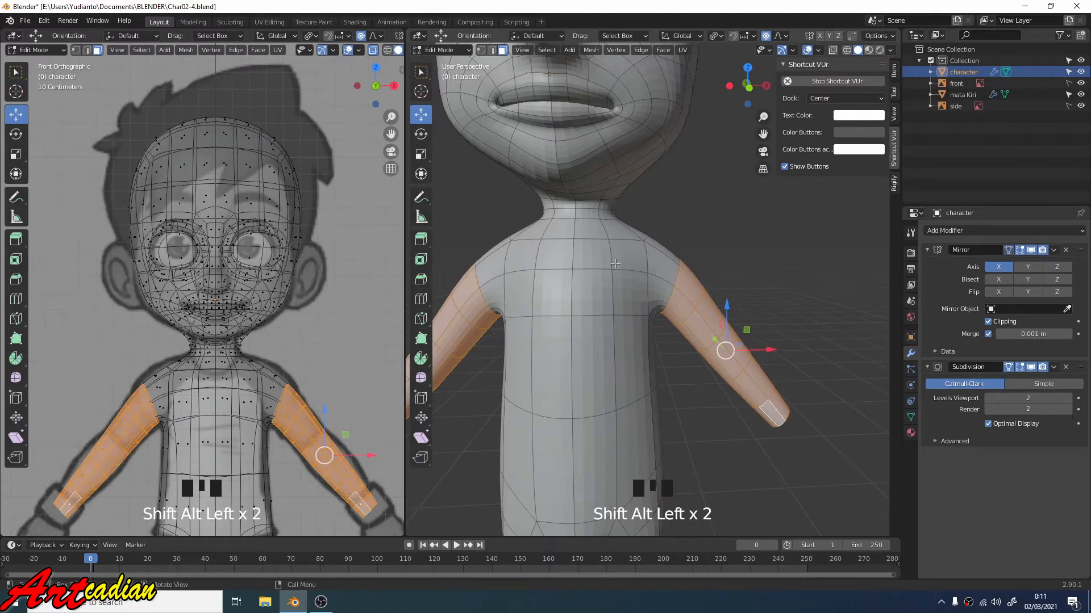
- Turn off proportional editing and rotate the selected arm faces upward until the arm is nearly horizontal
left_click(421, 134)
key("ctrl+z")
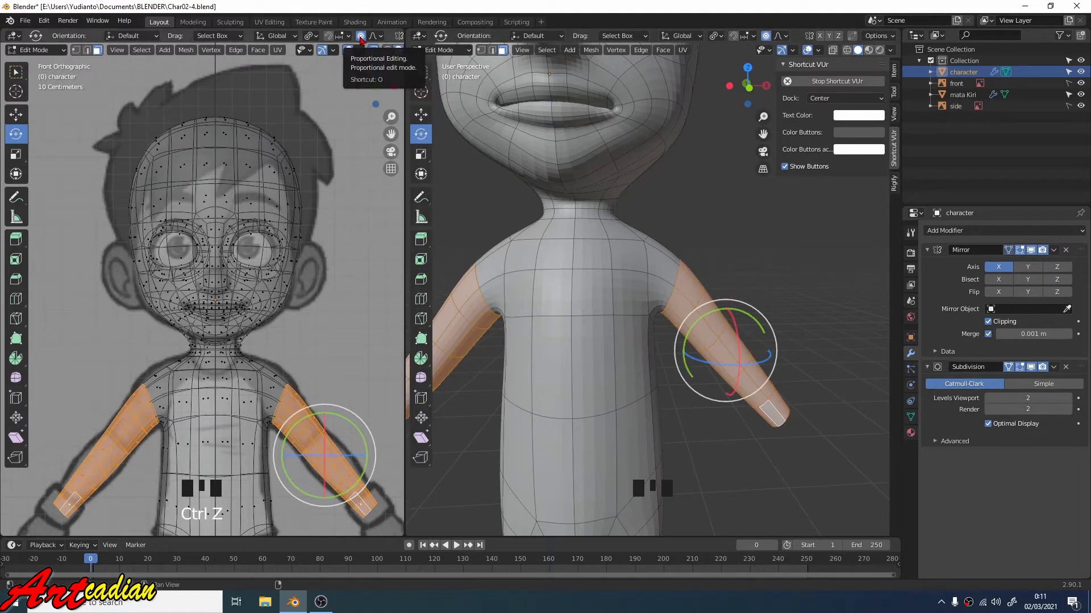
left_click(361, 36)
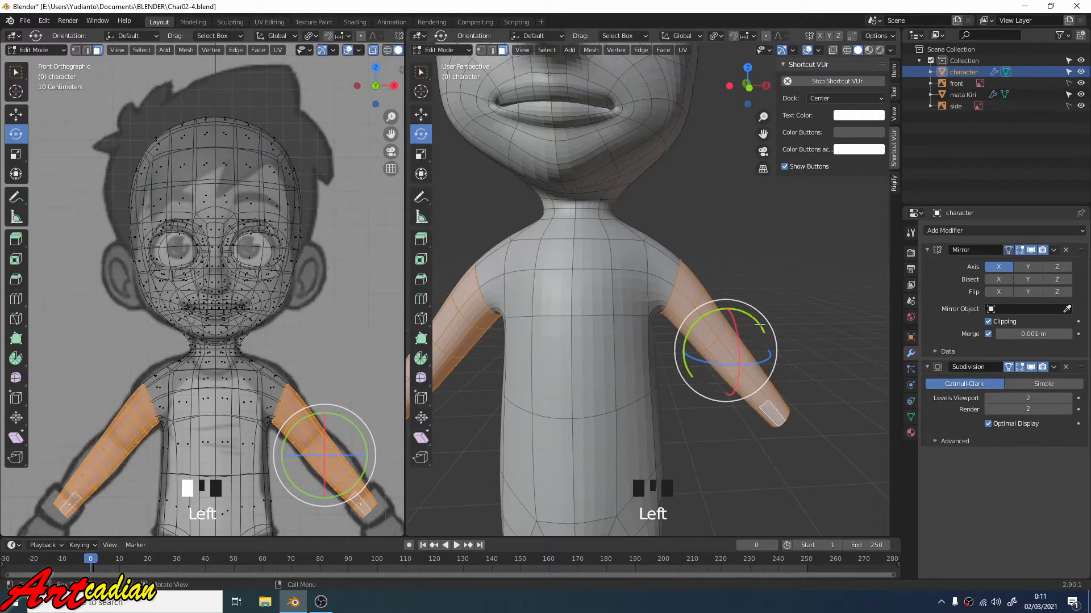
left_click_drag(759, 325, 730, 291)
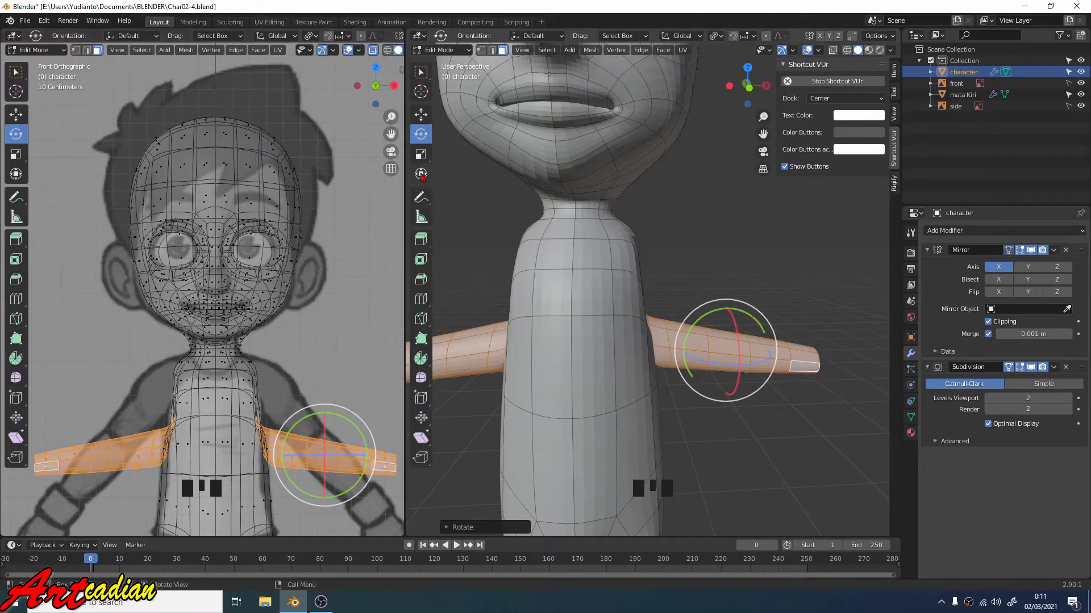
- Move the rotated arm up to shoulder height and outward so it lines up with the shoulder
left_click(421, 114)
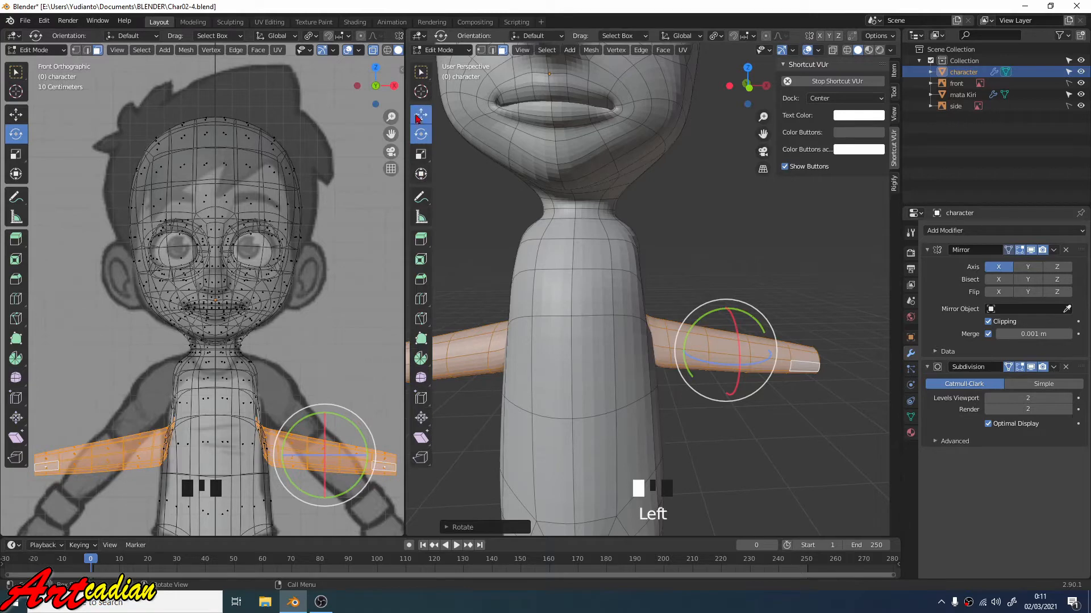
left_click_drag(727, 308, 734, 224)
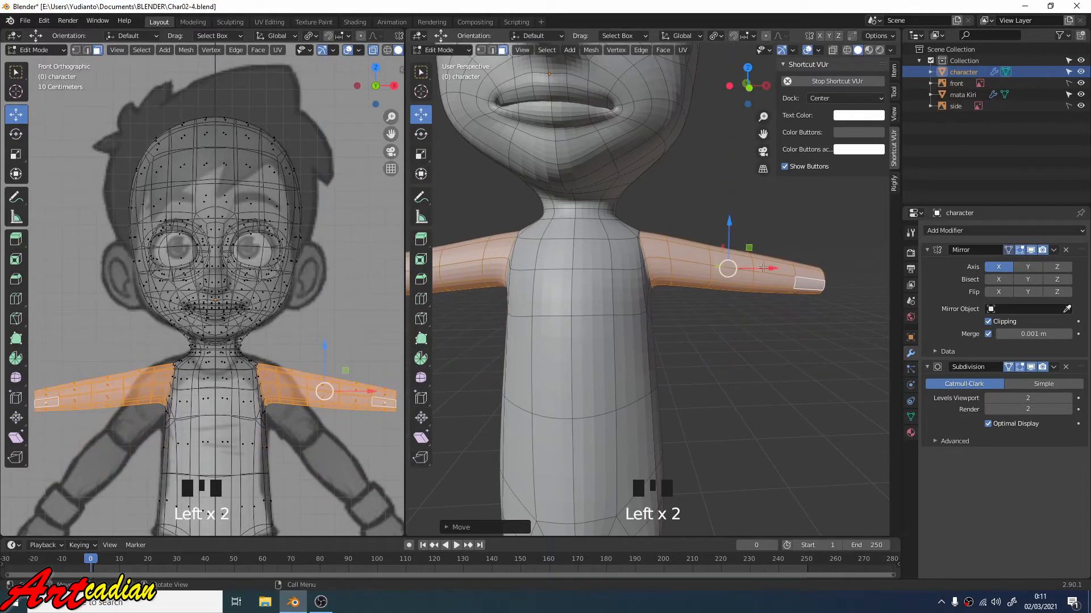
left_click_drag(770, 268, 789, 278)
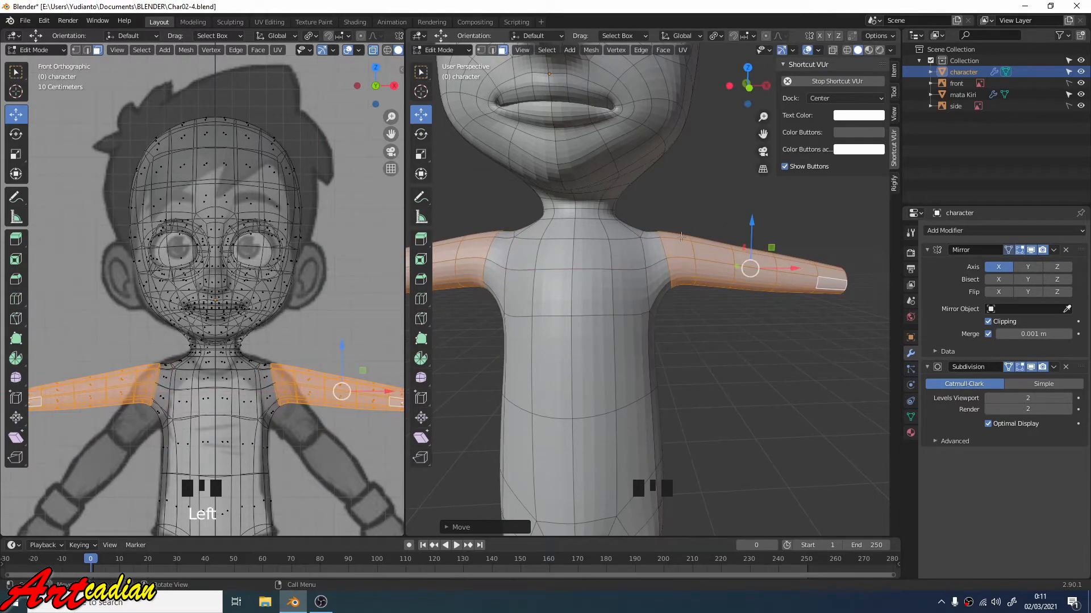
- Level the arm with a slight extra rotation, nudge it up and outward, and deselect it
left_click(420, 134)
left_click_drag(740, 230, 728, 236)
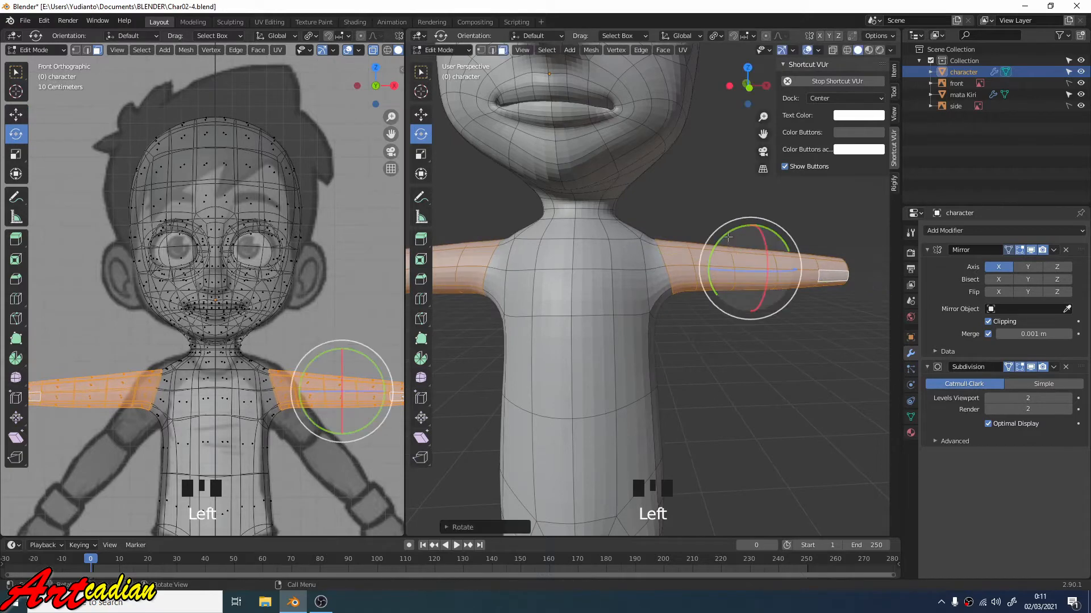
left_click(421, 115)
left_click_drag(749, 228, 756, 220)
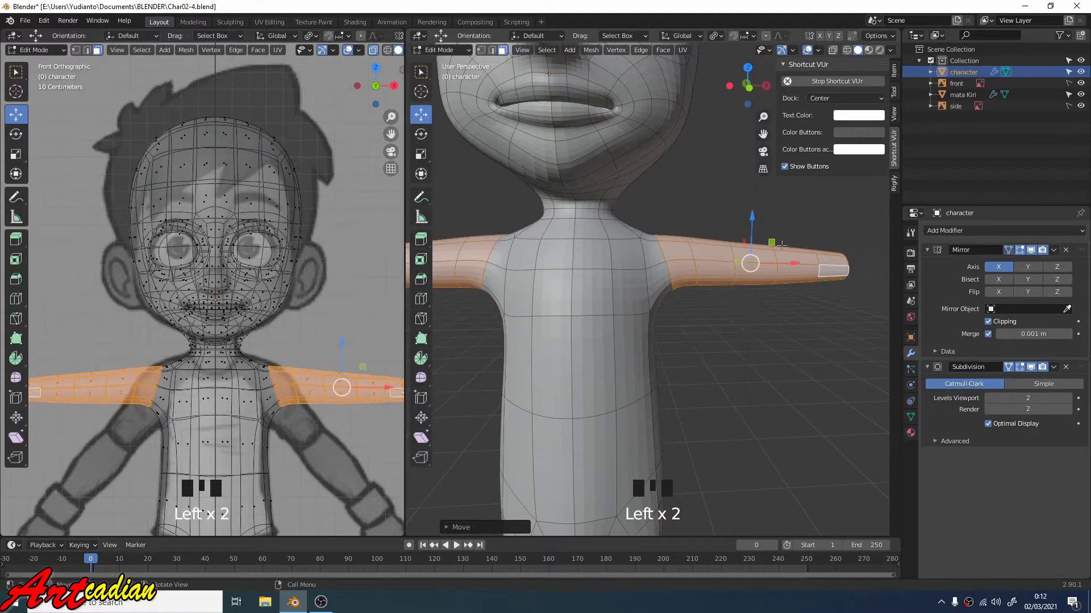
left_click_drag(787, 263, 793, 266)
left_click(781, 324)
- Hide the perspective viewport's sidebar and widen that viewport by narrowing the front view beside it
scroll(782, 325, "down", 1)
scroll(781, 325, "down", 4)
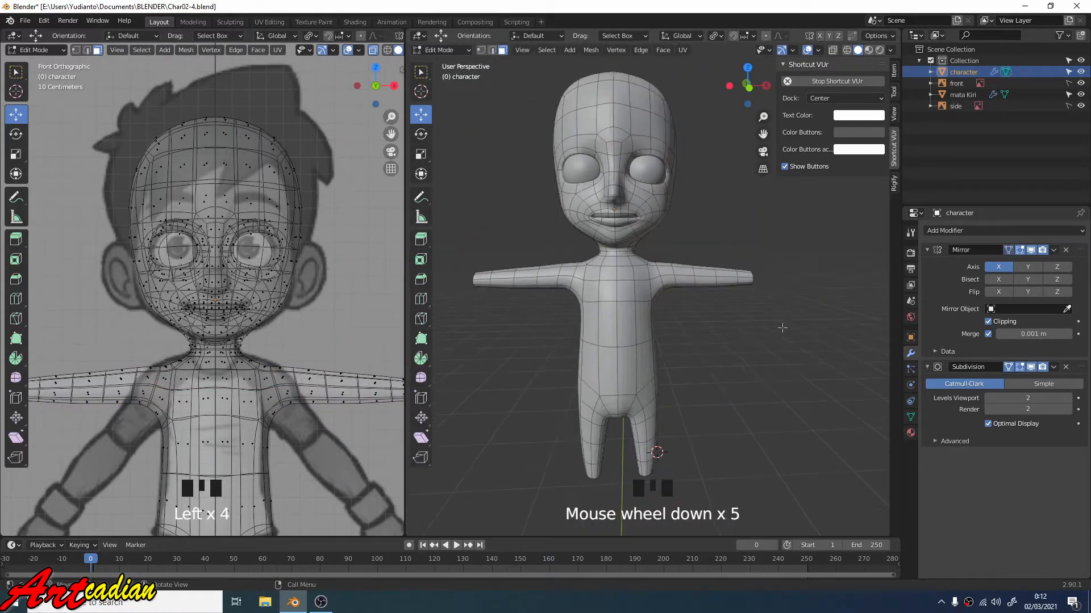
middle_click_drag(781, 325, 676, 398)
scroll(317, 322, "down", 4)
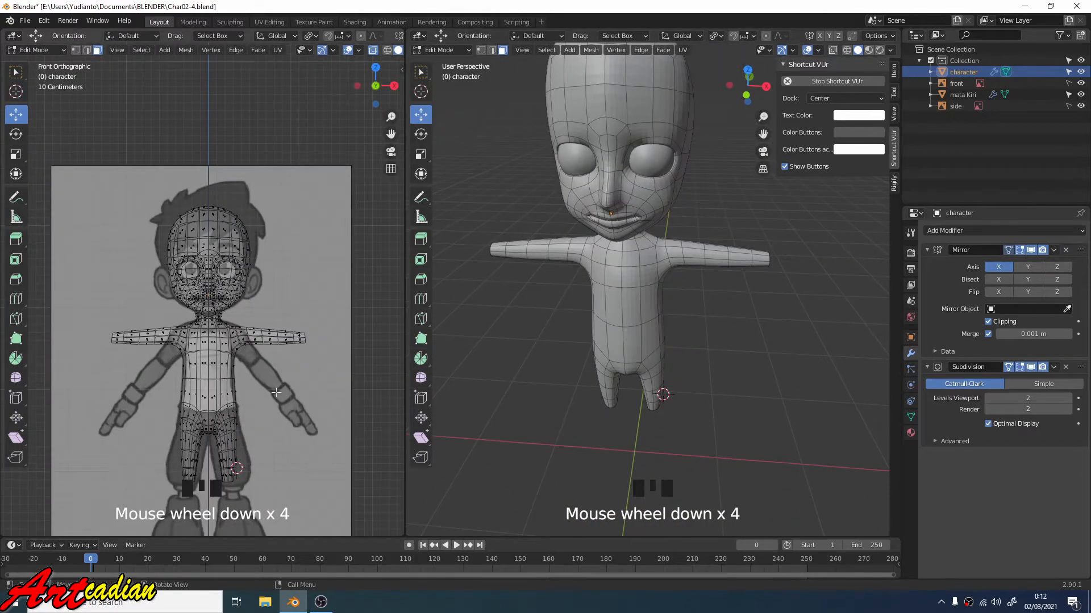
scroll(300, 375, "up", 2)
scroll(323, 376, "down", 2)
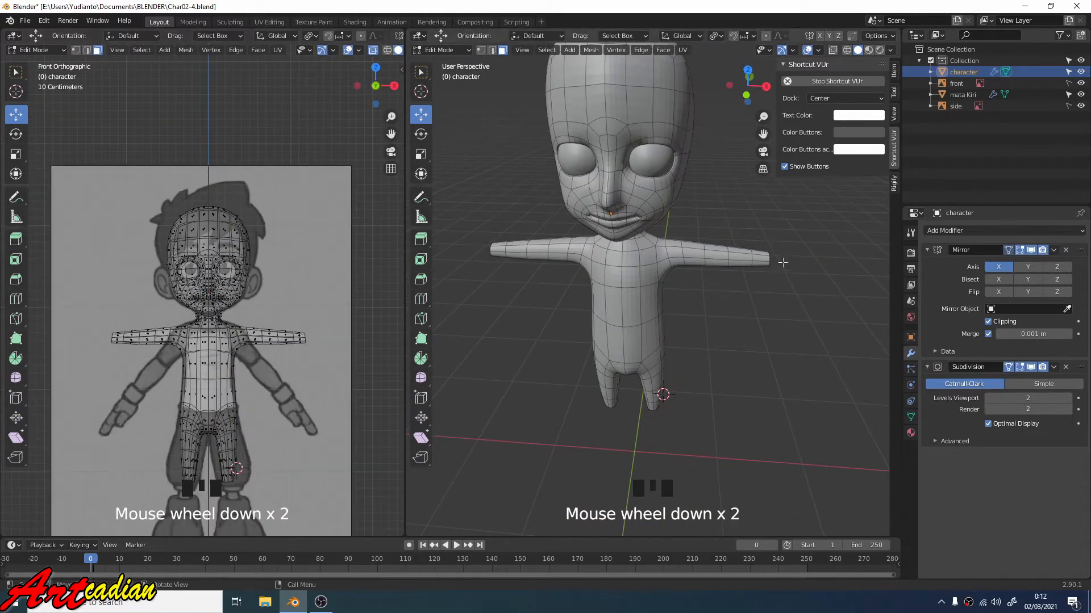
scroll(783, 262, "up", 1)
left_click(890, 157)
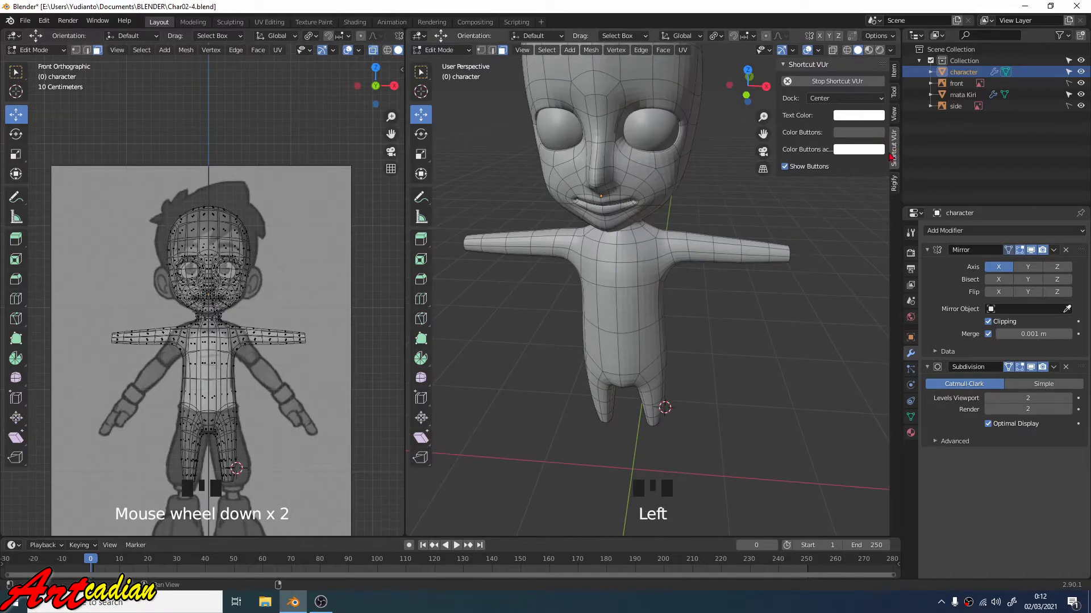
left_click(896, 149)
key("n")
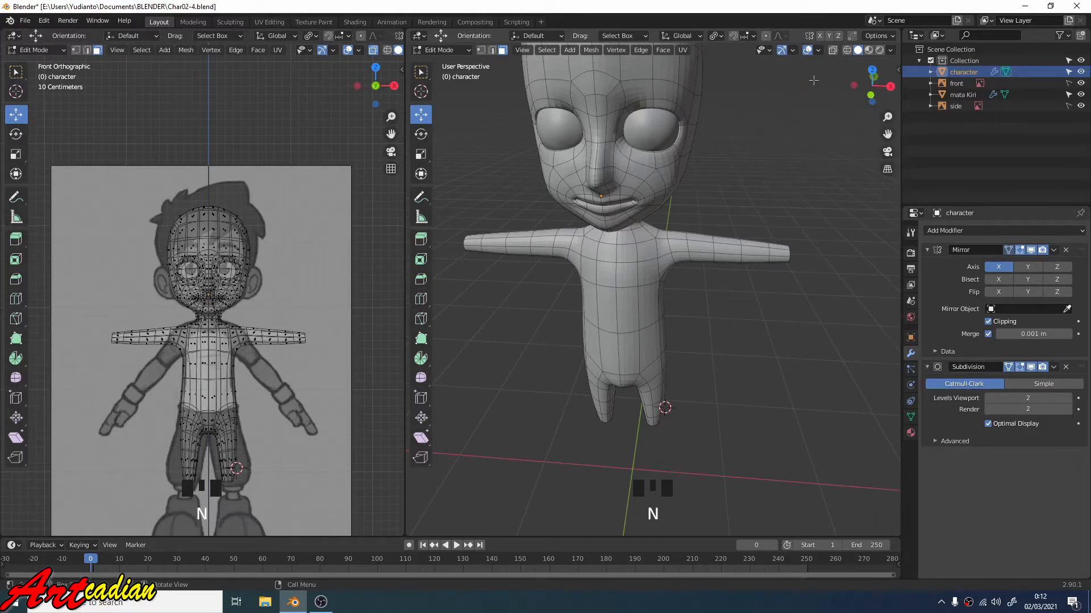
scroll(770, 244, "down", 2)
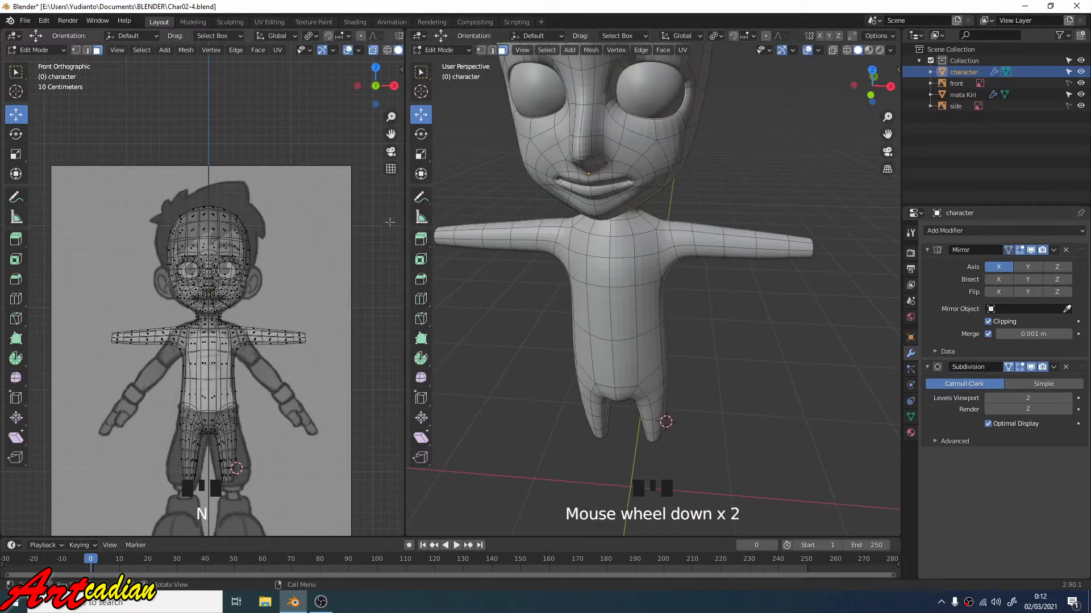
left_click_drag(405, 218, 333, 218)
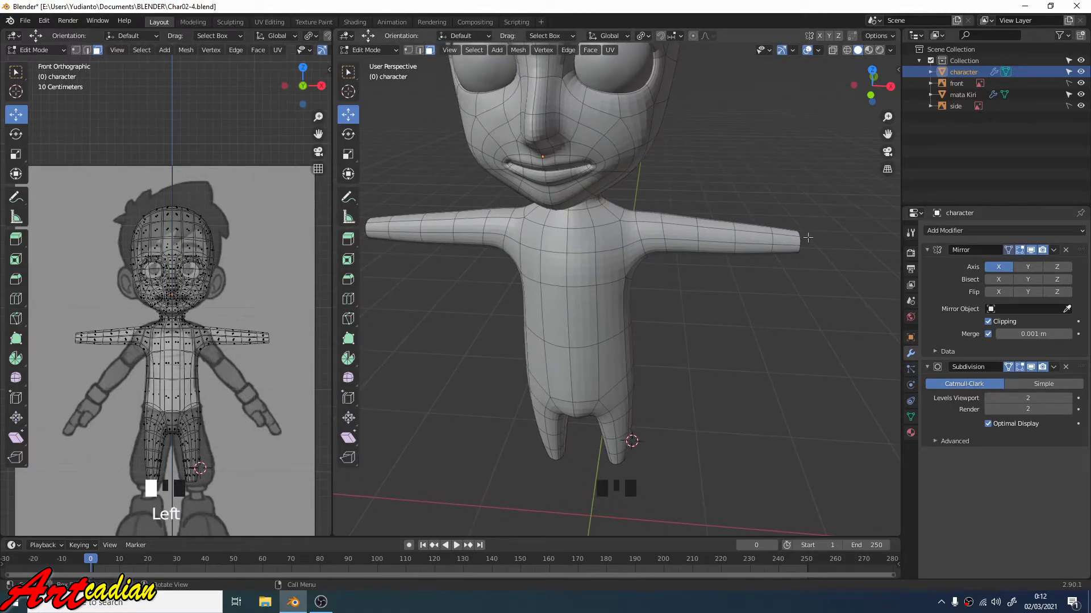
- Show the character's arm in top orthographic view and switch from Edit Mode to Object Mode
middle_click(722, 220, "alt")
middle_click_drag(750, 200, 698, 162)
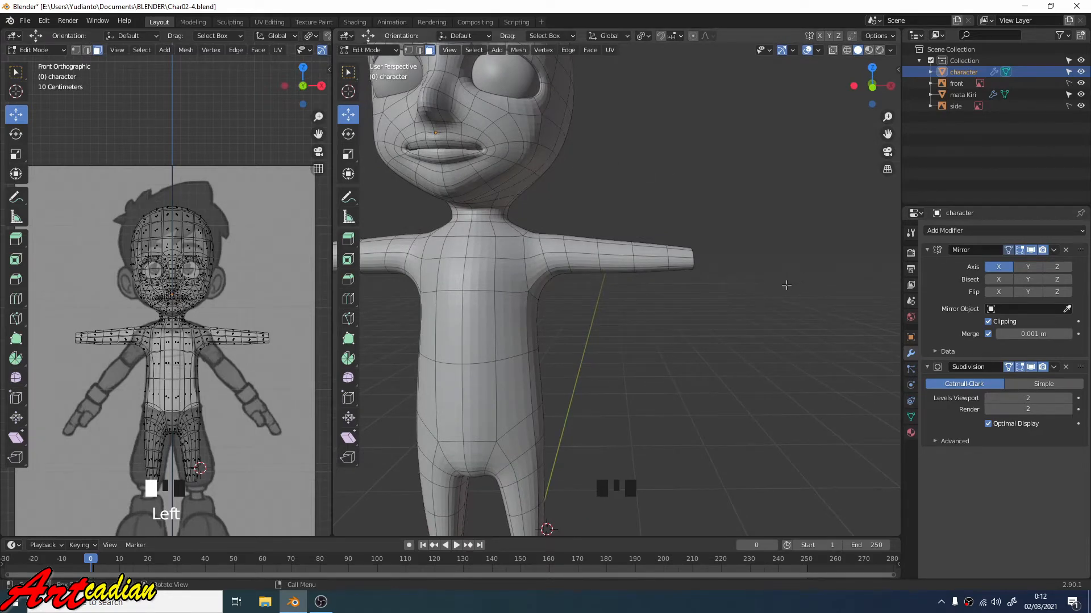
key("KP_7")
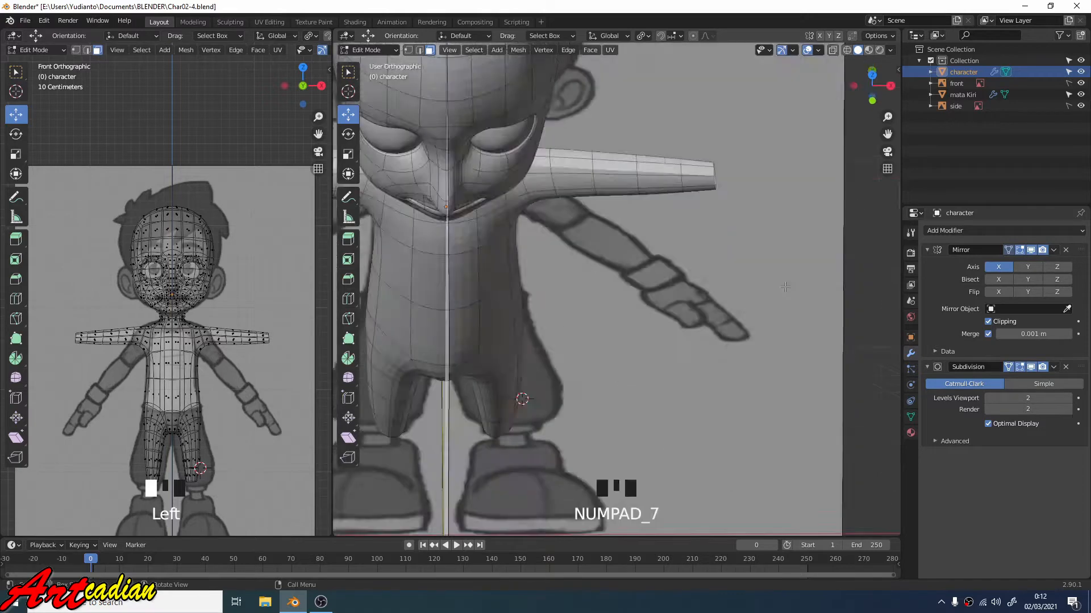
middle_click_drag(732, 268, 627, 280, "shift")
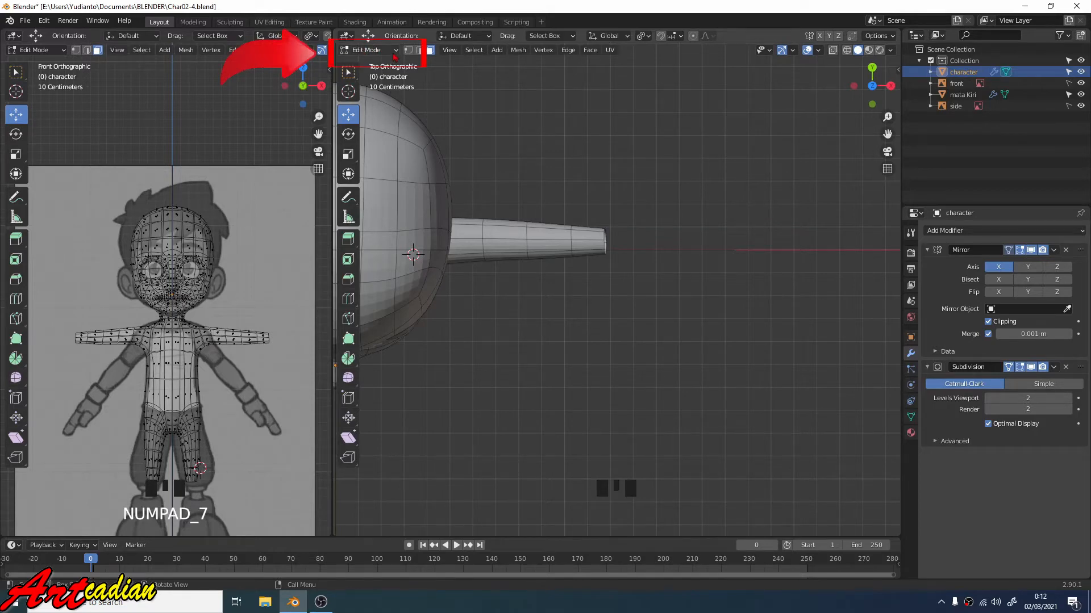
left_click(497, 50)
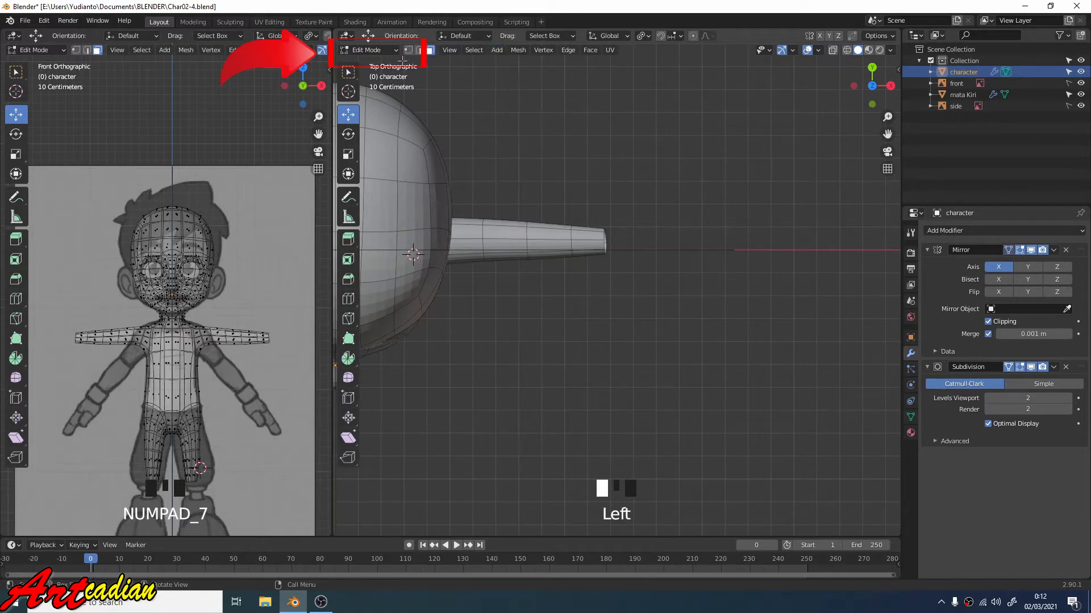
left_click(386, 54)
left_click(372, 45)
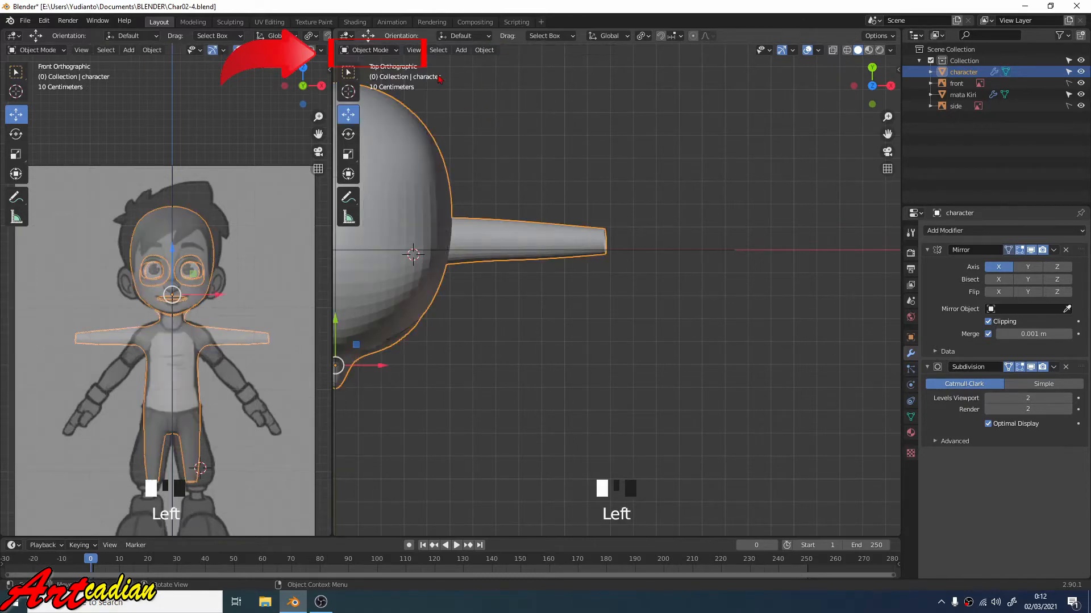
- Add the image jariTangan.jpg from D:\ImagePlane\ImageJadi as a reference image in the top view
left_click(459, 51)
mouse_move(511, 191)
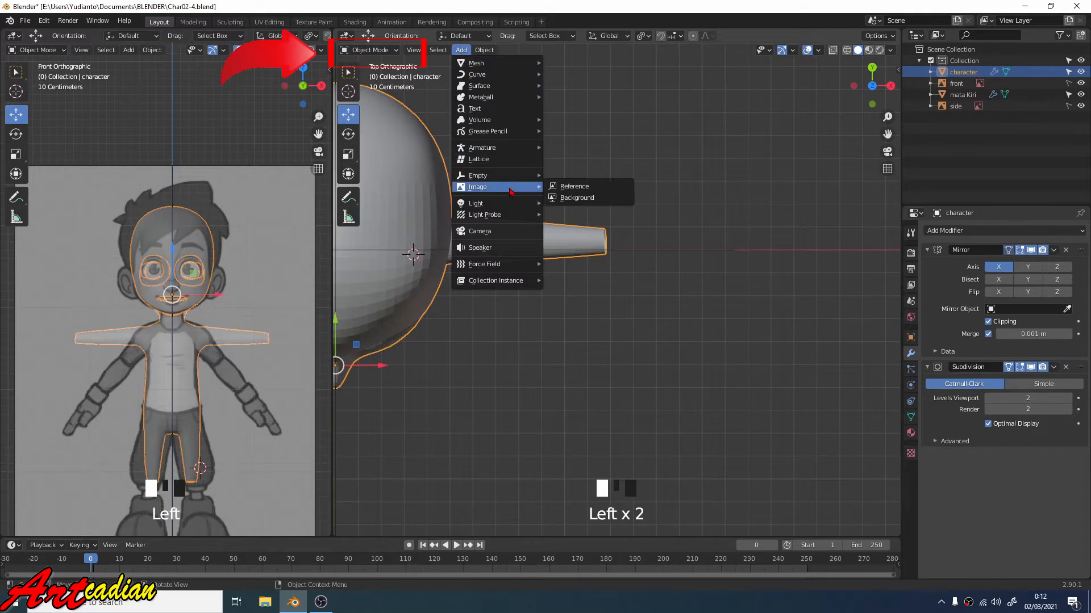
left_click(571, 186)
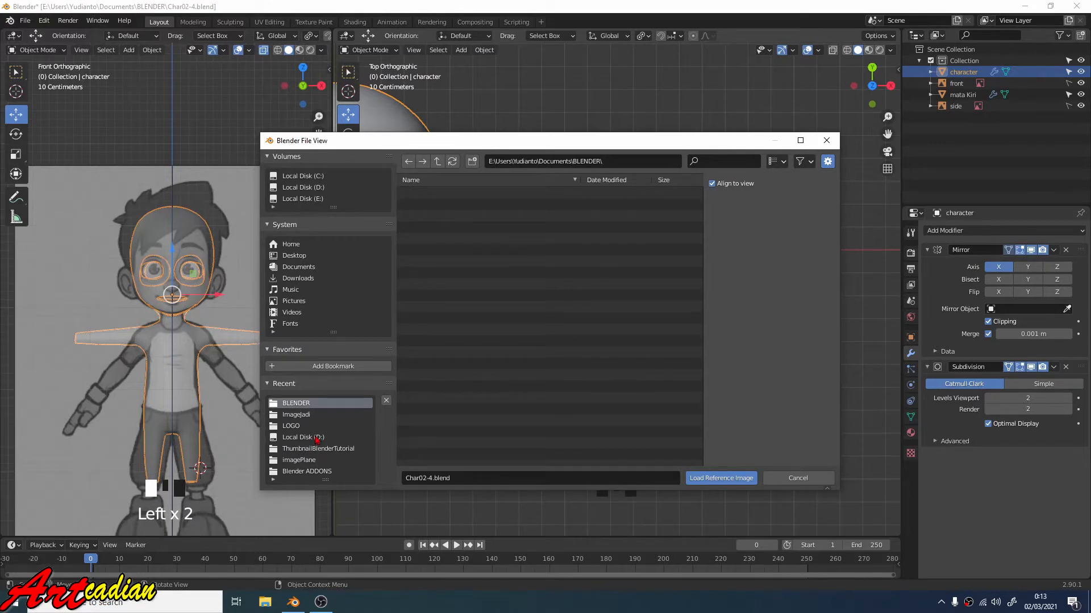
left_click(317, 439)
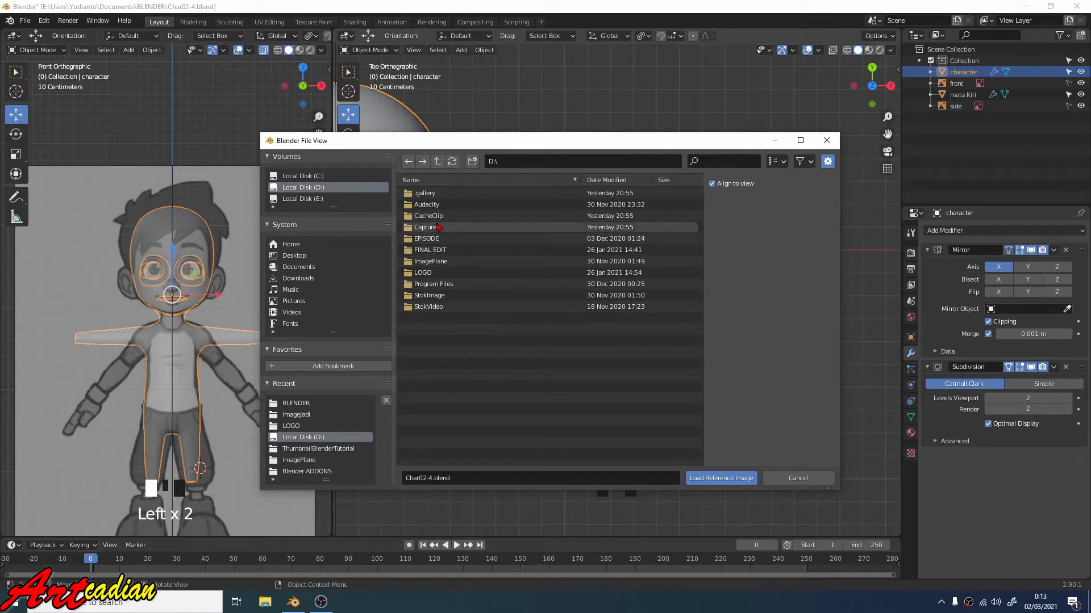
double_click(431, 261)
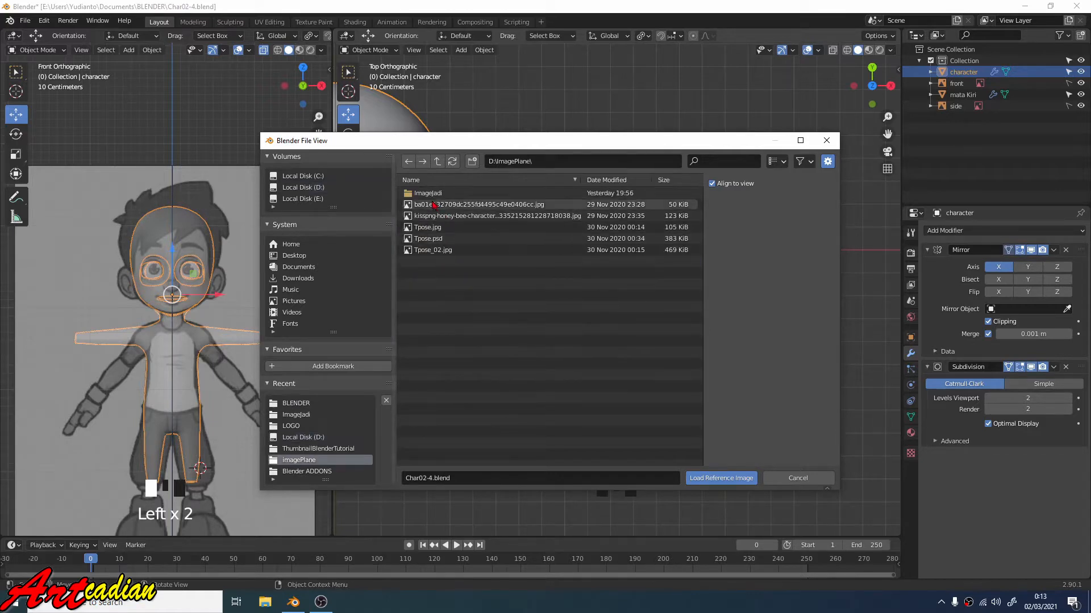
double_click(430, 193)
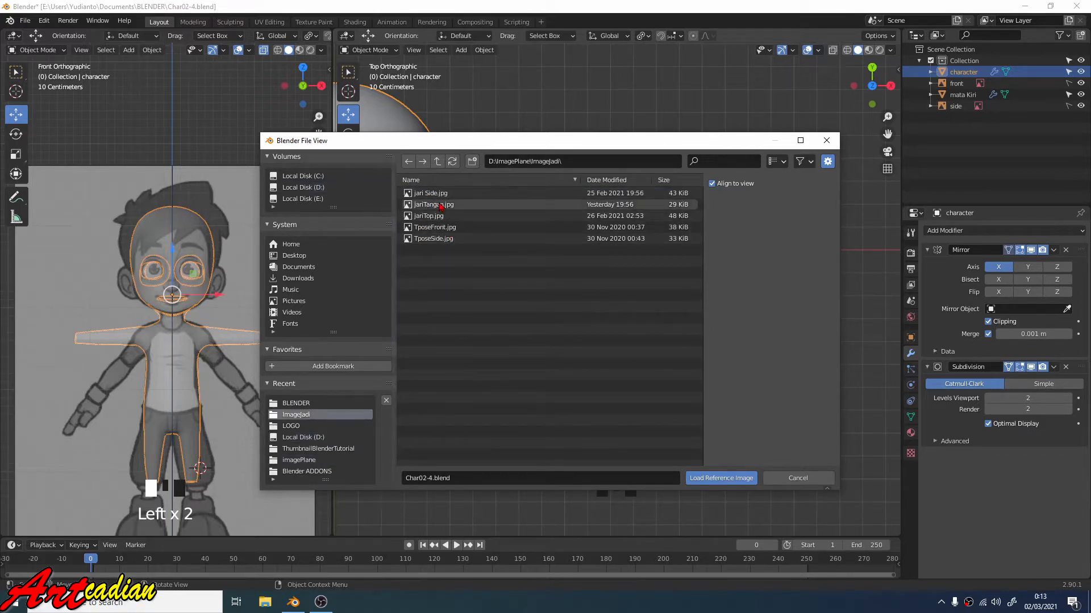
left_click(440, 205)
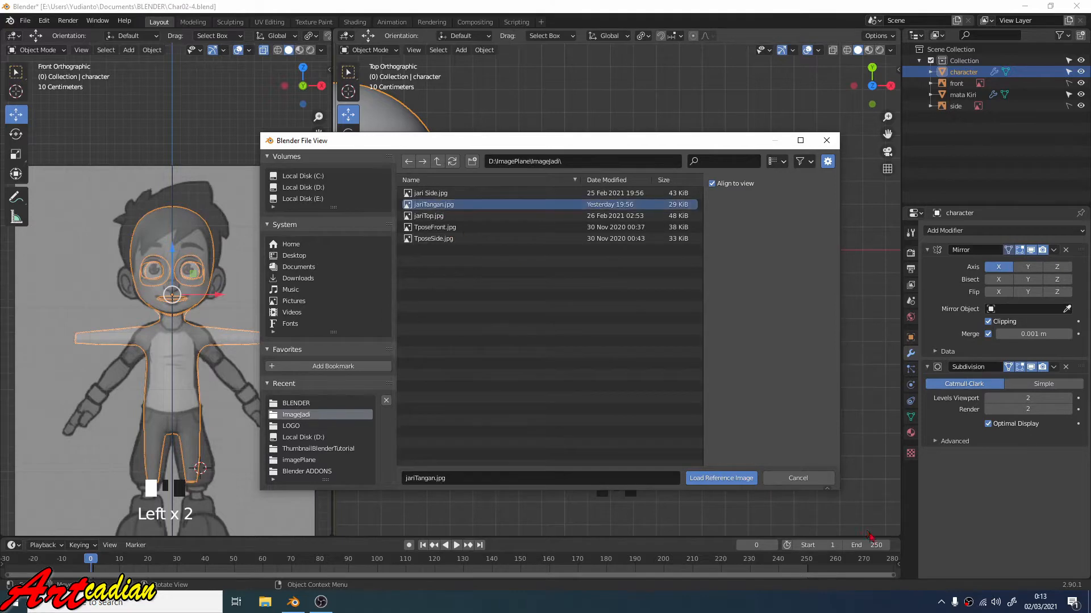
left_click(744, 479)
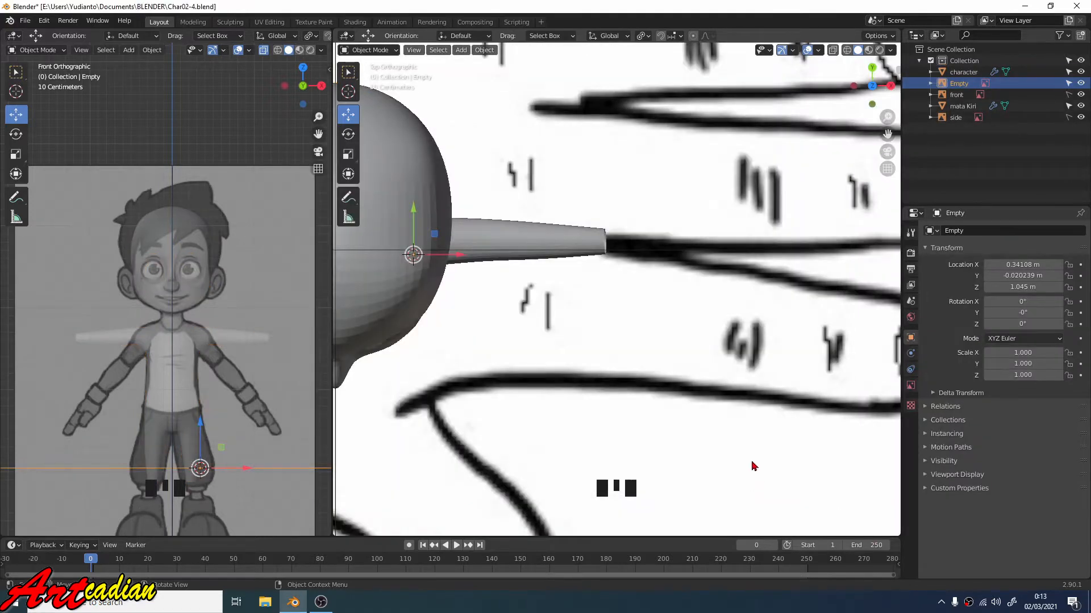
- Scale the hand reference image to about 0.137 and move it to arm height at the arm's outer end, about X 1.49 m, Z 2.64 m
scroll(753, 466, "down", 9)
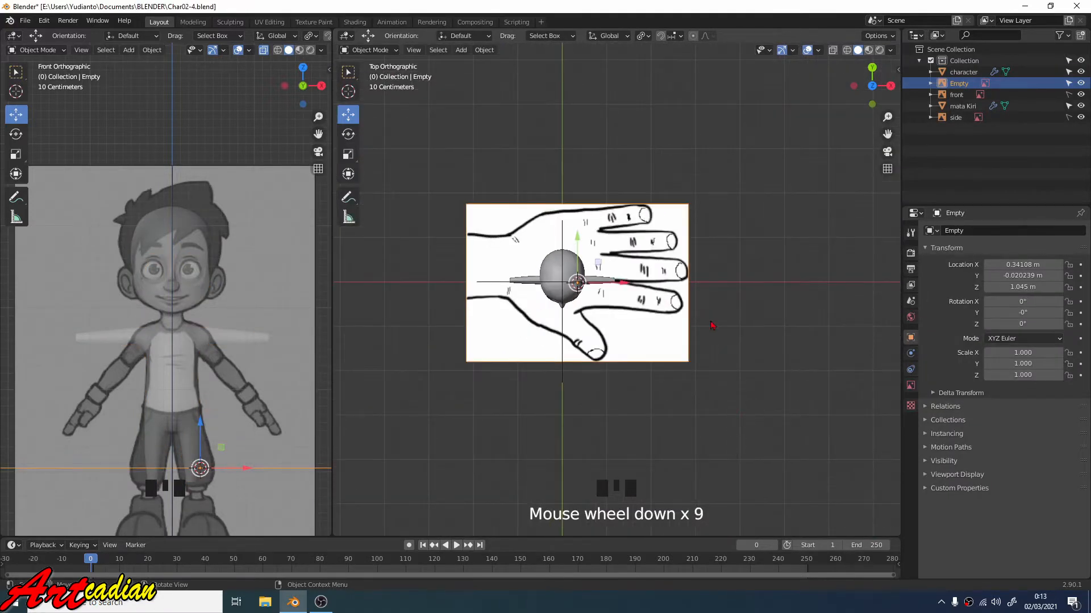
key("s")
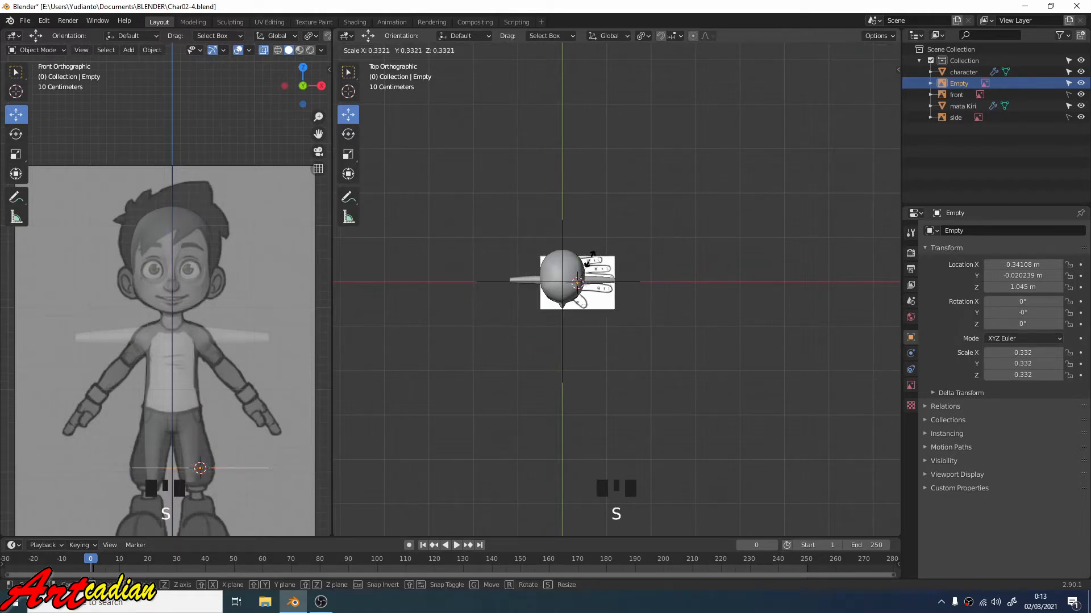
left_click(576, 276)
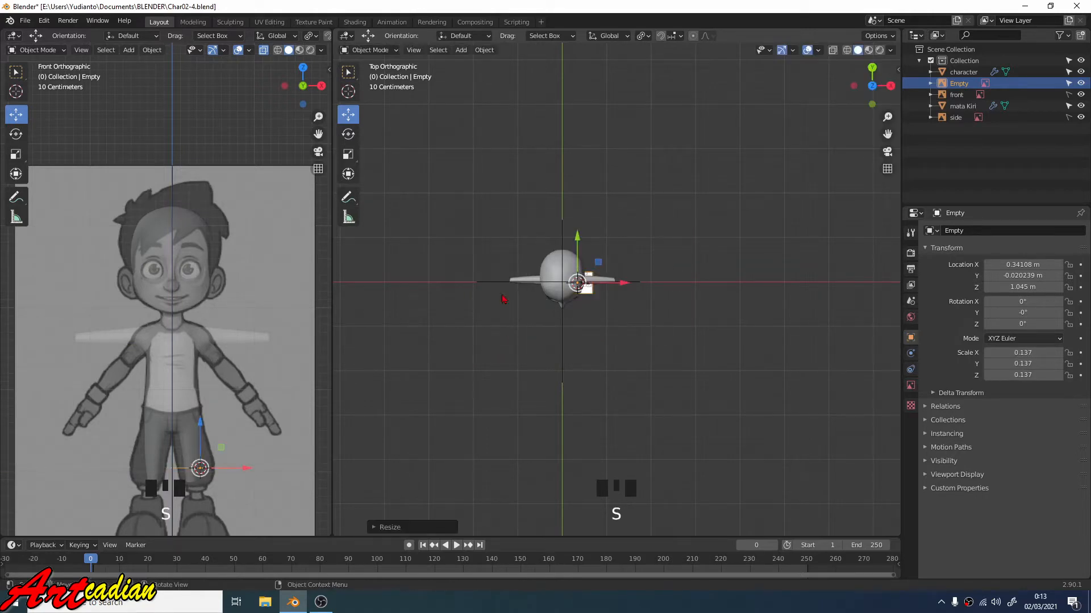
left_click_drag(204, 433, 186, 292)
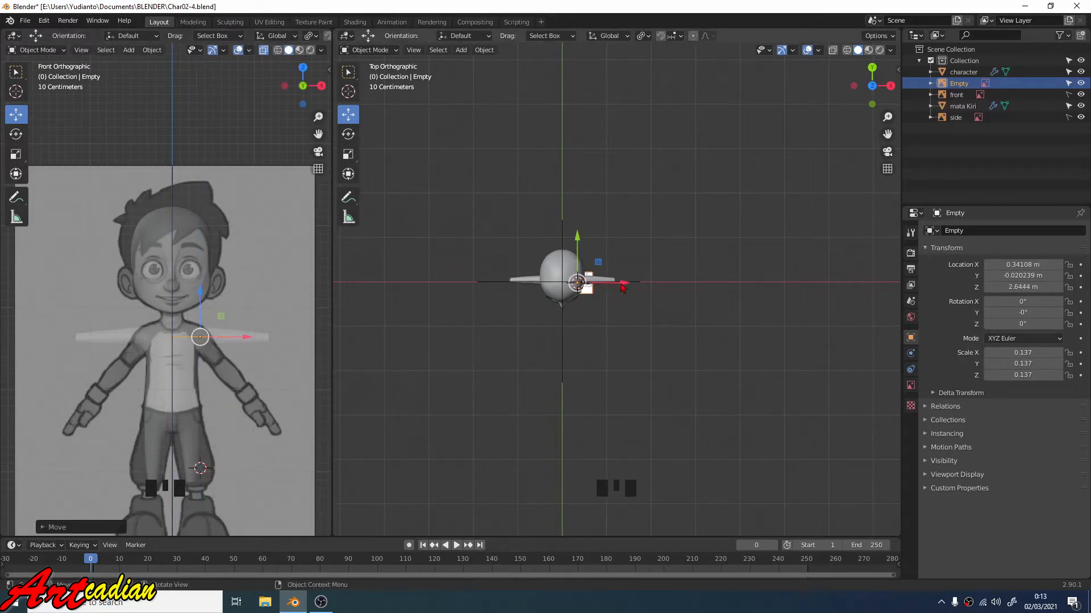
left_click_drag(623, 287, 675, 291)
- Shrink the hand image to a scale of about 0.088 and align it with the arm at about X 1.41 m, Y 0 m
scroll(694, 347, "up", 9)
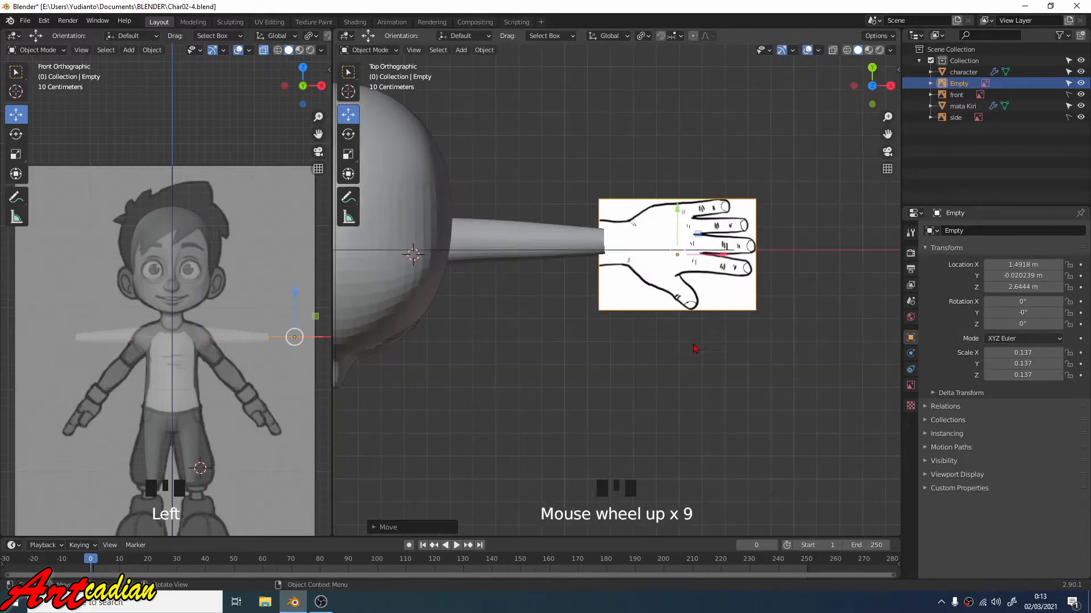
scroll(724, 281, "up", 2)
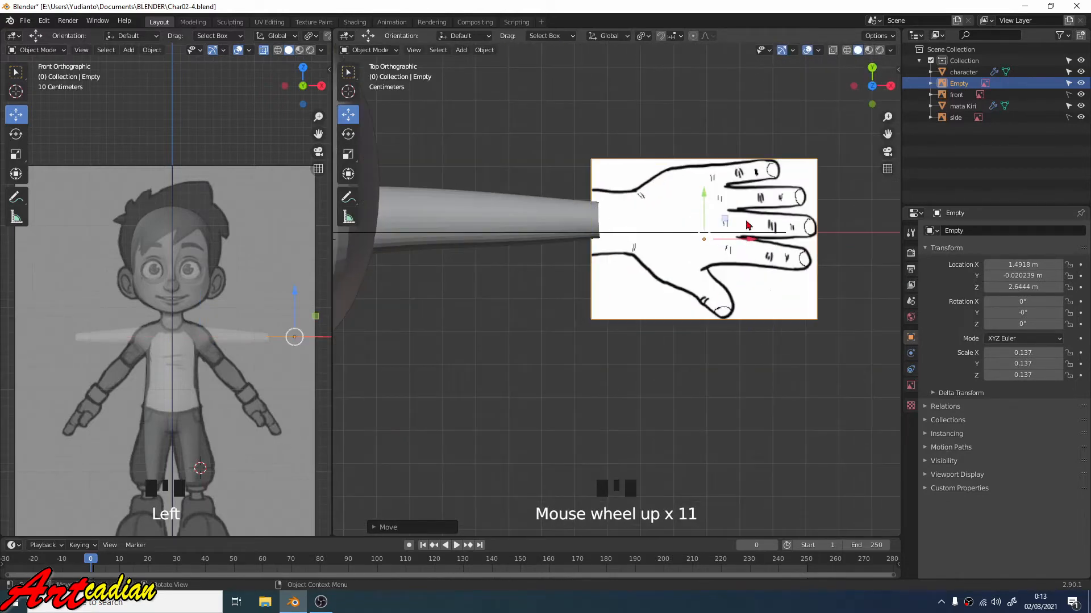
key("s")
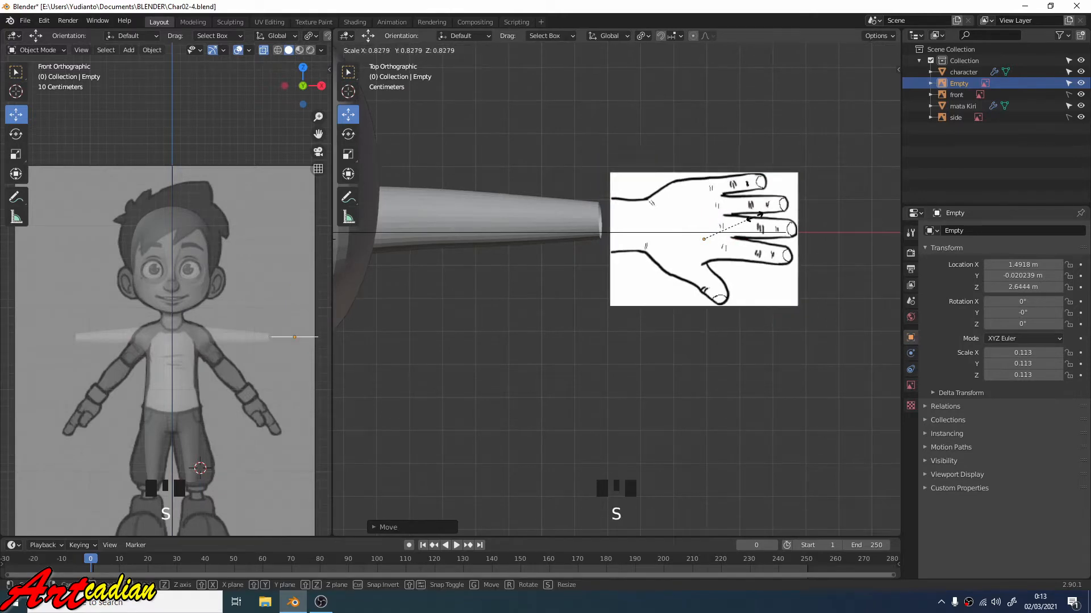
left_click(740, 221)
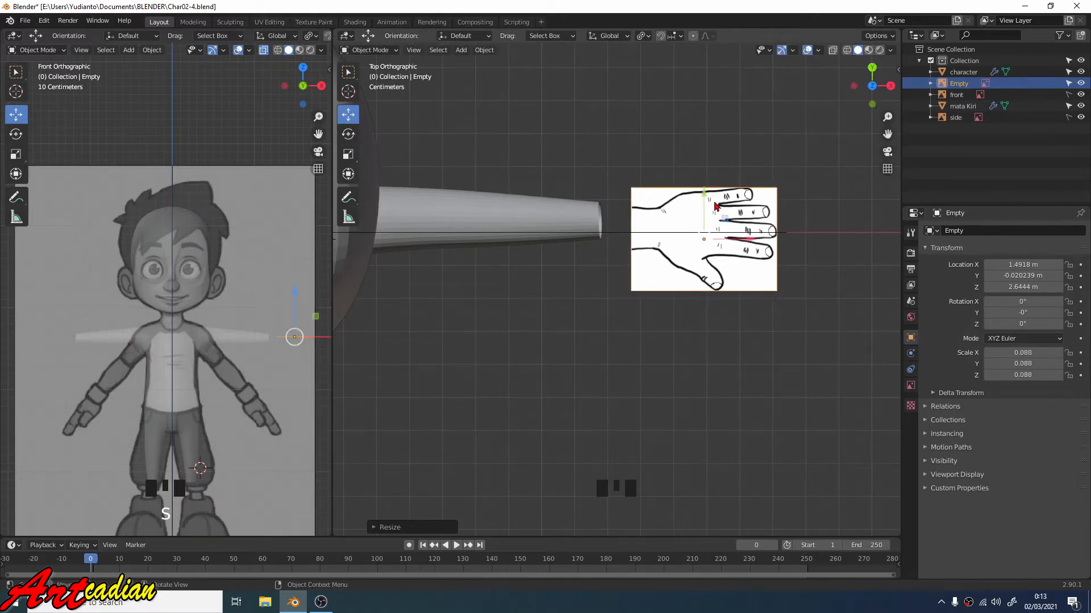
left_click_drag(706, 197, 705, 191)
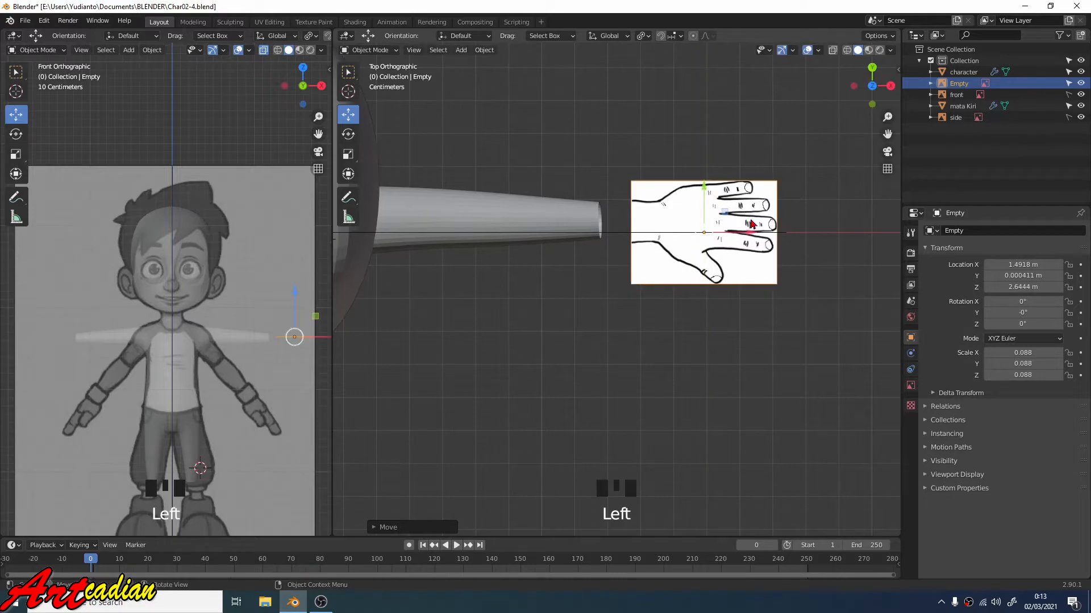
left_click_drag(752, 237, 725, 237)
key("s")
left_click(759, 222)
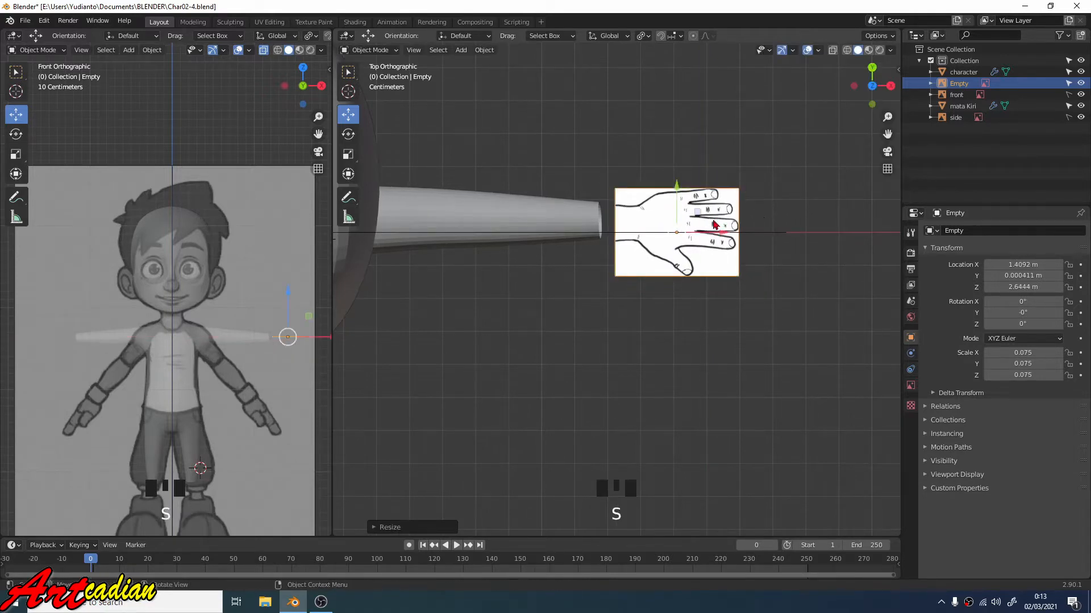
left_click_drag(675, 186, 676, 184)
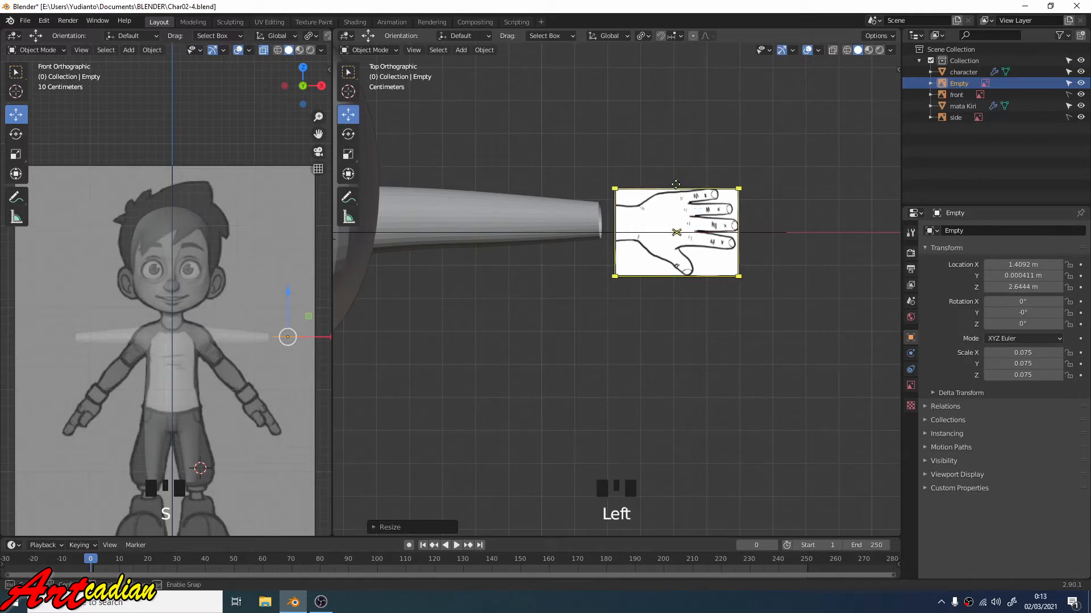
key("ctrl+z")
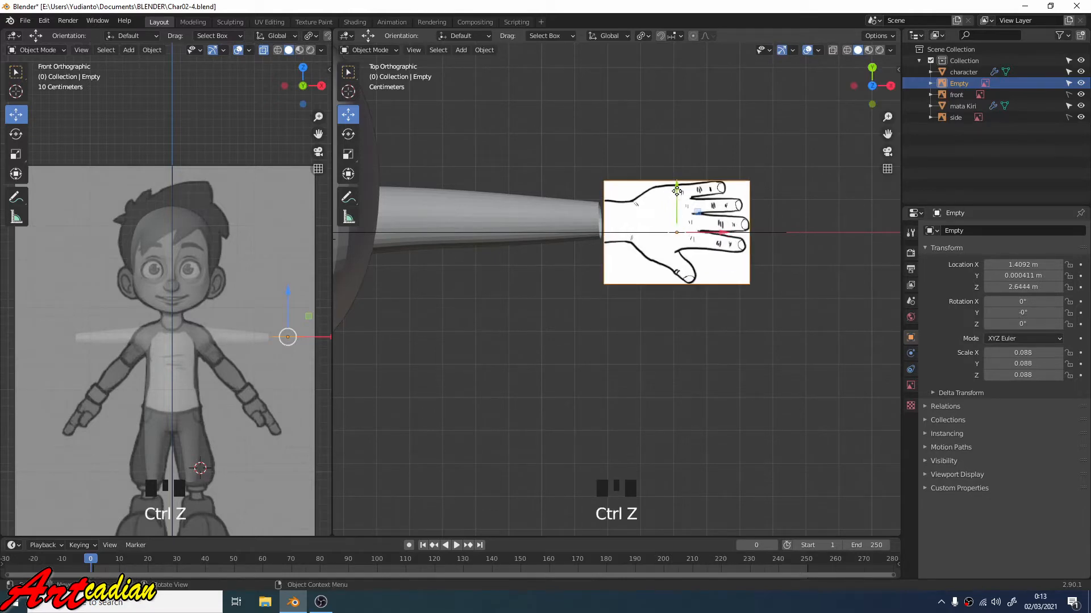
- Scale the hand image to about 0.078 and shift its wrist against the arm's end, at about X 1.37 m, Y 0.008 m
scroll(724, 230, "up", 3)
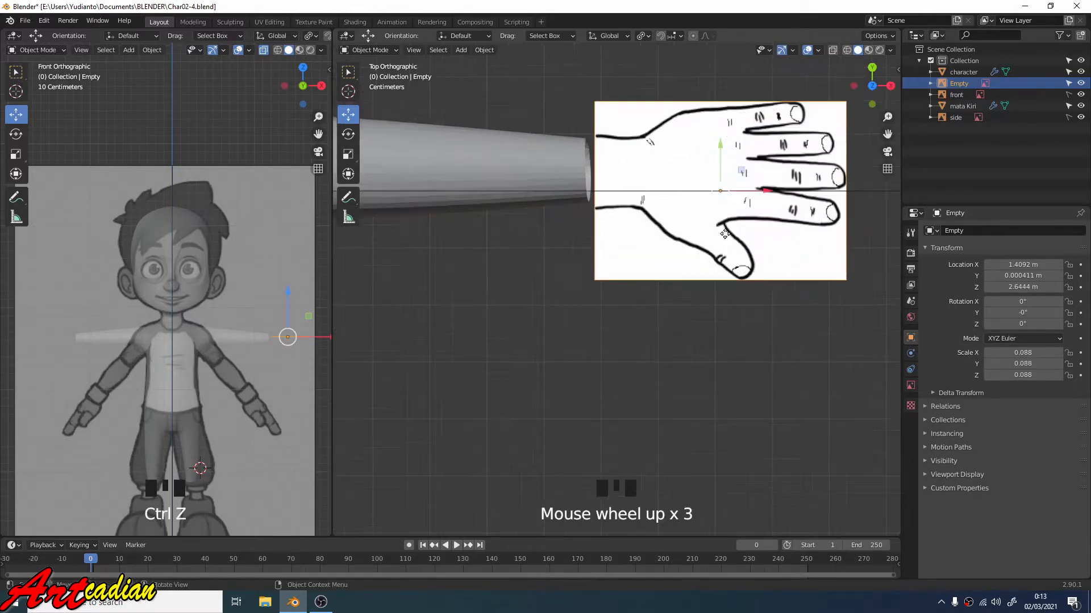
key("s")
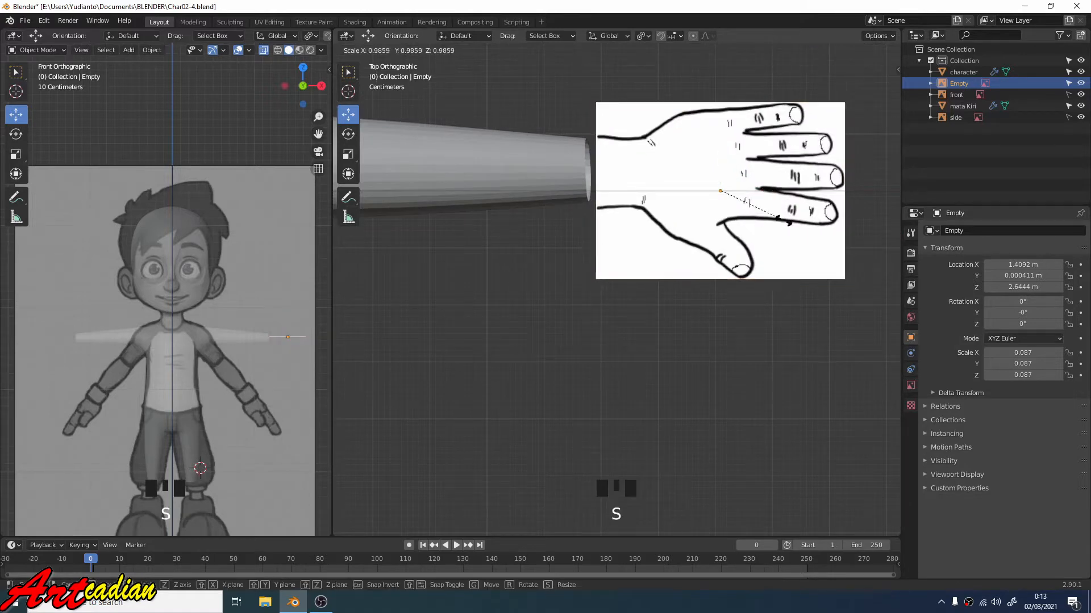
left_click(775, 221)
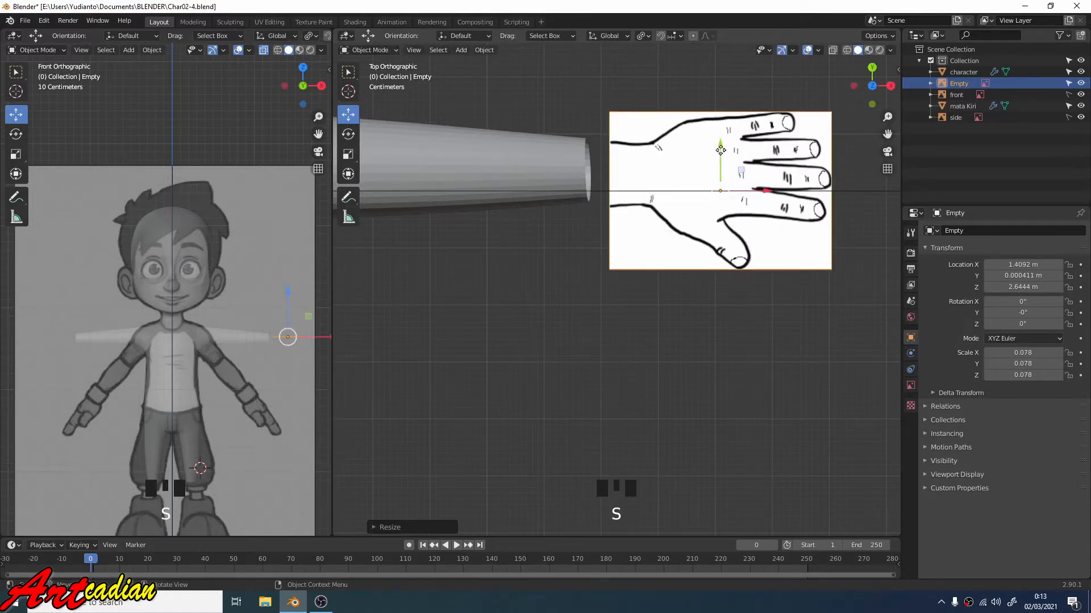
left_click_drag(720, 151, 720, 146)
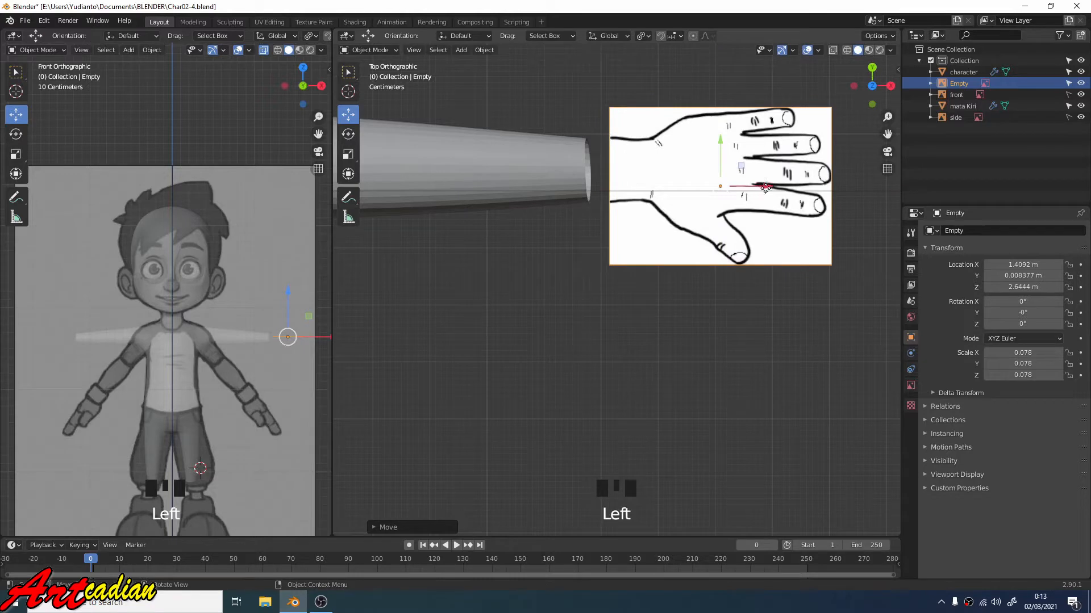
left_click_drag(766, 182, 741, 189)
scroll(770, 302, "down", 4)
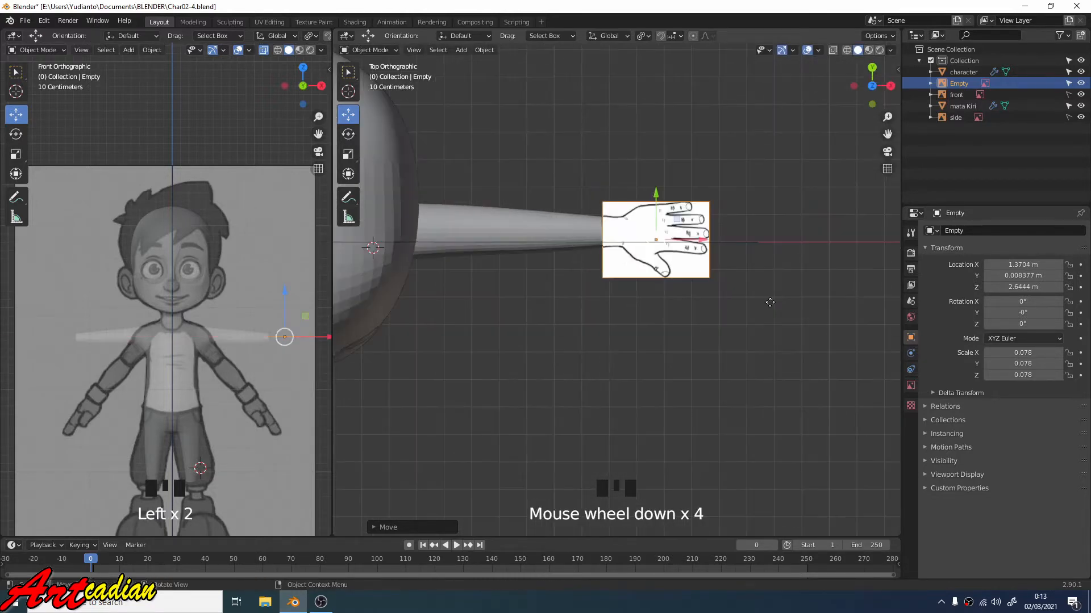
scroll(785, 331, "down", 3)
scroll(590, 226, "up", 2)
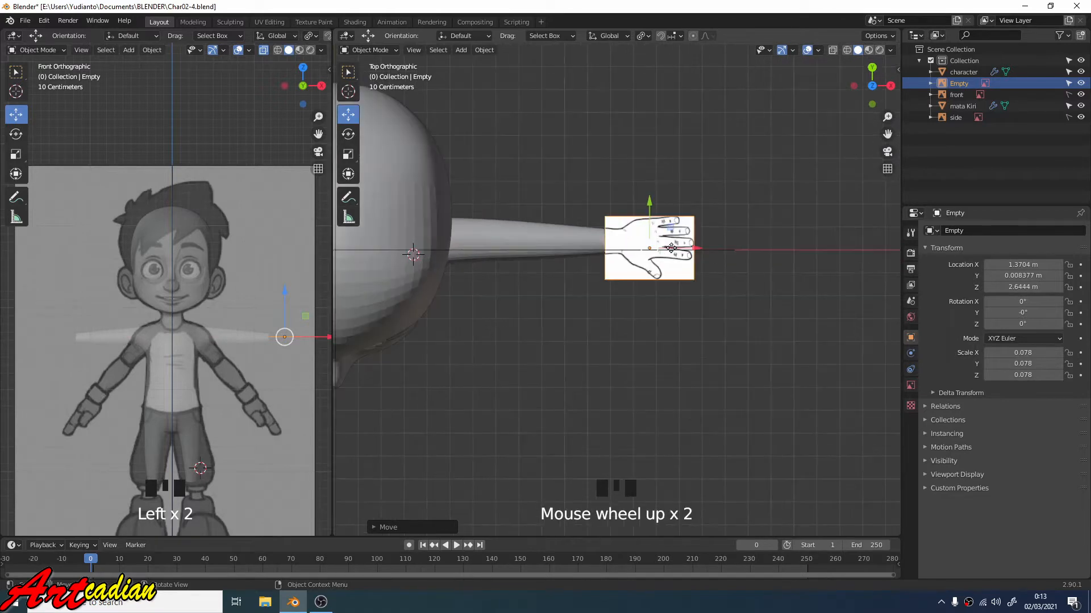
scroll(590, 227, "up", 3)
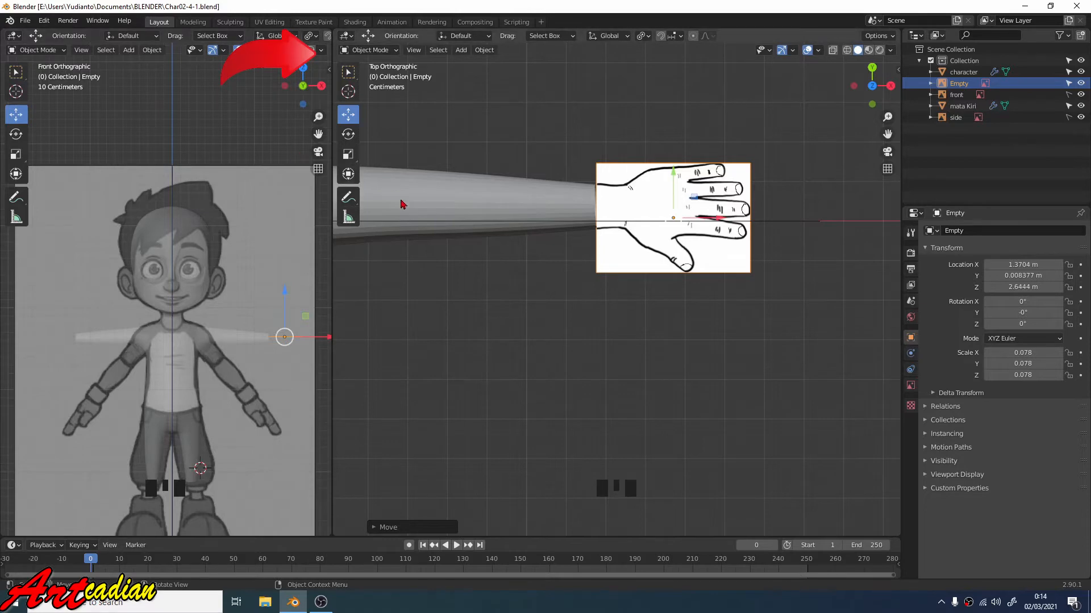
- Add a cylinder mesh and set its vertex count to 8
left_click(458, 55)
mouse_move(461, 66)
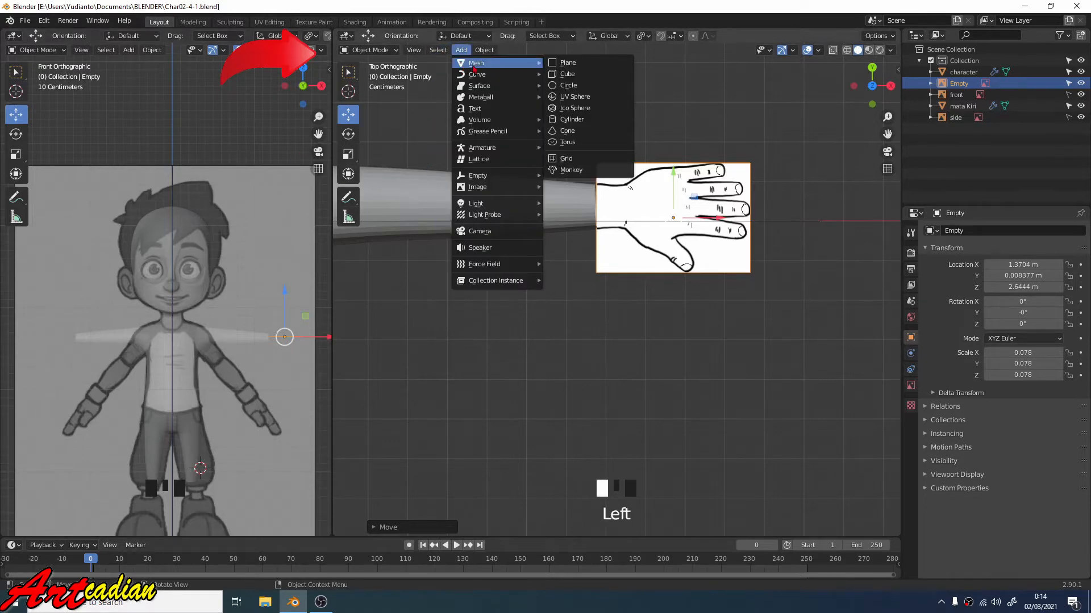
left_click(583, 120)
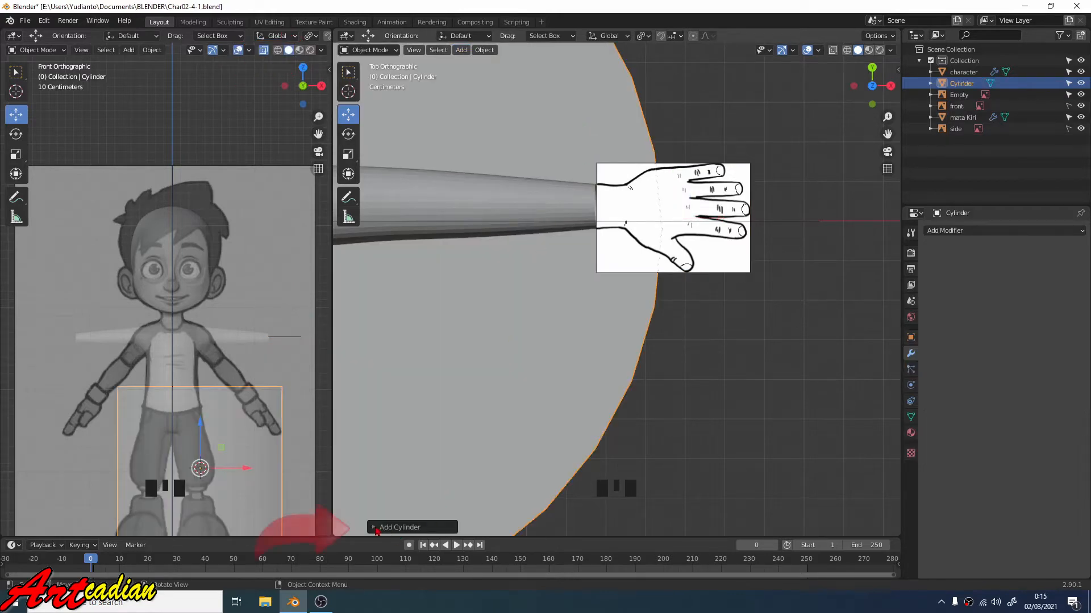
left_click(398, 527)
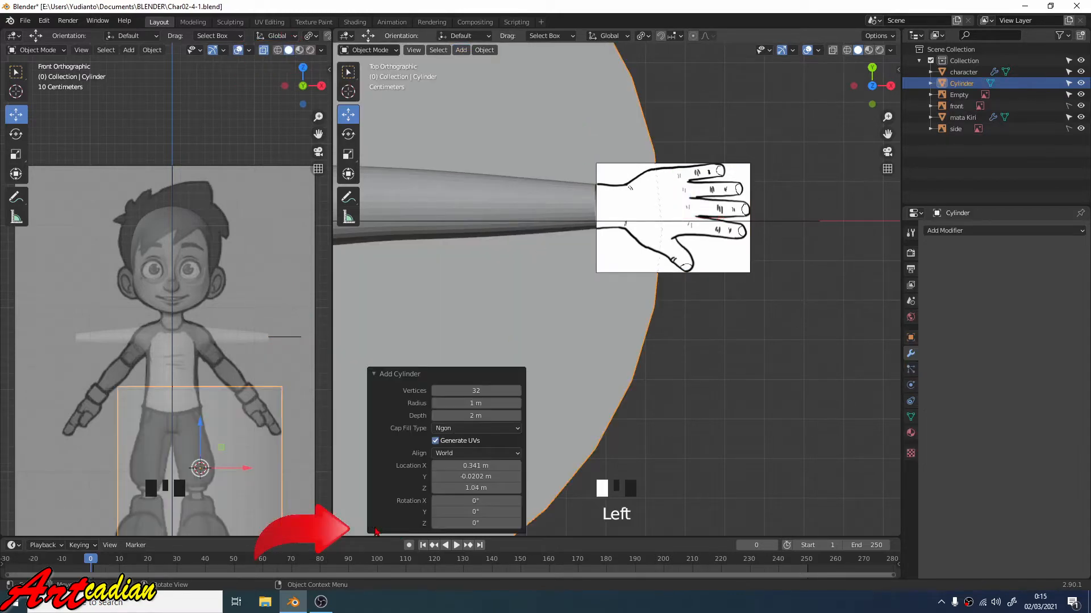
double_click(489, 393)
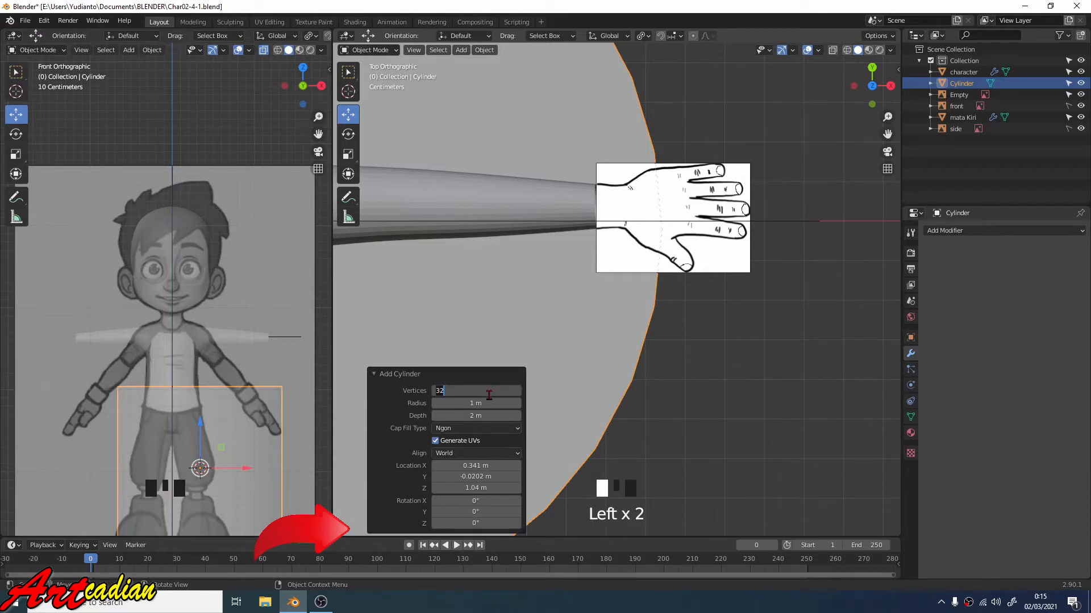
type("8")
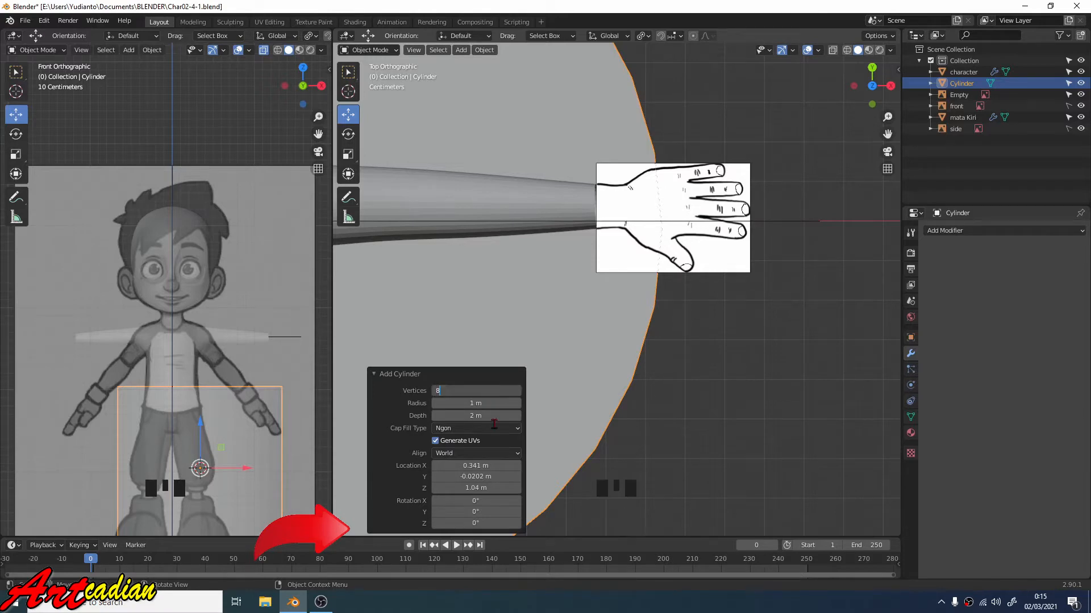
key("Return")
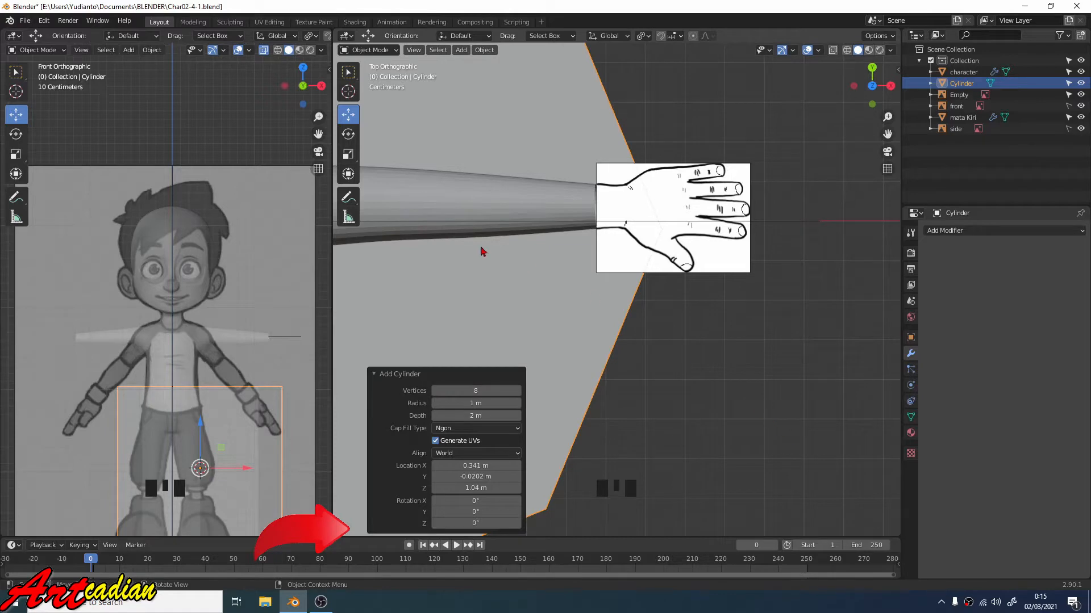
- Set the new cylinder's cap fill type to Nothing so both ends are open
scroll(483, 250, "down", 3)
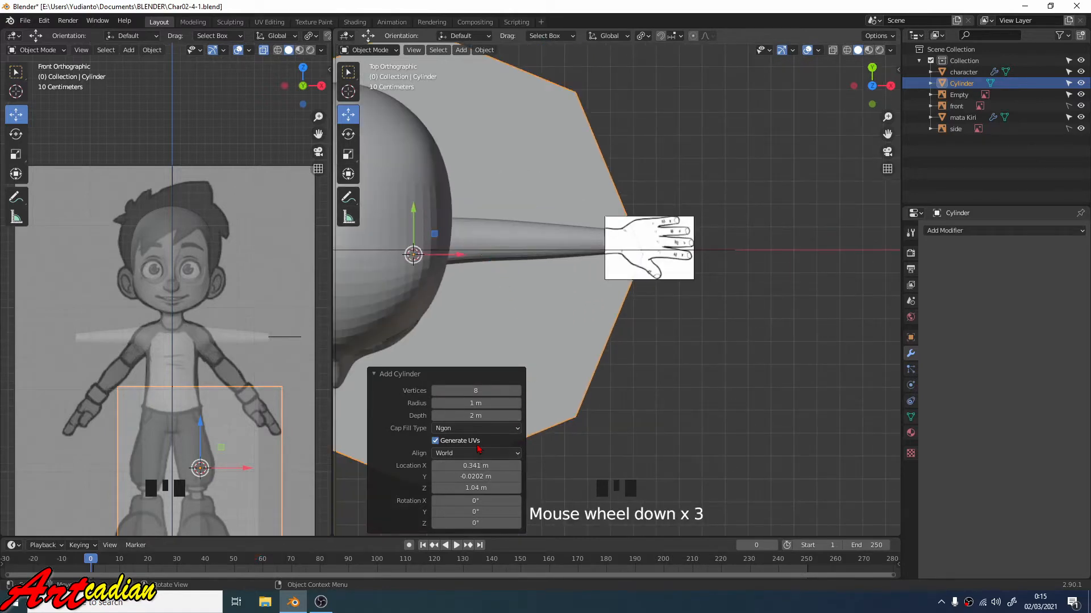
left_click(480, 428)
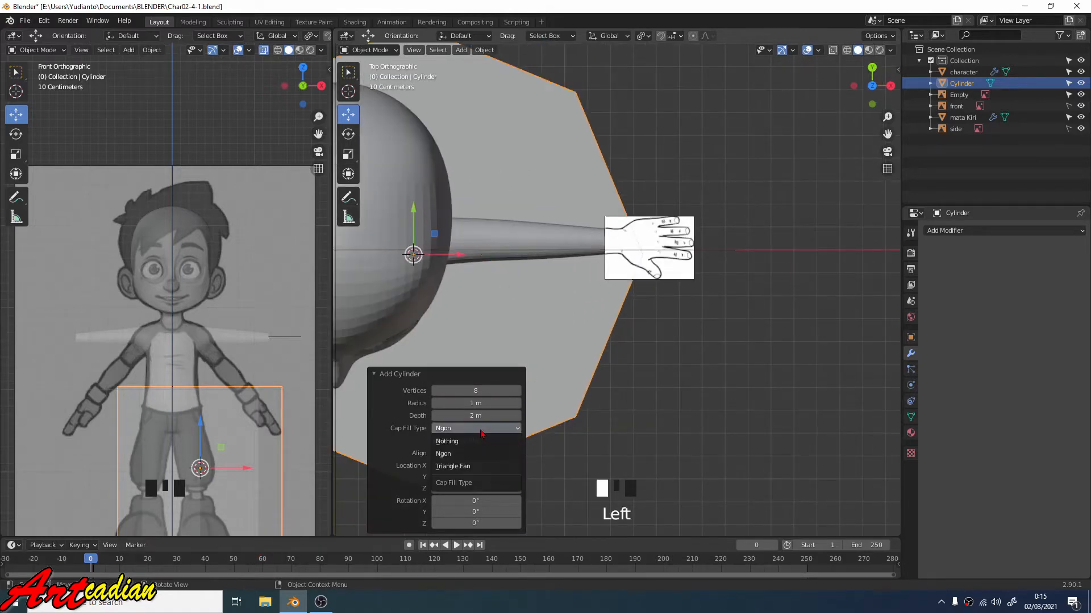
left_click(483, 441)
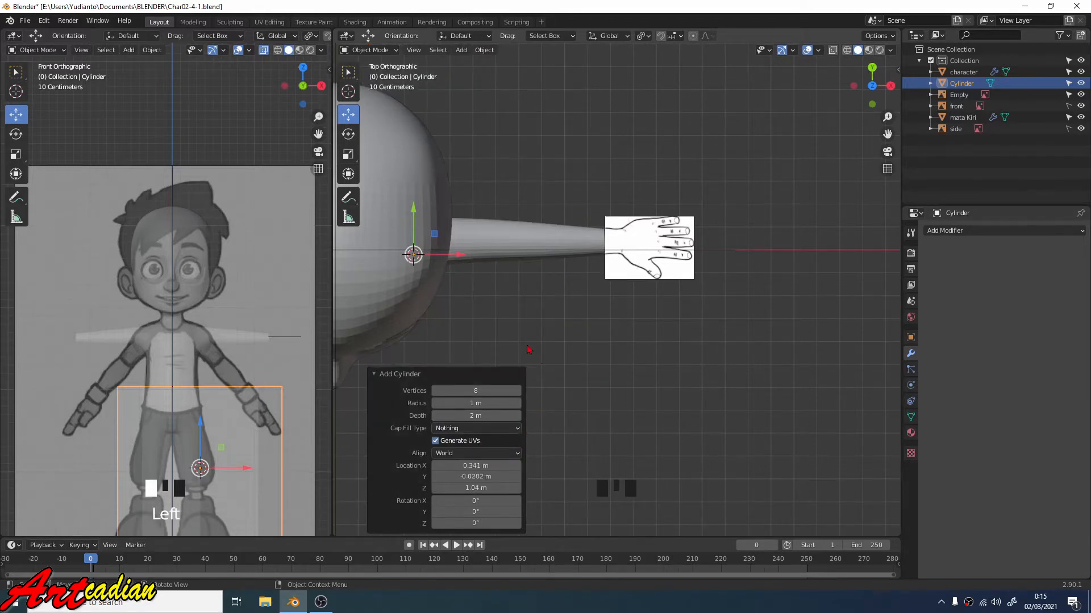
- Rotate the cylinder 90° about the global Y axis so it runs parallel to the arm
scroll(231, 399, "down", 6)
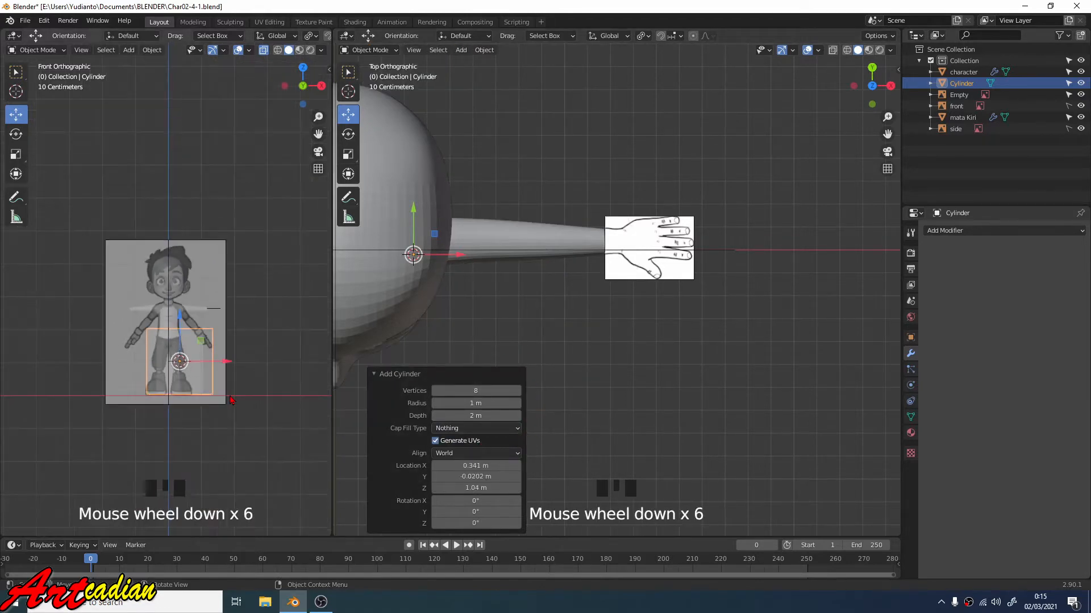
middle_click_drag(231, 388, 236, 318, "shift")
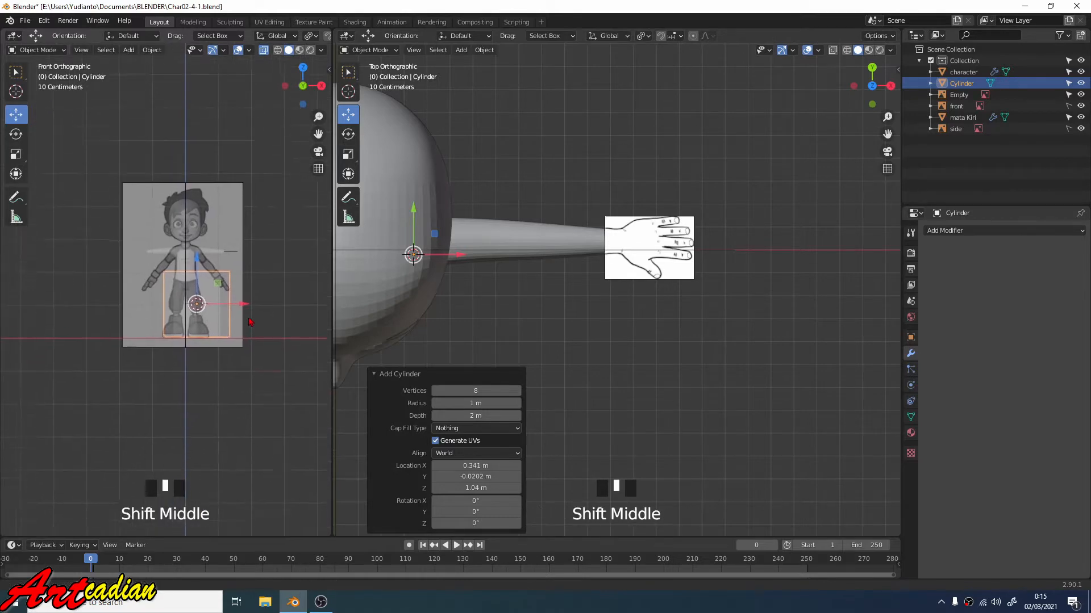
scroll(238, 309, "up", 4)
scroll(237, 309, "down", 1)
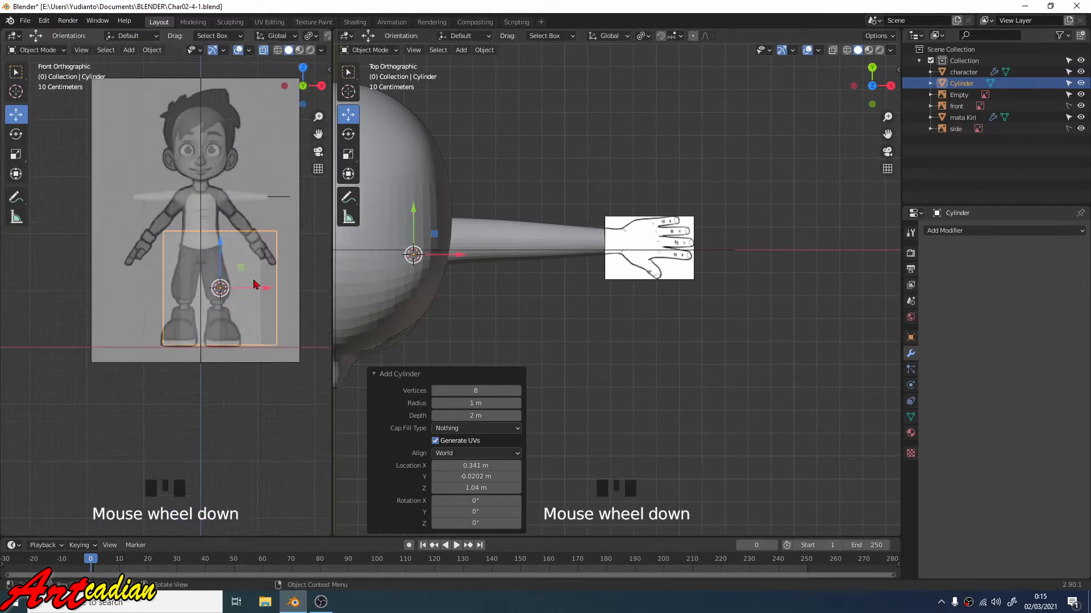
left_click(16, 134)
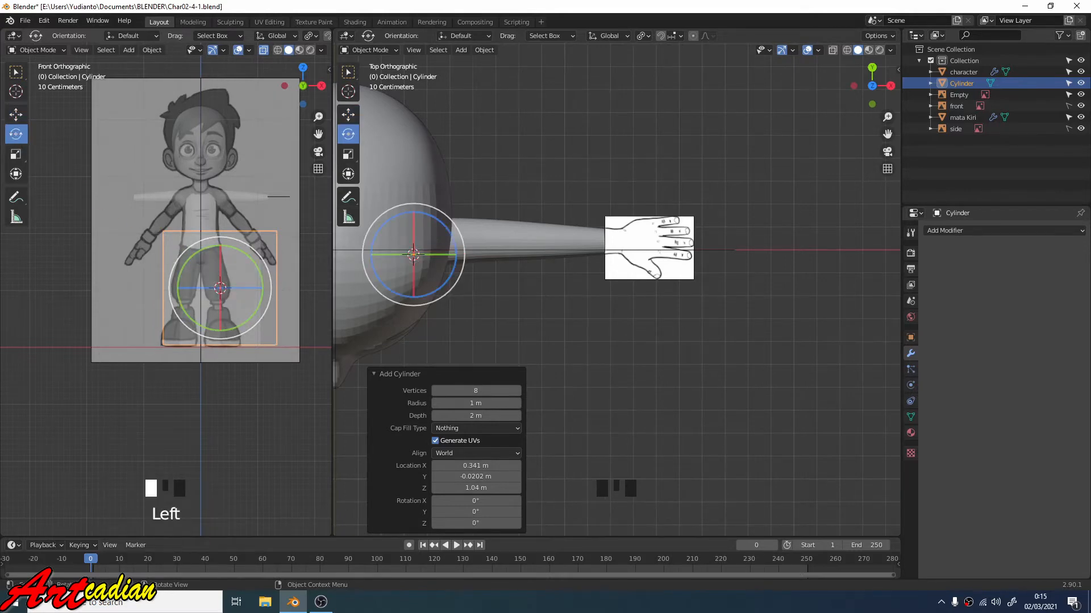
key("r")
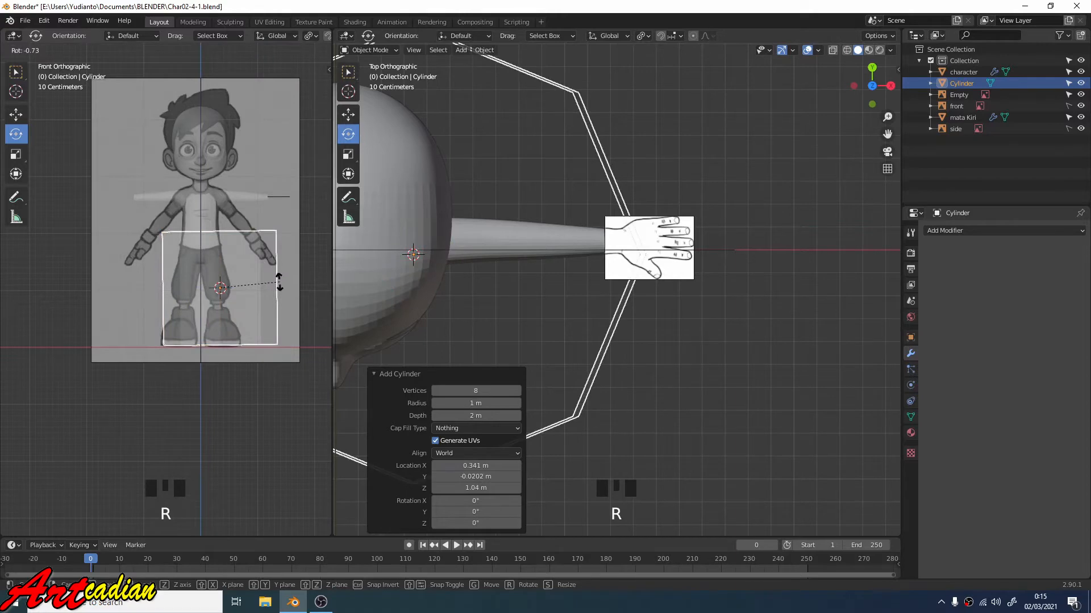
key("y")
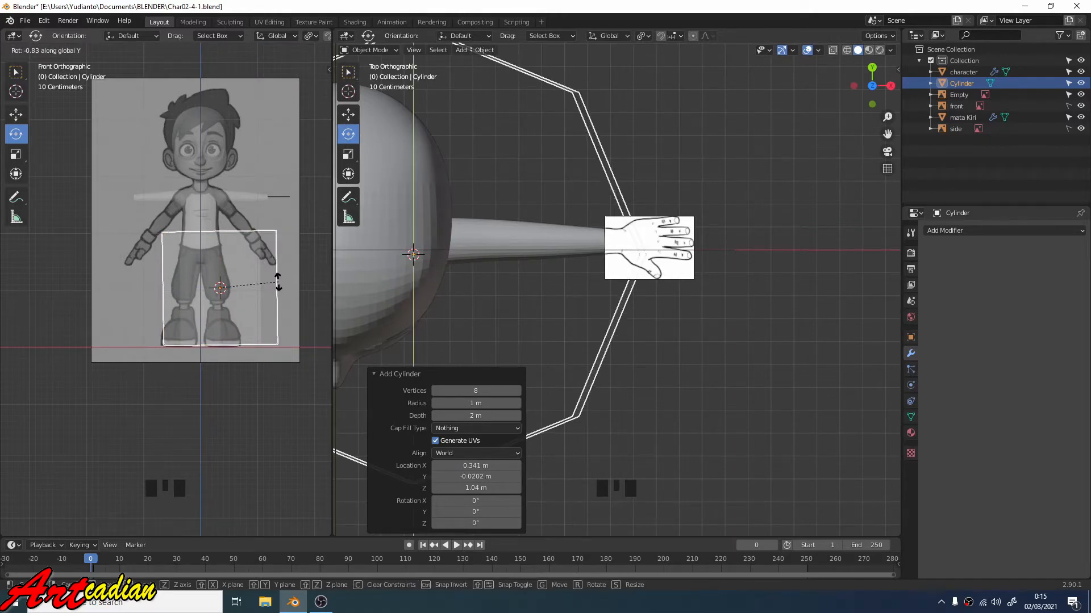
type("90")
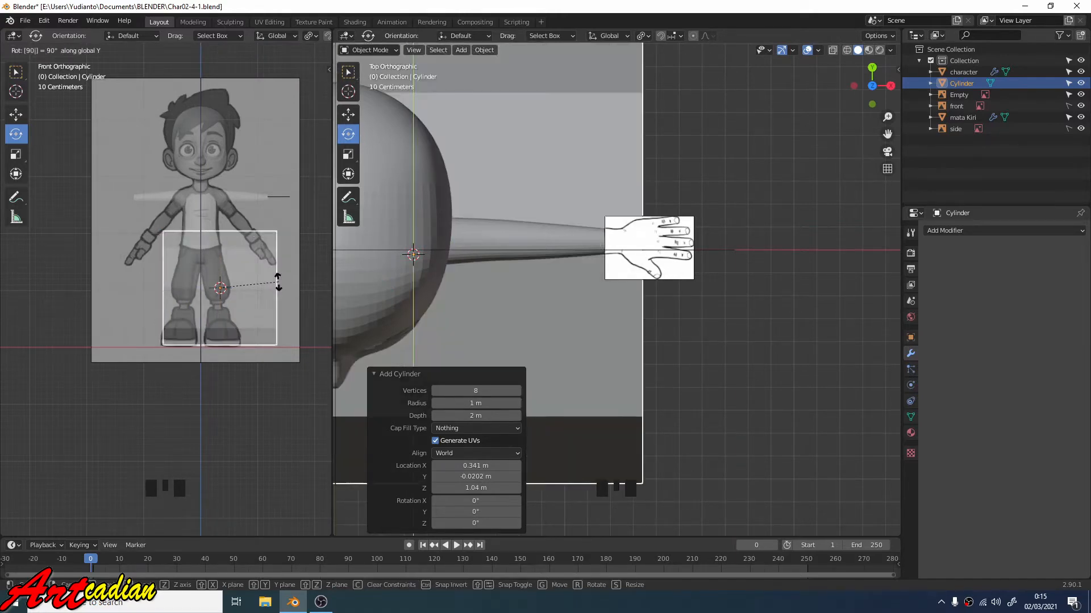
key("Return")
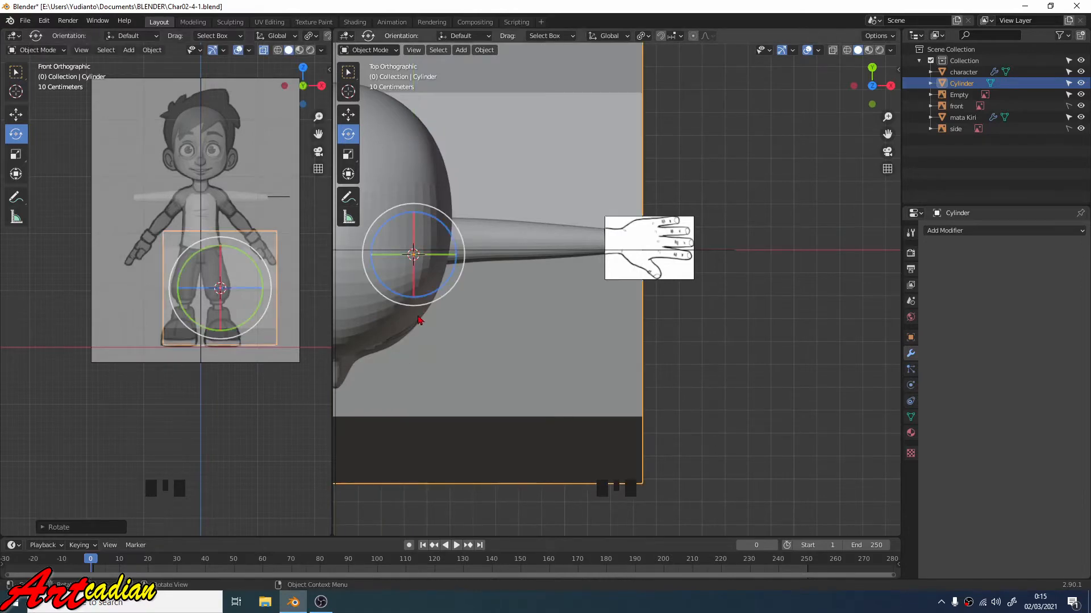
- Move the cylinder about 1.19 m along X to the hand image and scale it down uniformly to 0.071
left_click(748, 362)
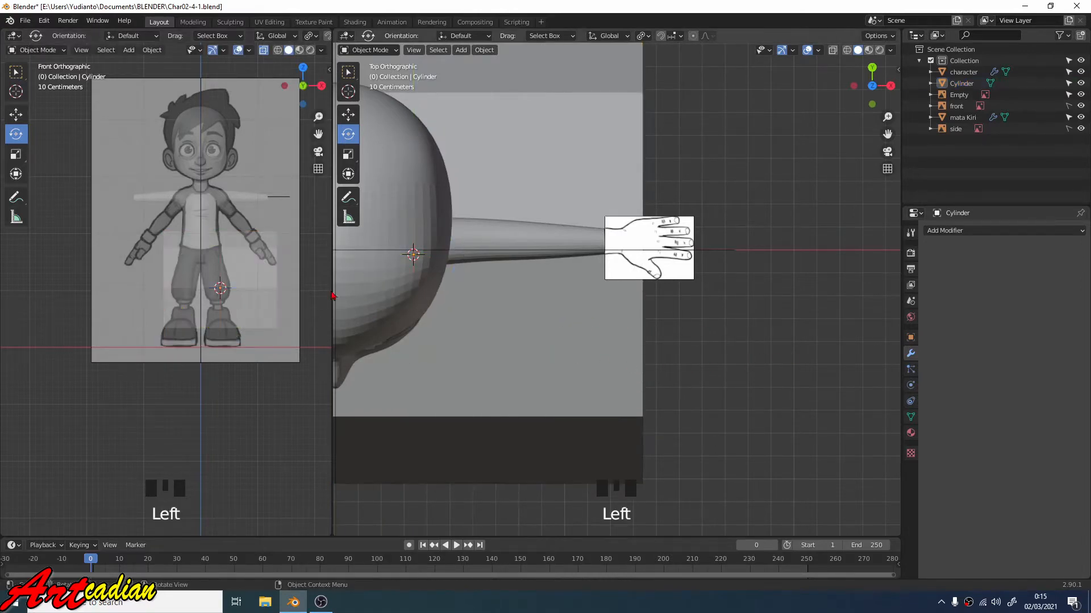
scroll(254, 294, "up", 2)
scroll(277, 298, "down", 2)
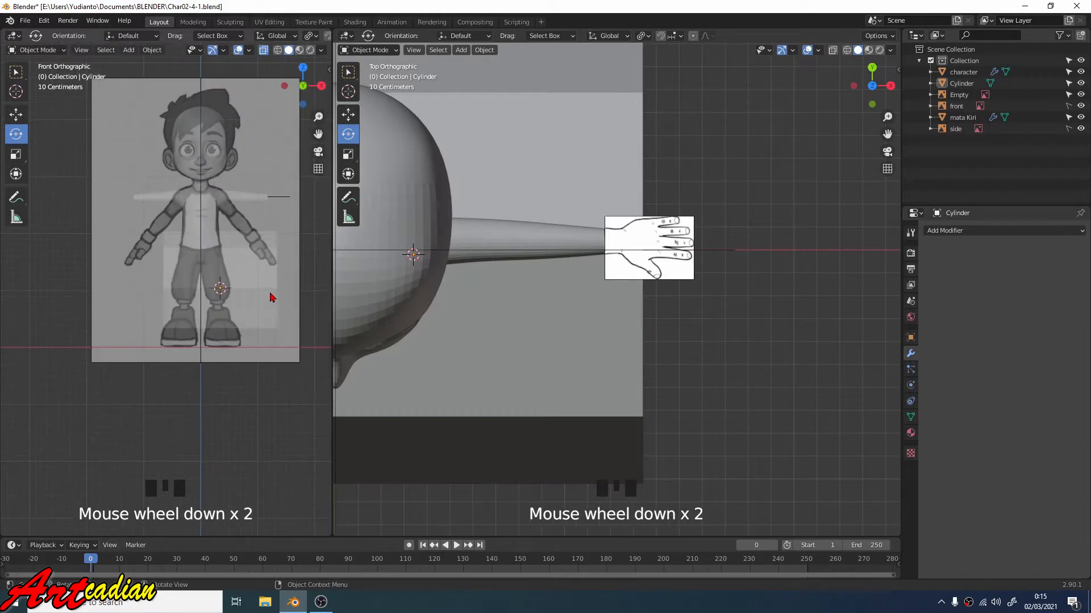
left_click(268, 297)
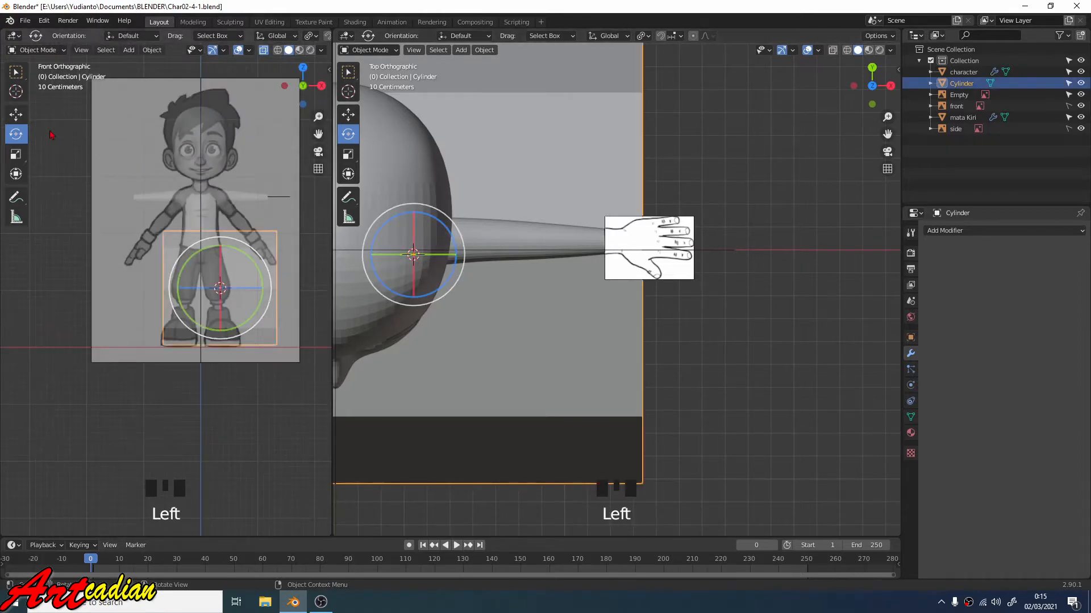
left_click(348, 114)
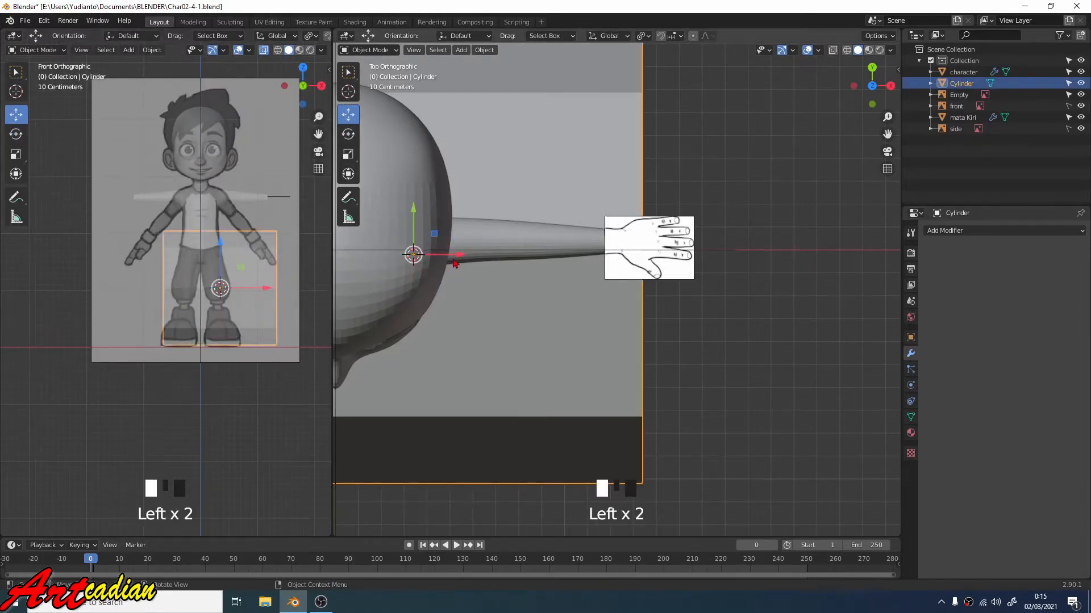
left_click_drag(454, 263, 724, 326)
scroll(724, 327, "down", 3)
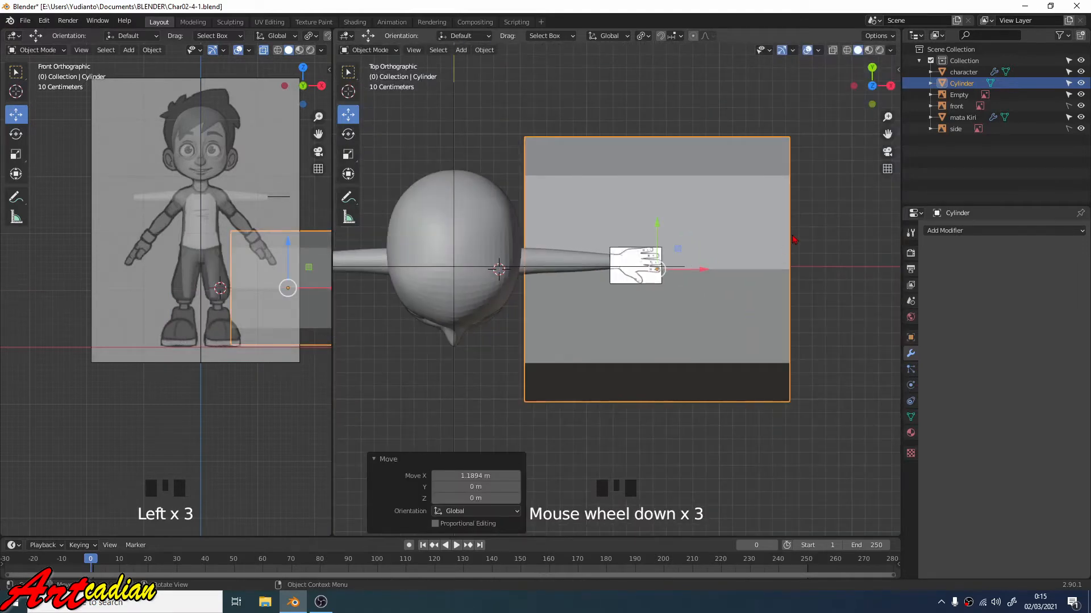
key("s")
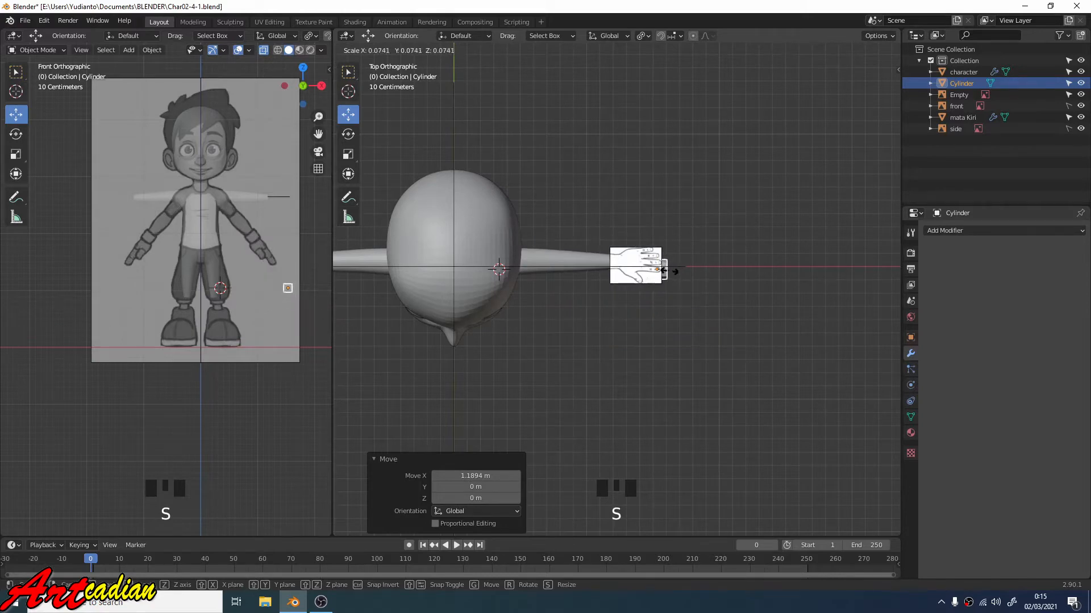
left_click(669, 274)
scroll(692, 288, "up", 5)
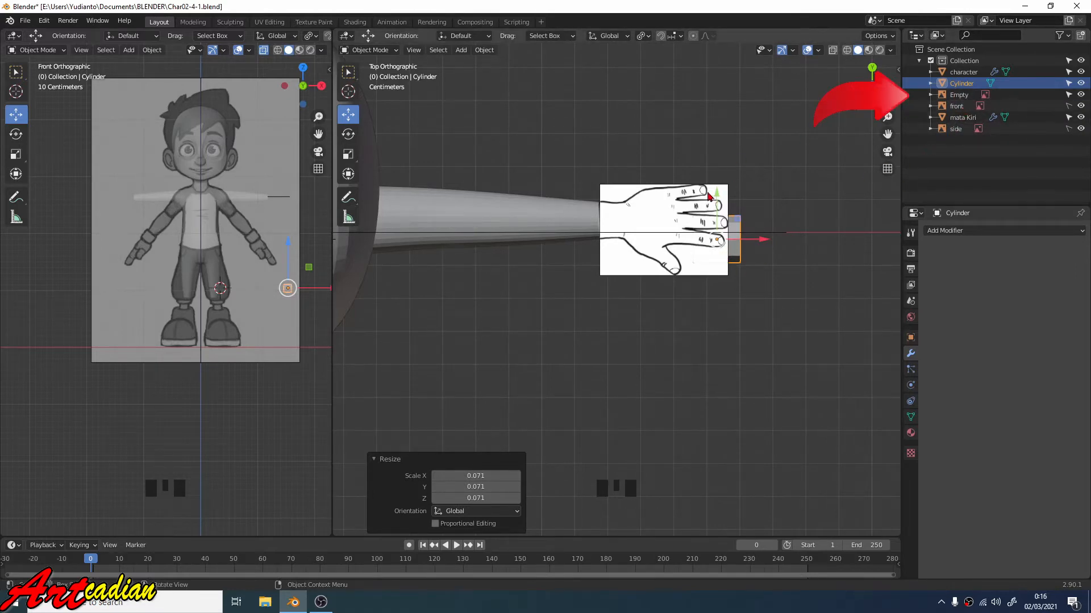
- Enable transparency on the hand reference image and set its opacity to about 0.186
left_click(958, 94)
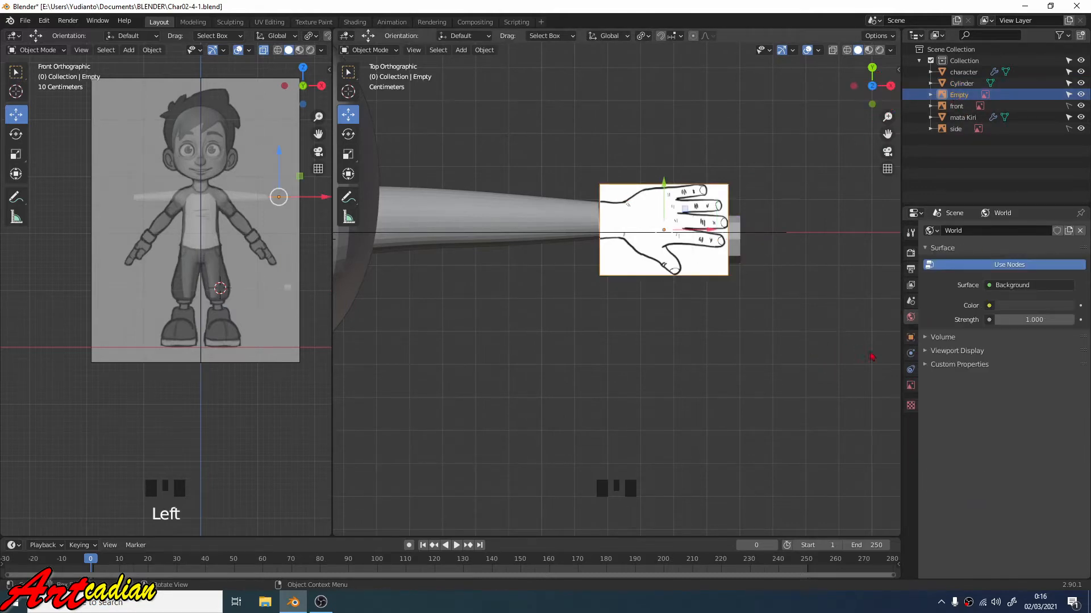
left_click(910, 386)
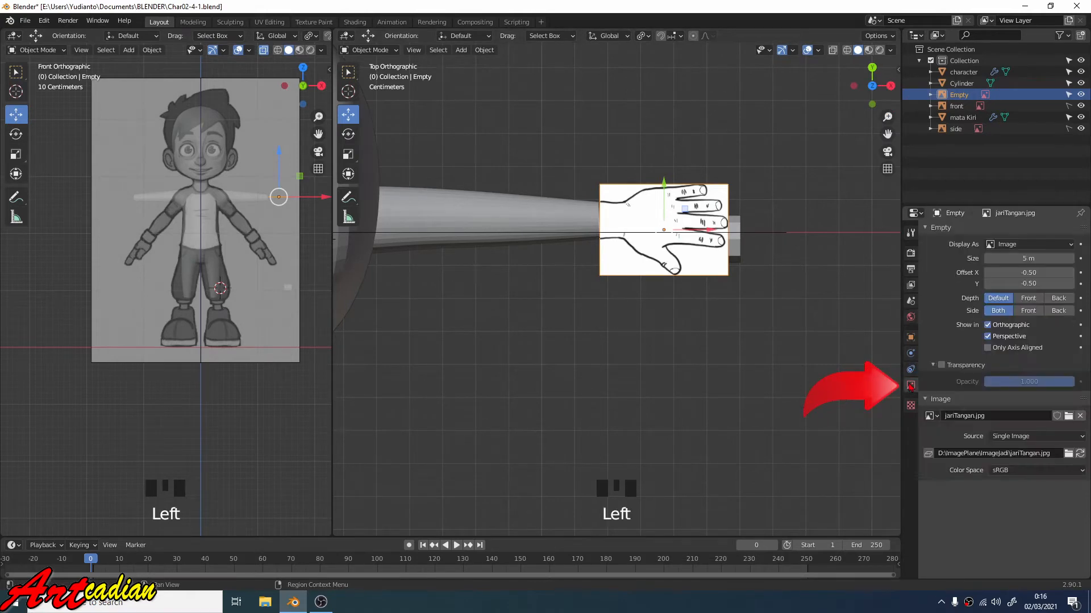
left_click(941, 365)
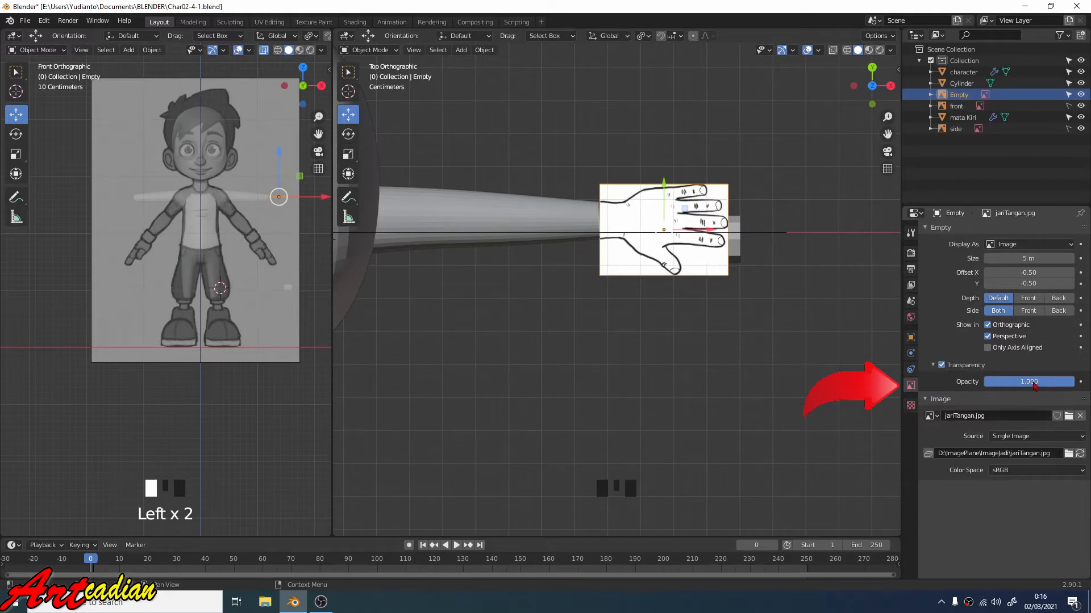
left_click_drag(1035, 386, 1001, 386)
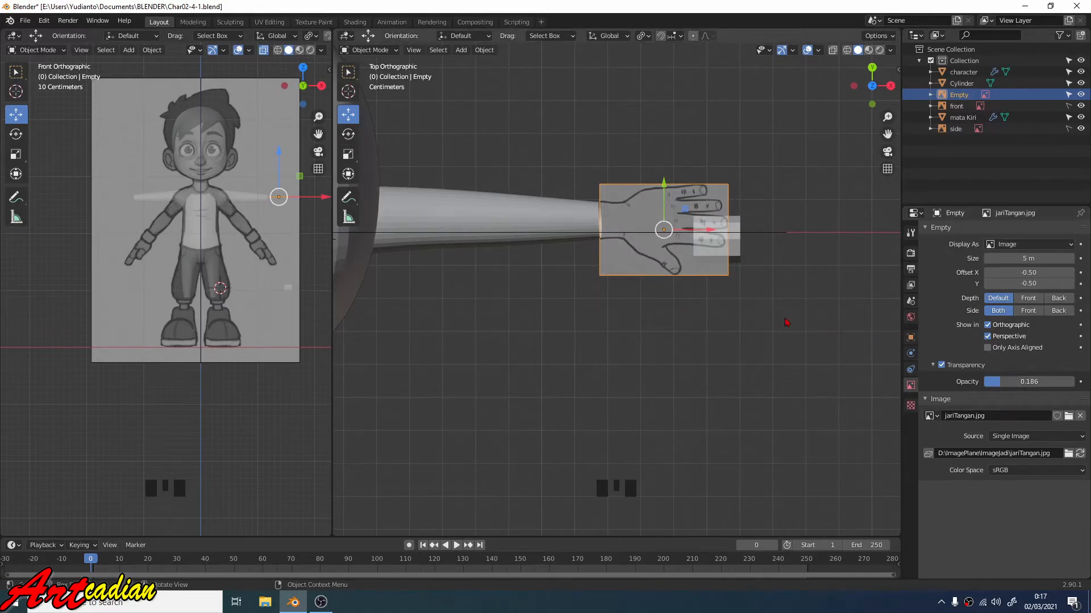
- Move the cylinder about -0.074 m along X and off the hand image, to just beyond the thumb side
scroll(775, 301, "up", 2)
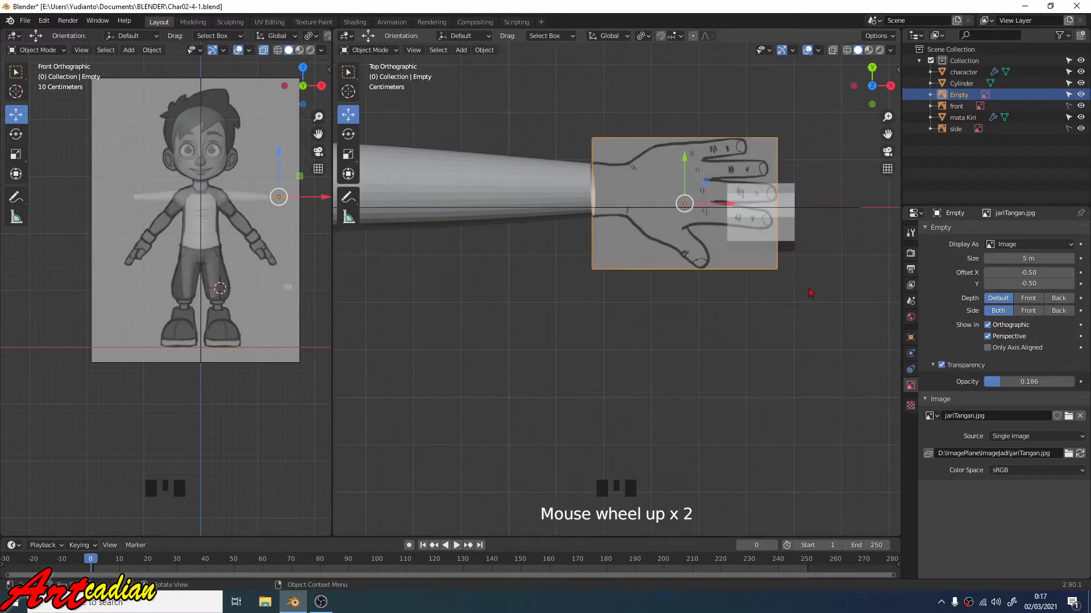
left_click(759, 227)
left_click(759, 227)
left_click_drag(759, 183, 721, 272)
- Shrink the cylinder to finger thickness and stretch it along X by a factor of about 1.302
left_click(348, 154)
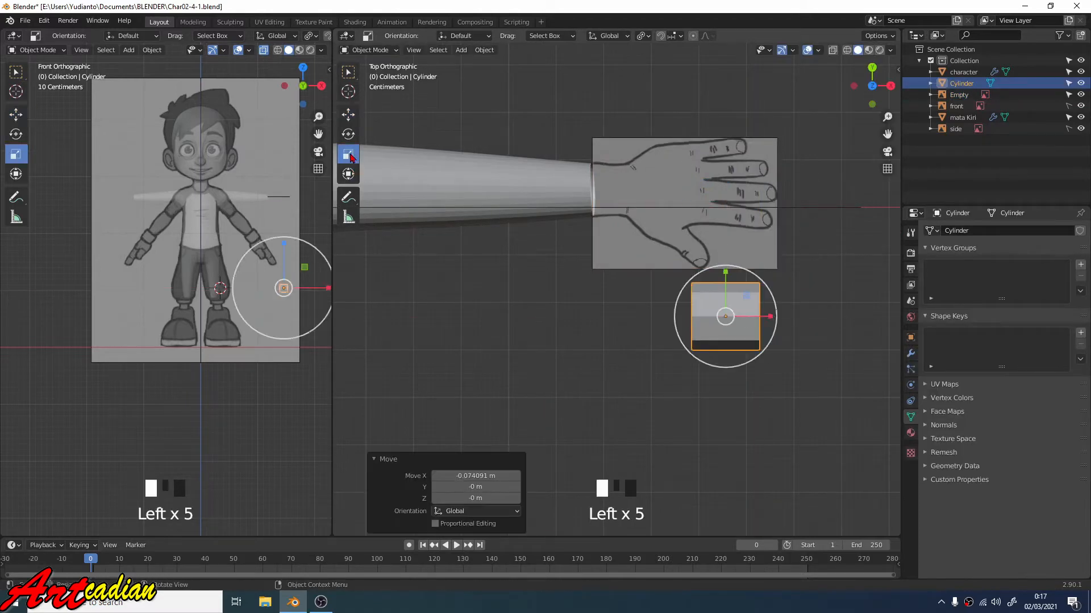
left_click_drag(749, 316, 787, 271)
key("s")
left_click(772, 290)
scroll(771, 290, "up", 3)
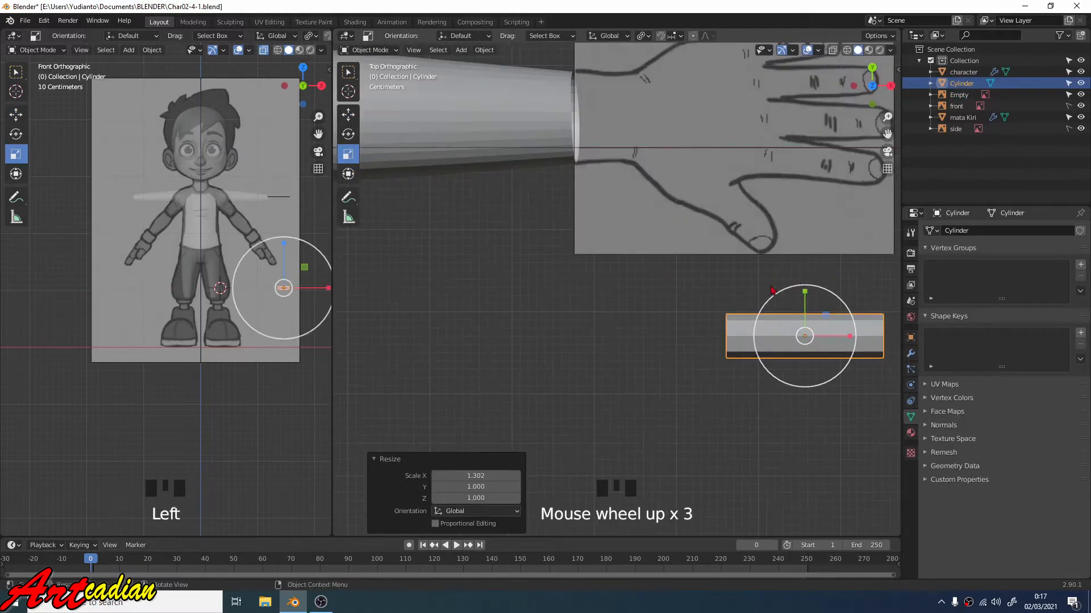
left_click(775, 282)
- Raise the cylinder to the arm's height and shift it about 0.049 m along Y towards the hand image
middle_click_drag(775, 283, 814, 260)
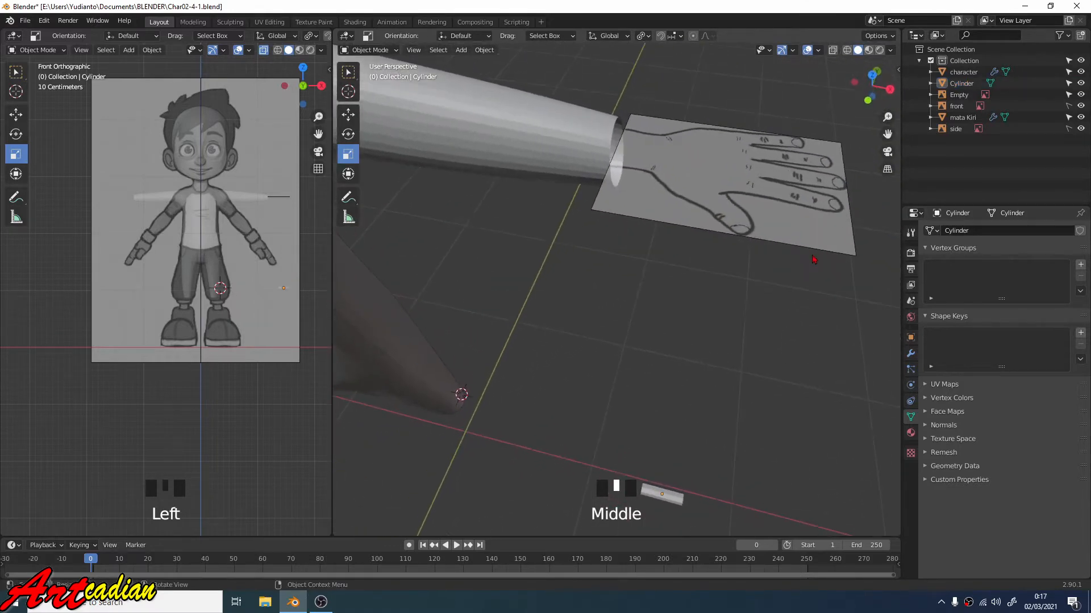
left_click(662, 494)
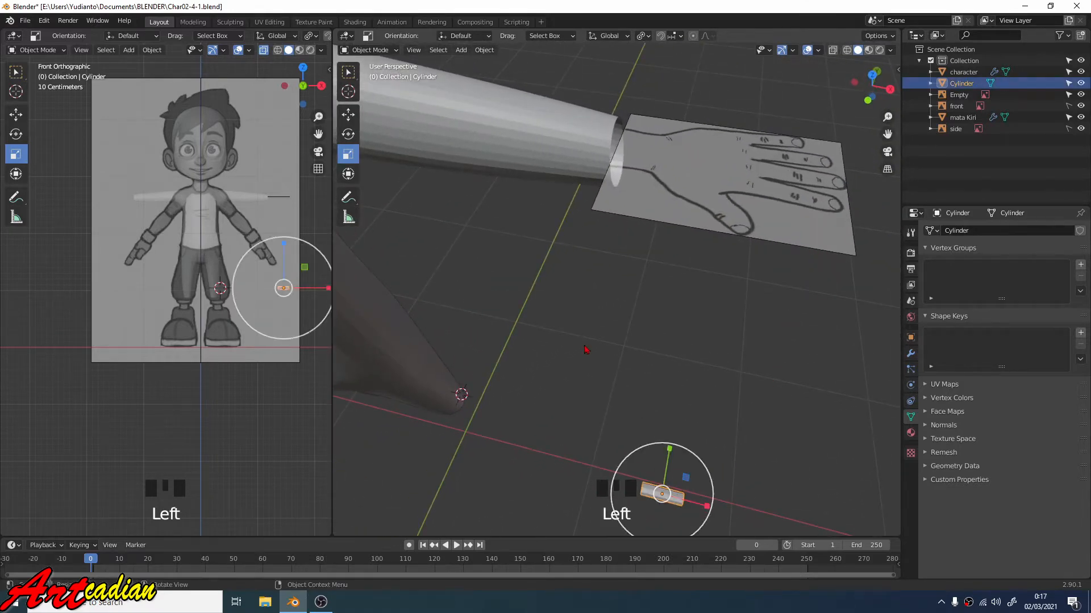
middle_click_drag(662, 494, 365, 291, "alt")
left_click_drag(284, 249, 282, 149)
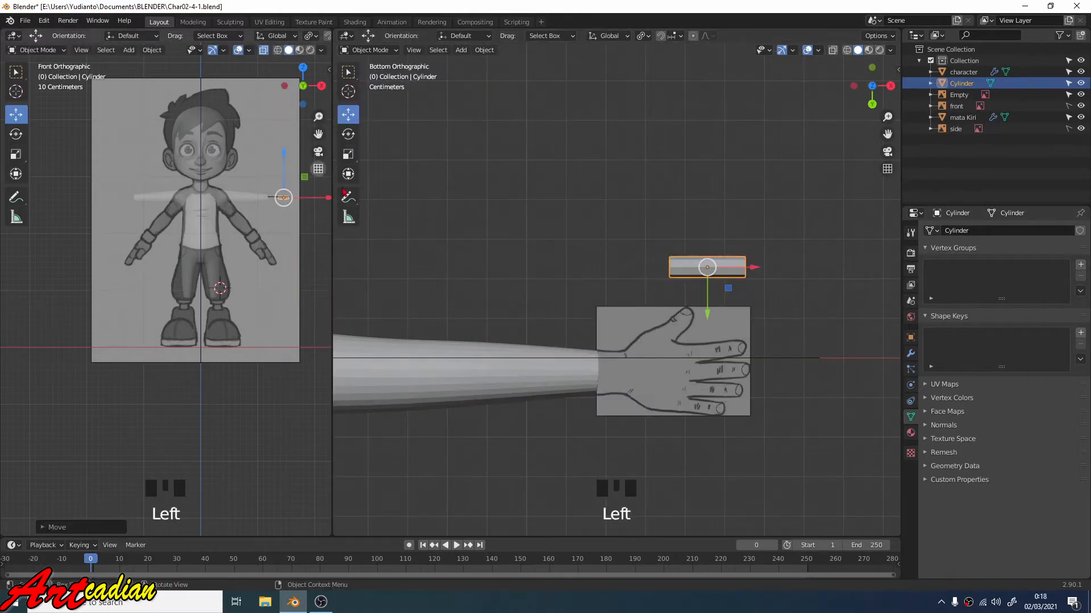
left_click_drag(709, 315, 710, 336)
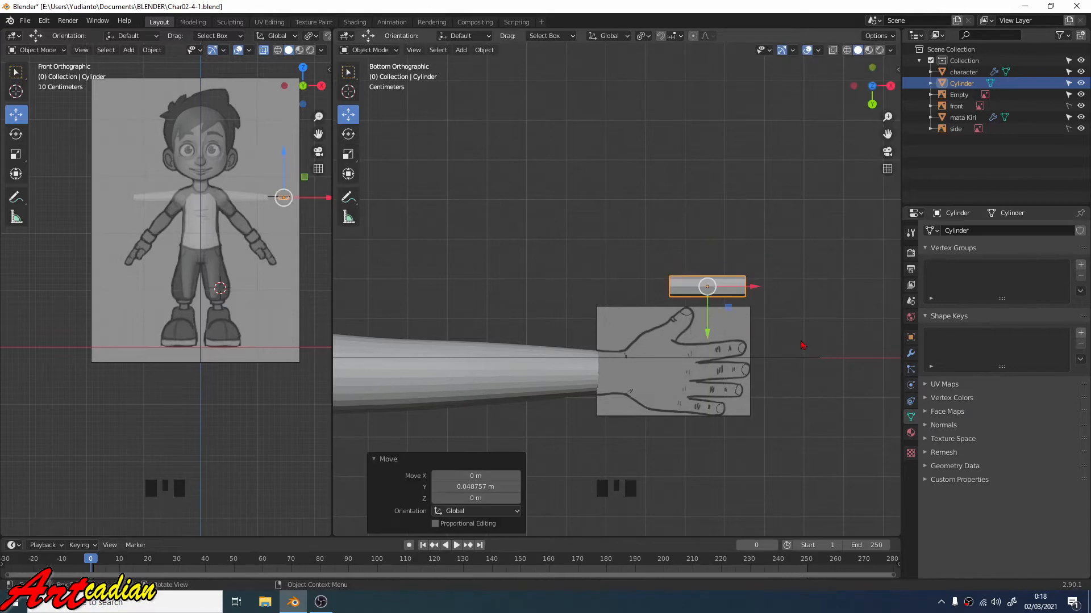
key("KP_7")
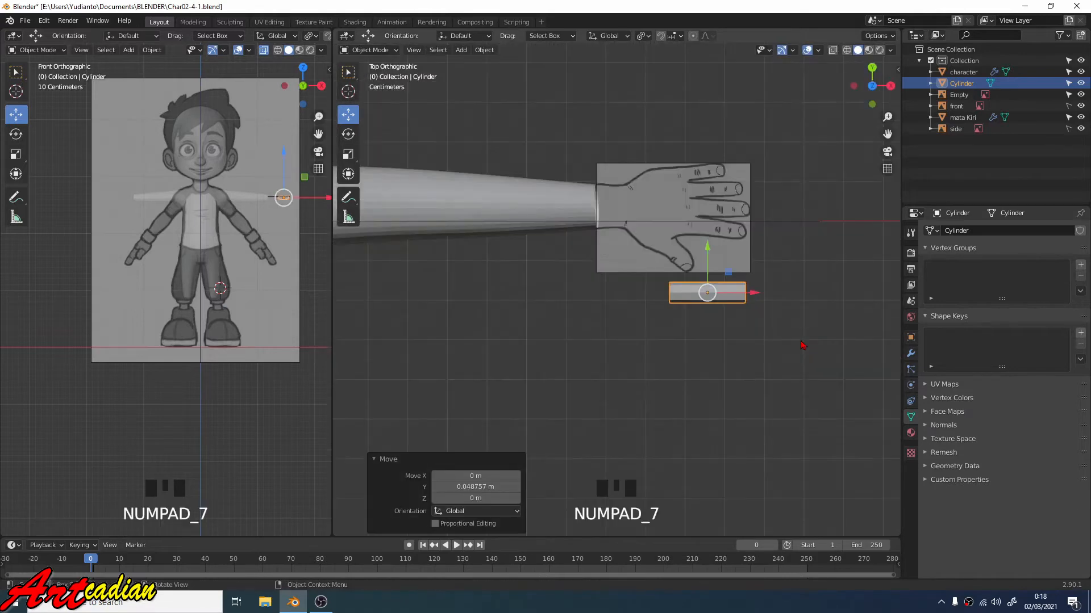
- Enter Edit Mode on the finger cylinder with its open end in view and use edge selection
left_click(762, 340)
middle_click_drag(762, 314, 671, 278)
scroll(638, 275, "up", 3)
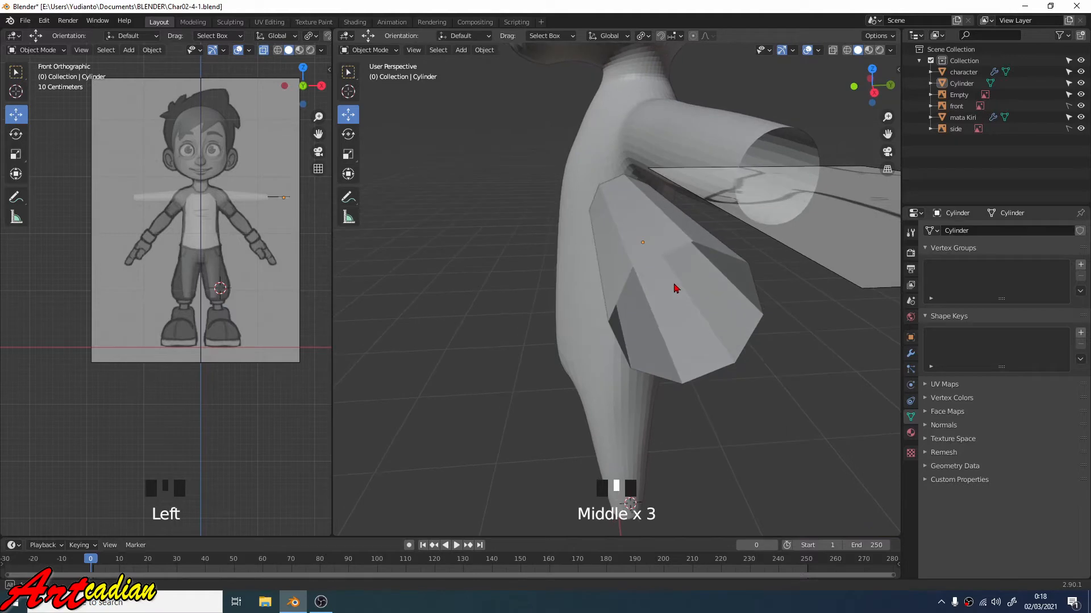
left_click(378, 51)
left_click(369, 76)
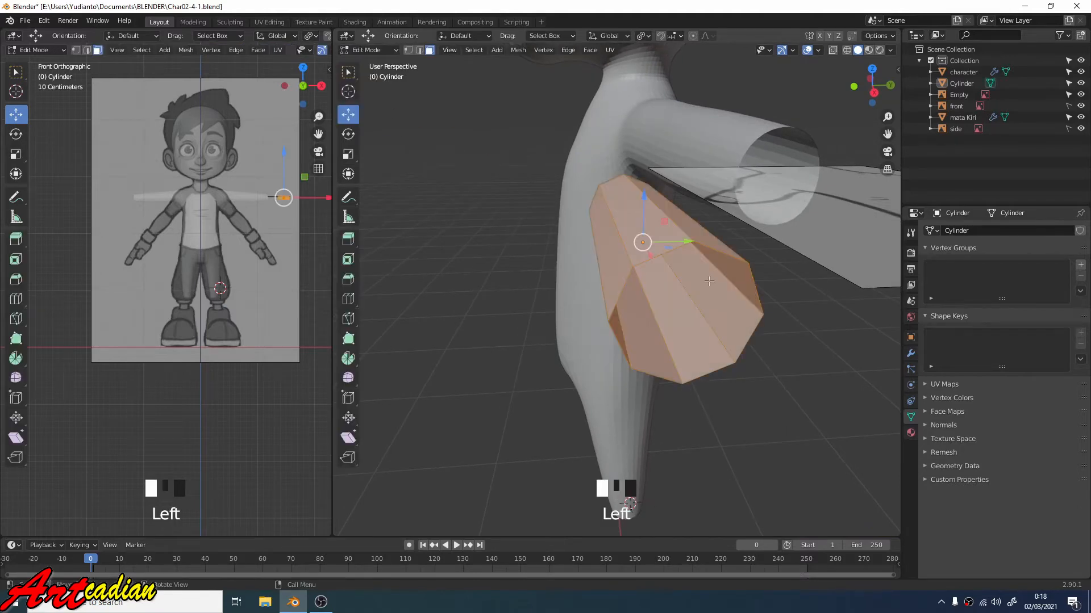
left_click(420, 51)
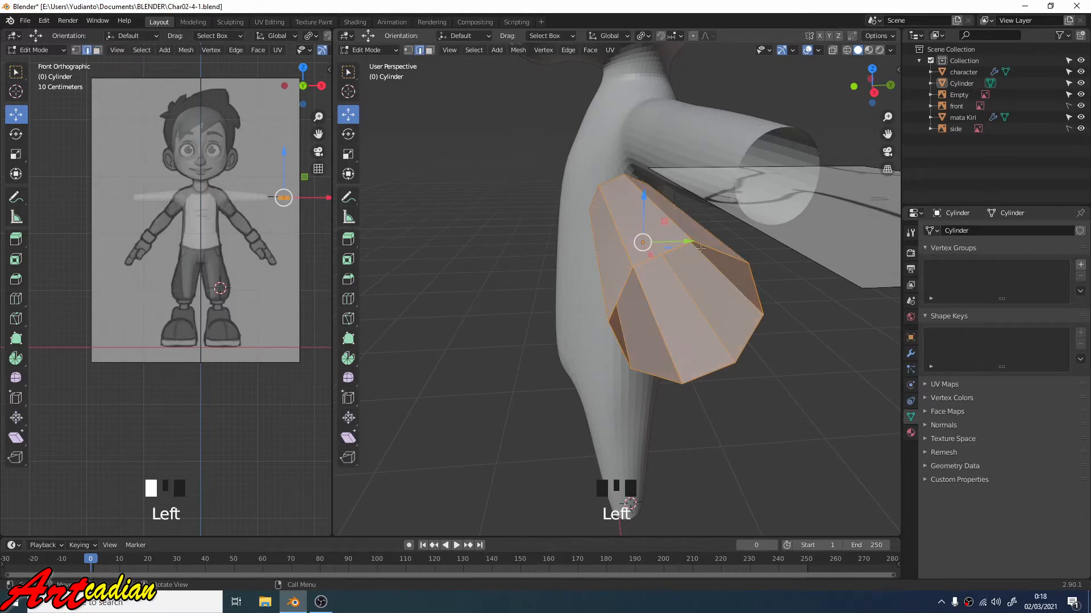
- Extrude the upper two and lower two rim edges of the cylinder's open end in place, with zero offset
double_click(669, 249)
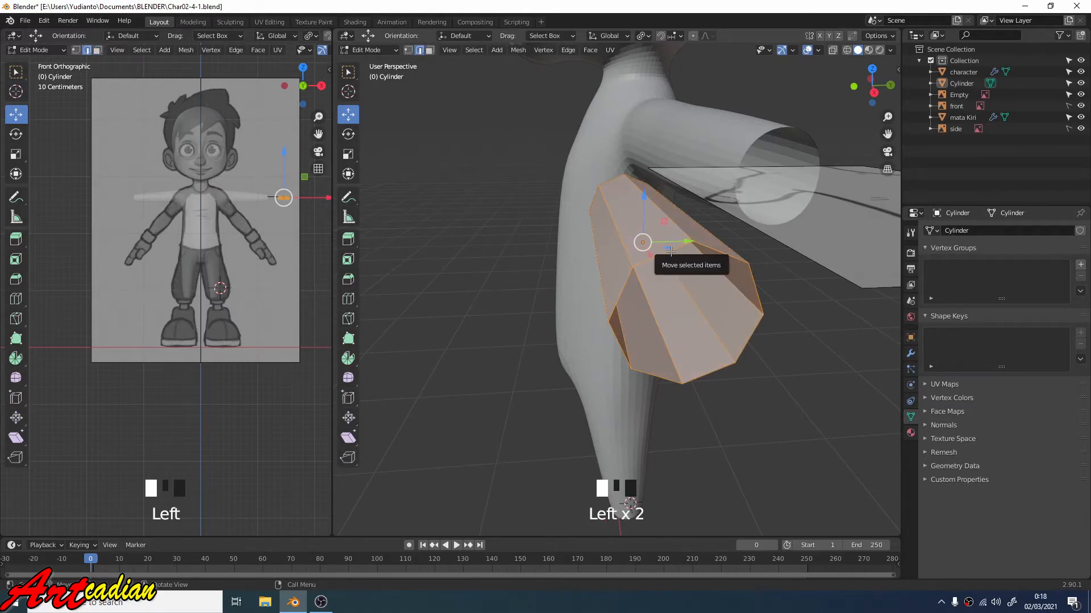
left_click(722, 254, "shift")
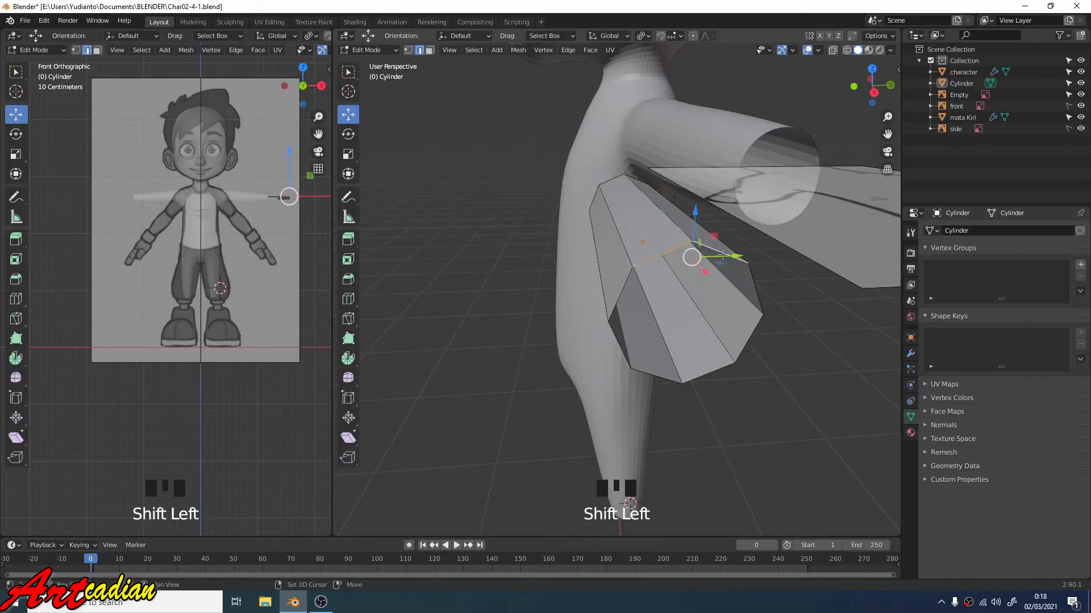
double_click(665, 377, "shift")
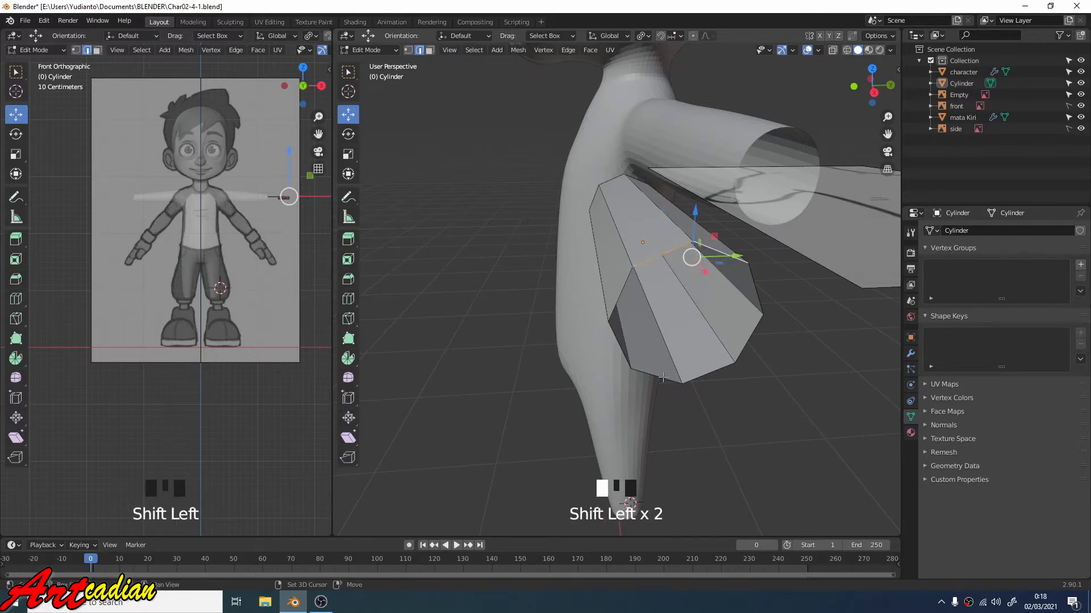
left_click(707, 375, "shift")
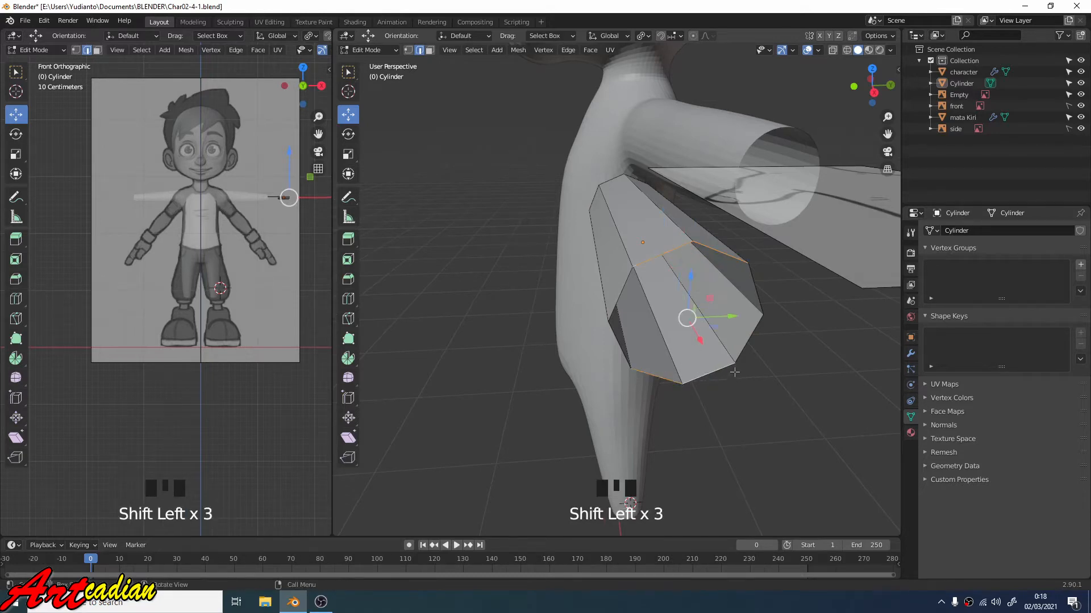
key("e")
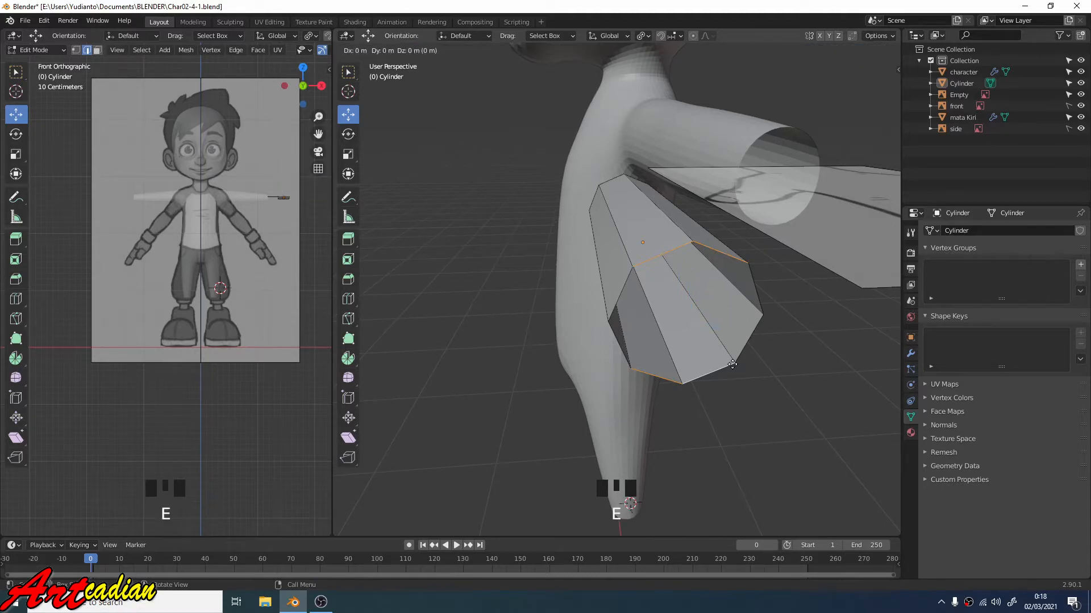
right_click(732, 332)
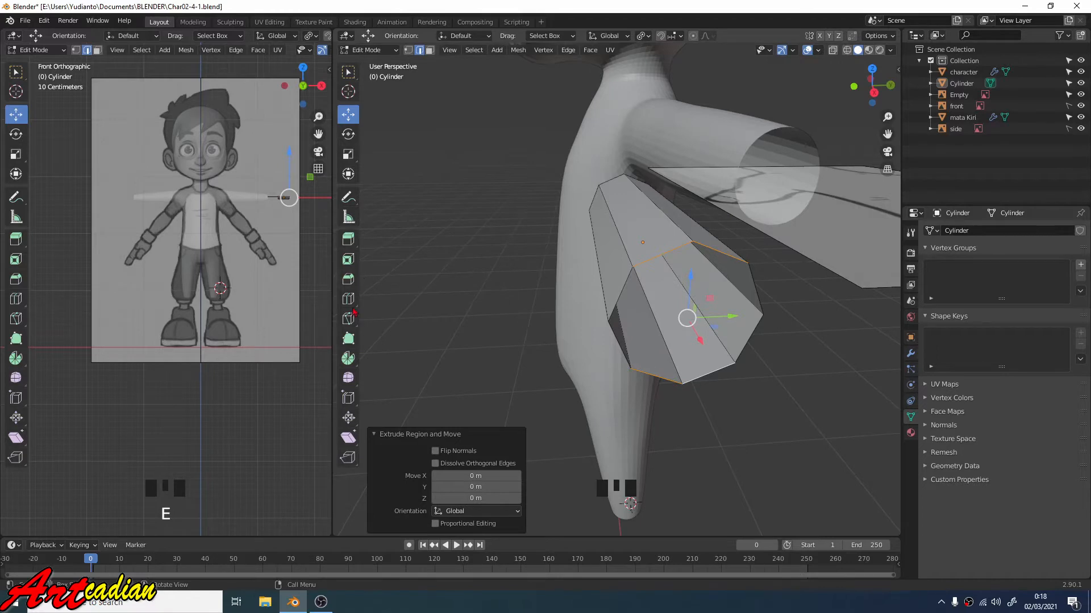
- Scale the extruded edges along Z by 0.276, and squeeze them further until the upper and lower rows almost meet
middle_click_drag(690, 212, 718, 203)
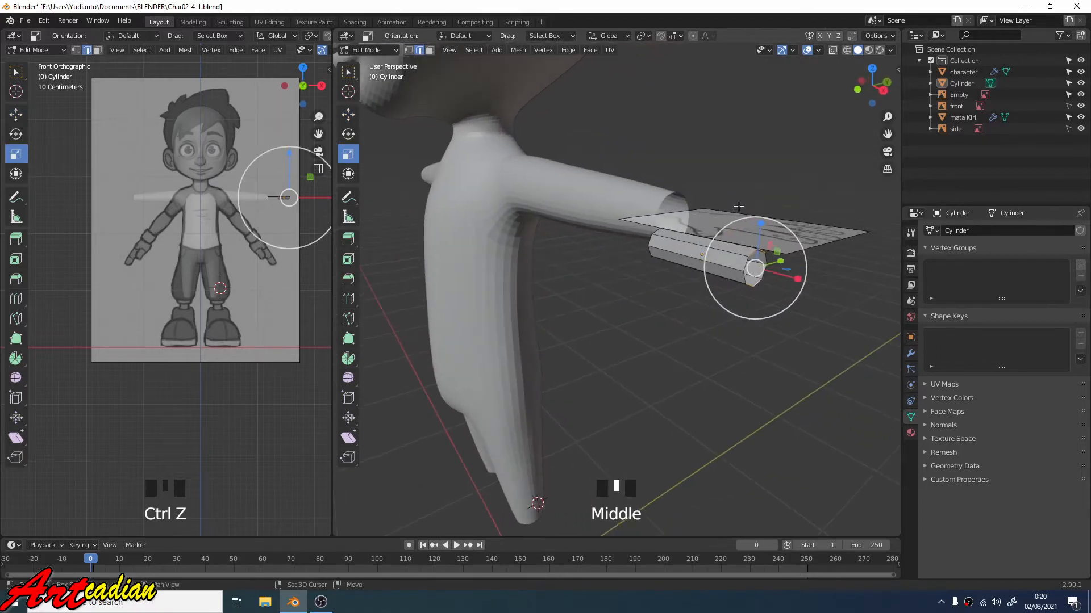
middle_click_drag(719, 203, 704, 192, "shift")
left_click_drag(704, 193, 710, 240)
middle_click_drag(710, 240, 655, 170)
scroll(679, 237, "up", 3)
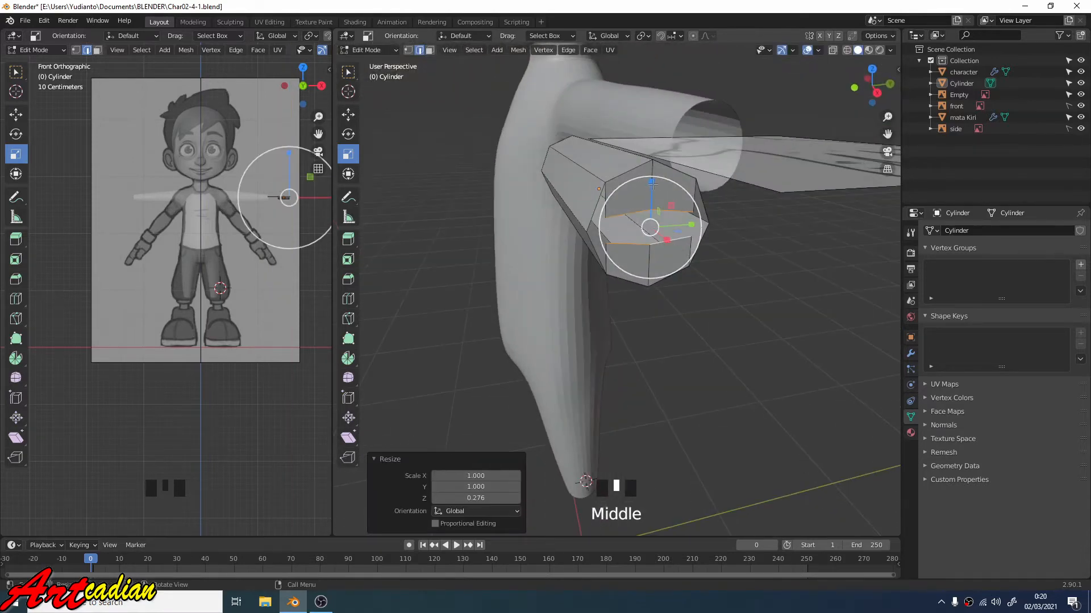
left_click_drag(652, 183, 659, 222)
scroll(733, 270, "up", 4)
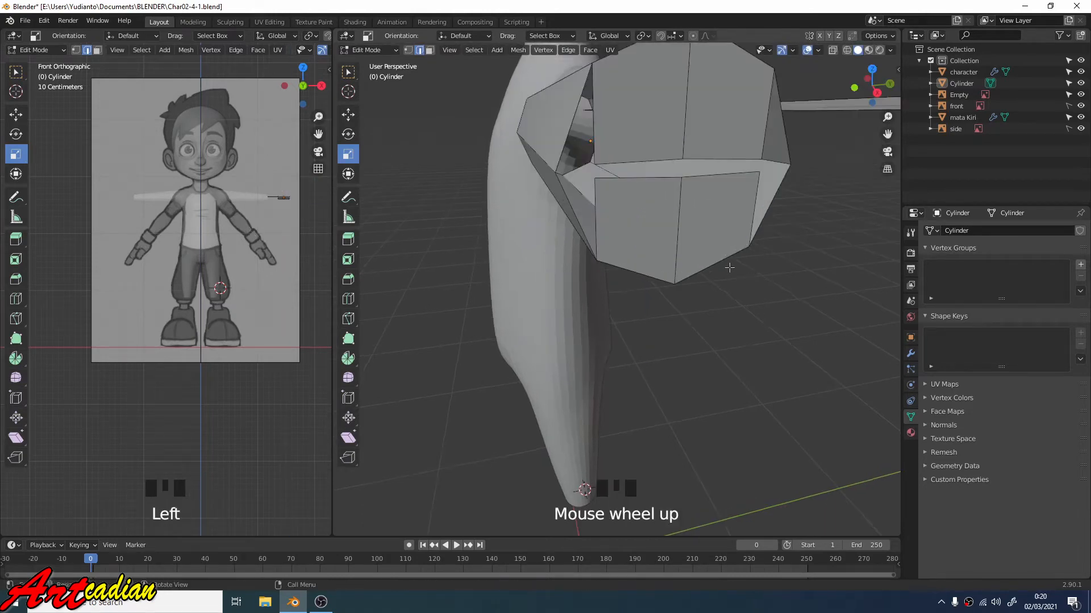
- Merge the middle pair of facing vertices across the narrow gap in the end cap at their center
middle_click_drag(727, 267, 597, 175)
left_click(408, 50)
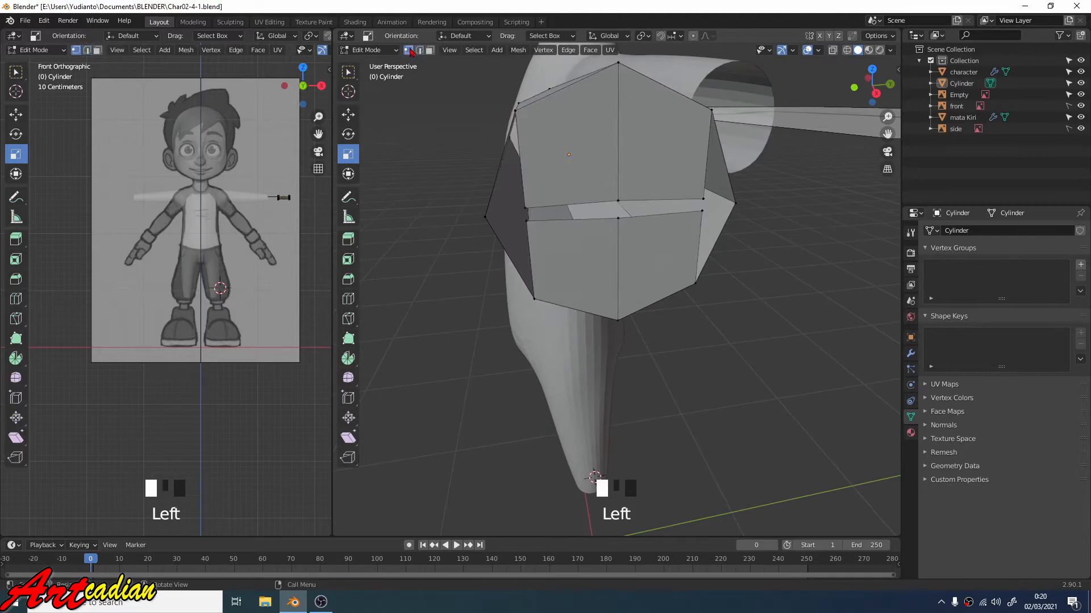
left_click(617, 202)
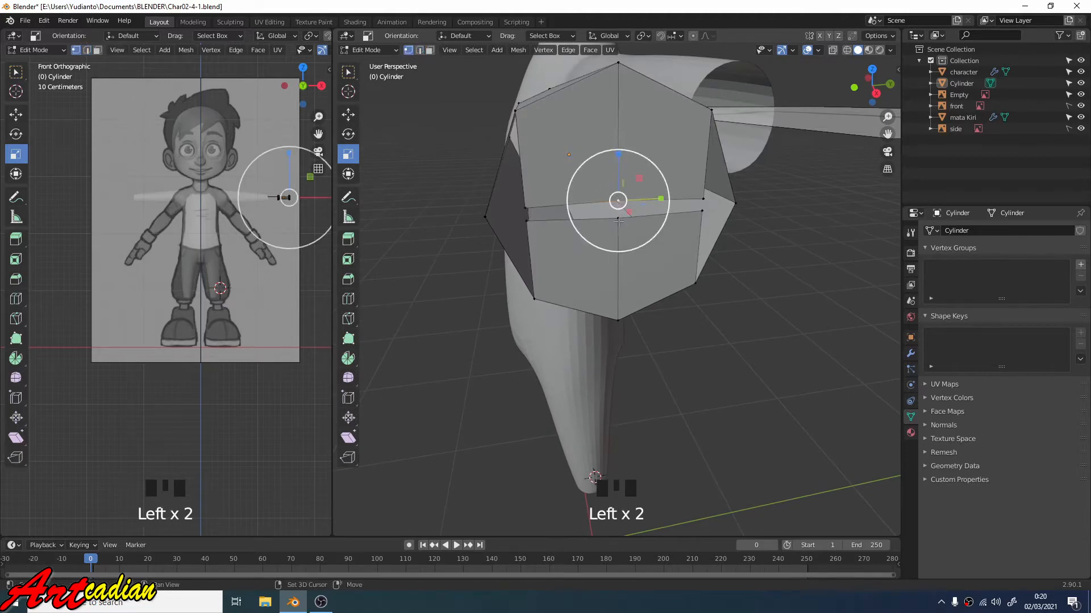
left_click(618, 218, "shift")
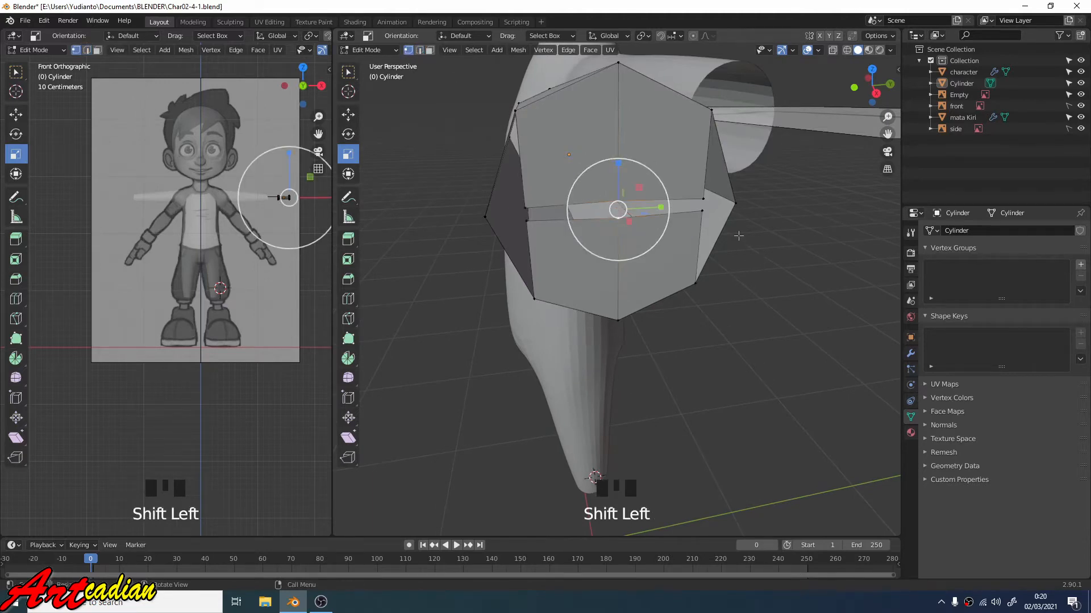
key("m")
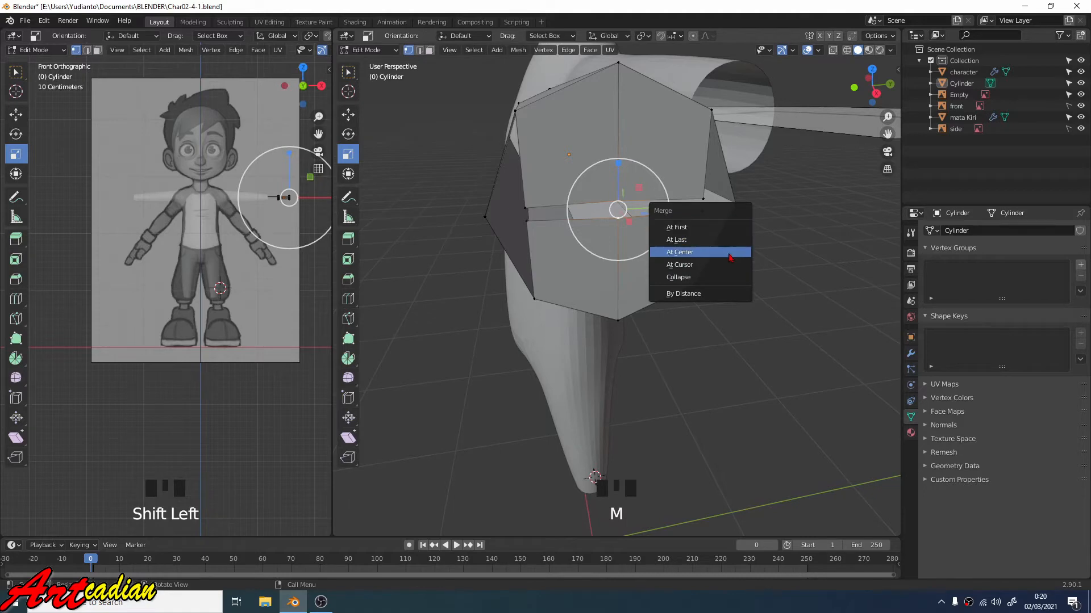
left_click(723, 249)
- Merge the two remaining pairs of facing vertices, one on each side of the cap's middle, at their centers
left_click(703, 199)
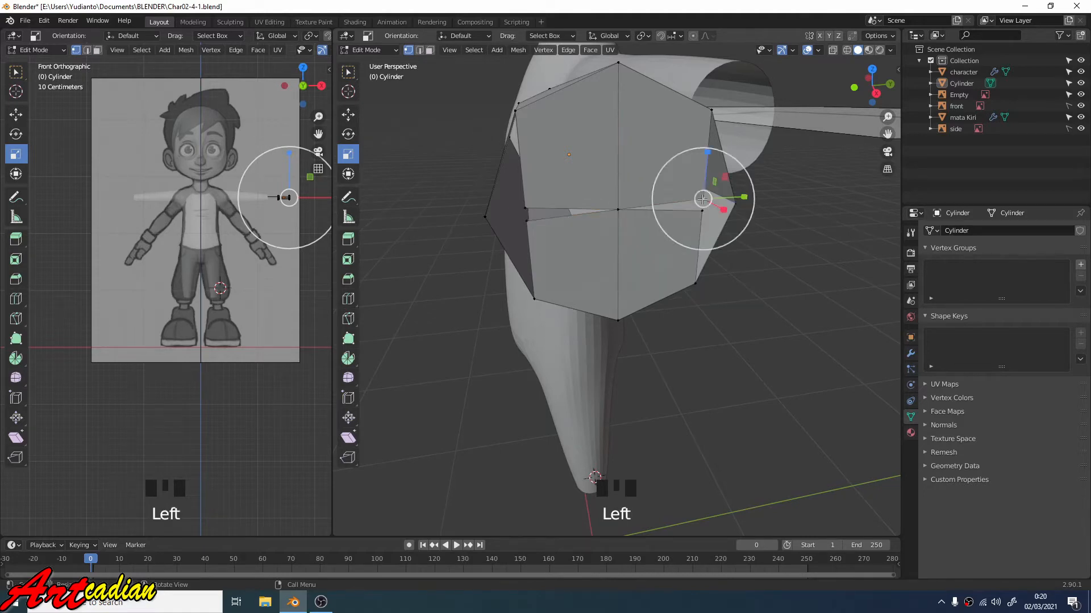
left_click(701, 211, "shift")
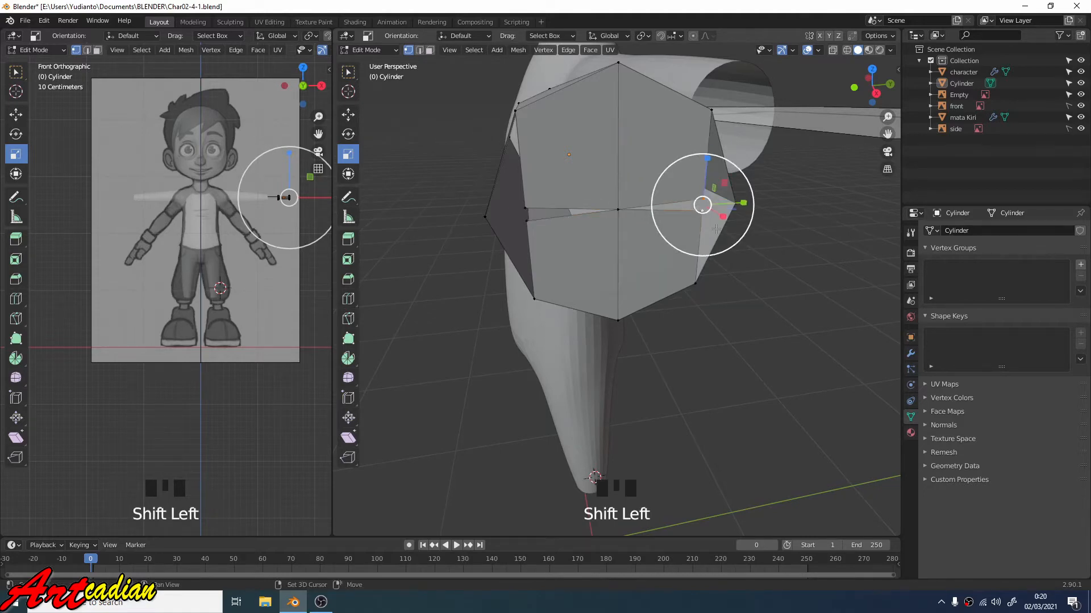
key("m")
left_click(767, 239)
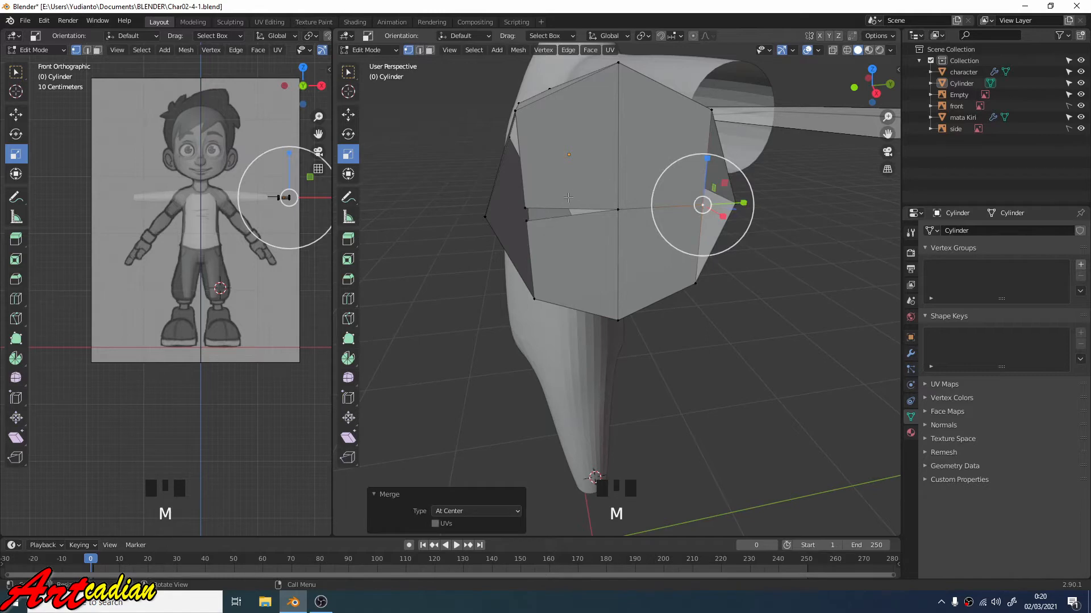
left_click(524, 207)
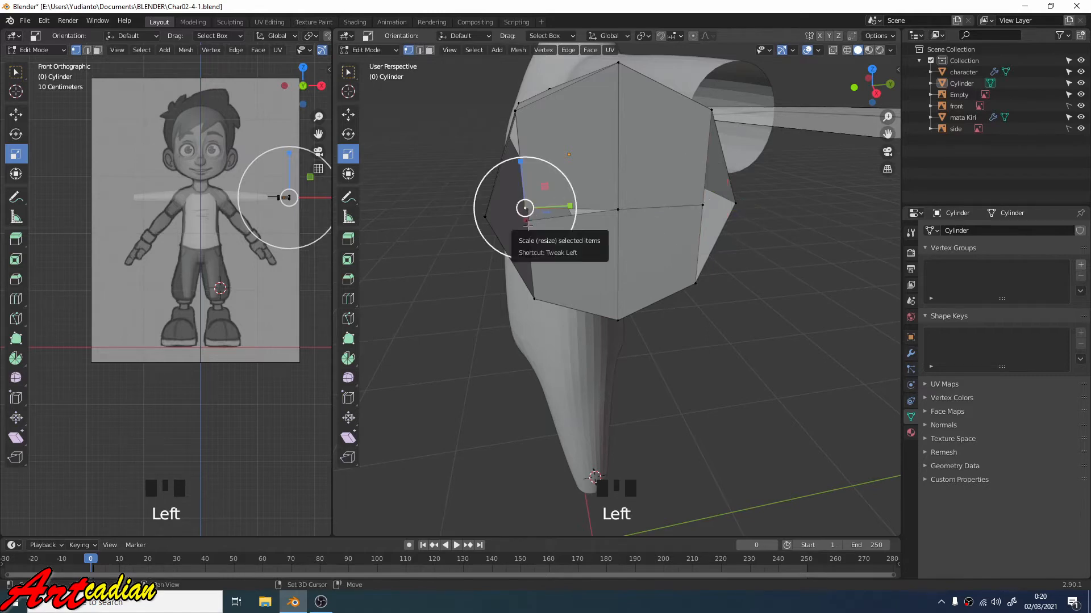
left_click(526, 220, "shift")
key("m")
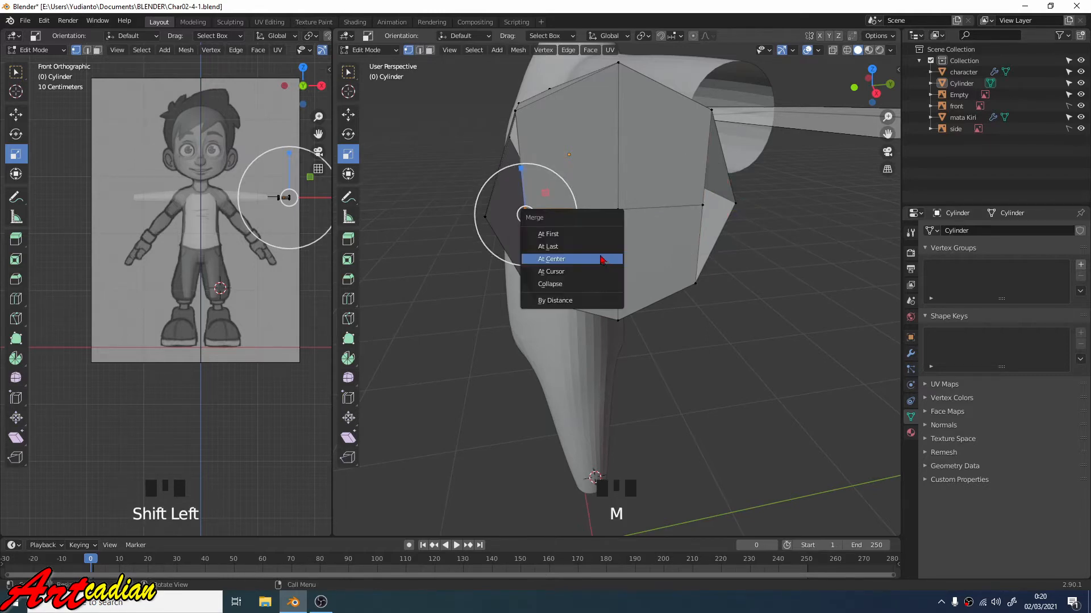
left_click(598, 259)
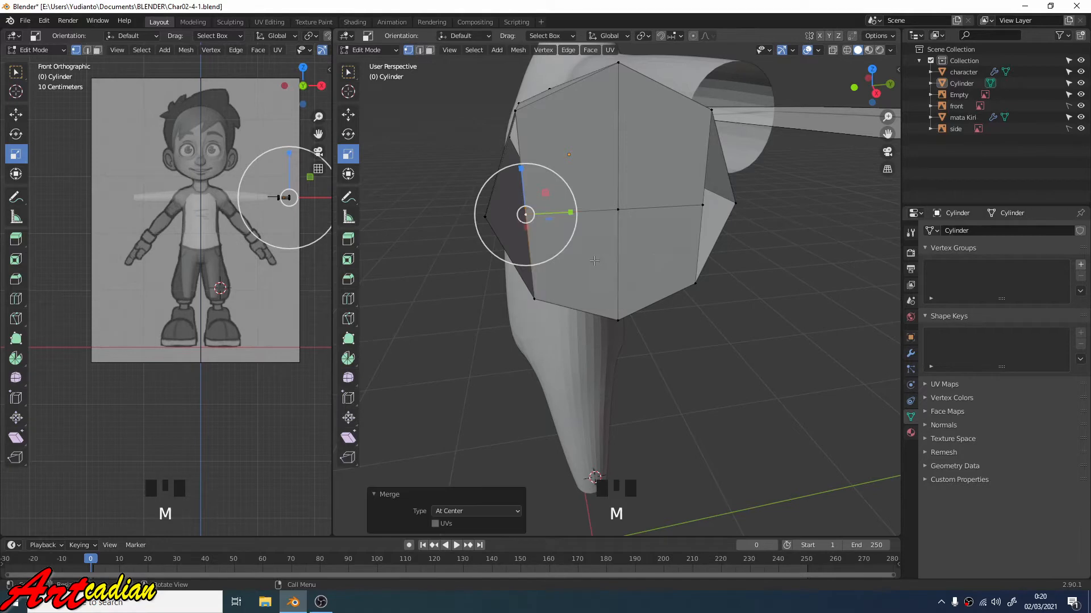
- Merge the cap's inner vertex on the hand-image side onto the neighbouring rim vertex using At Last
left_click(702, 204)
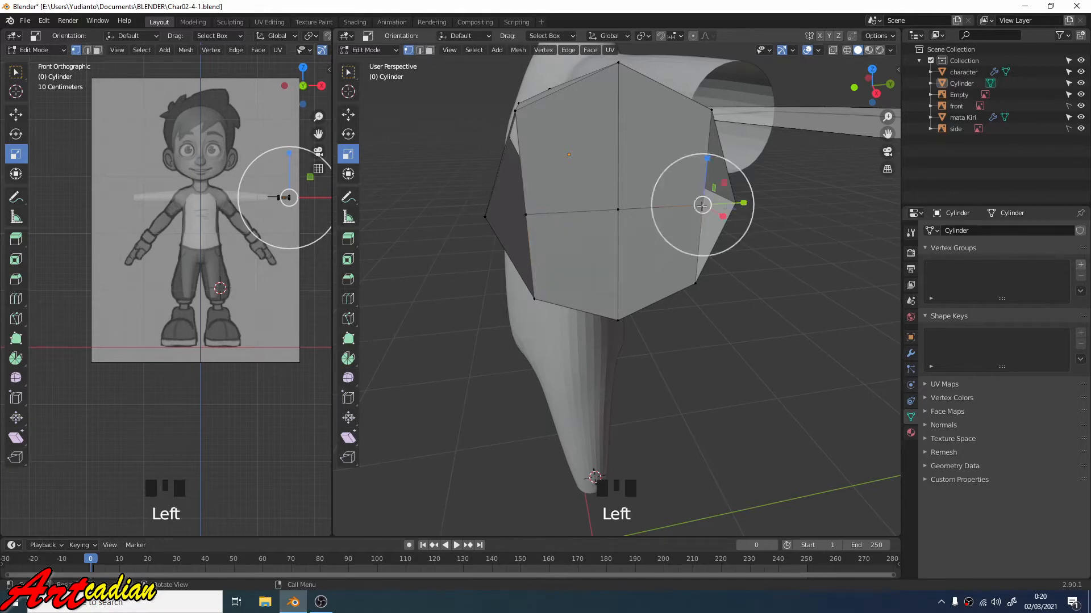
left_click(736, 204, "shift")
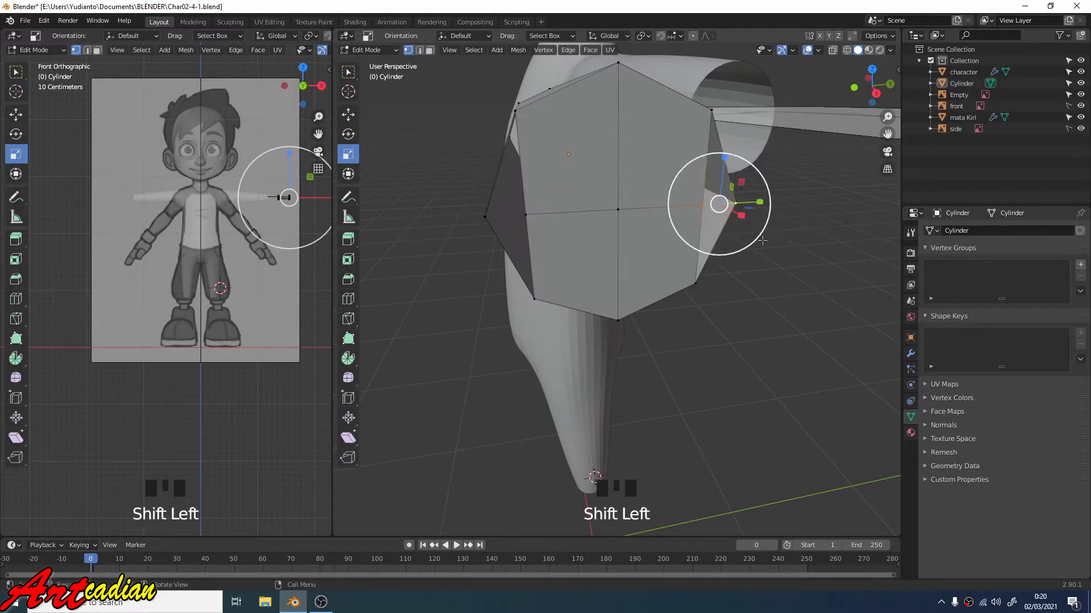
key("m")
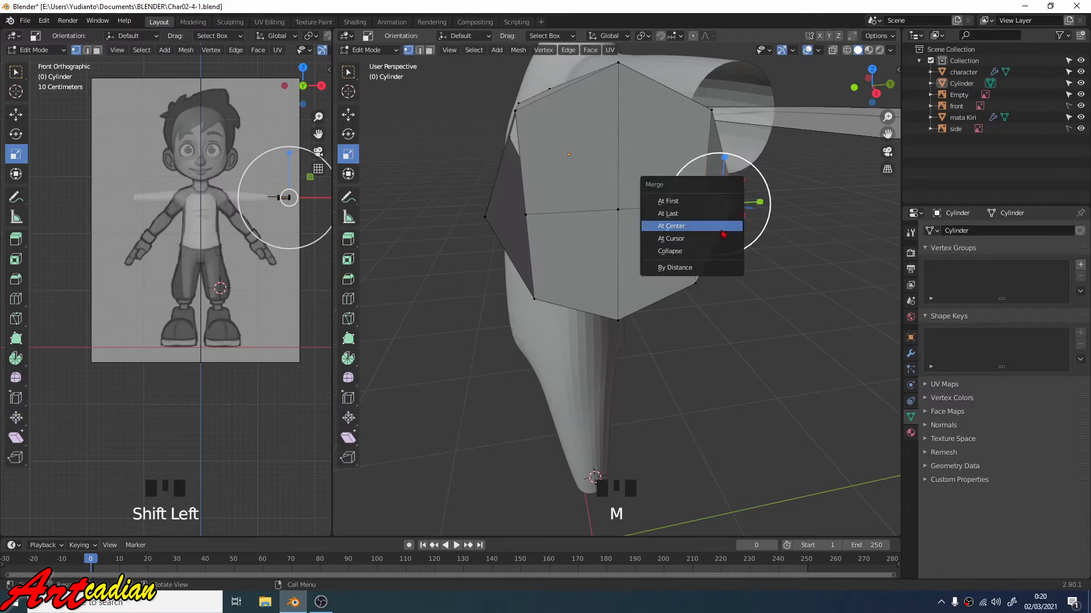
left_click(704, 213)
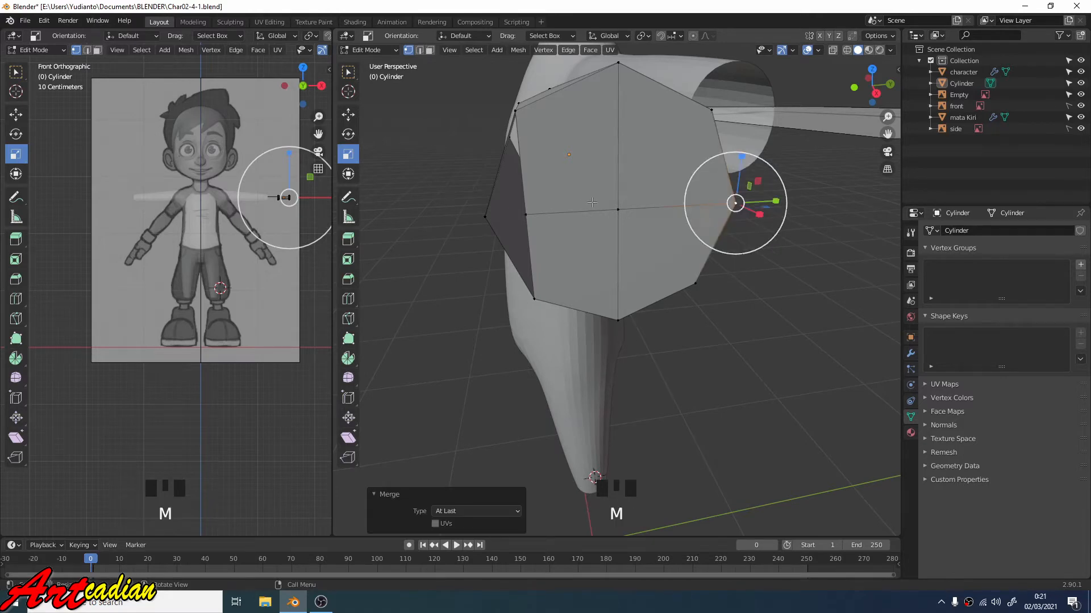
- Merge the cap's inner vertex on the side away from the hand image onto its rim vertex using At First
left_click(480, 215)
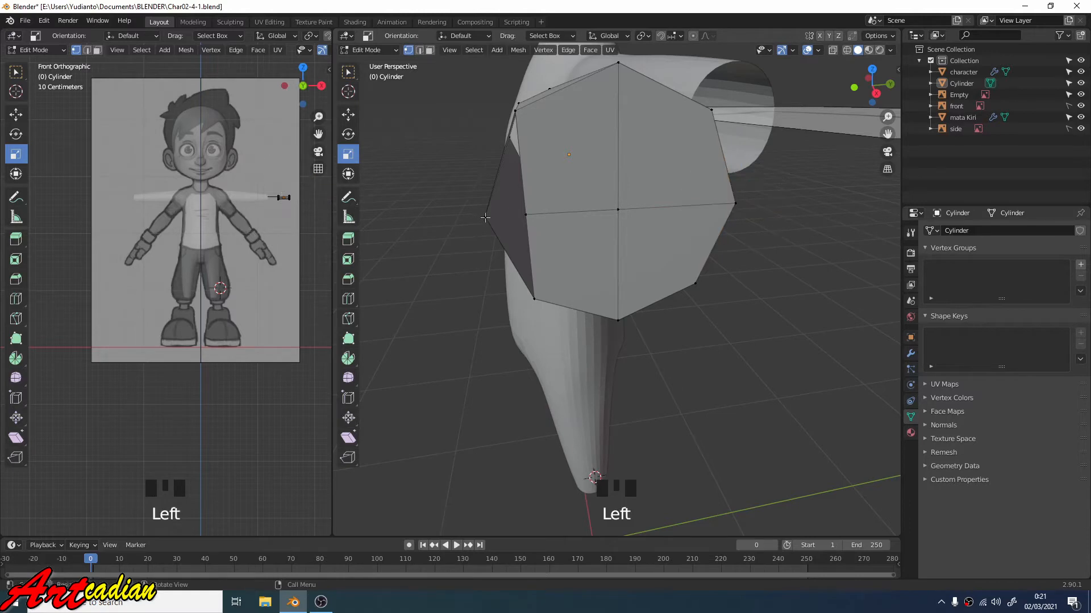
left_click(485, 216)
left_click(484, 217, "shift")
left_click(527, 215, "shift")
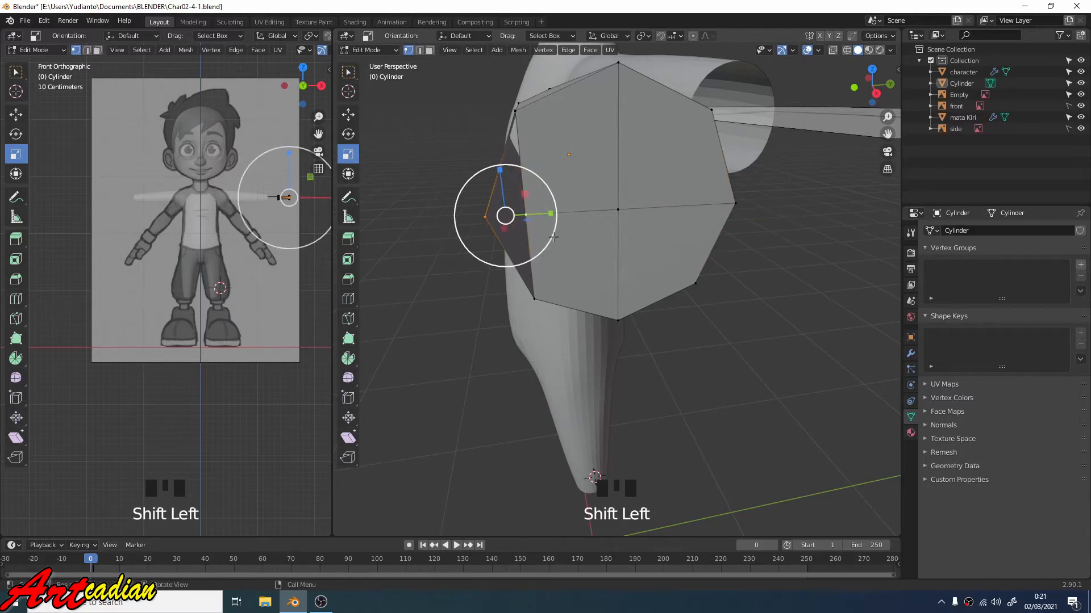
key("m")
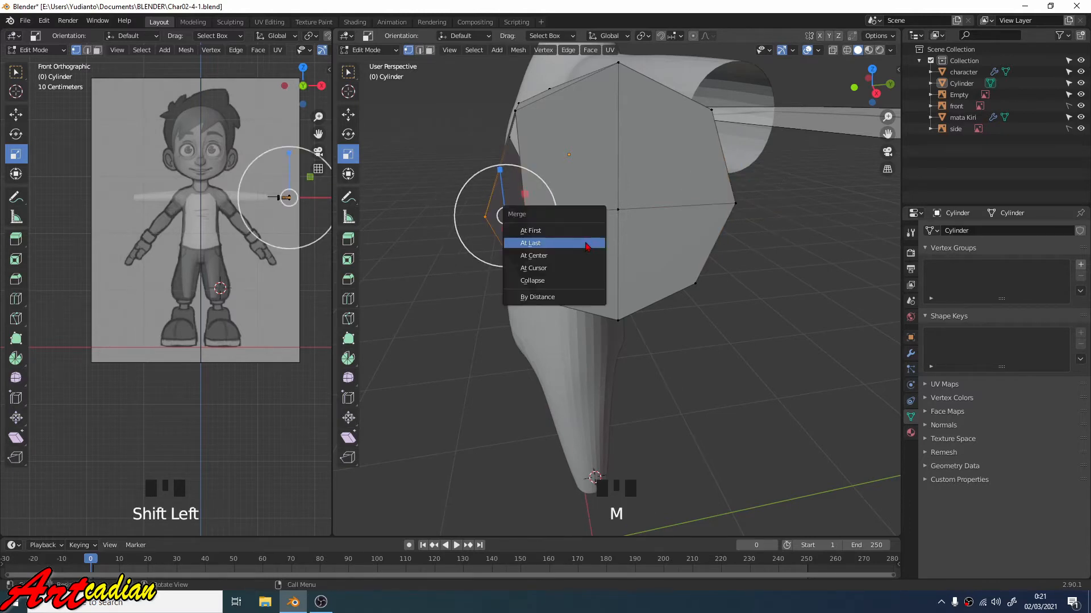
left_click(588, 230)
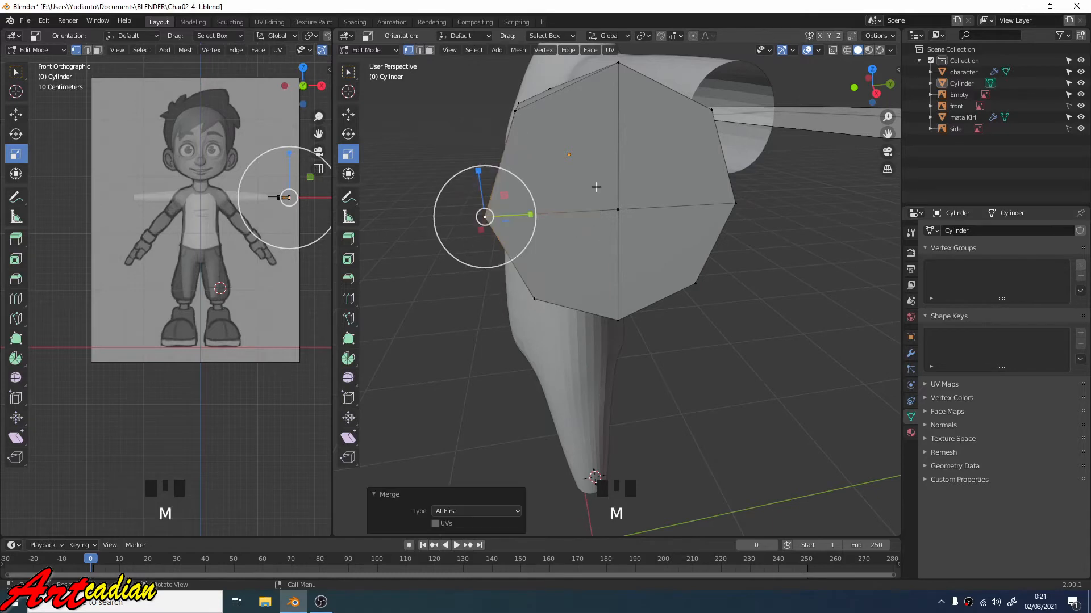
scroll(596, 188, "down", 2)
left_click(650, 266)
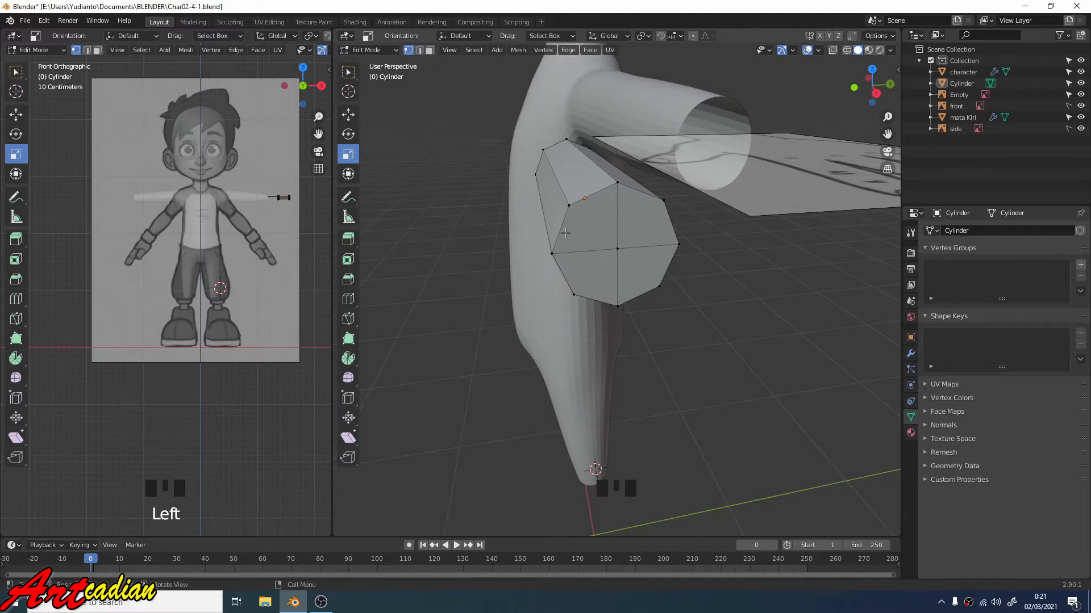
- Add two loop cuts around the finger cylinder as joints, the one nearer the tip slid by a factor of -0.538
middle_click_drag(608, 279, 759, 332)
scroll(731, 321, "down", 2)
middle_click_drag(757, 351, 554, 295)
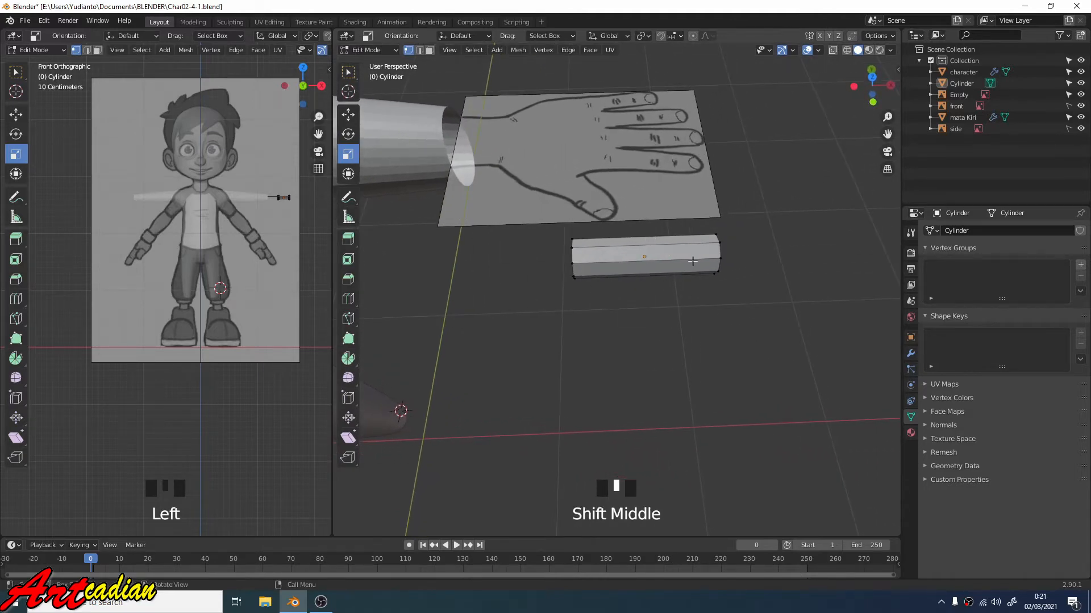
left_click(348, 299)
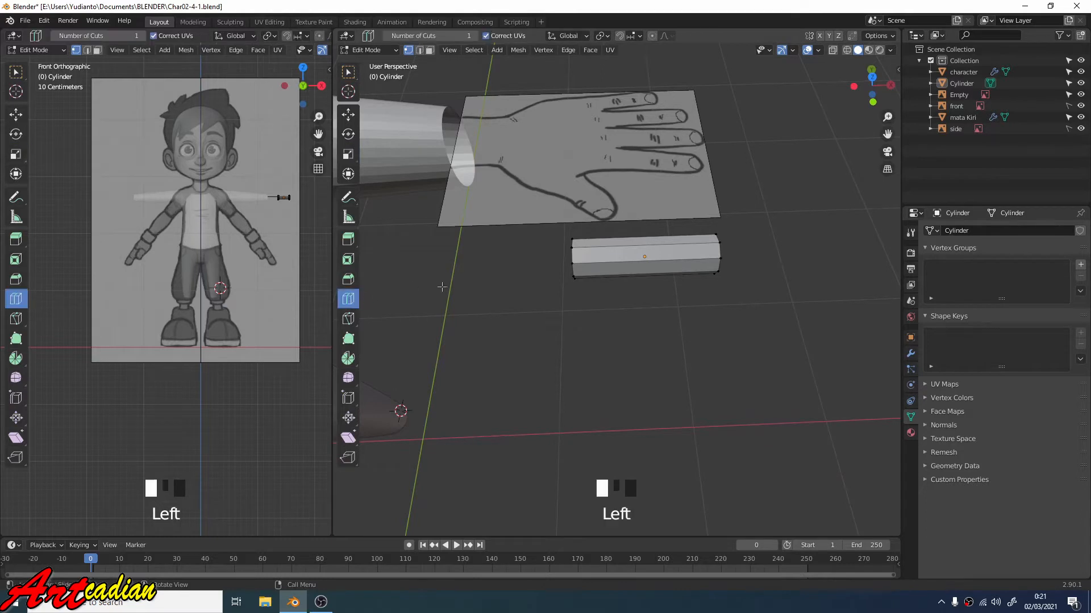
left_click_drag(688, 256, 727, 257)
left_click_drag(629, 256, 659, 262)
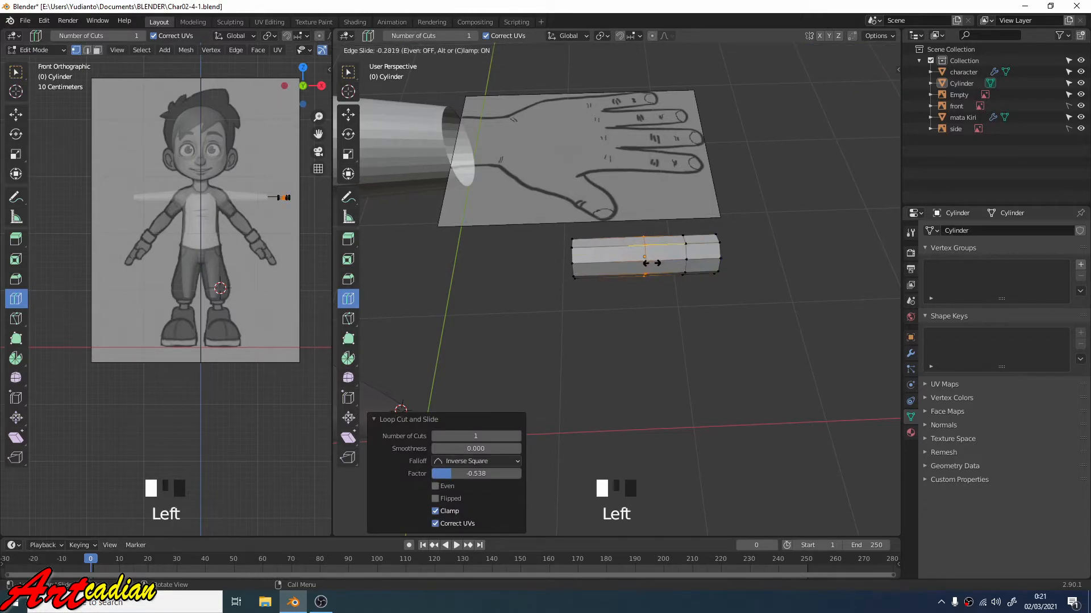
mouse_move(652, 263)
left_mouse_down()
mouse_move(716, 254)
mouse_move(672, 256)
left_mouse_up()
left_click(348, 115)
left_click(685, 253, "alt")
left_click(639, 252, "alt")
left_click(761, 302)
- Add four supporting loop cuts, one close to each side of both joint loops, sliding the last by a factor of 0.563
middle_click_drag(762, 302, 715, 307)
middle_click_drag(715, 306, 635, 238)
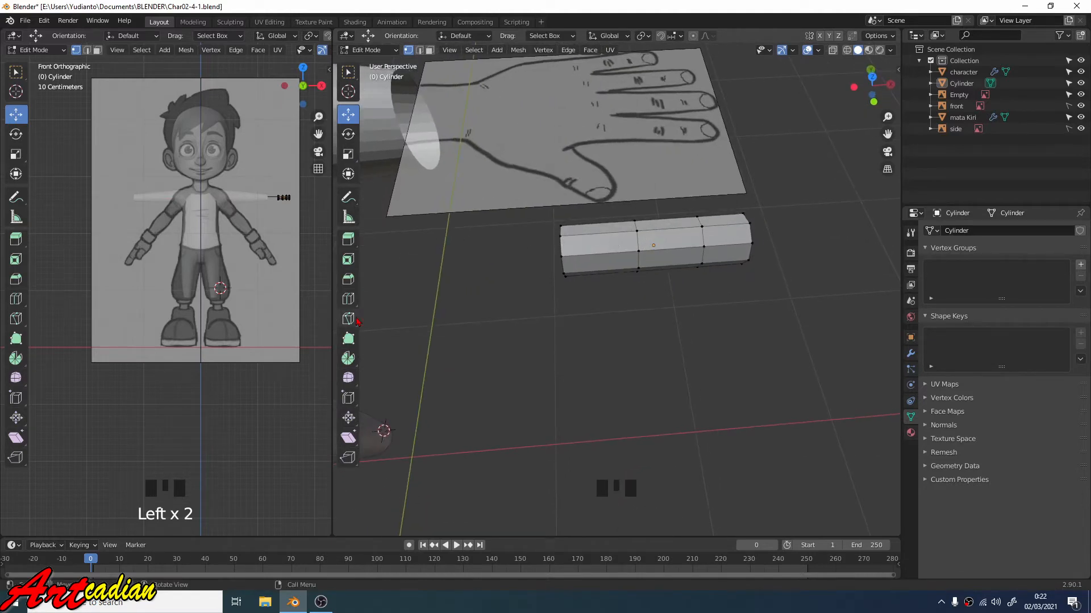
left_click(348, 299)
left_click_drag(598, 258, 722, 257)
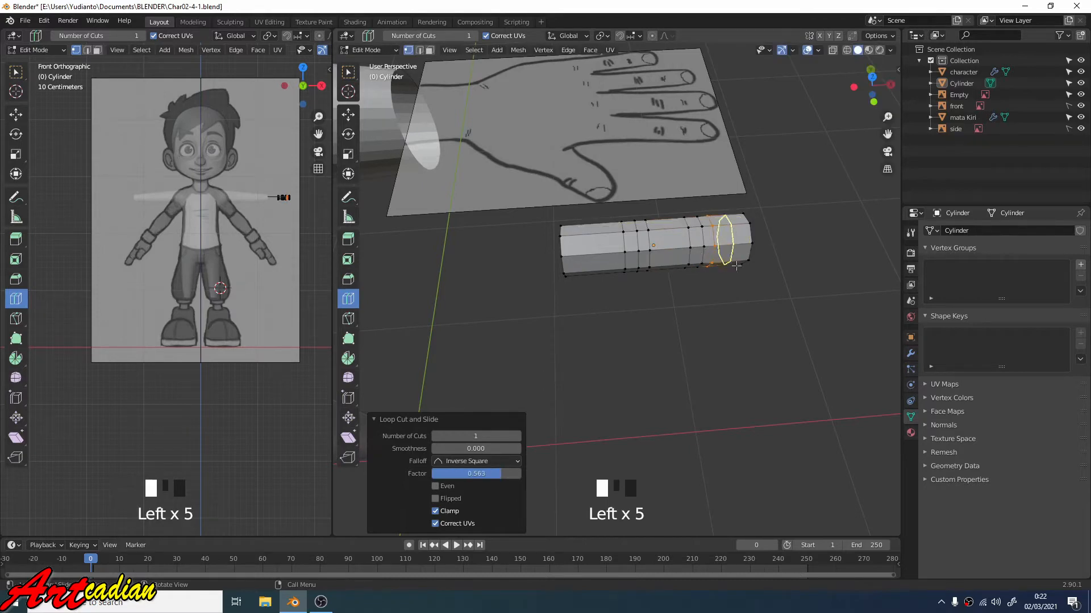
middle_click_drag(736, 266, 800, 269)
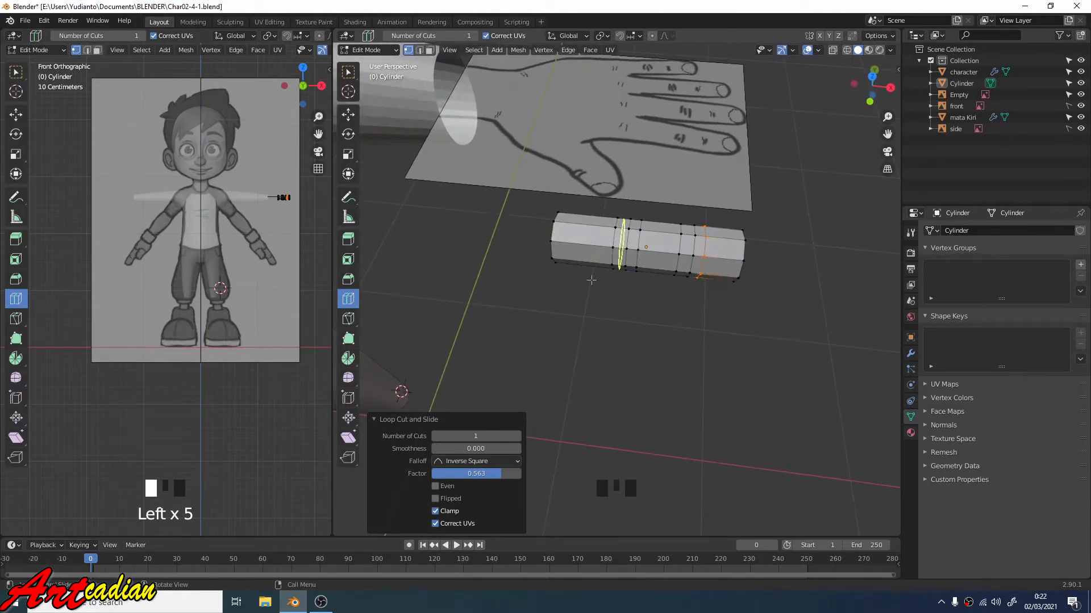
left_click(346, 115)
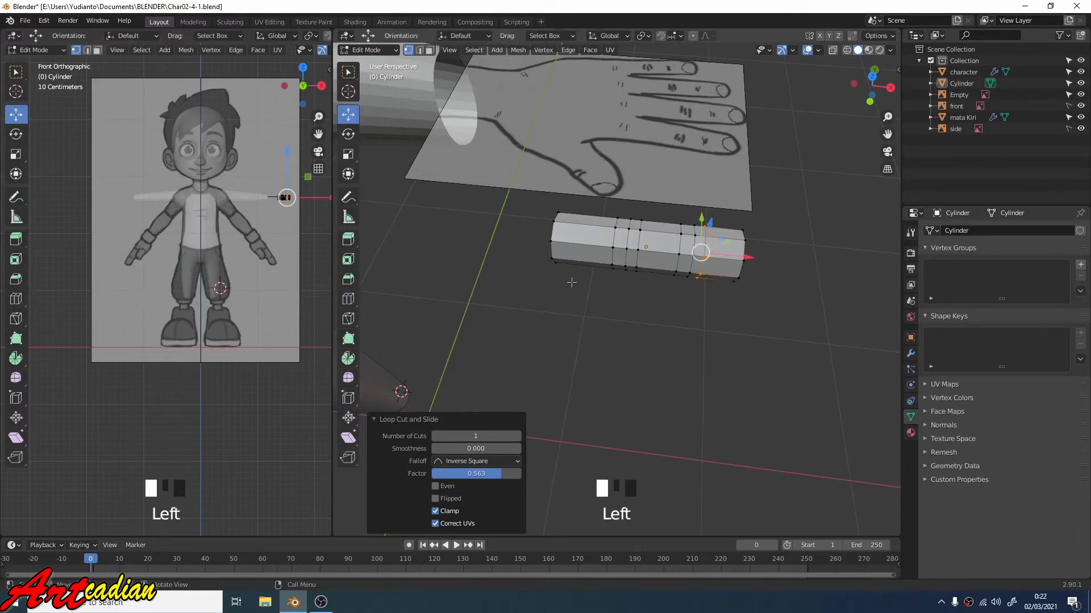
- Select all six joint edge loops on the finger and shift them about 0.0093 m in negative X toward the finger's base
left_click(615, 243, "alt")
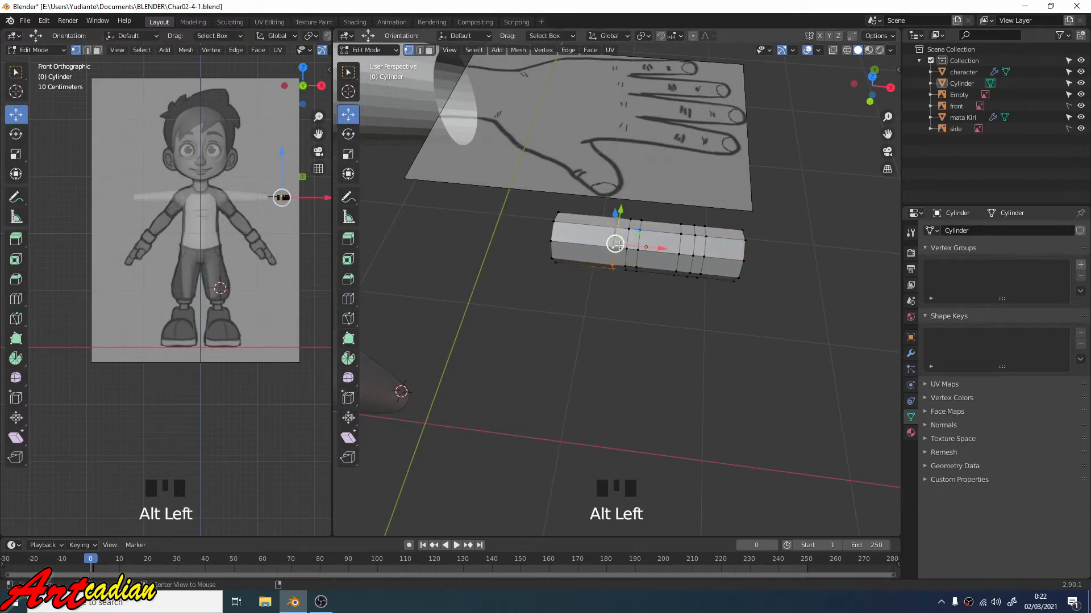
left_click(628, 241, "alt+shift")
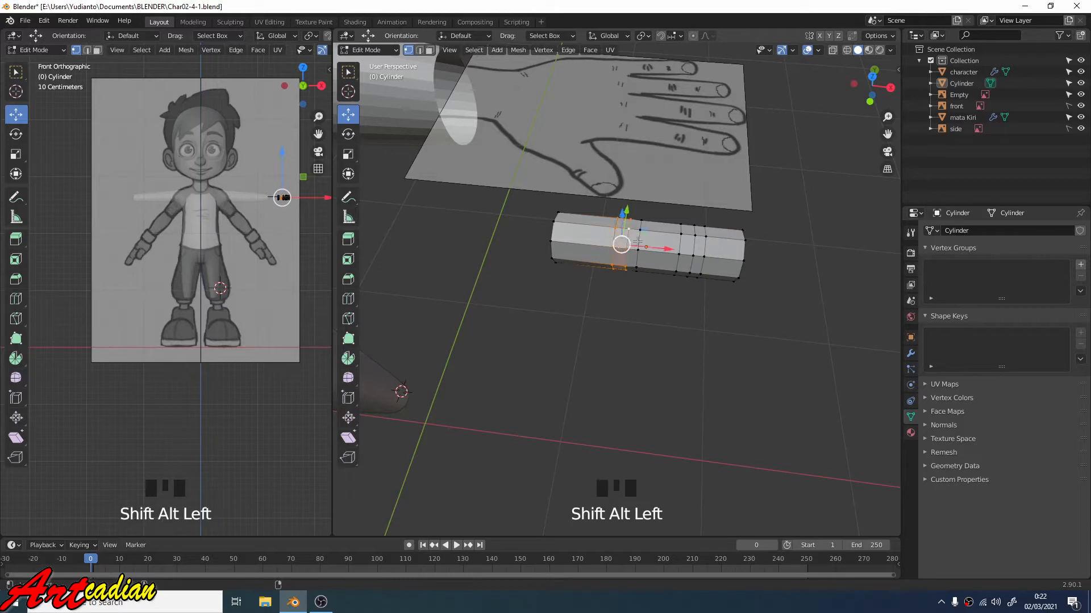
left_click(638, 241, "alt+shift")
left_click(682, 249, "alt+shift")
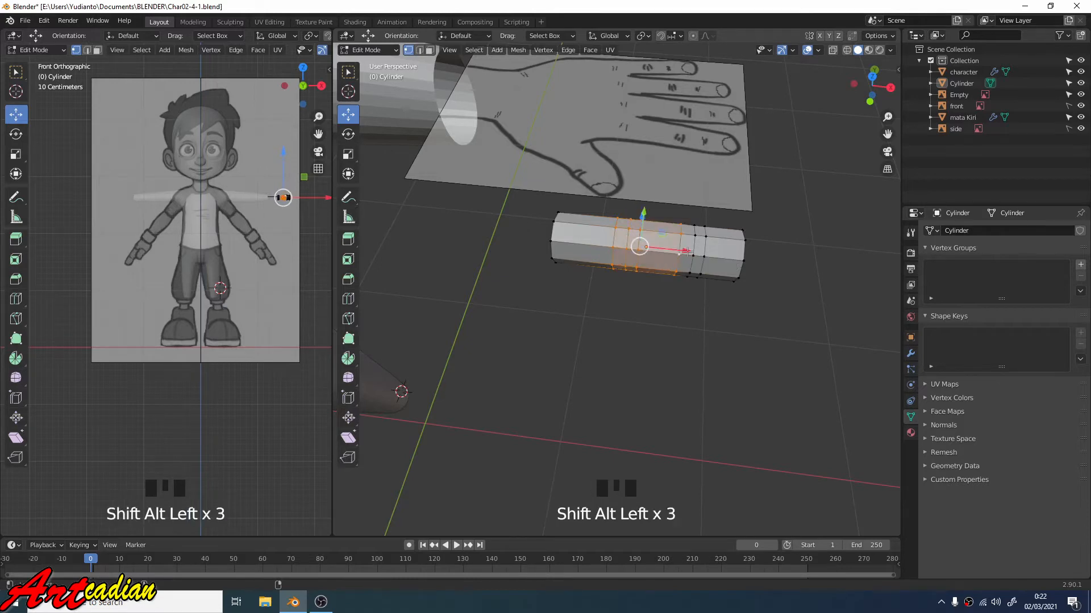
left_click(695, 248, "alt+shift")
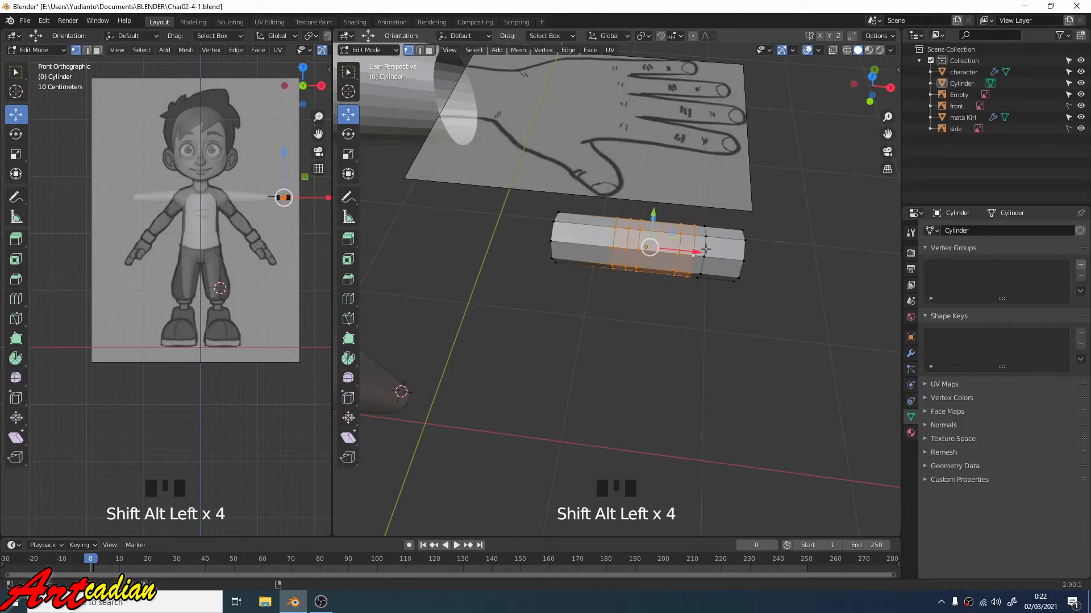
left_click(706, 248, "alt+shift")
key("g")
key("g")
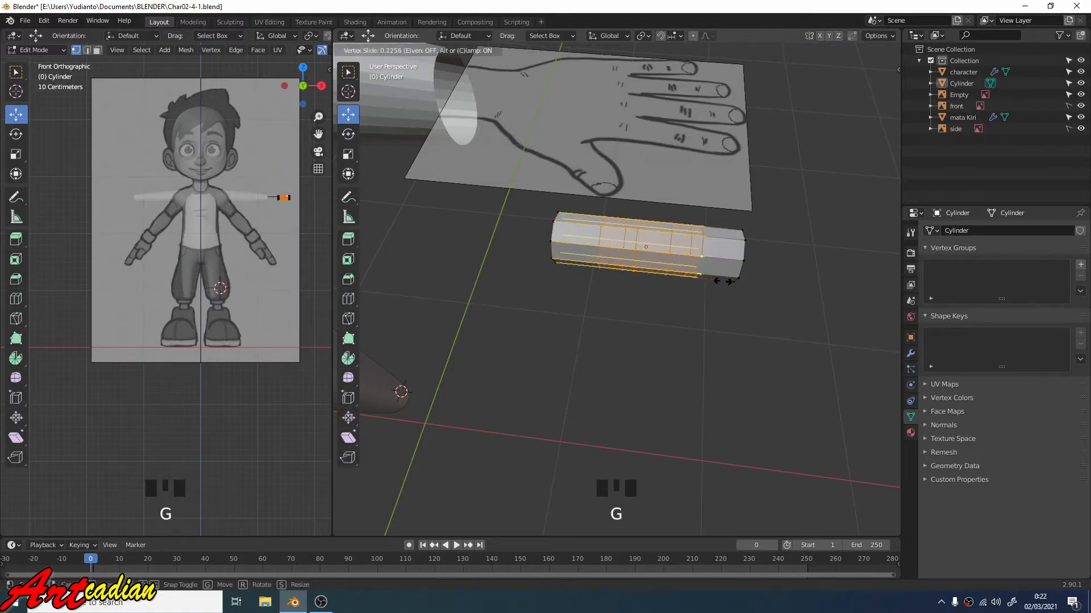
left_click(726, 285)
left_click_drag(704, 253, 694, 256)
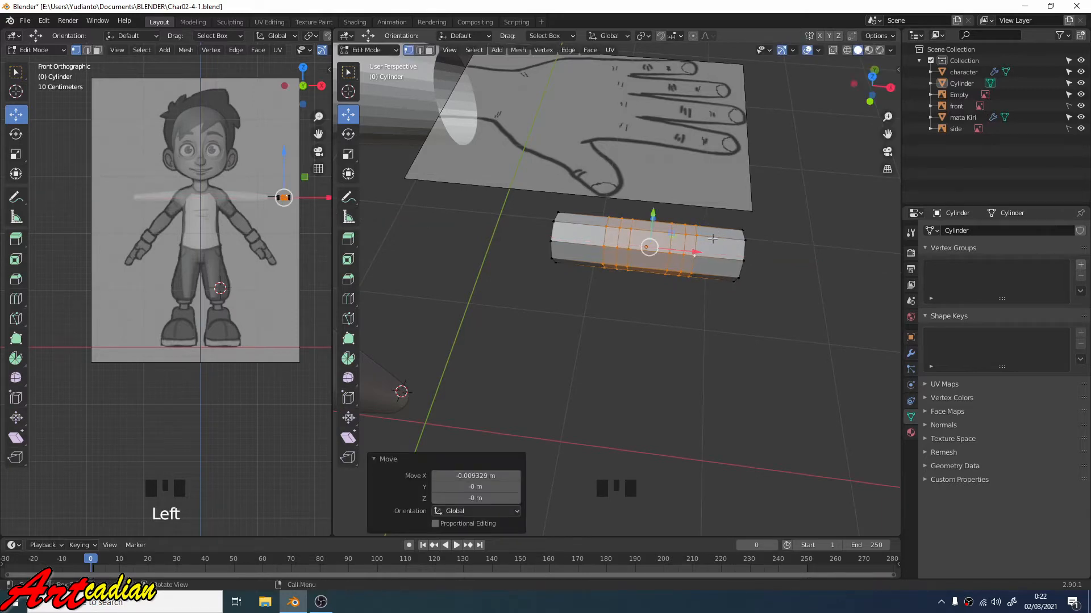
- Add one loop cut between the outer joint and the fingertip, slid by a factor of 0.165, and clear the selection
left_click(349, 298)
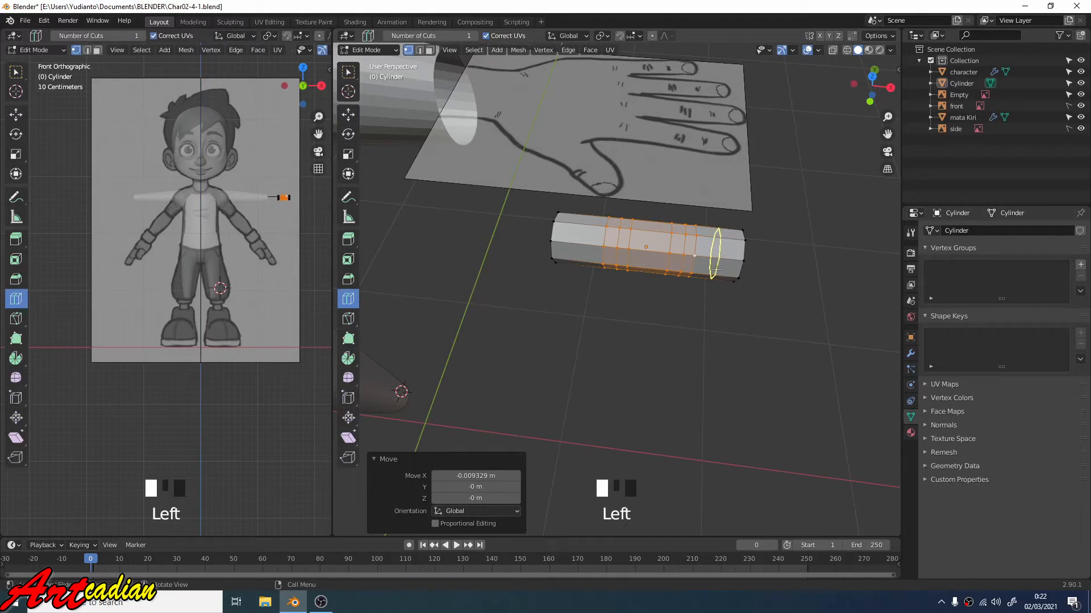
left_click_drag(717, 268, 713, 270)
middle_click_drag(712, 269, 686, 282)
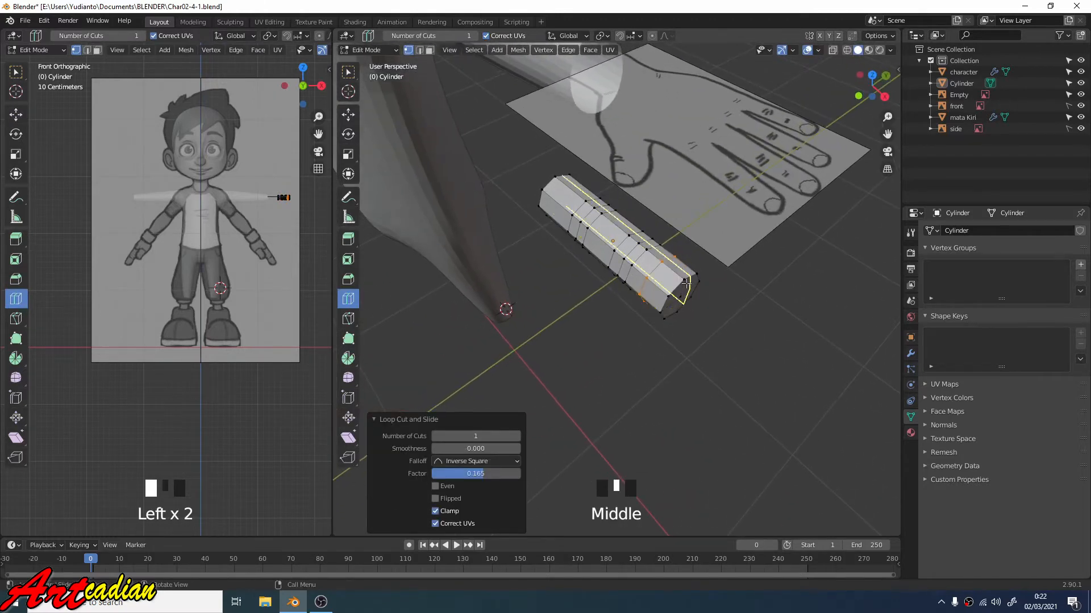
left_click(348, 115)
left_click(705, 308)
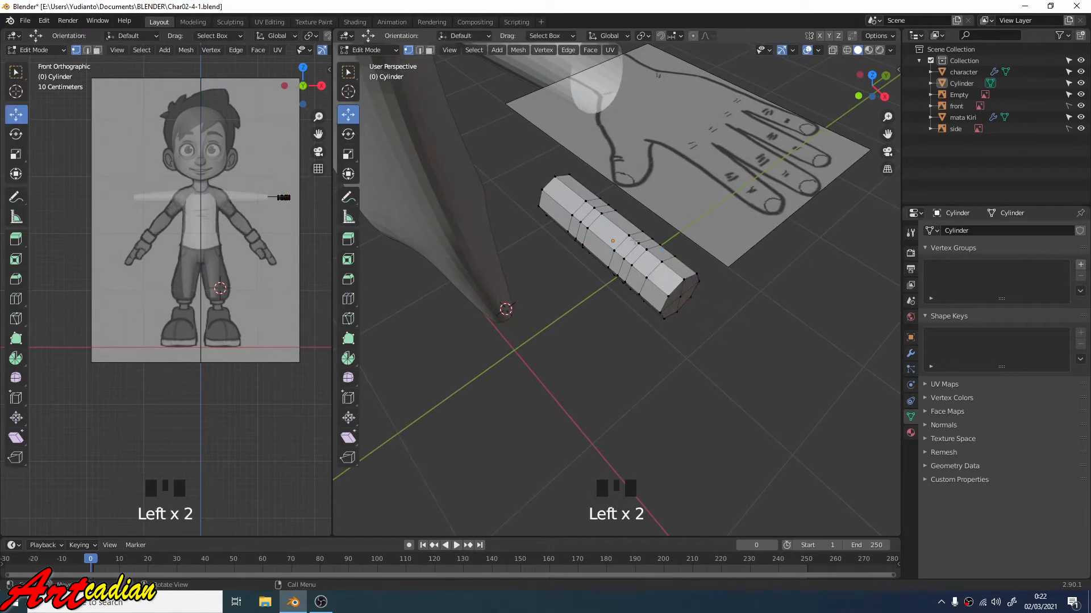
- Select the two upper faces at the fingertip in face mode and flatten them by scaling Z to 0.173
left_click(429, 50)
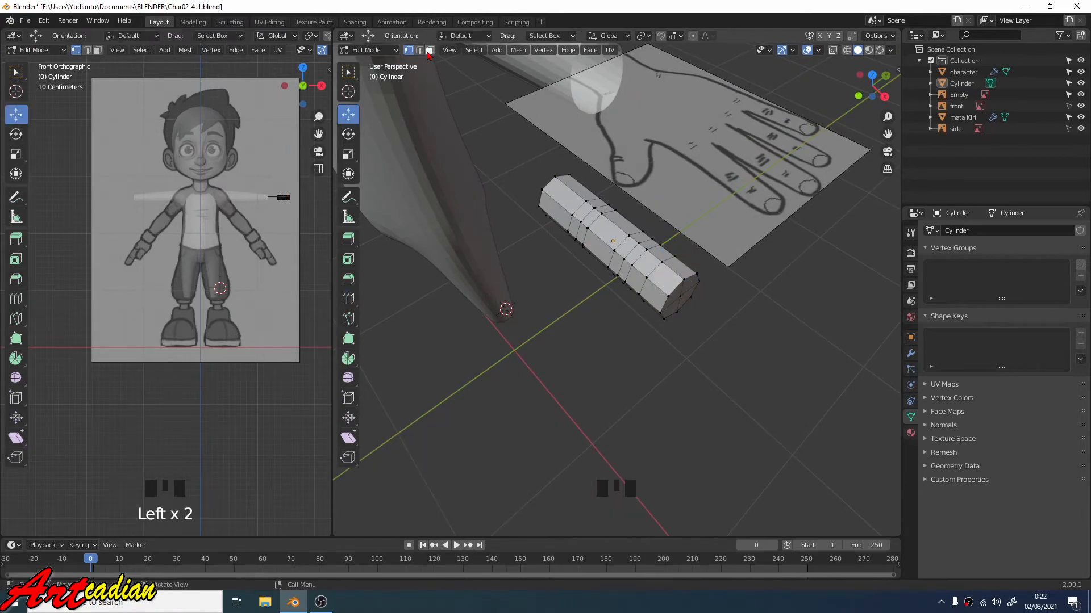
left_click(664, 282)
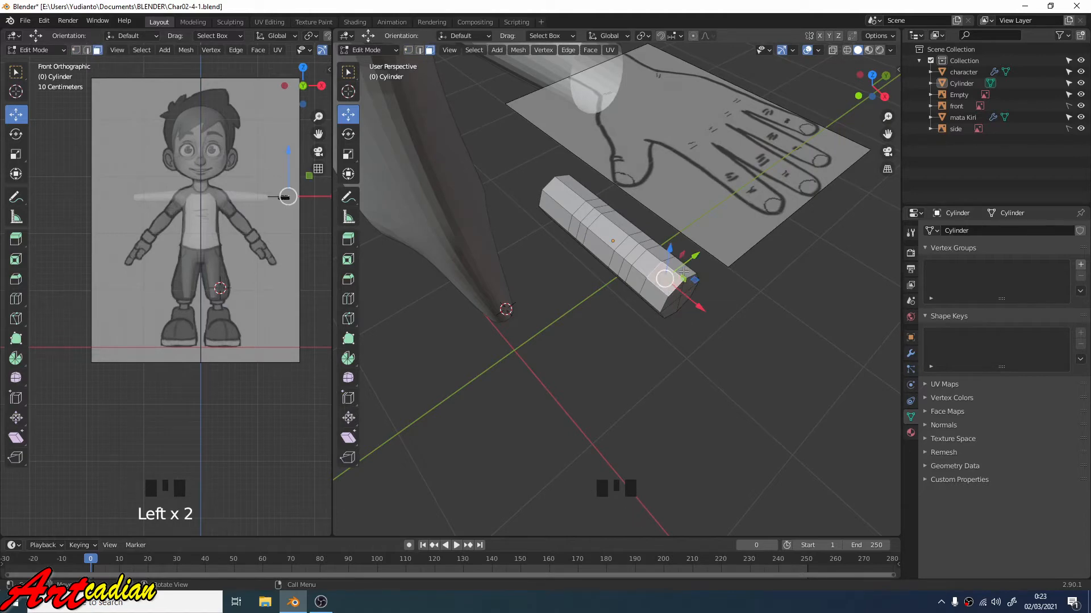
middle_click_drag(694, 273, 656, 264)
left_click(622, 299, "shift")
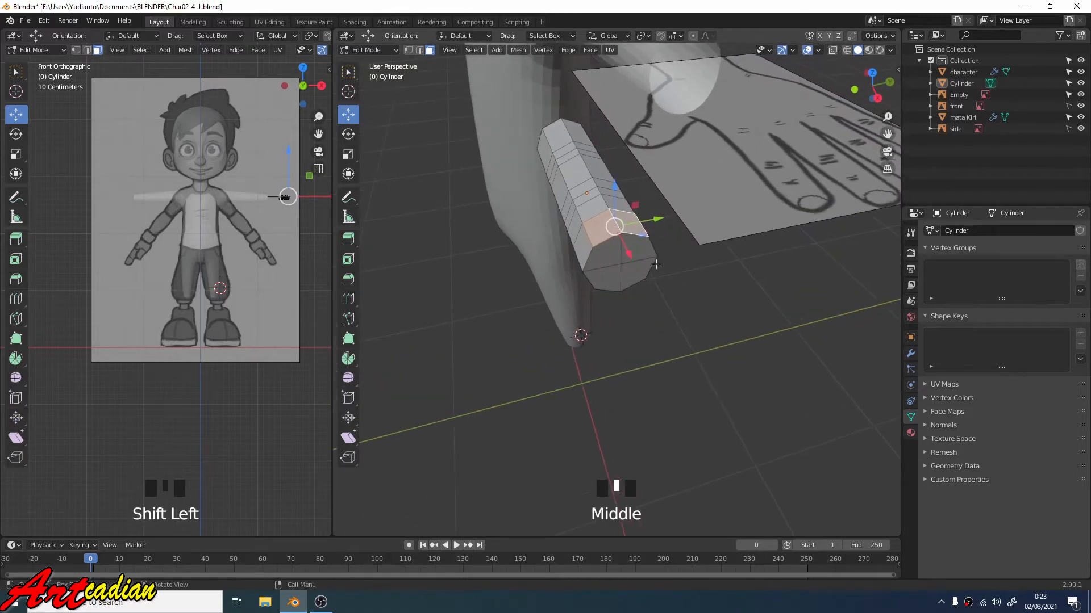
left_click(347, 154)
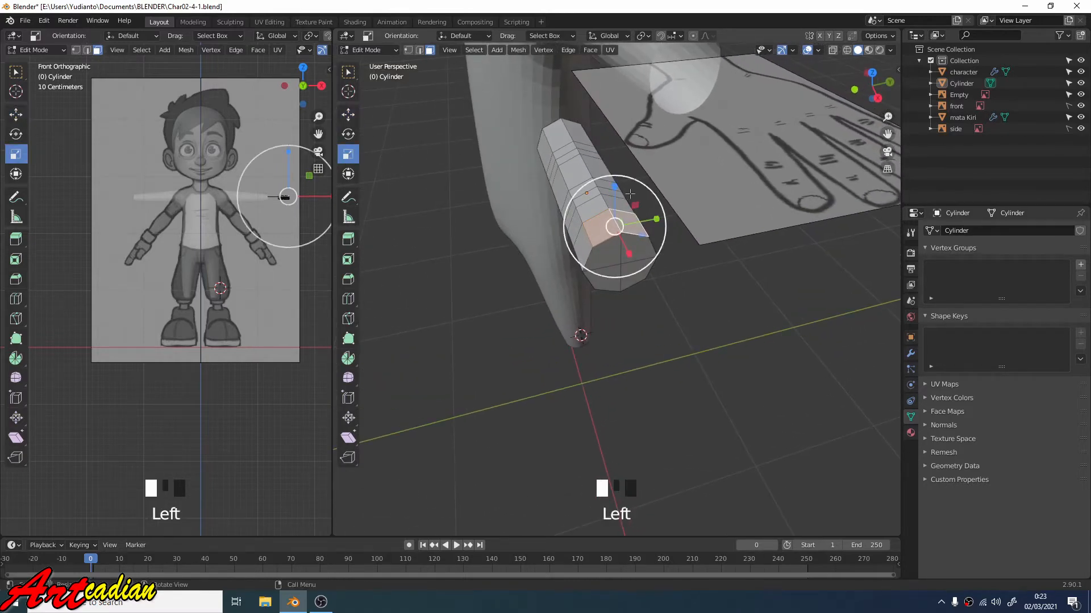
left_click_drag(615, 185, 612, 223)
- Extrude the two nail faces in place, scale them to 0.868, and lower them about 0.0005 m in Z
middle_click_drag(612, 223, 701, 305)
scroll(715, 293, "up", 2)
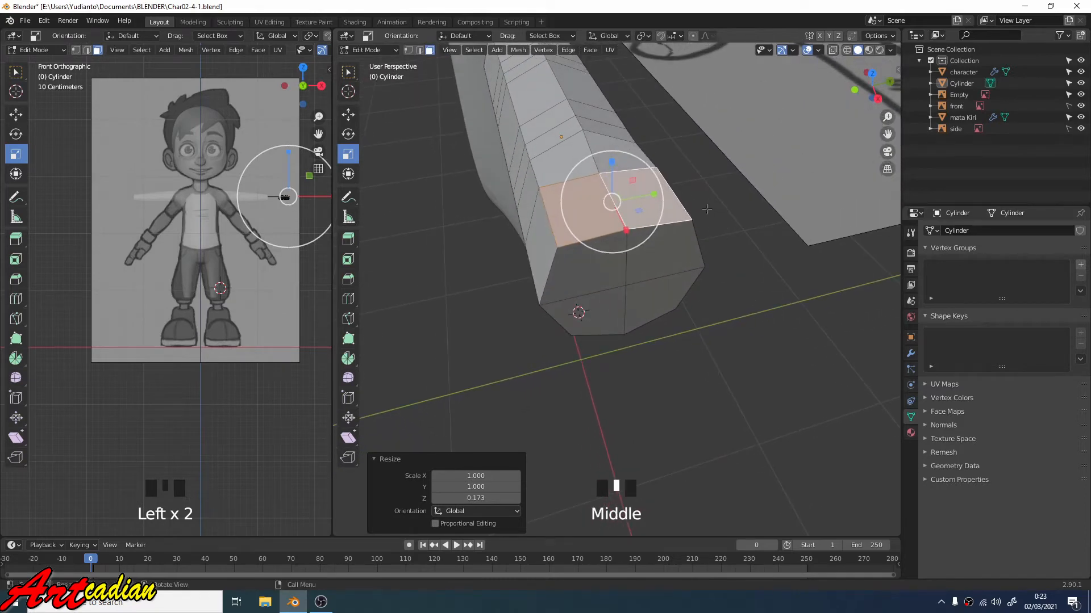
key("e")
right_click(683, 204)
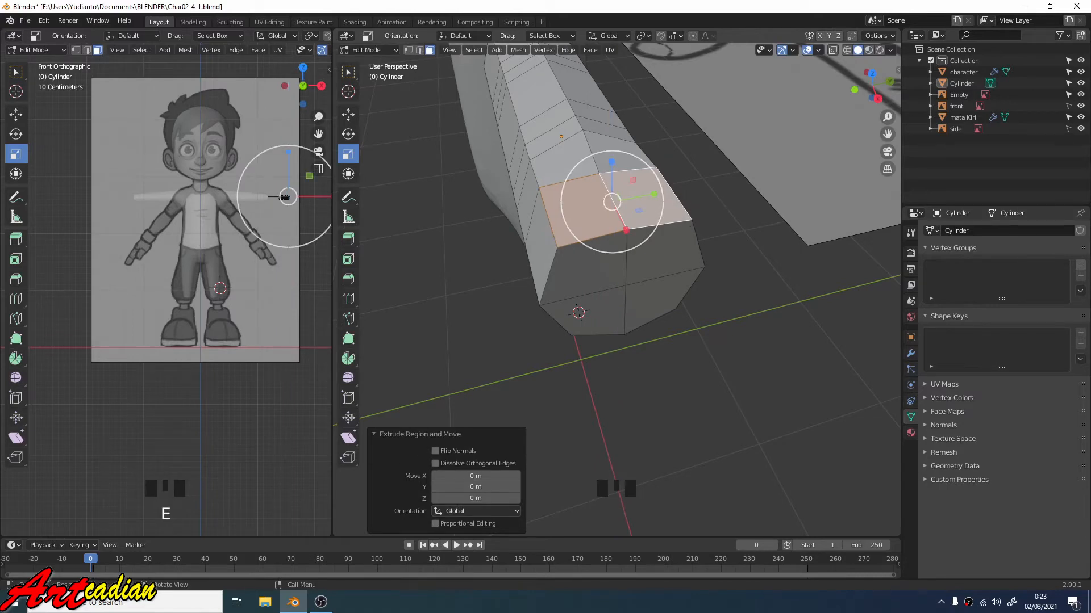
key("s")
left_click(714, 205)
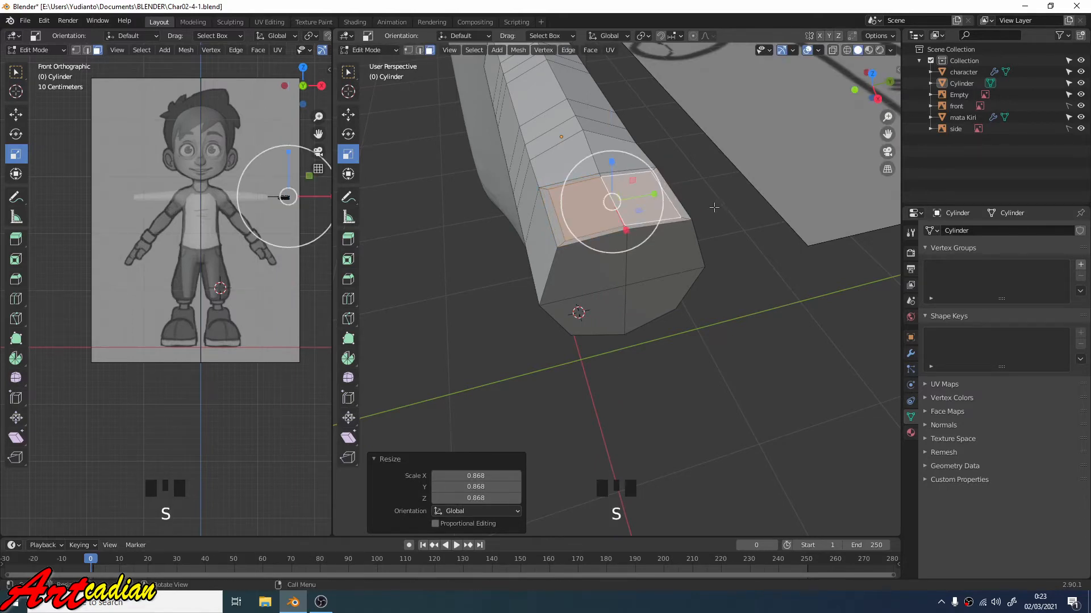
left_click(348, 114)
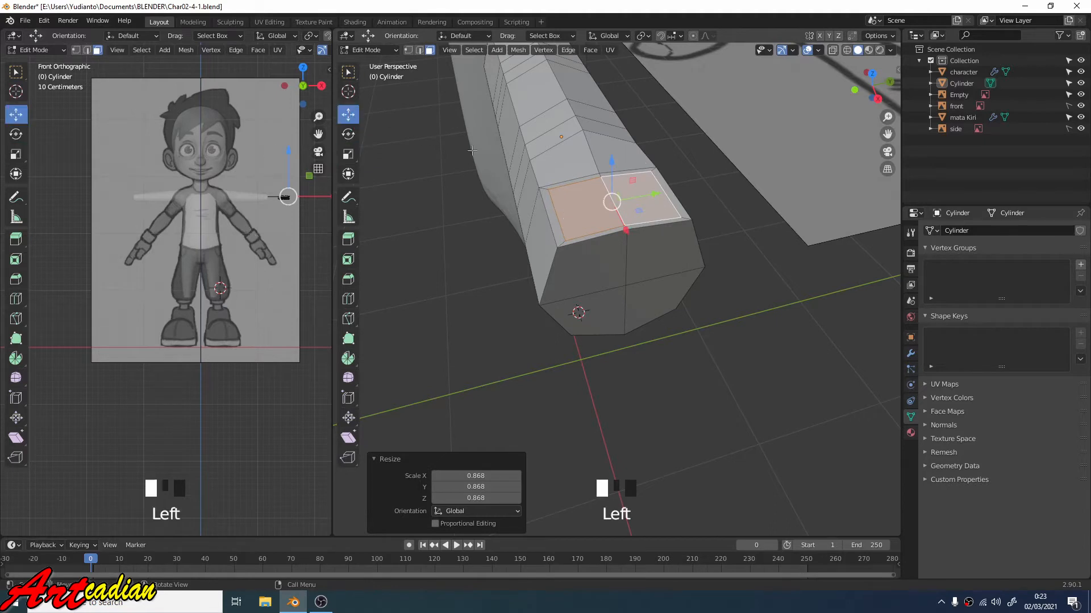
left_click_drag(611, 162, 607, 166)
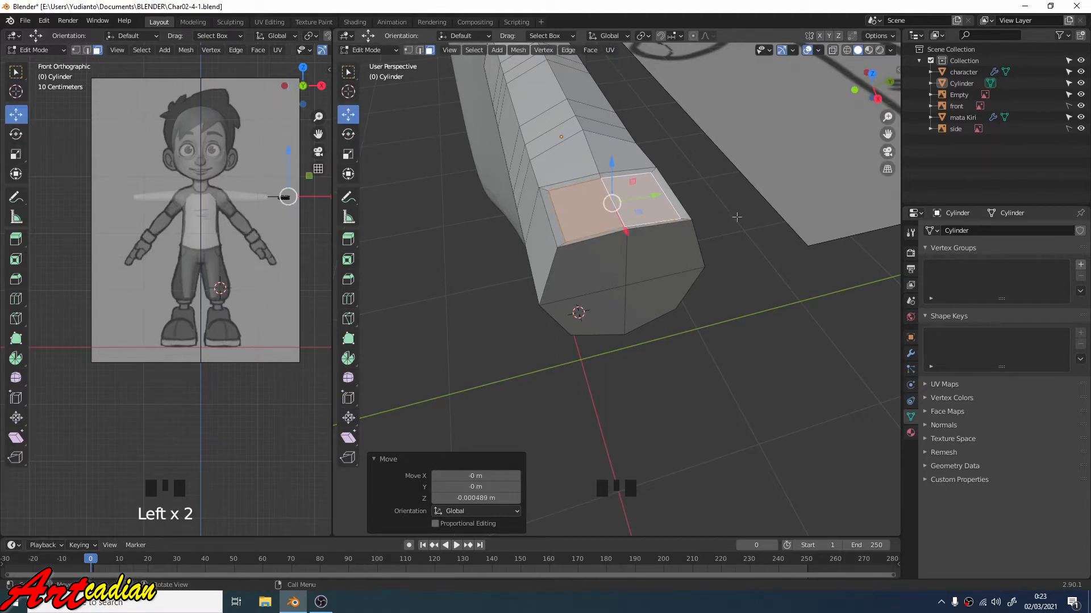
- Extrude the inset nail faces again, raise them about 0.0022 m in Z, and scale them to 1.113
key("e")
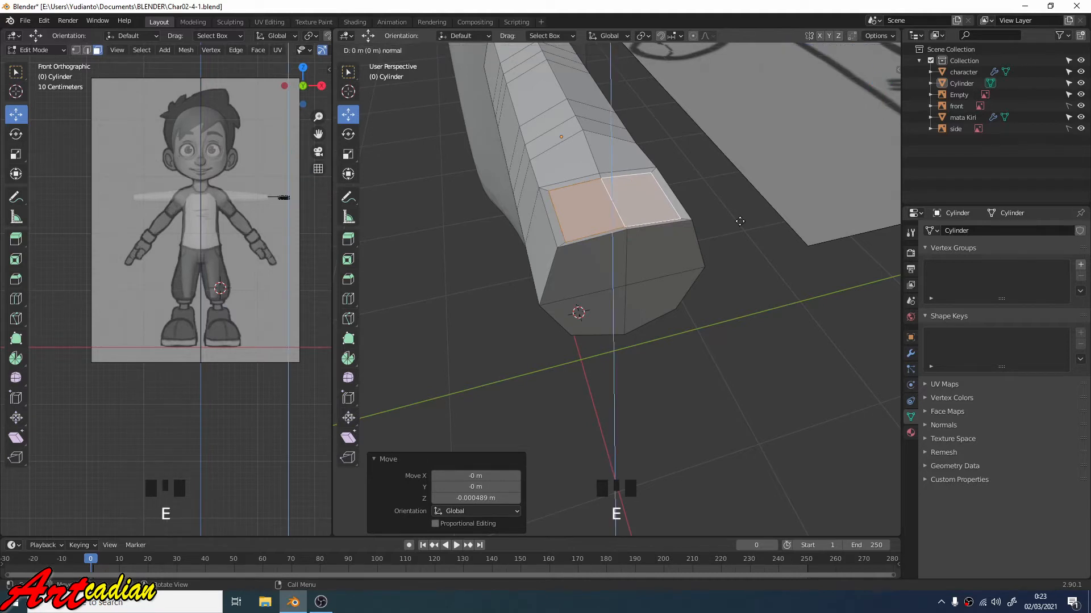
right_click(737, 219)
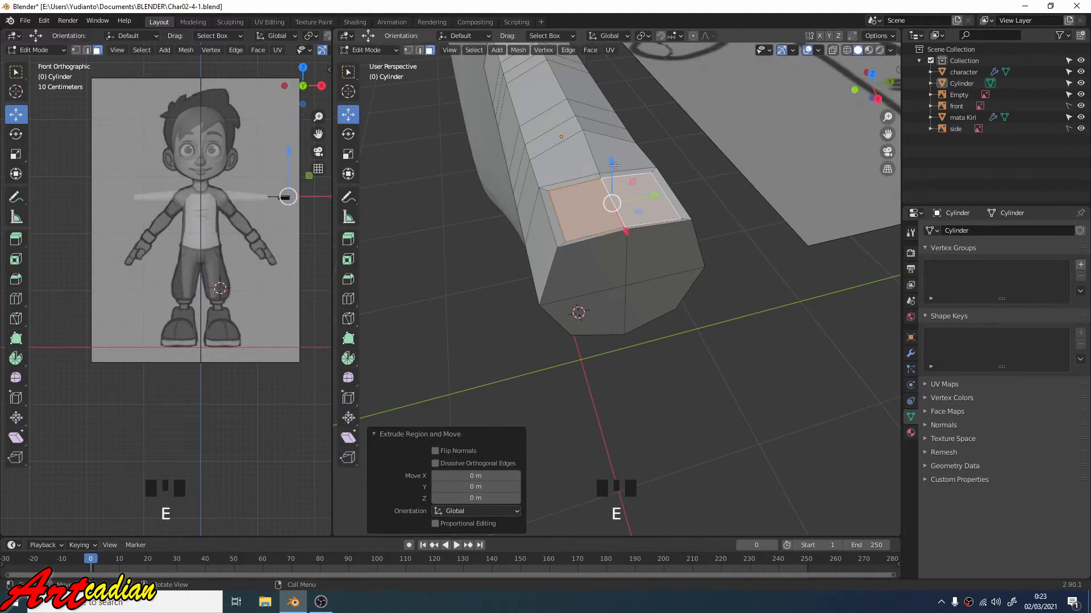
left_click_drag(614, 164, 611, 158)
key("s")
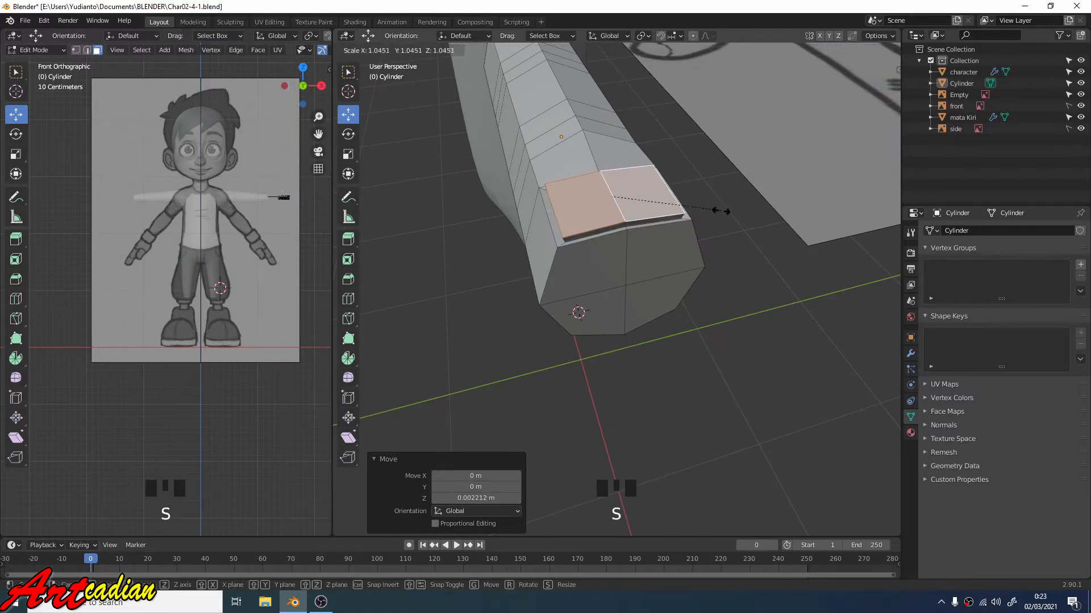
left_click(725, 213)
- Move the centre vertex of the fingertip cap outward about 0.0049 m along X in vertex mode
mouse_move(707, 235)
middle_mouse_down()
mouse_move(746, 239)
mouse_move(707, 248)
middle_mouse_up()
scroll(751, 244, "down", 2)
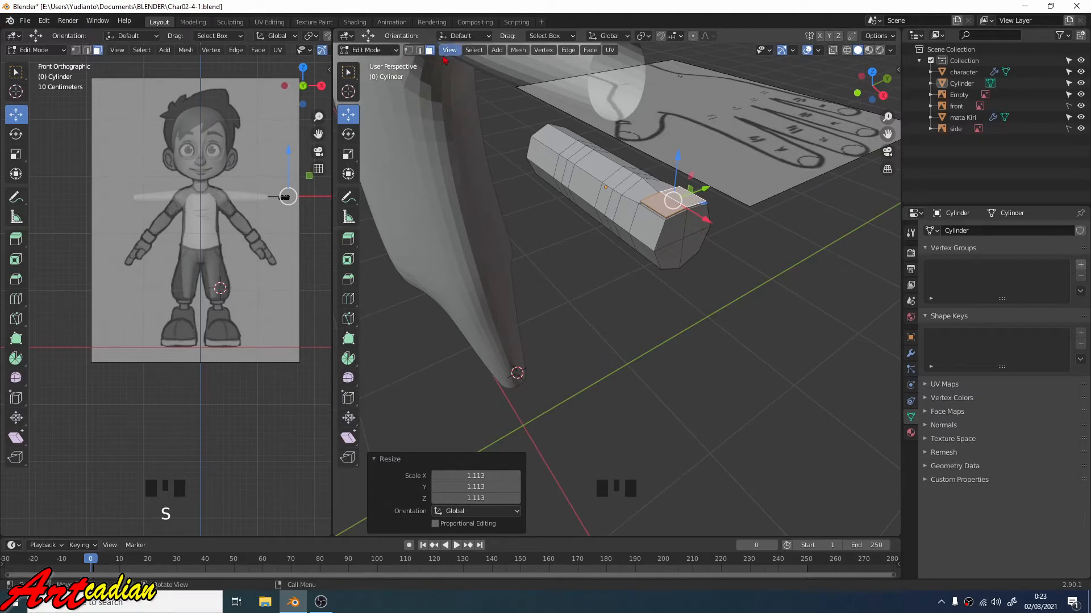
left_click(408, 50)
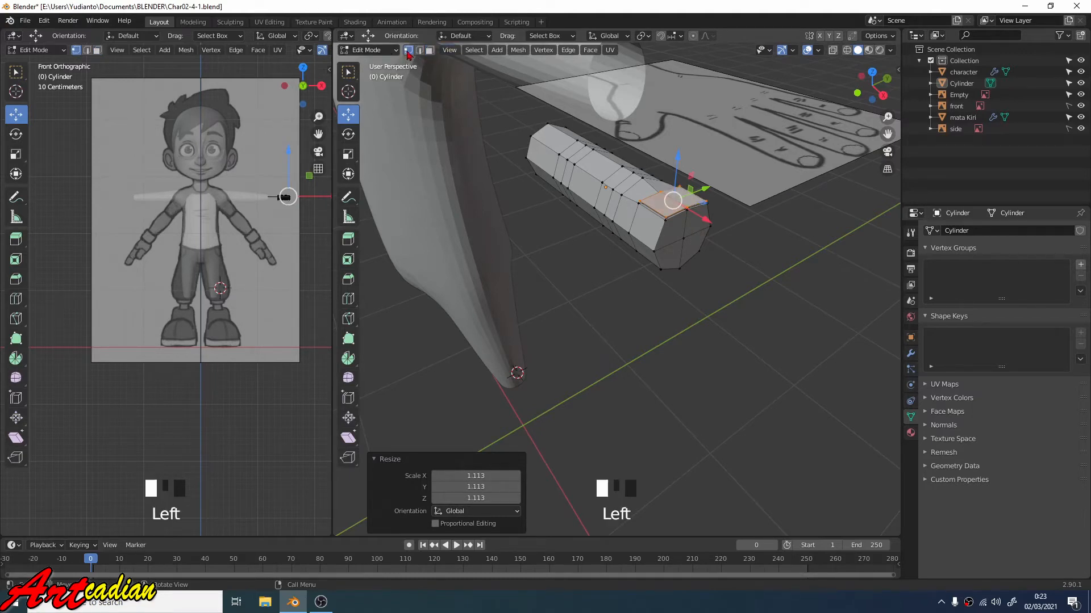
left_click(686, 240)
left_click_drag(712, 256, 722, 263)
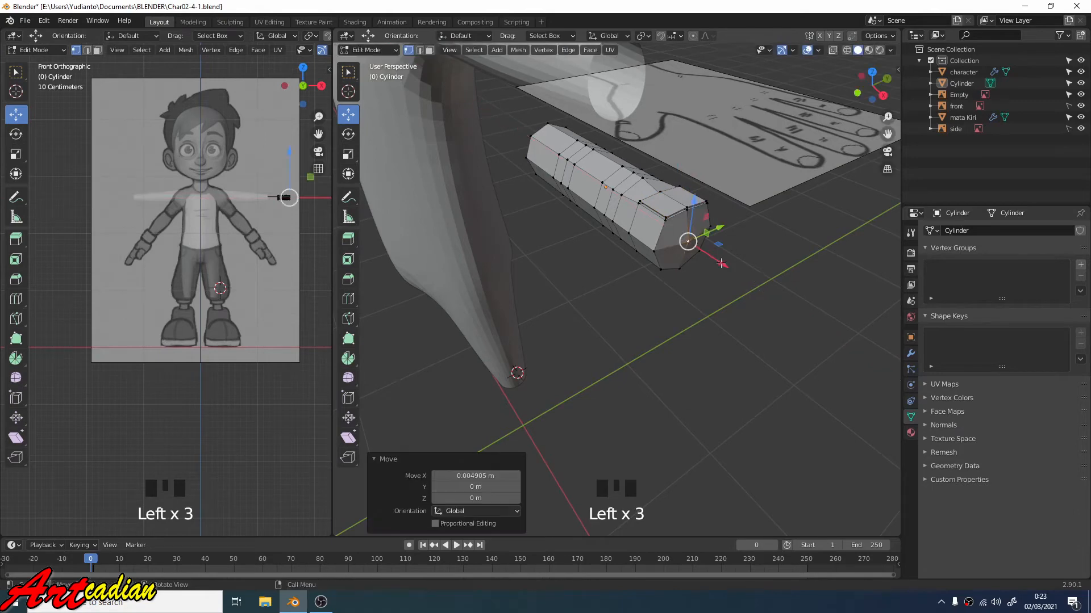
left_click(376, 463)
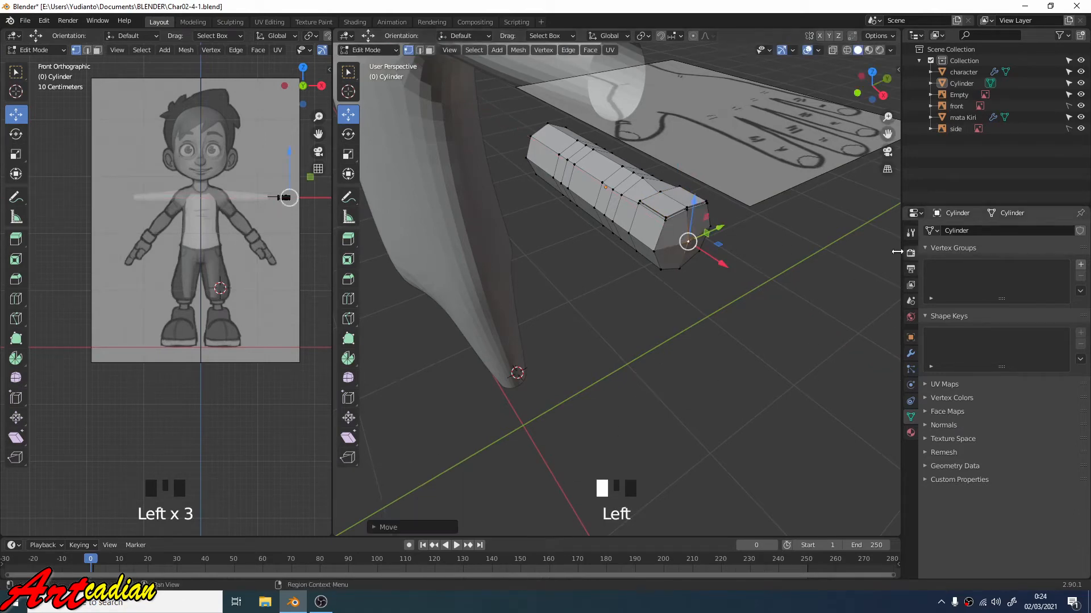
- Add a Subdivision Surface modifier to the finger and display its smoothed result on the edit cage
left_click(911, 354)
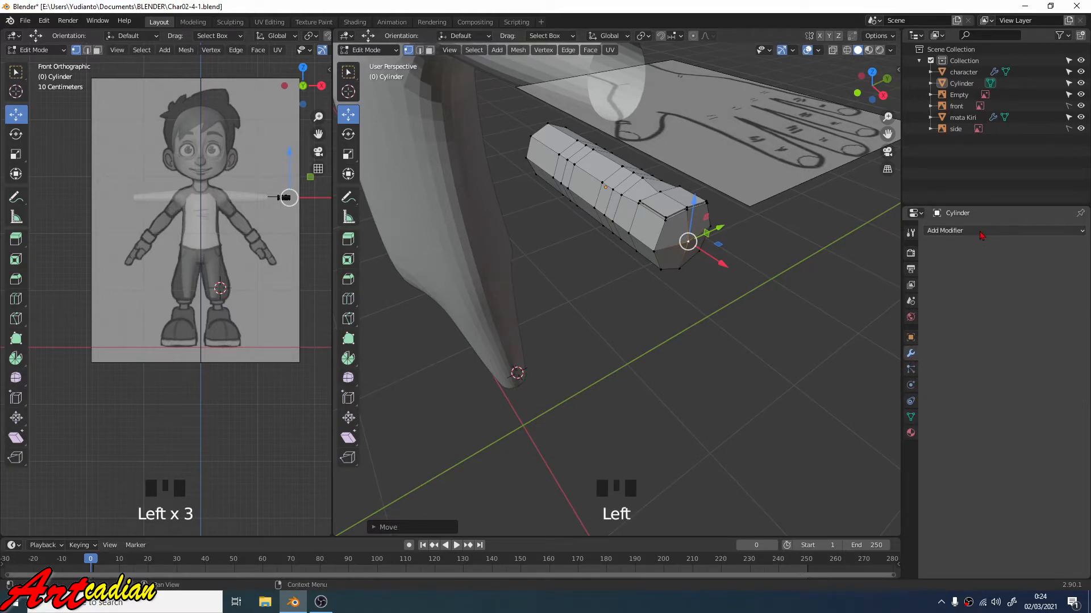
left_click(981, 232)
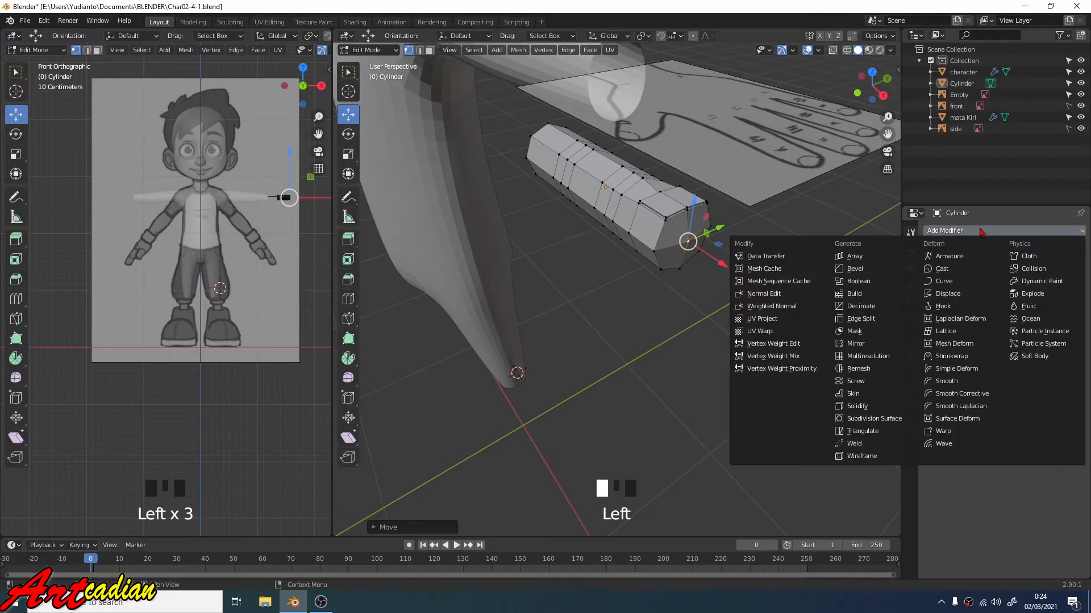
left_click(893, 425)
mouse_move(795, 368)
middle_mouse_down()
mouse_move(811, 393)
mouse_move(798, 365)
middle_mouse_up()
scroll(812, 389, "up", 2)
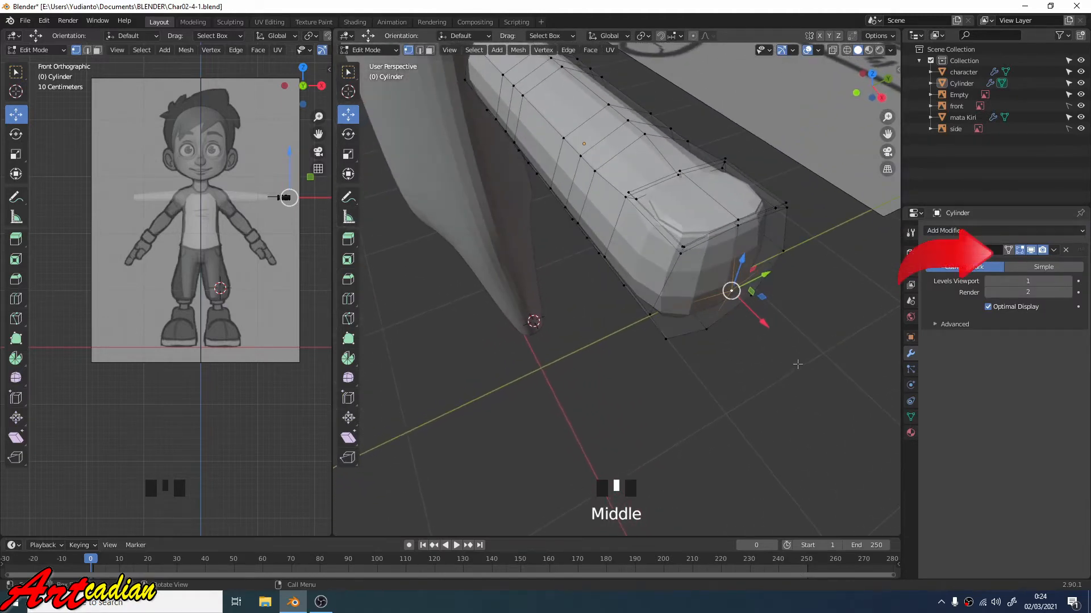
left_click(1009, 251)
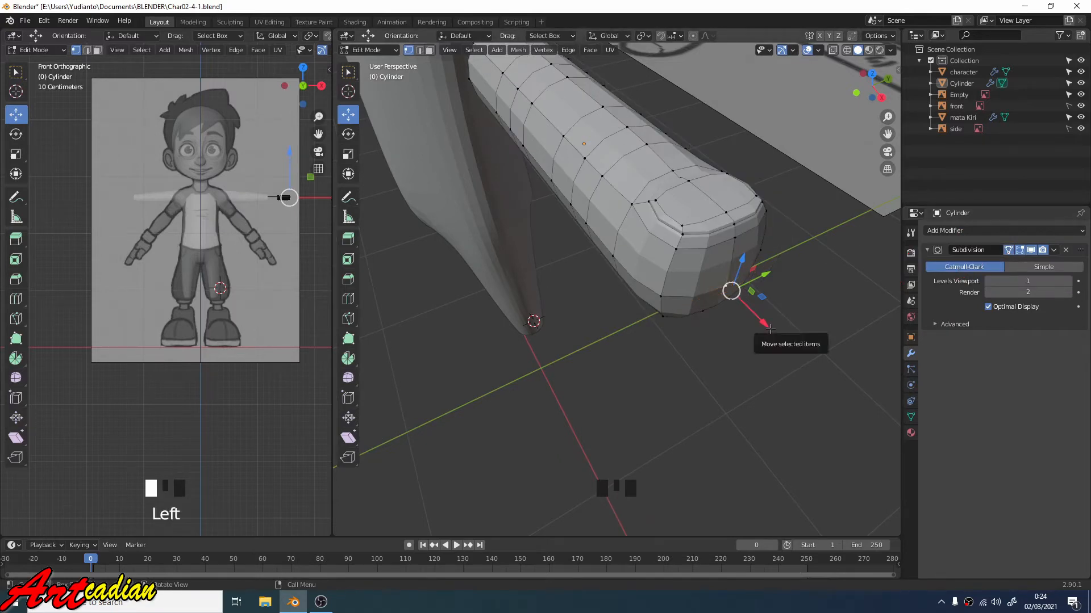
- Pull the fingertip cap's centre vertex further out along X, and the middle vertex of the nail's front edge outward too
left_click_drag(769, 328, 775, 316)
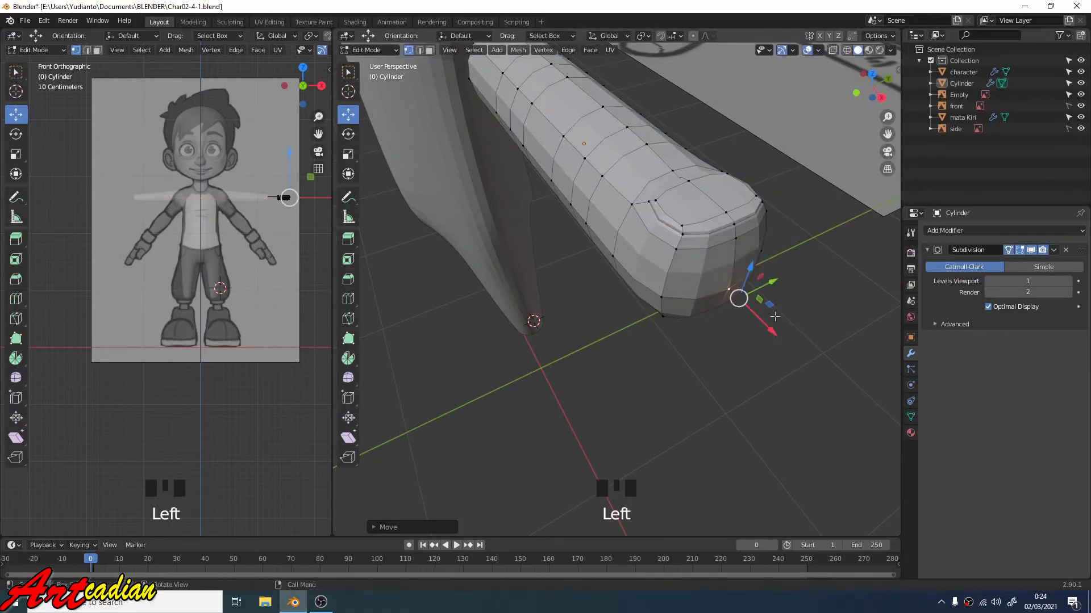
scroll(748, 274, "up", 2)
middle_click_drag(749, 278, 751, 296)
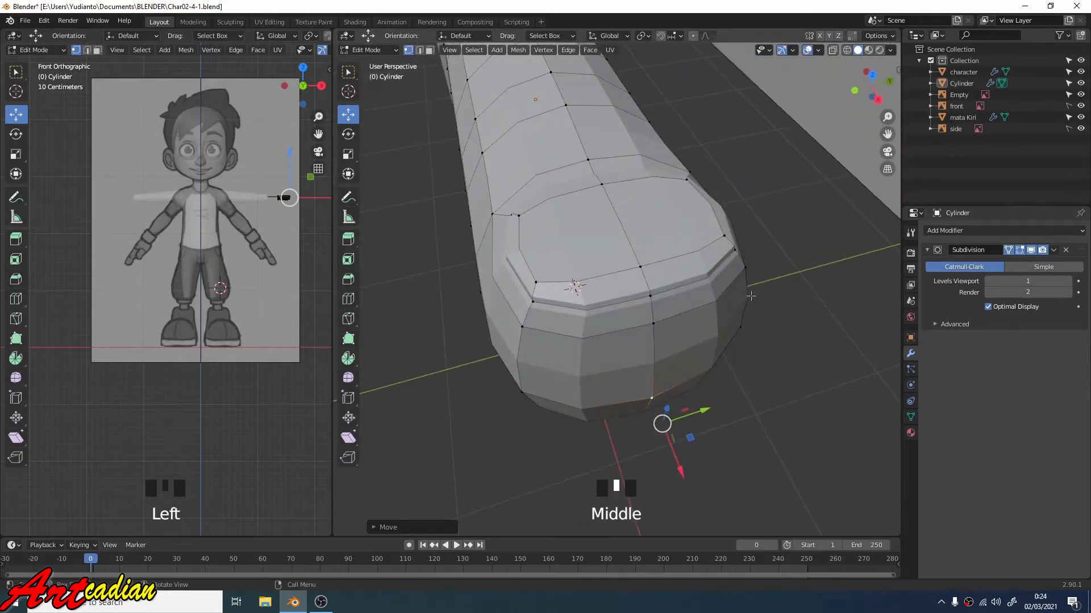
left_click(650, 296)
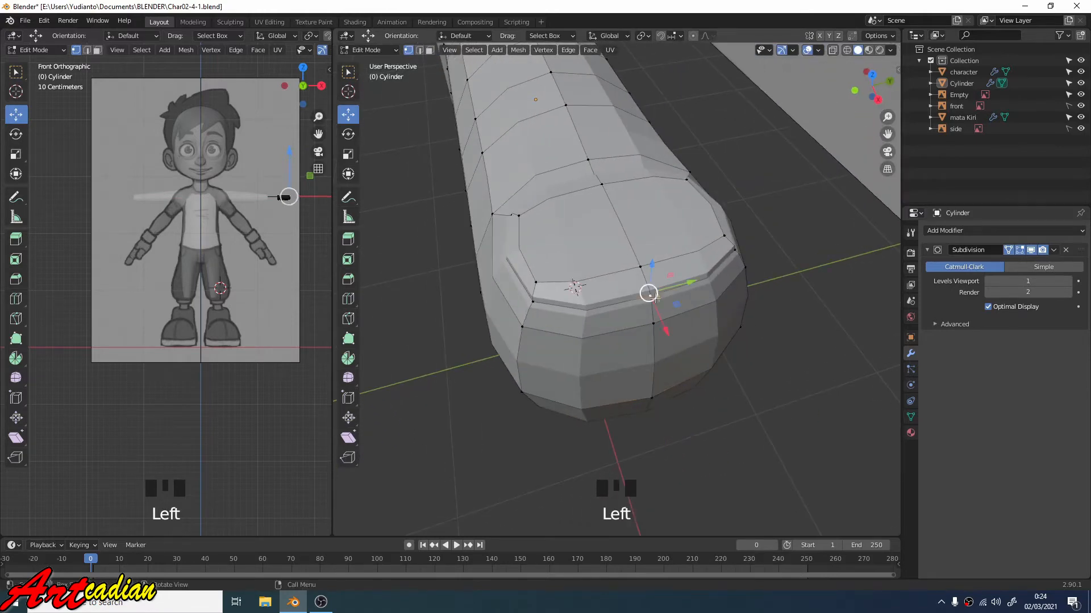
mouse_move(670, 328)
left_mouse_down()
mouse_move(674, 336)
mouse_move(679, 324)
mouse_move(679, 335)
left_mouse_up()
left_click(640, 268)
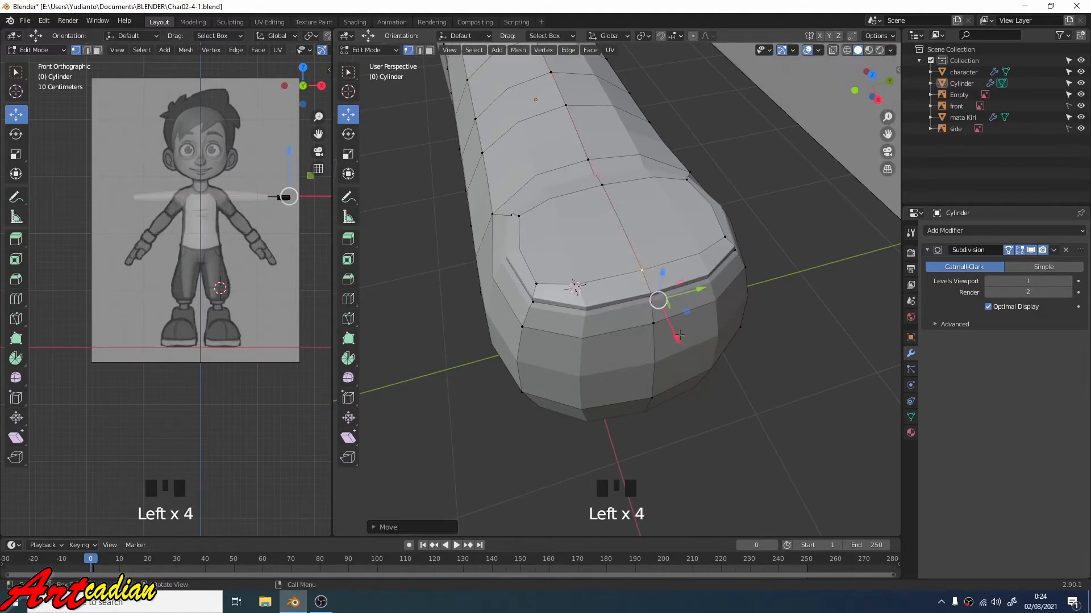
- Slide the edge loop nearest the nail at the fingertip joint slightly along the finger
scroll(679, 335, "down", 2)
middle_click_drag(688, 347, 794, 361)
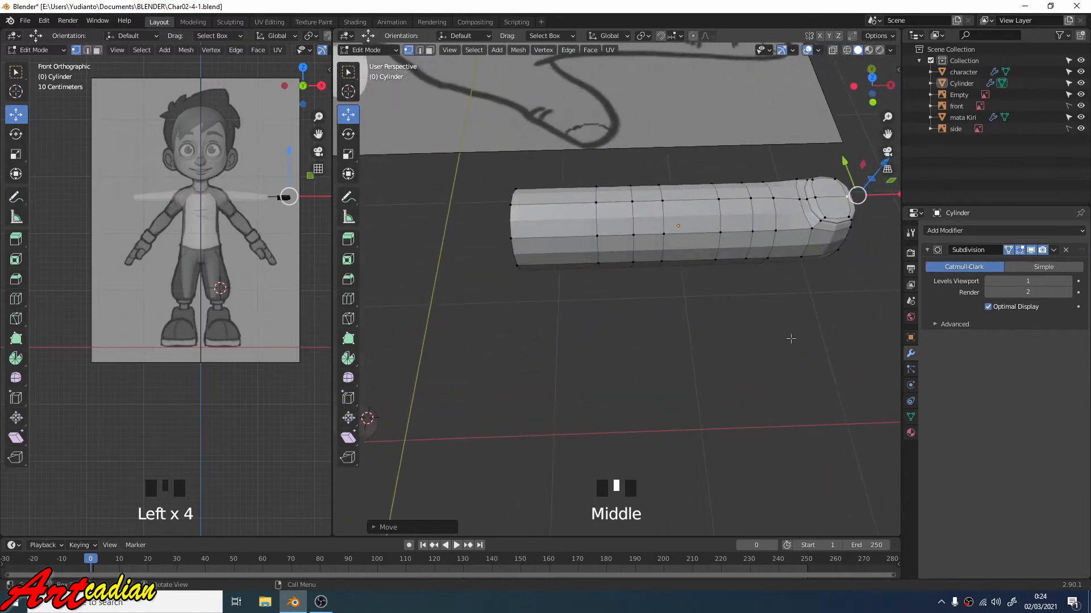
left_click(777, 218, "alt")
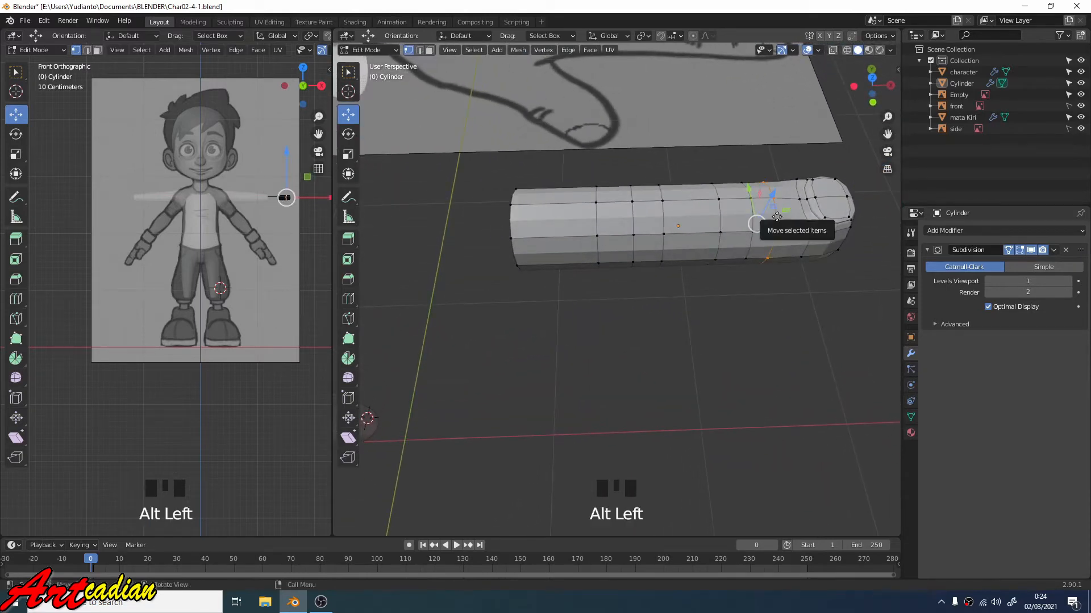
key("g")
key("g")
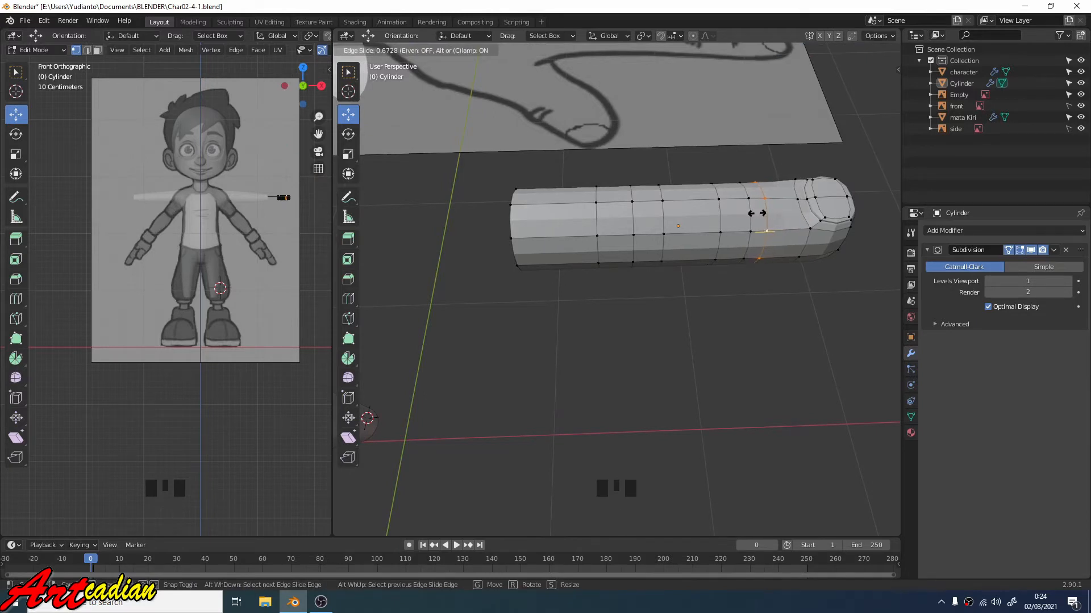
left_click(757, 213)
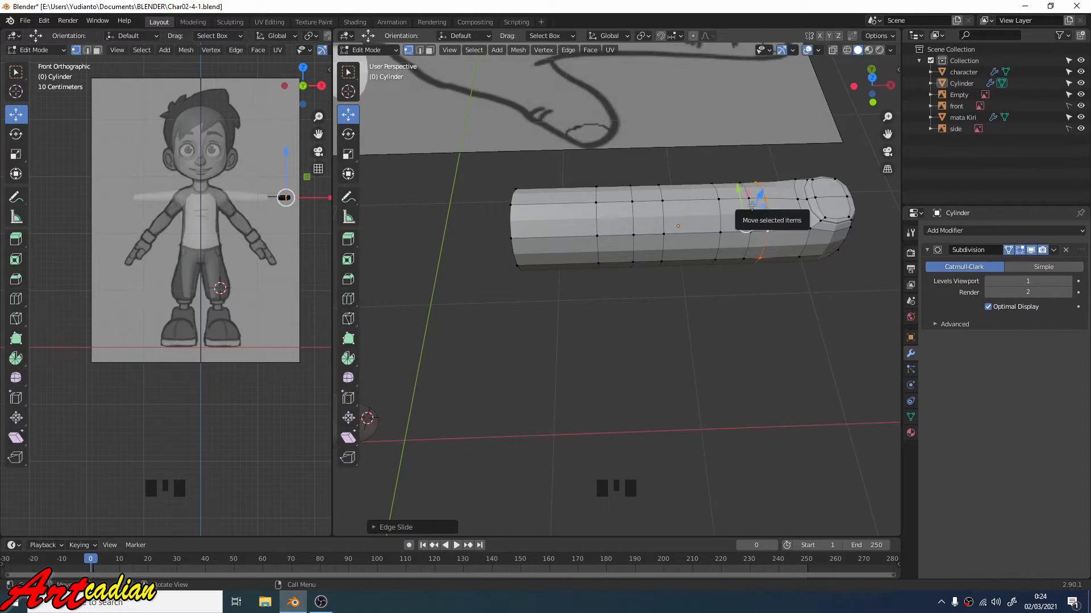
- Slide the fingertip joint's other two edge loops so that its three loops sit closer together
left_click(752, 214, "alt")
key("g")
key("g")
left_click(722, 213)
left_click(722, 213, "alt")
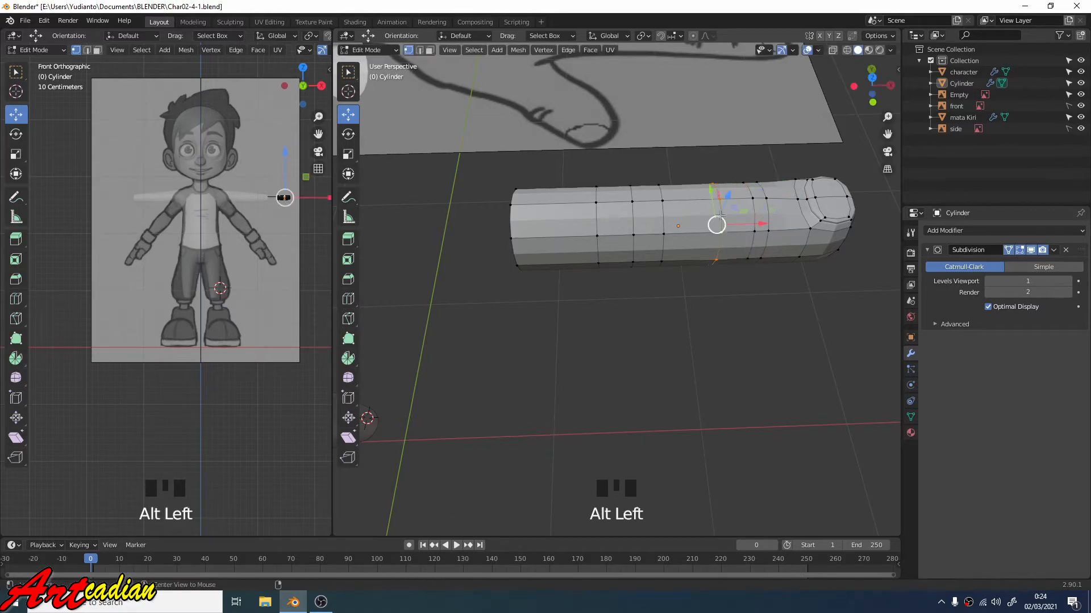
key("g")
key("g")
left_click(754, 205)
left_click(754, 205, "alt")
left_click_drag(793, 223, 784, 223)
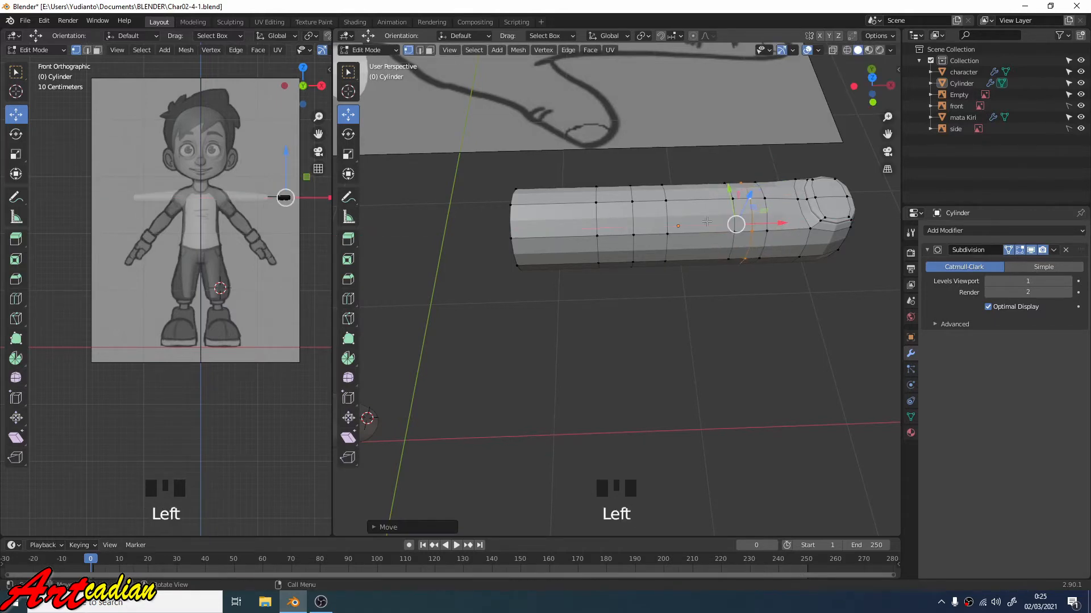
- Shift the edge loops of the joint nearest the finger's base toward the fingertip along X
left_click(597, 219, "alt")
left_click_drag(652, 227, 693, 228)
left_click(667, 214, "alt")
left_click(636, 216, "alt")
left_click(608, 219, "alt+shift")
left_click(660, 217, "alt+shift")
- Nudge the centre vertex on the rim behind the fingernail slightly back along X
scroll(714, 262, "down", 5)
middle_click_drag(730, 301, 649, 266)
scroll(753, 309, "up", 4)
left_click(757, 308)
scroll(759, 307, "up", 2)
left_click(797, 273)
scroll(794, 283, "up", 3)
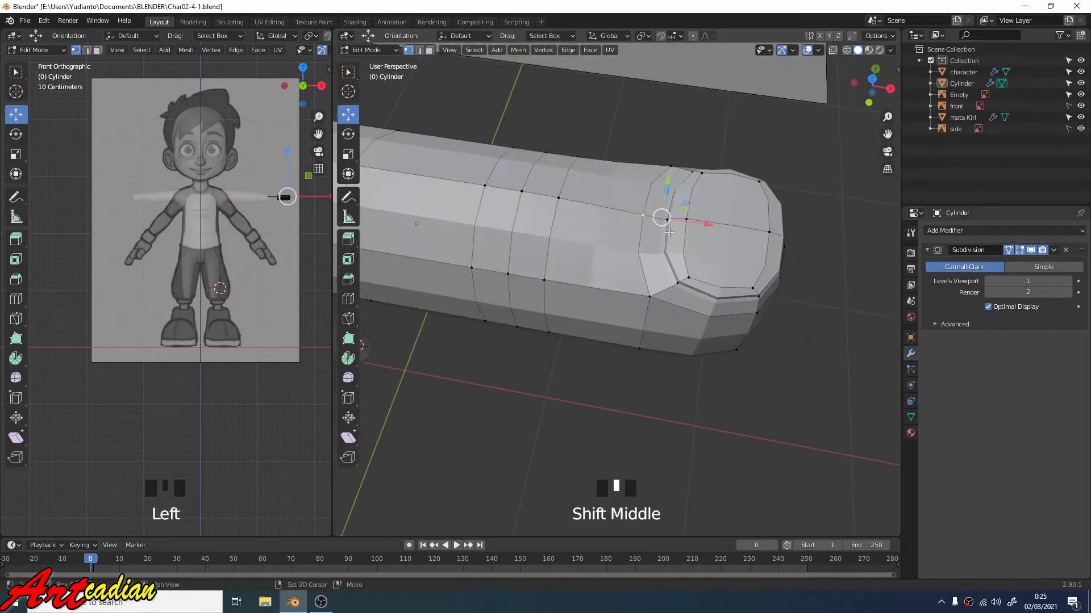
left_click_drag(707, 225, 704, 224)
left_click(704, 324)
- Select six vertices on the underside of the finger's joint loops and raise them slightly in Z
scroll(704, 324, "down", 5)
middle_click_drag(705, 323, 718, 307)
middle_click_drag(718, 308, 723, 261)
scroll(749, 313, "up", 3)
scroll(664, 136, "up", 3)
left_click(664, 135)
left_click(584, 135, "shift")
middle_click_drag(587, 137, 579, 108)
left_click(656, 154, "shift")
left_click(589, 154, "shift")
left_click(641, 192, "shift")
left_click(588, 201, "shift")
middle_click_drag(596, 205, 671, 306)
left_click_drag(631, 199, 631, 189)
- Lower the top vertex of the middle edge loop slightly in Z at both finger joints
middle_click_drag(711, 283, 721, 300)
middle_click_drag(721, 300, 713, 343)
left_click(690, 269)
left_click_drag(692, 222, 691, 227)
left_click(601, 273)
left_click_drag(599, 234, 600, 238)
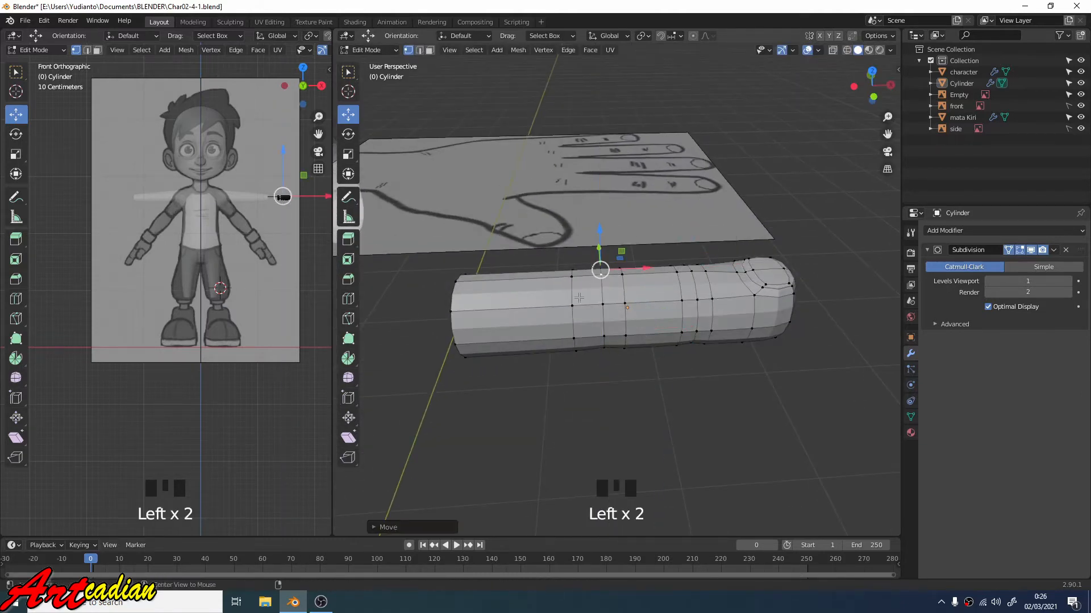
- Slide the rearmost edge loop of the joint nearest the finger's base slightly along the finger
left_click(573, 292, "alt")
key("g")
key("g")
left_click(733, 299)
middle_click_drag(768, 293, 768, 332)
scroll(768, 332, "up", 1)
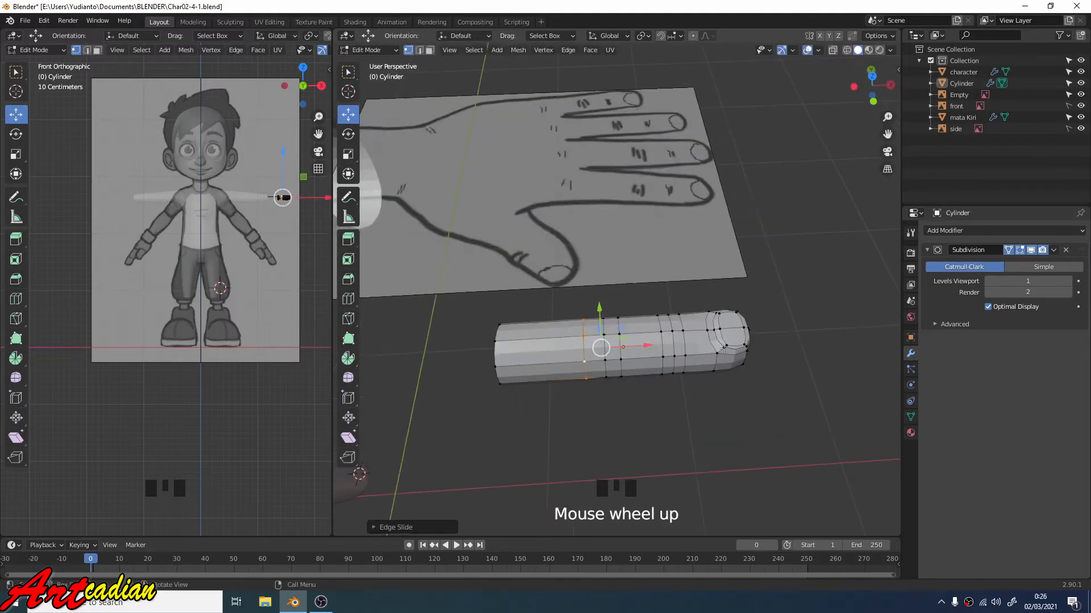
- Switch to object mode and move the finger along Y onto the index finger of the hand reference
left_click(739, 415)
left_click(379, 51)
left_click(380, 59)
left_click_drag(588, 354, 658, 163)
middle_click_drag(657, 165, 684, 195)
- Scale the whole finger down uniformly to fit the drawn index finger's width
left_click(348, 154)
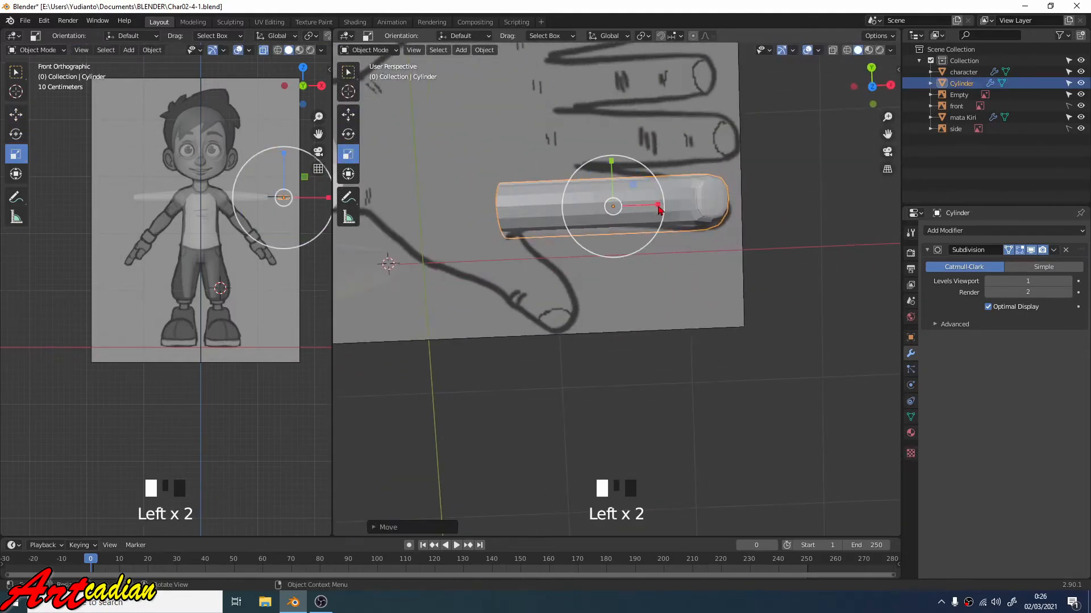
left_click_drag(658, 206, 652, 200)
key("ctrl+z")
key("s")
left_click(656, 183)
- Reposition the scaled finger over the drawn index finger and shift it outward along X toward the drawn fingertip
left_click(348, 115)
left_click_drag(612, 162, 612, 153)
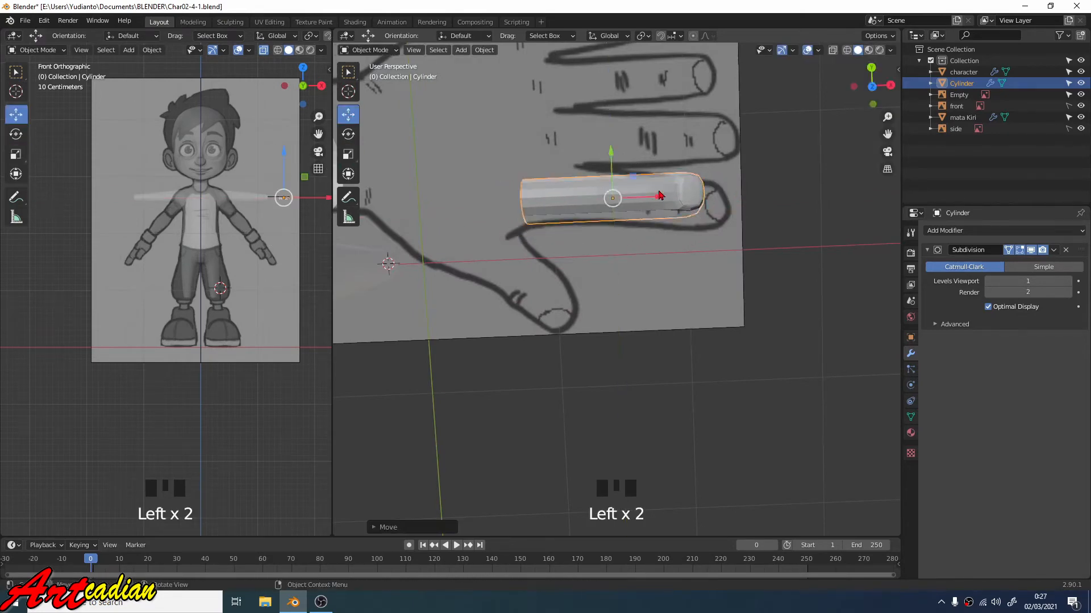
middle_click_drag(626, 250, 618, 172)
left_click_drag(617, 172, 618, 146)
middle_click_drag(618, 149, 640, 221)
left_click_drag(652, 217, 673, 217)
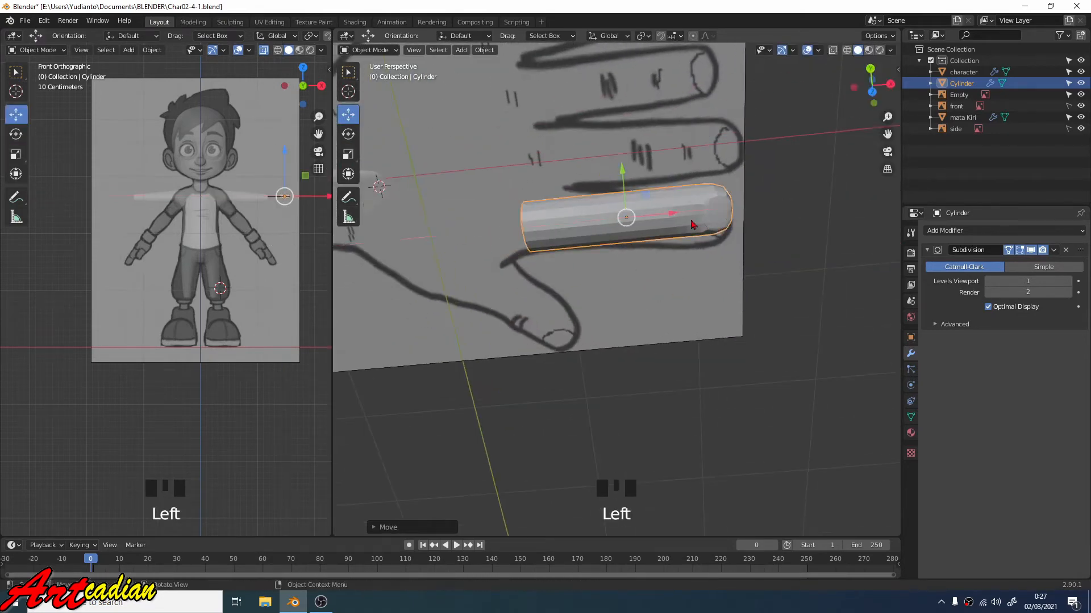
middle_click_drag(613, 227, 576, 184)
mouse_move(571, 188)
middle_mouse_down()
mouse_move(553, 233)
mouse_move(589, 183)
middle_mouse_up()
left_click(589, 183)
left_click(619, 188)
- Select the edge ring at the finger's open base in edit mode and snap the 3D cursor to it
left_click(369, 50)
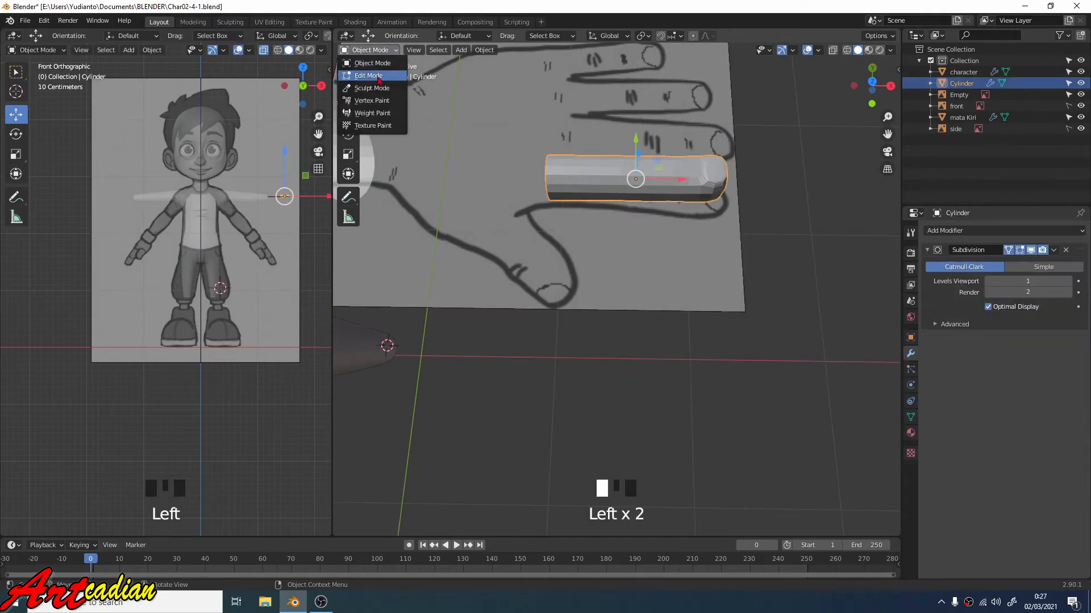
left_click(373, 73)
middle_click_drag(397, 170, 409, 217)
scroll(409, 217, "up", 2)
left_click(403, 215, "shift")
middle_click_drag(522, 233, 430, 284)
middle_click_drag(537, 71, 523, 53)
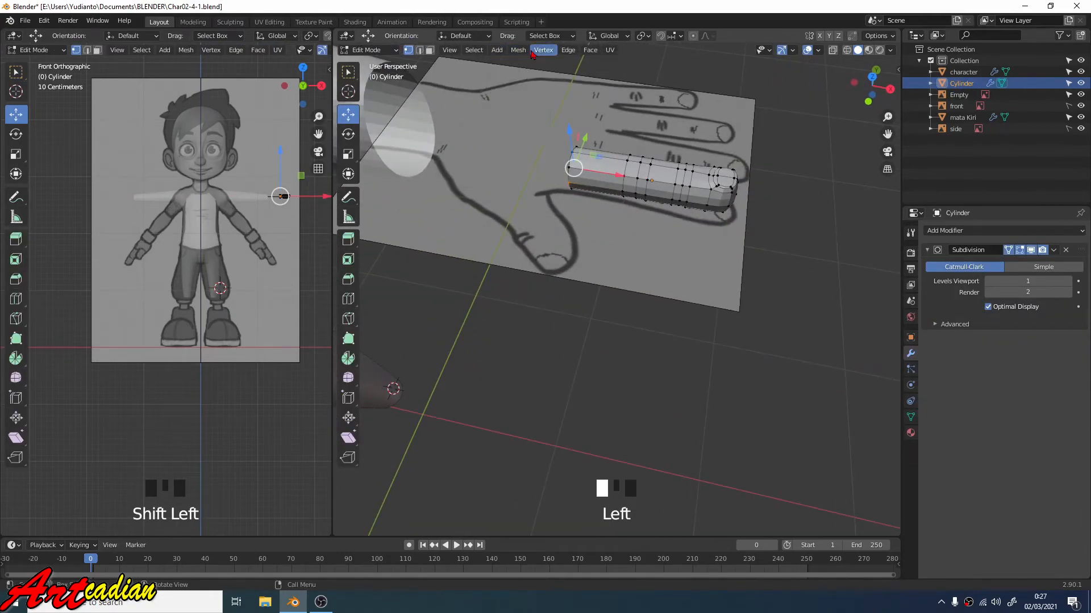
left_click(524, 52)
mouse_move(544, 86)
left_click(641, 135)
- Move the edge at the middle of the nail's front outward slightly along X in edge mode
middle_click_drag(565, 162, 553, 142)
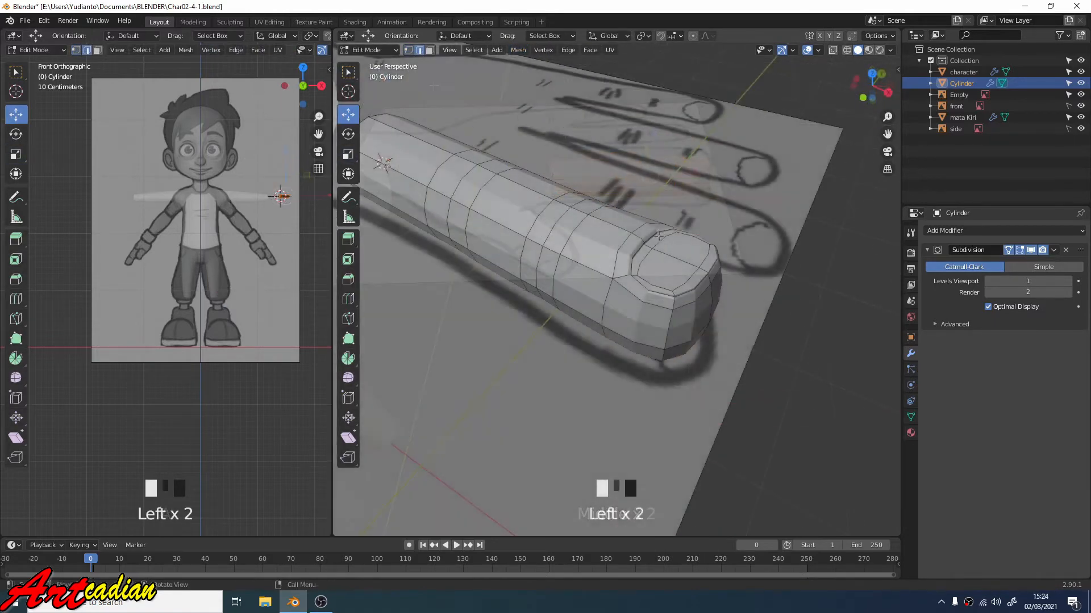
middle_click_drag(568, 228, 677, 272)
left_click(623, 210)
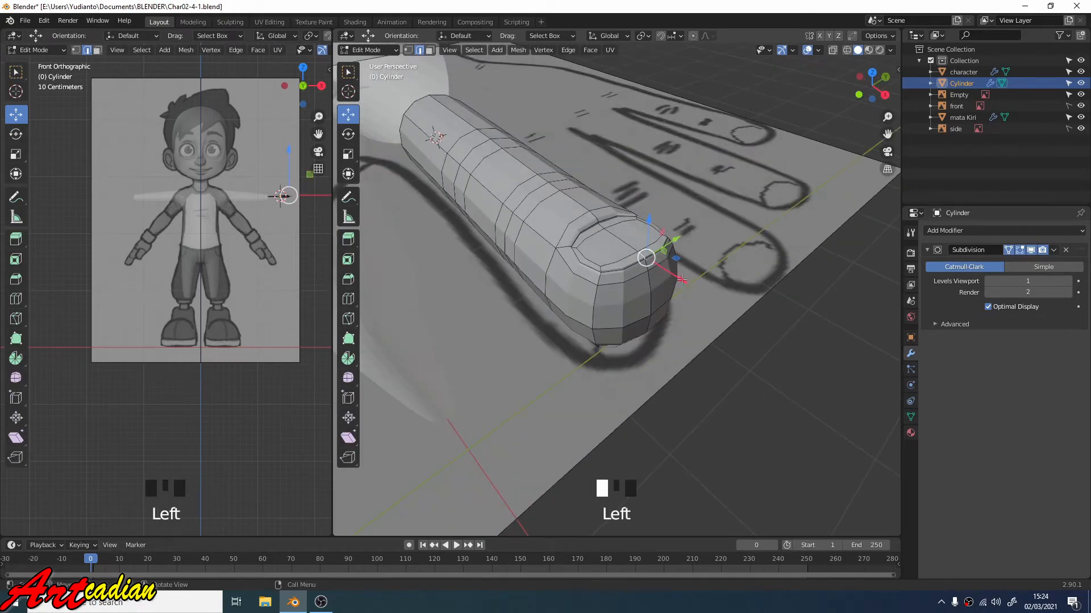
left_click_drag(682, 279, 687, 285)
middle_click_drag(662, 267, 660, 223)
scroll(655, 252, "up", 2)
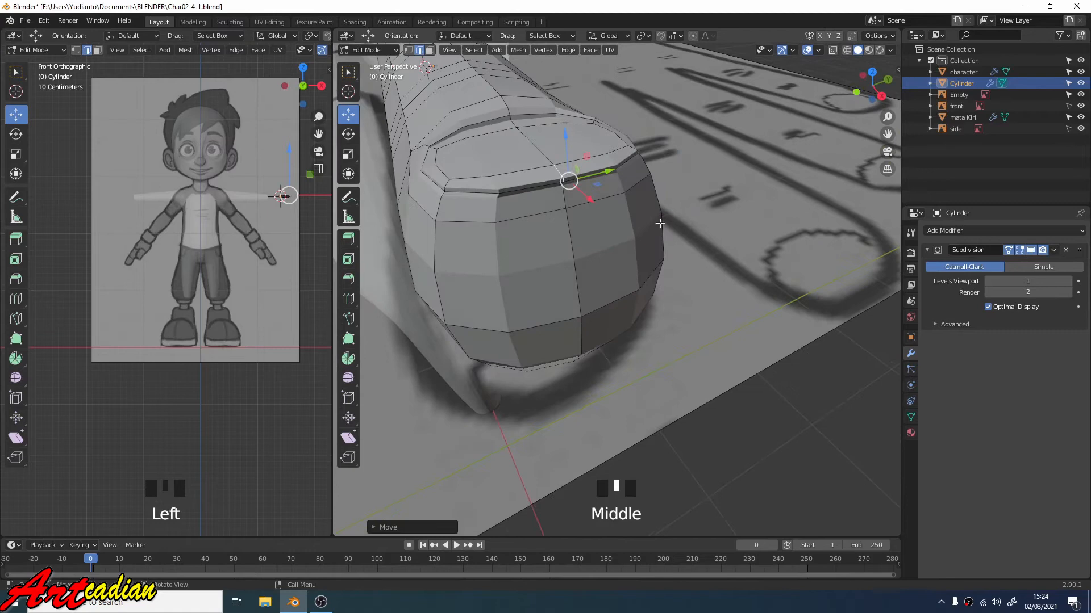
- Pull the fingertip edge just below the nail's front slightly inward along X
left_click(567, 195)
middle_click_drag(566, 182, 779, 253)
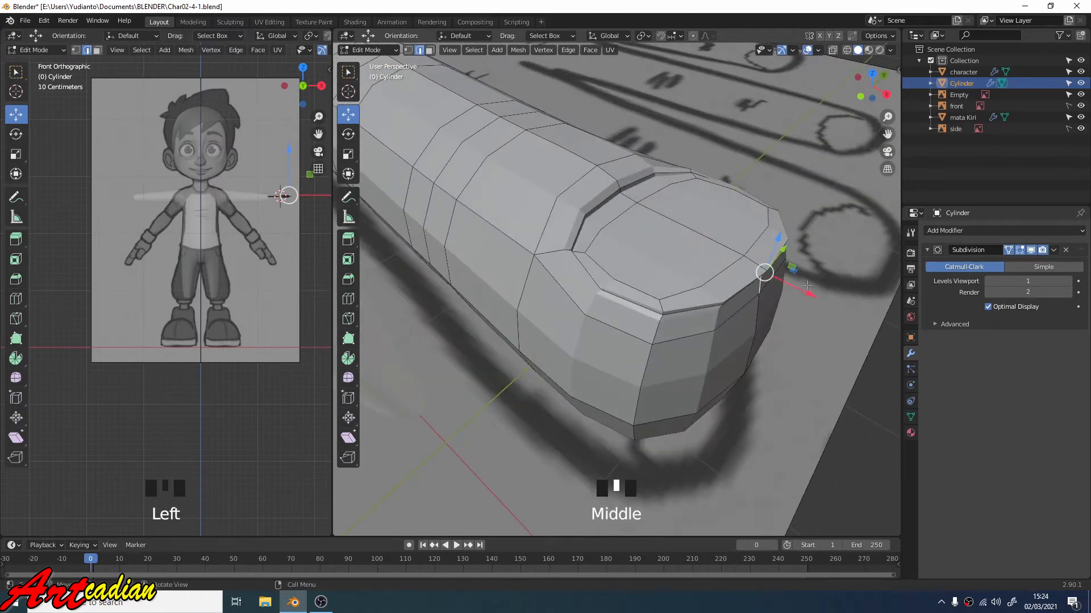
left_click_drag(807, 285, 799, 283)
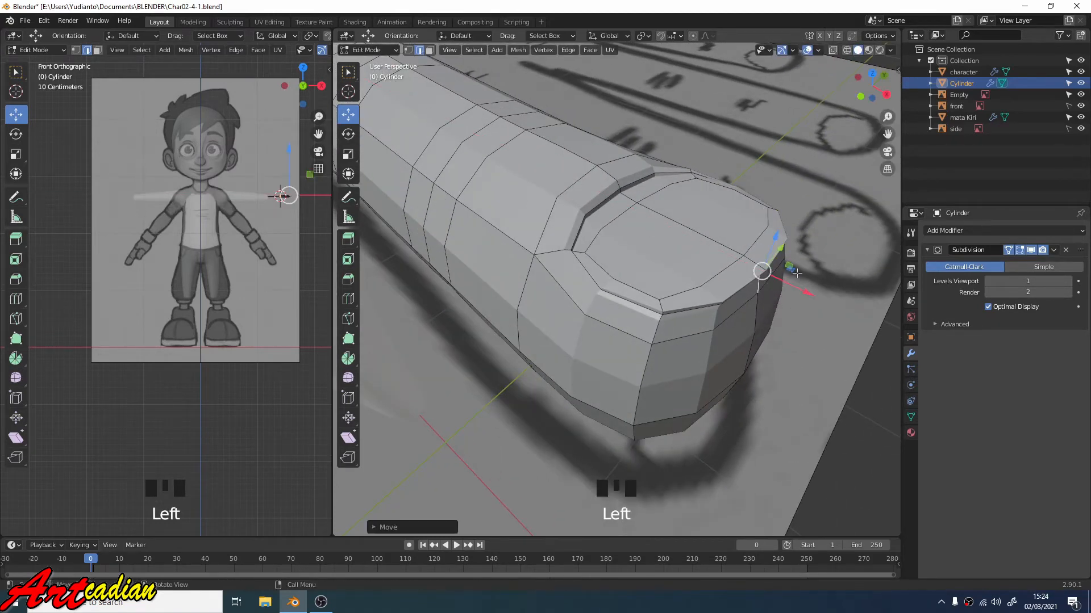
- Set the Subdivision modifier's viewport level to 2 and raise the nail's centre edge slightly
scroll(795, 267, "down", 2)
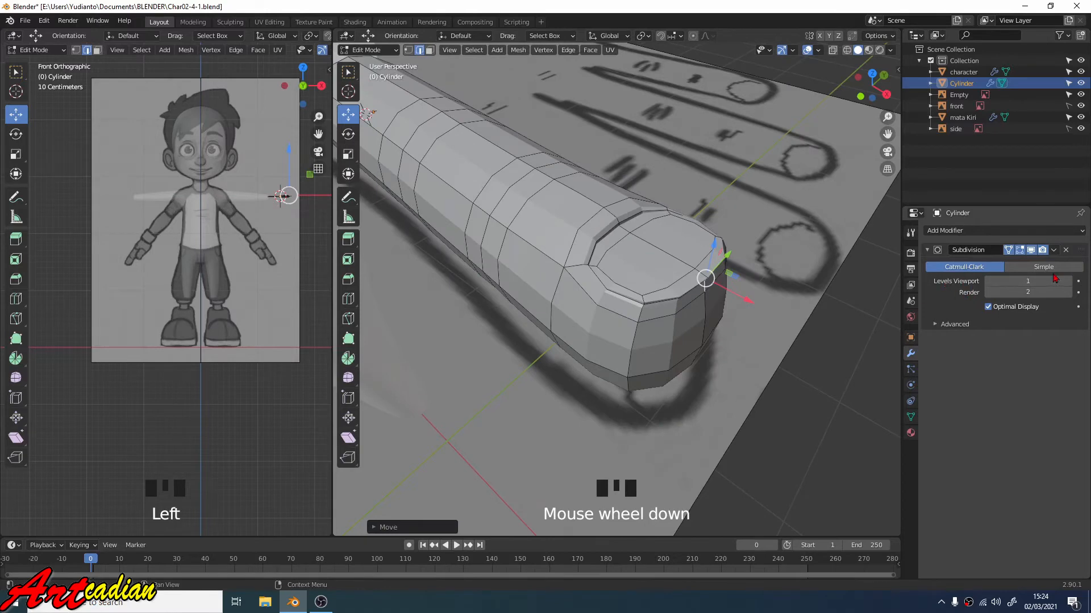
left_click(1070, 283)
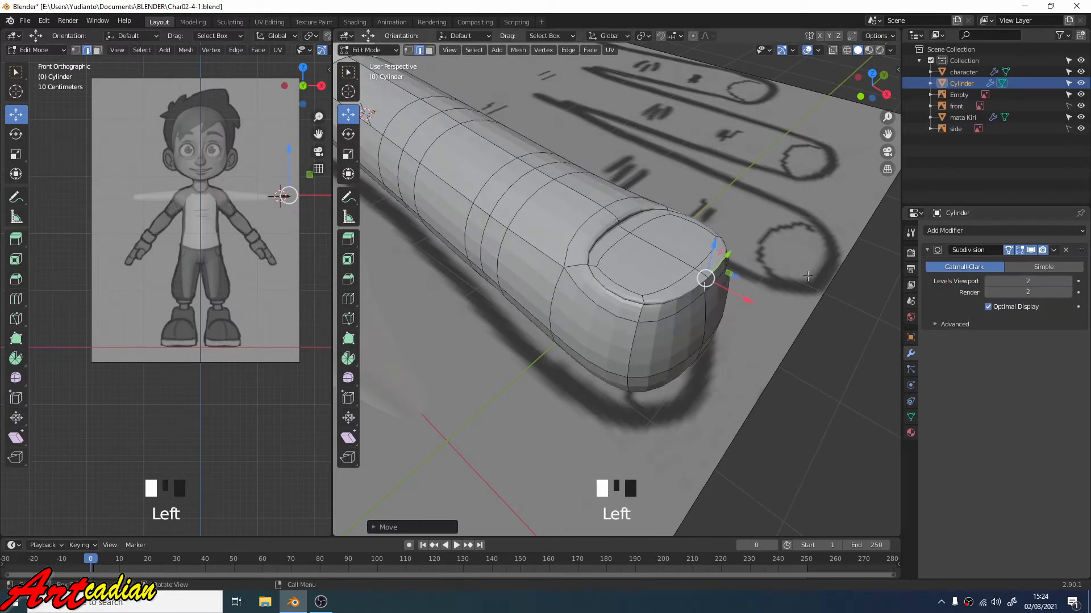
scroll(804, 268, "down", 2)
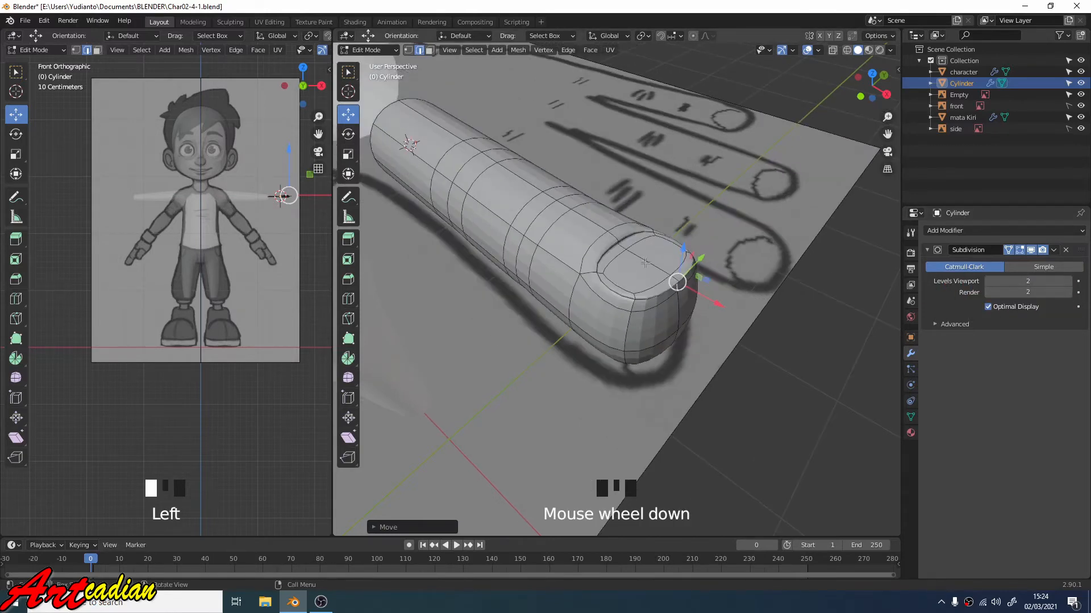
left_click(649, 244)
left_click_drag(652, 227, 648, 222)
scroll(648, 221, "down", 4)
middle_click_drag(665, 230, 618, 264)
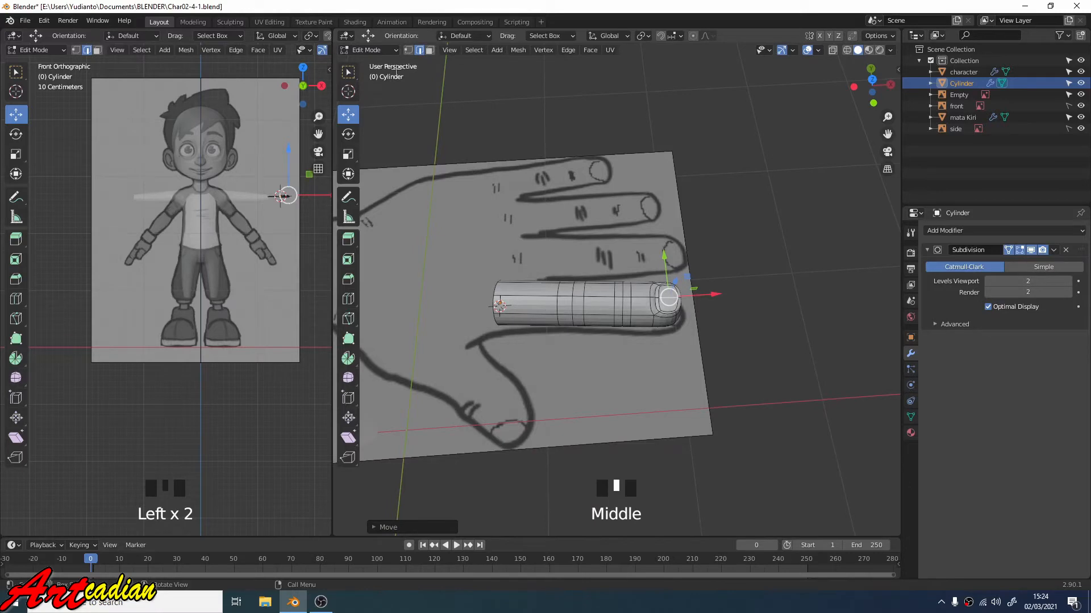
- Return to object mode and set the finger's X rotation to 0°
left_click(381, 54)
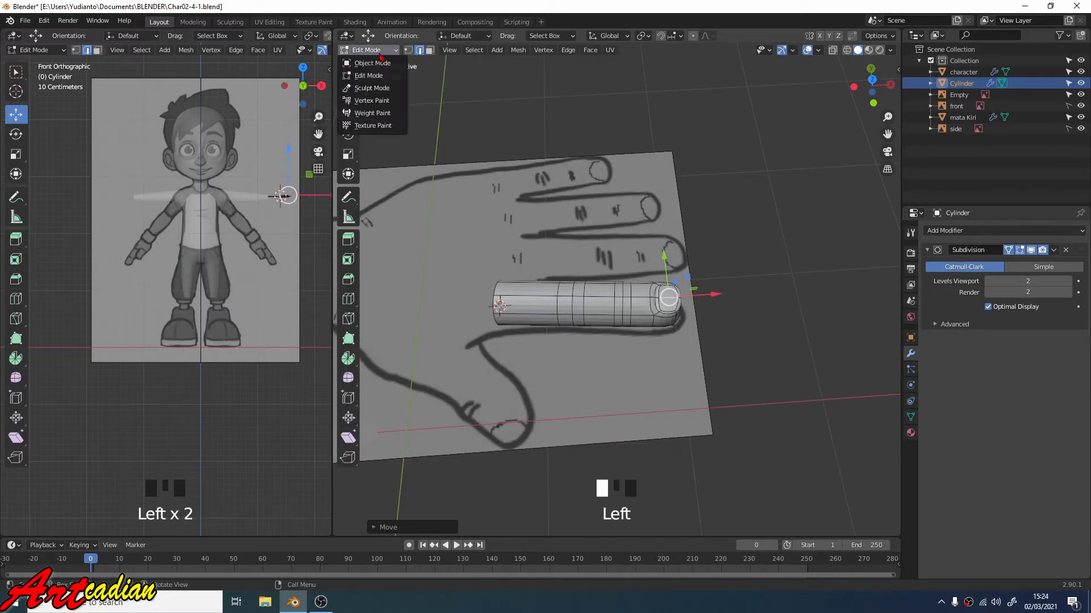
left_click(378, 65)
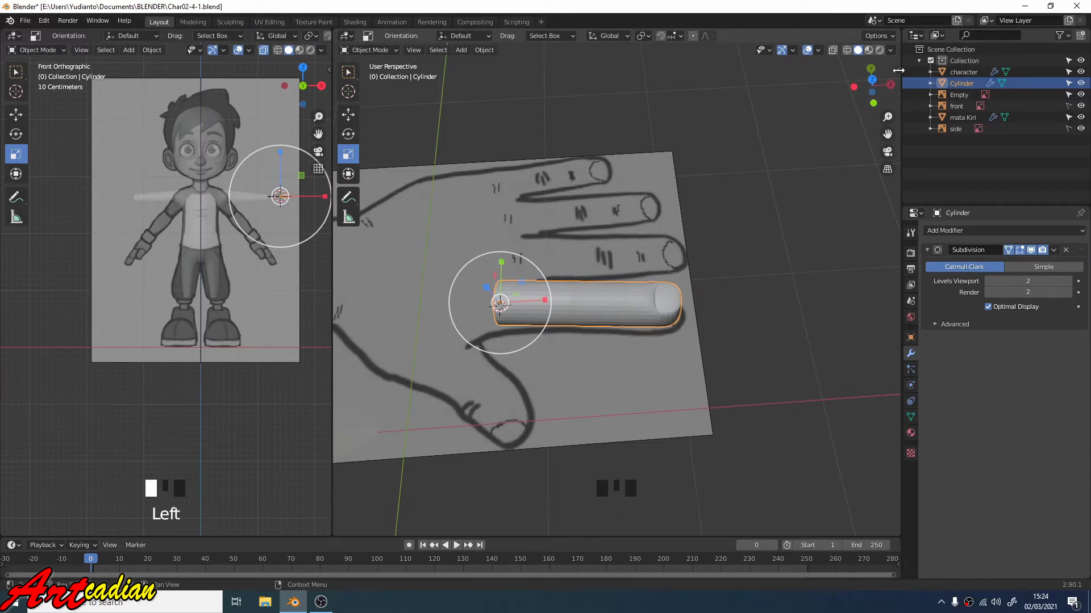
left_click(897, 70)
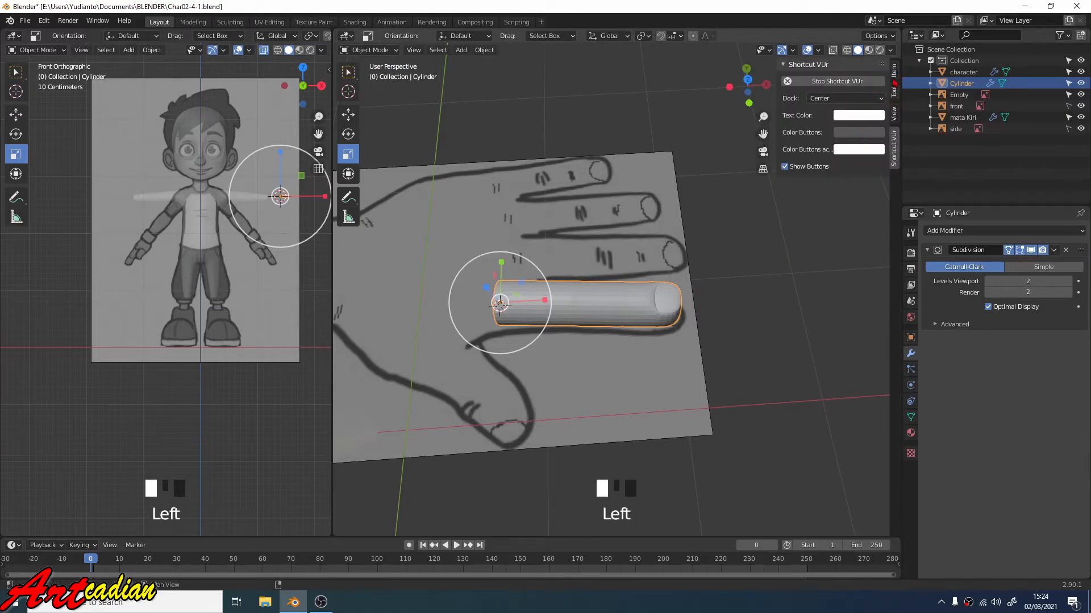
left_click(894, 73)
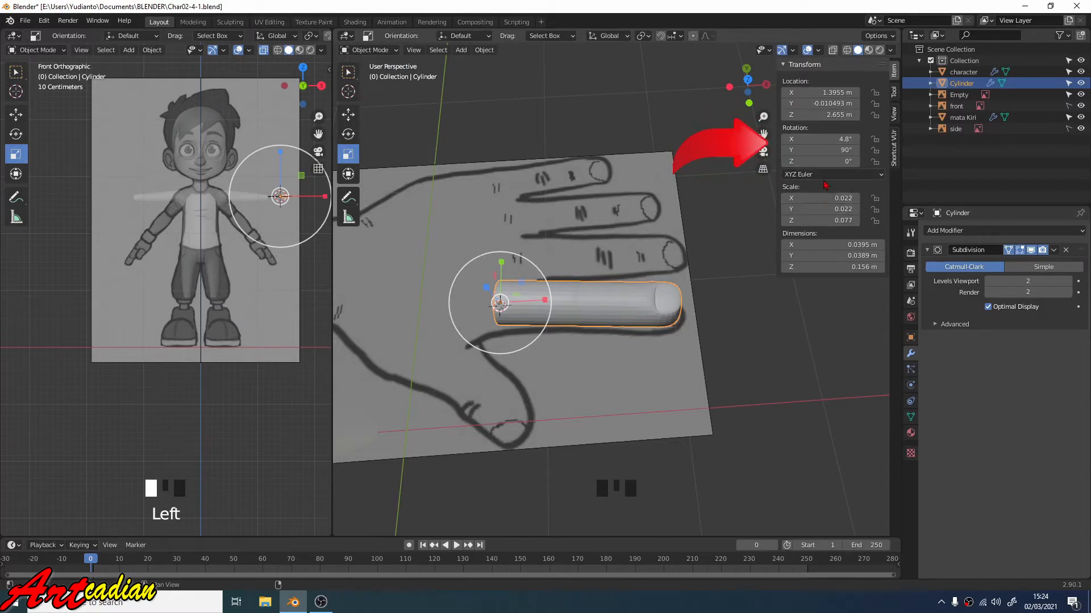
left_click(843, 139)
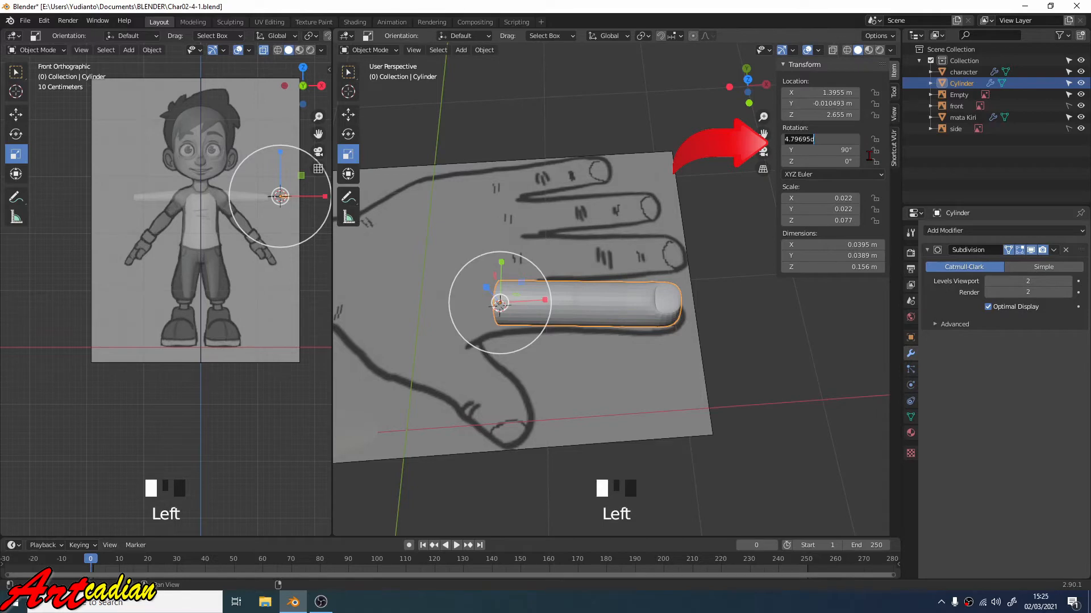
key("Return")
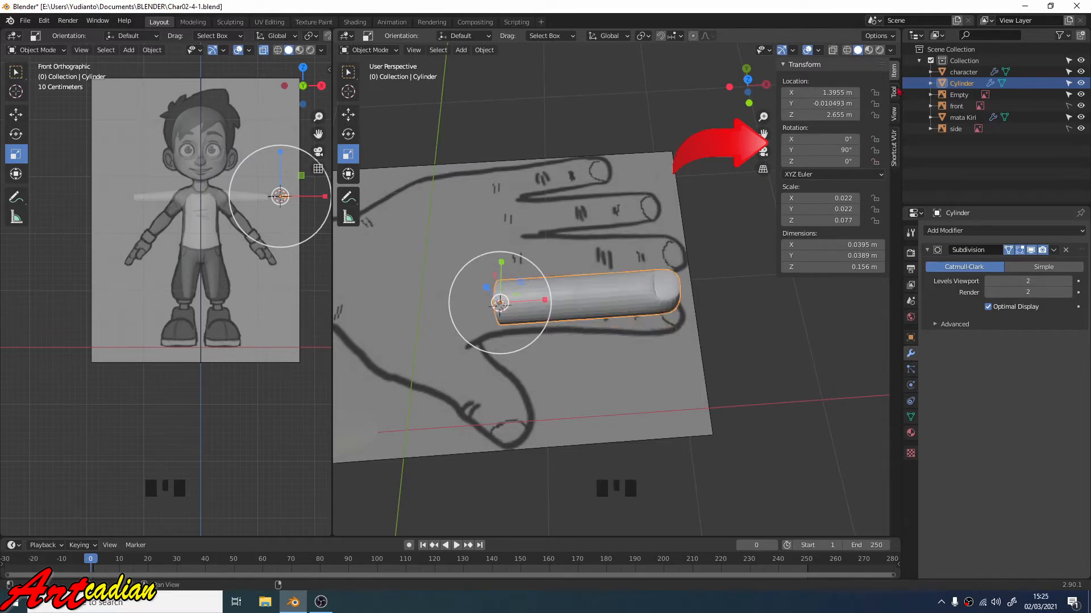
- Duplicate the finger and place the copy over the drawn middle finger, about 0.043 m further along Y
left_click(736, 264)
left_click(634, 299)
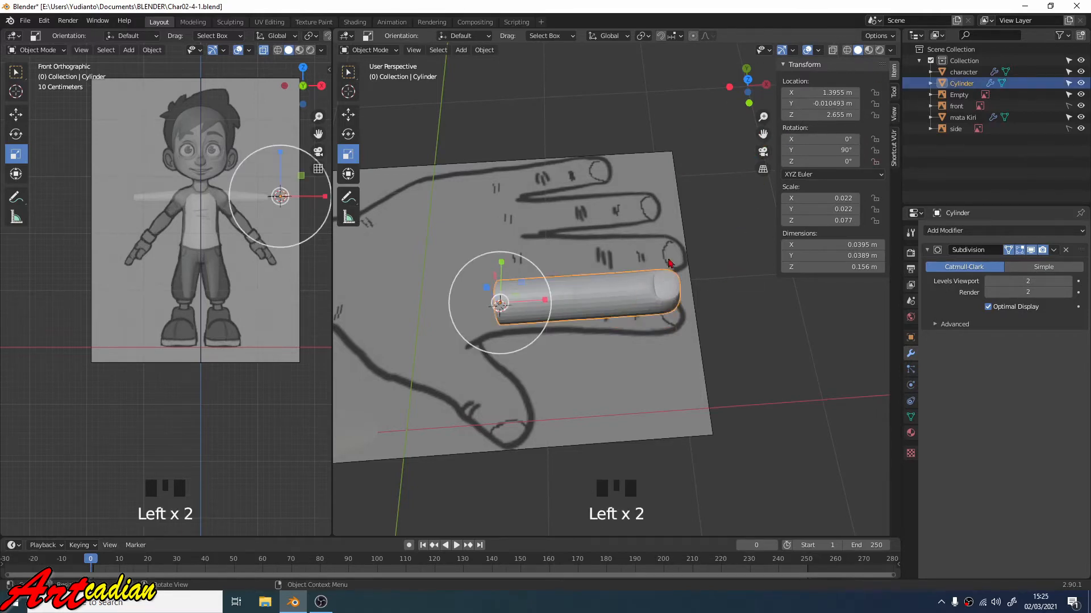
middle_click_drag(634, 299, 665, 310)
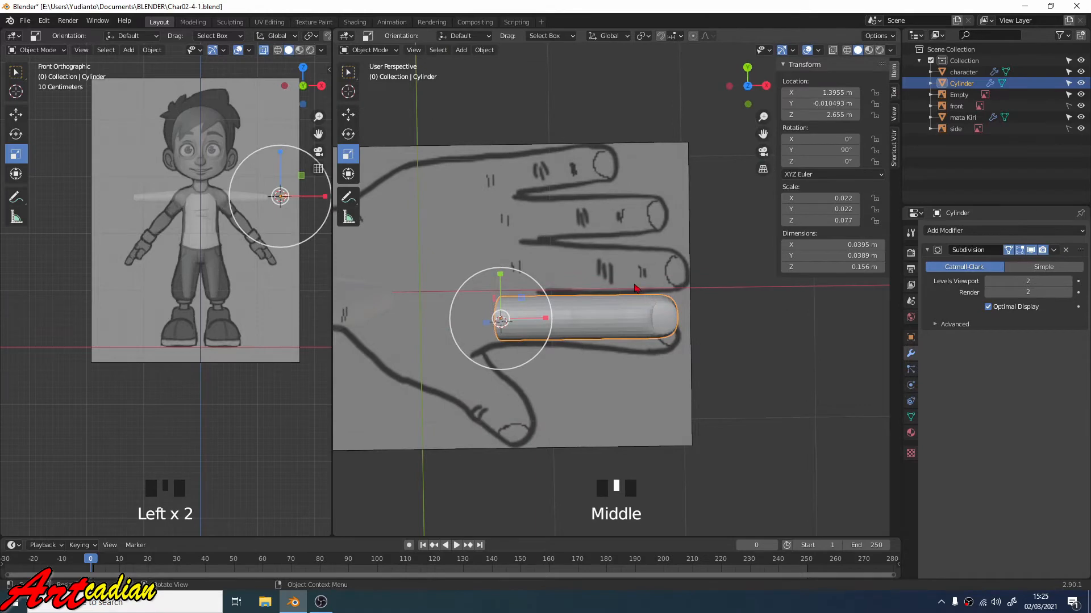
left_click(348, 114)
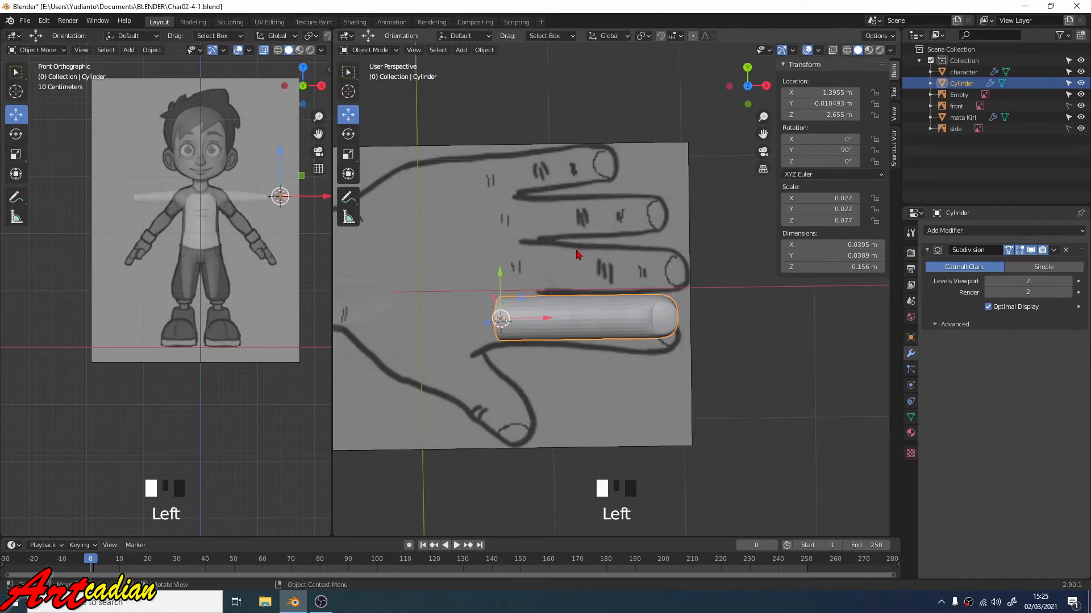
key("shift+d")
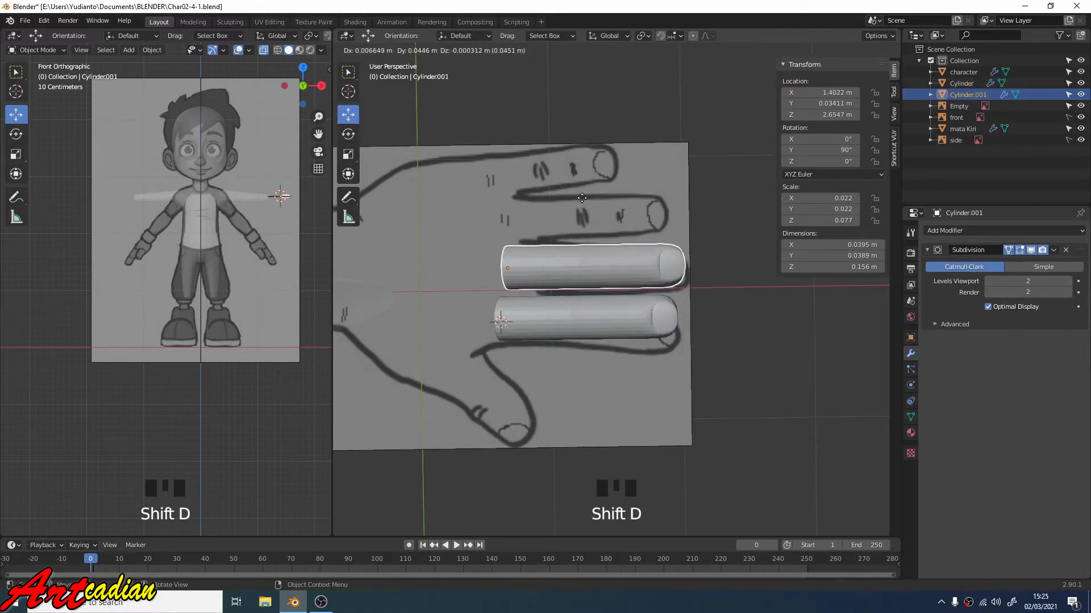
left_click(583, 205)
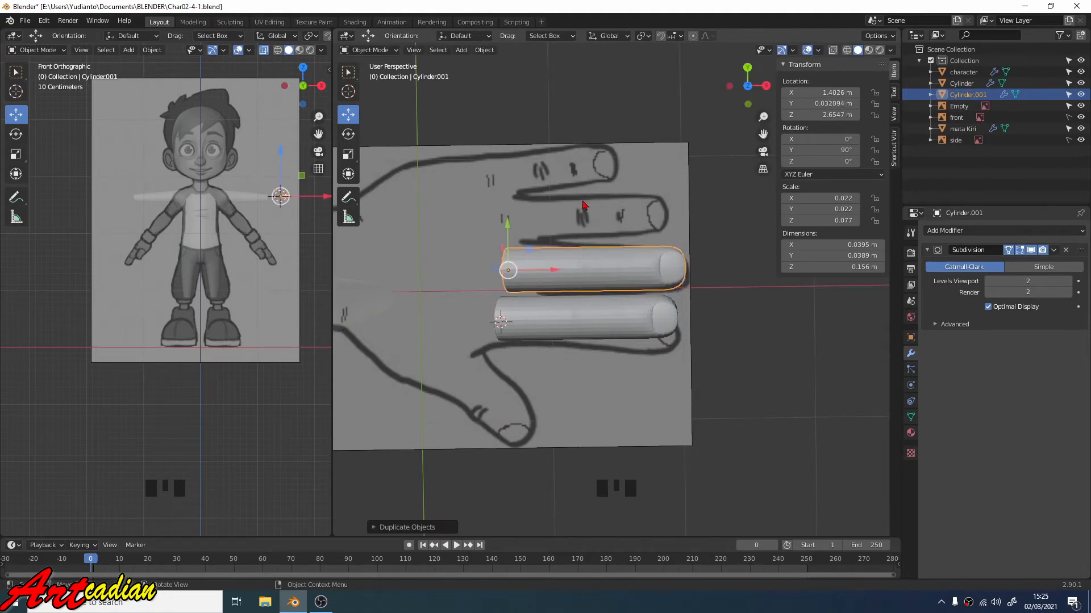
- Duplicate the finger twice more, placing the copies over the drawn ring and little fingers, each about 0.045 m further along Y
key("shift+d")
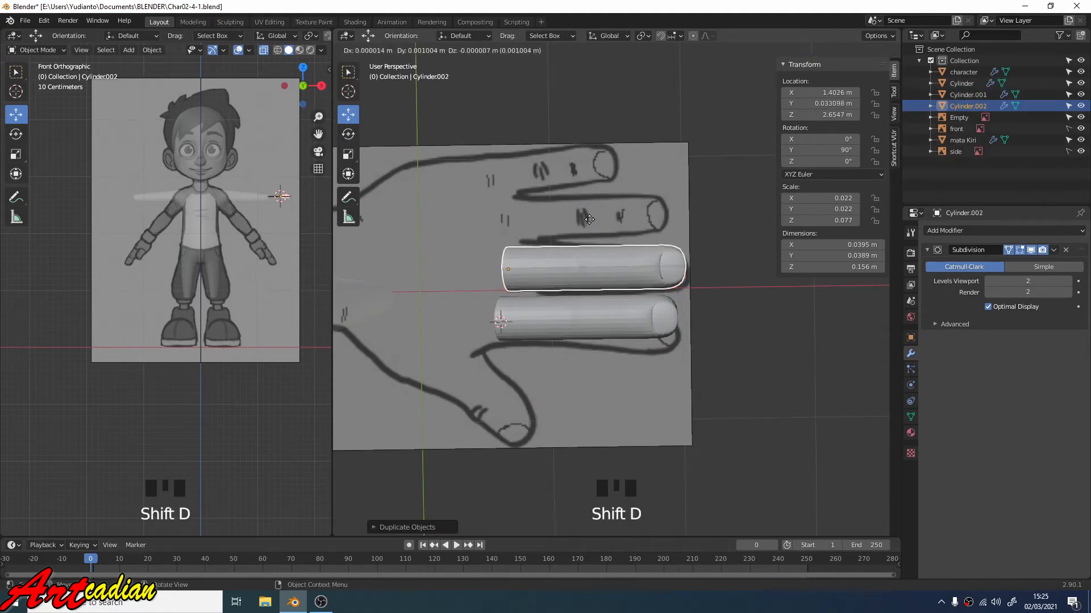
left_click(585, 173)
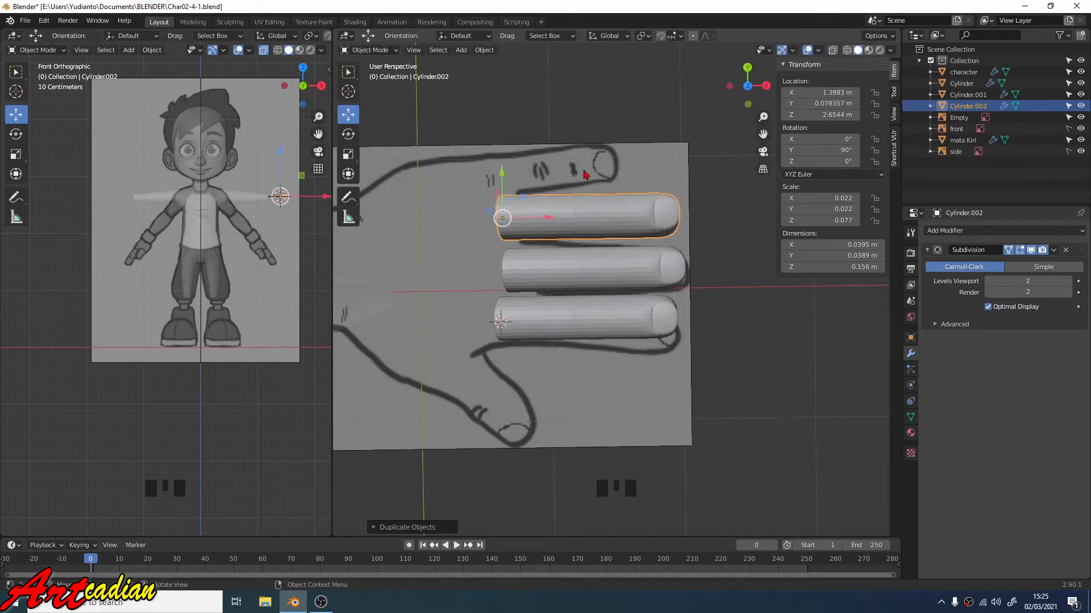
key("shift+d")
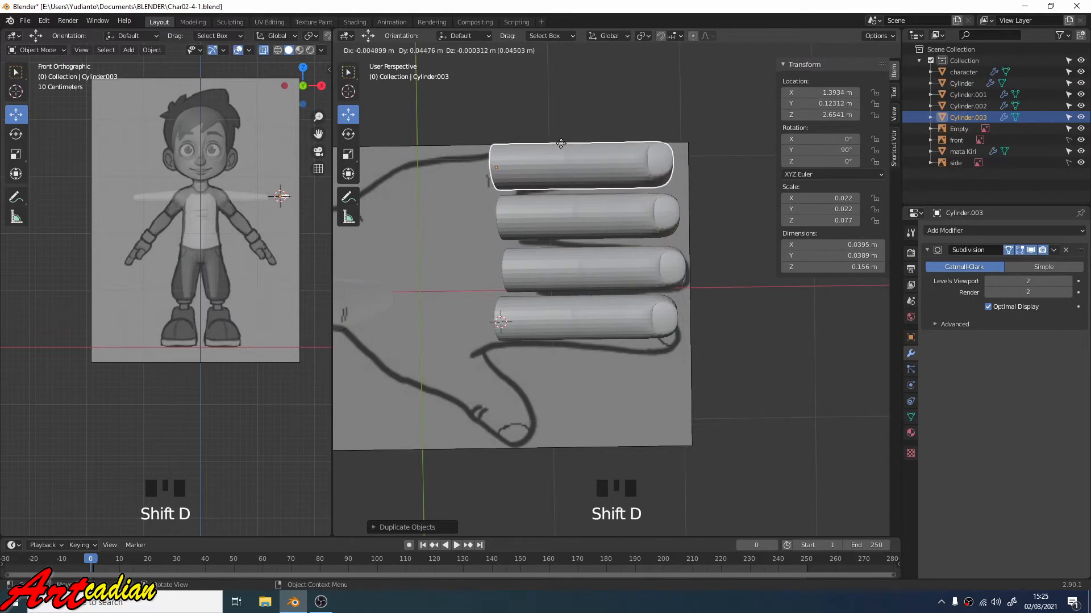
left_click(554, 145)
scroll(627, 268, "down", 3)
scroll(621, 281, "up", 1)
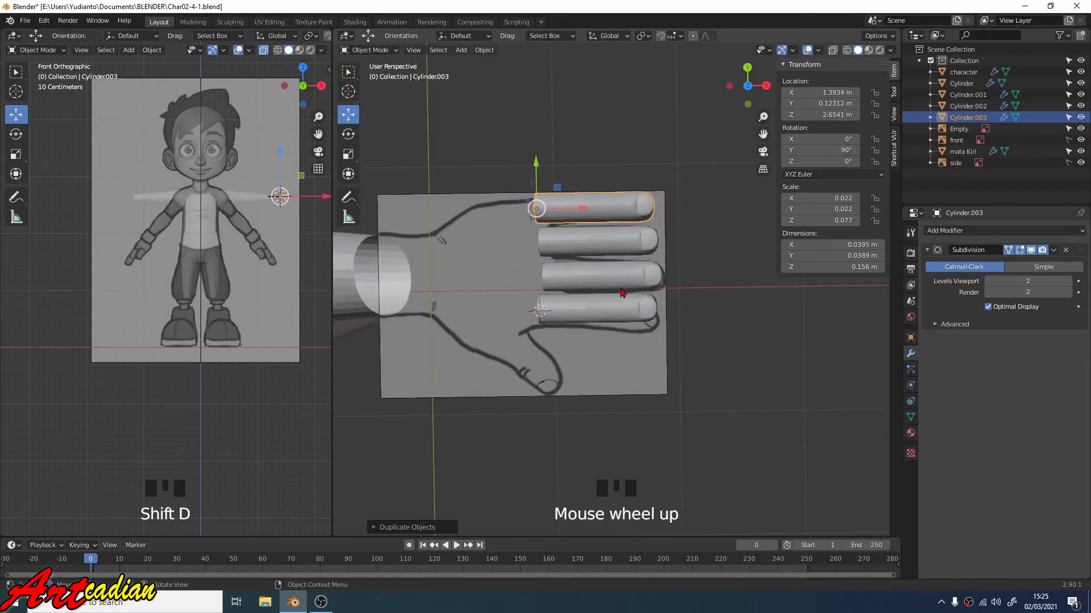
- Duplicate the index finger and place the copy over the drawn thumb, about 0.086 m away along negative Y
left_click(605, 312)
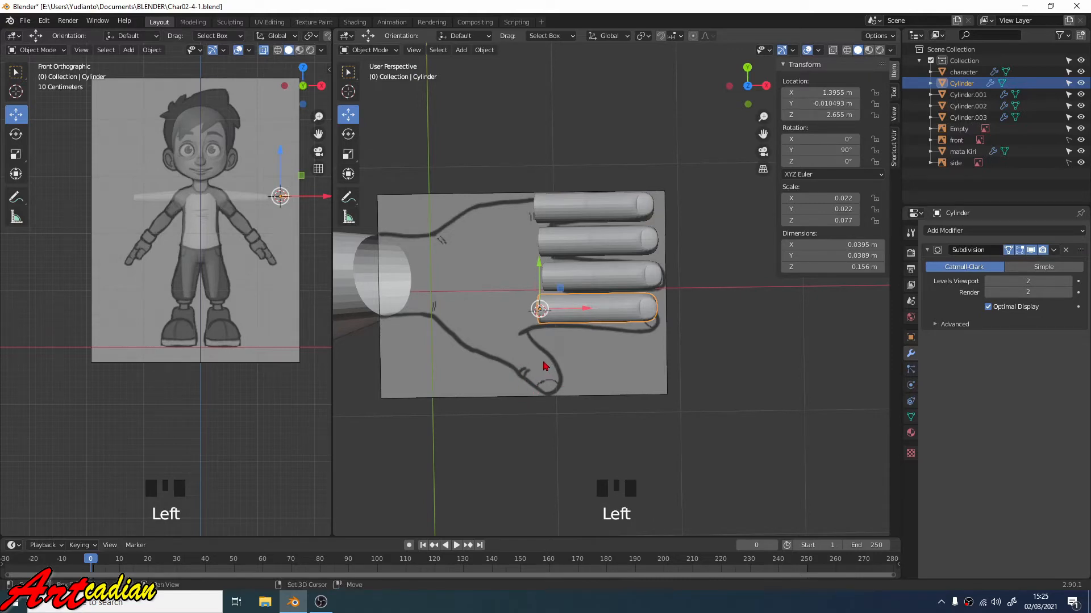
key("shift+d")
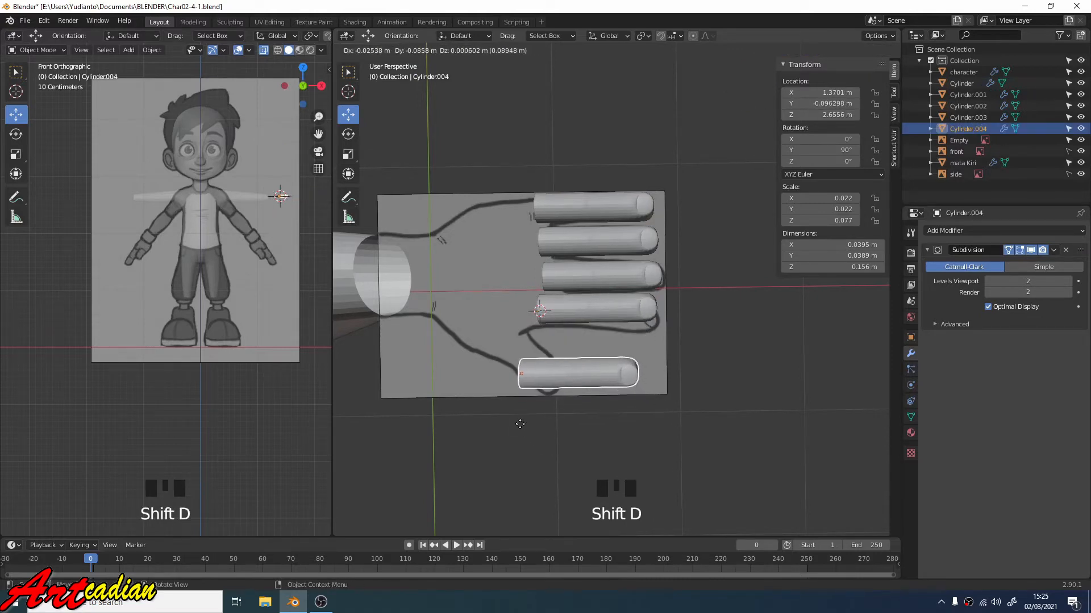
left_click(519, 423)
scroll(627, 321, "up", 3)
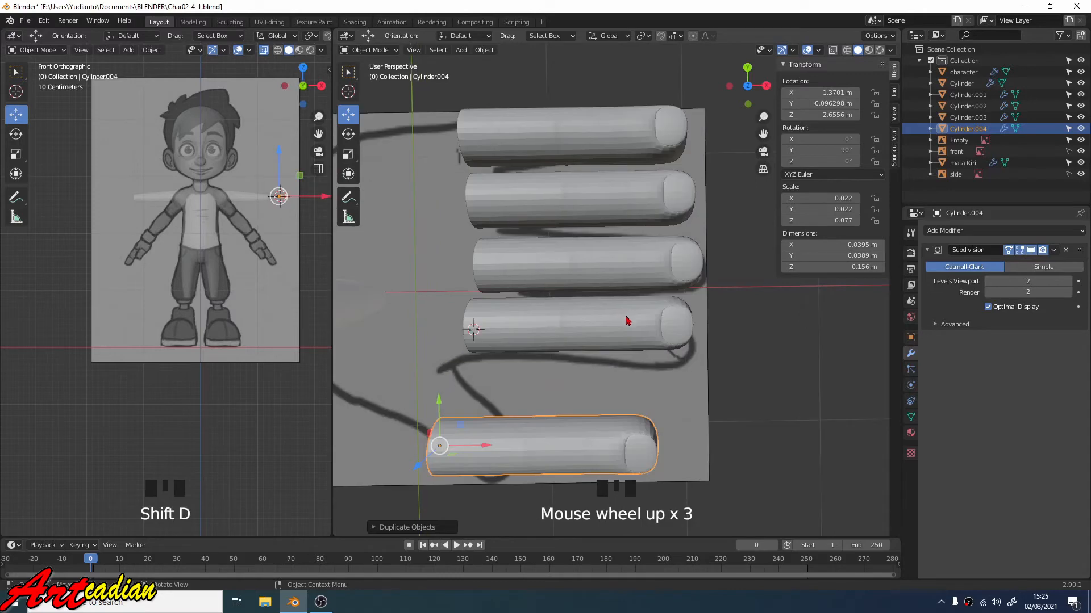
- Rotate the index finger to an X rotation of about 6.3° so it follows its drawn outline
left_click(617, 335)
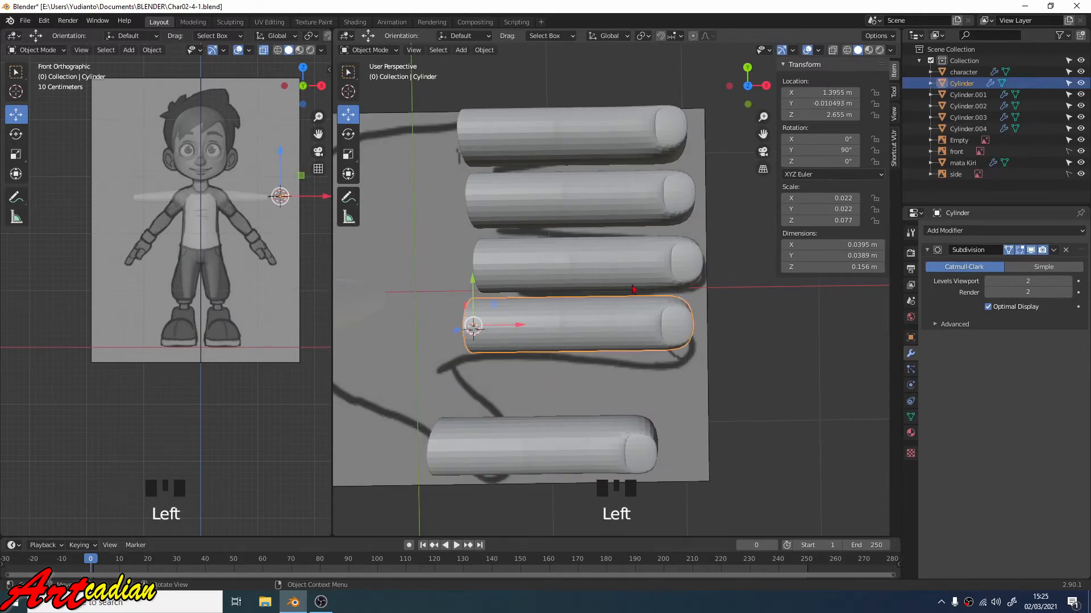
left_click(349, 135)
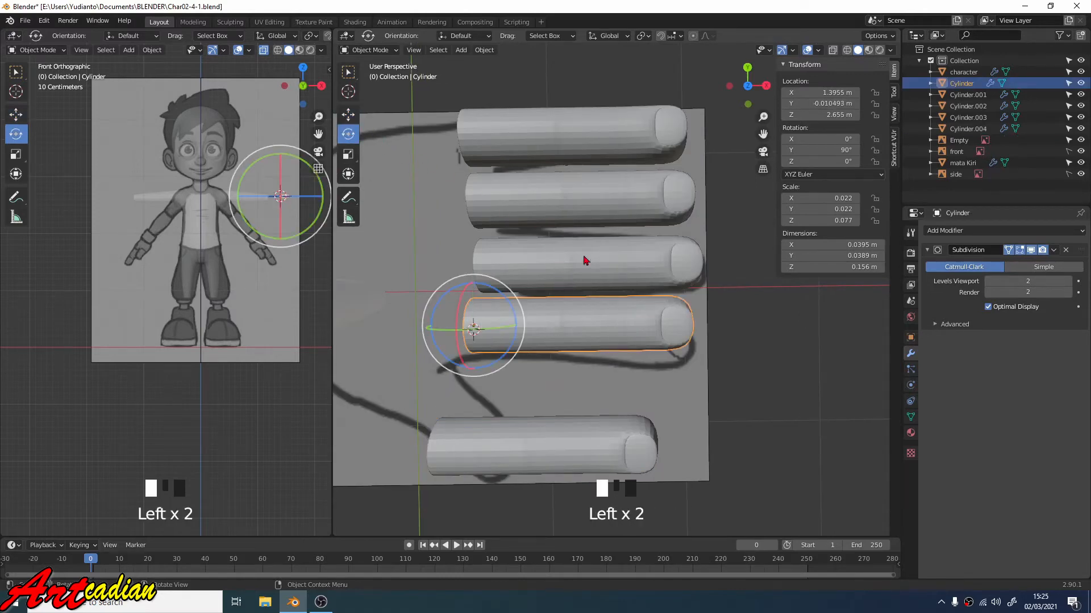
left_click_drag(508, 305, 489, 219)
left_click(347, 115)
- Rotate the middle finger to about 2.79° in X and shift it slightly outward along the X axis
left_click(515, 265)
left_click(348, 134)
left_click(348, 116)
left_click_drag(537, 259, 545, 259)
- Scale the ring finger down to about 0.142 m long and nudge it along X and Y onto its drawing
left_click(549, 214)
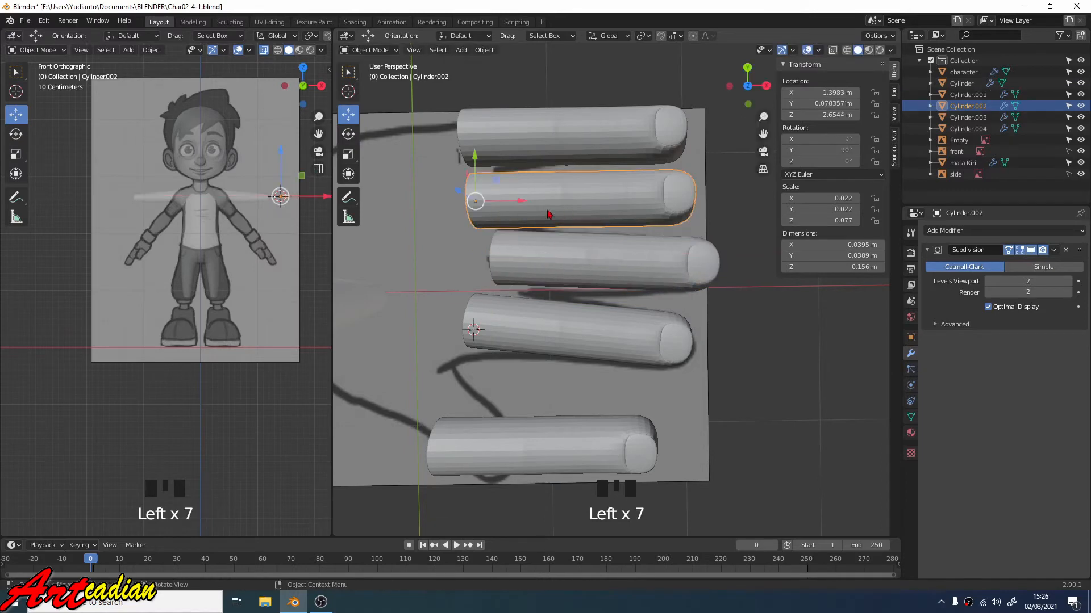
key("s")
left_click(616, 209)
left_click_drag(520, 201, 523, 202)
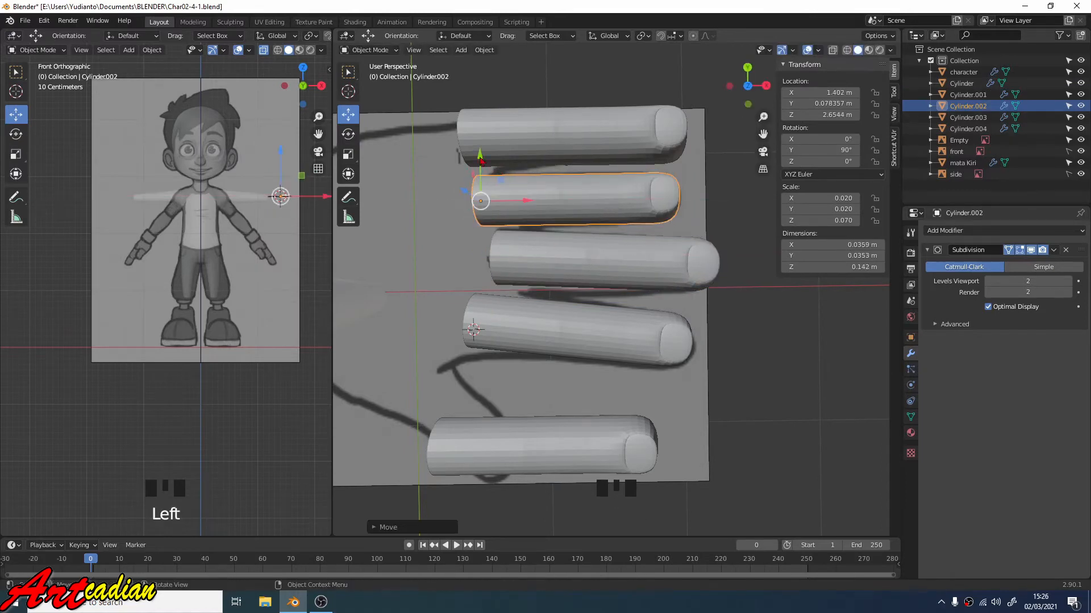
left_click_drag(482, 162, 481, 159)
- Scale the little finger down to about 0.113 m long
left_click(562, 144)
key("s")
left_click(543, 149)
- Rotate the little finger to about -5.62° in X and move it onto its drawn outline
left_click(348, 134)
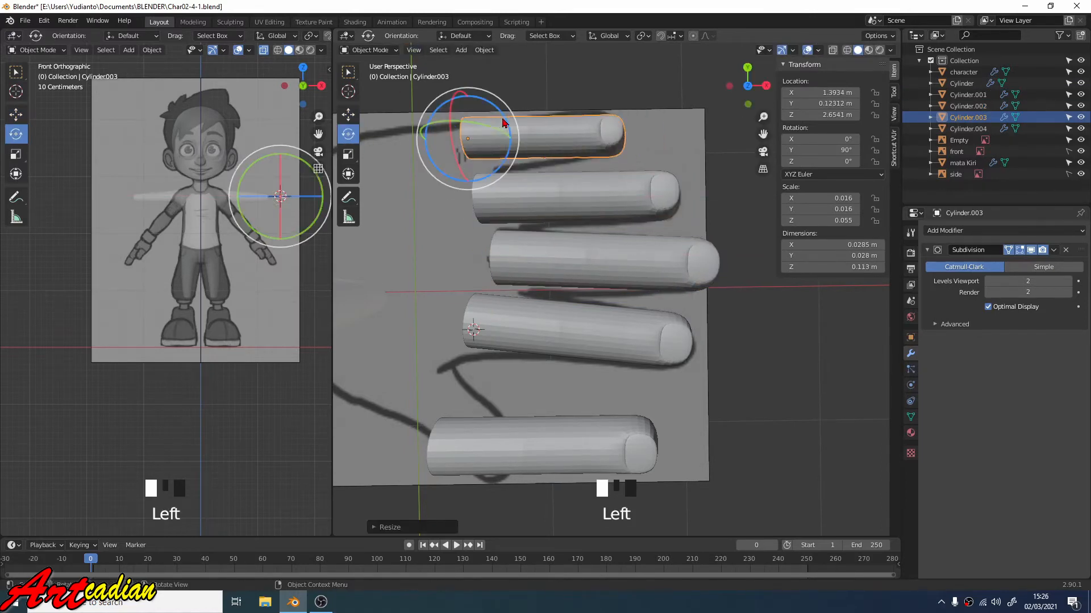
left_click_drag(504, 120, 468, 107)
left_click(348, 115)
left_click_drag(511, 151, 502, 151)
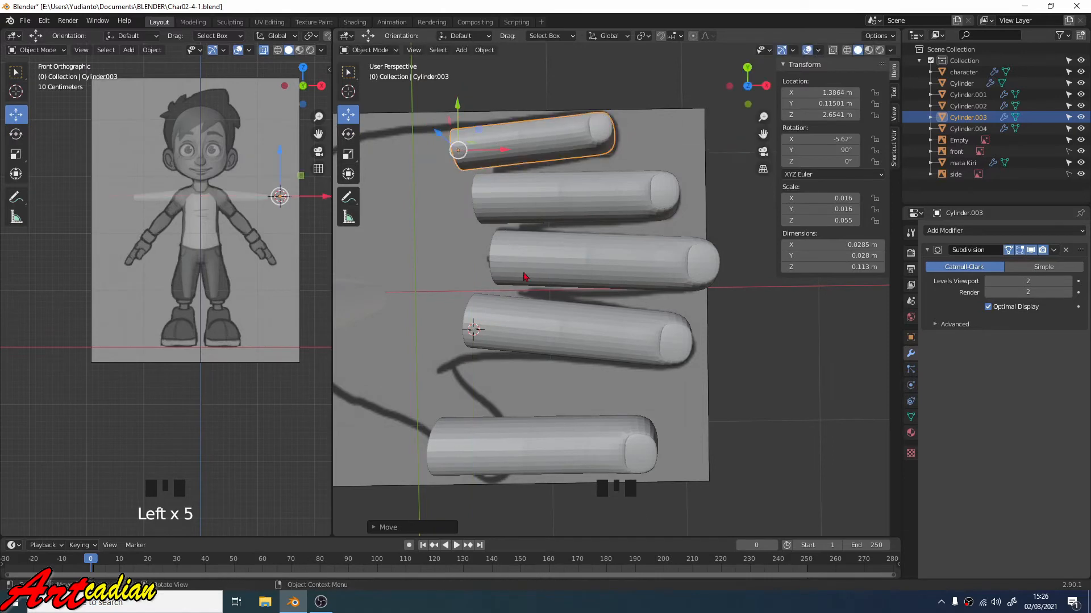
- Open the thumb copy in edit mode with face selection active
left_click(524, 276)
middle_click_drag(524, 277, 565, 331)
scroll(565, 331, "down", 1)
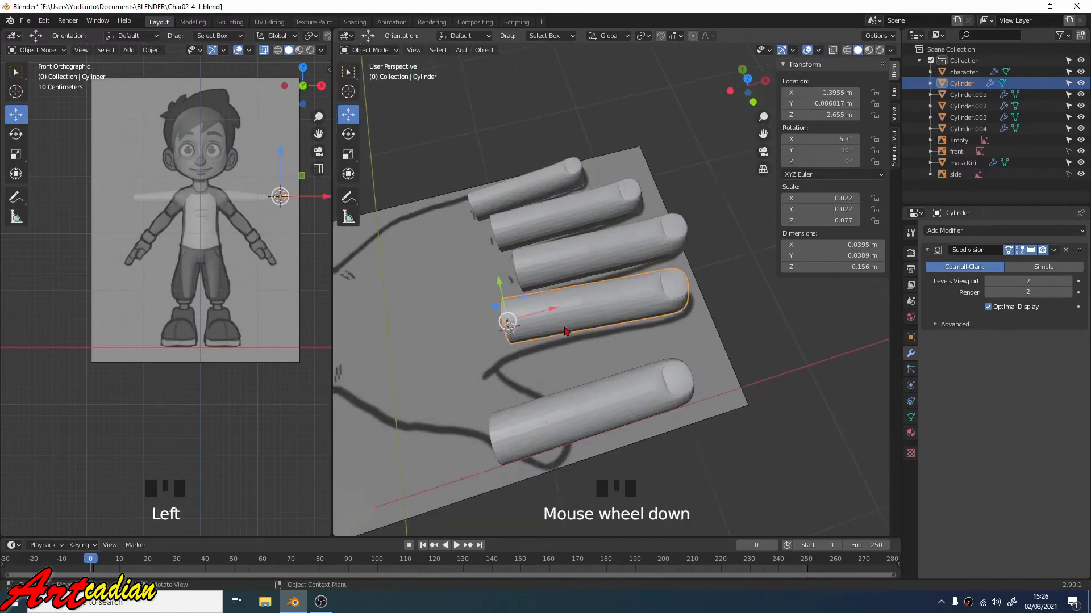
left_click(608, 386)
middle_click_drag(517, 263, 450, 162)
key("Tab")
left_click(539, 344)
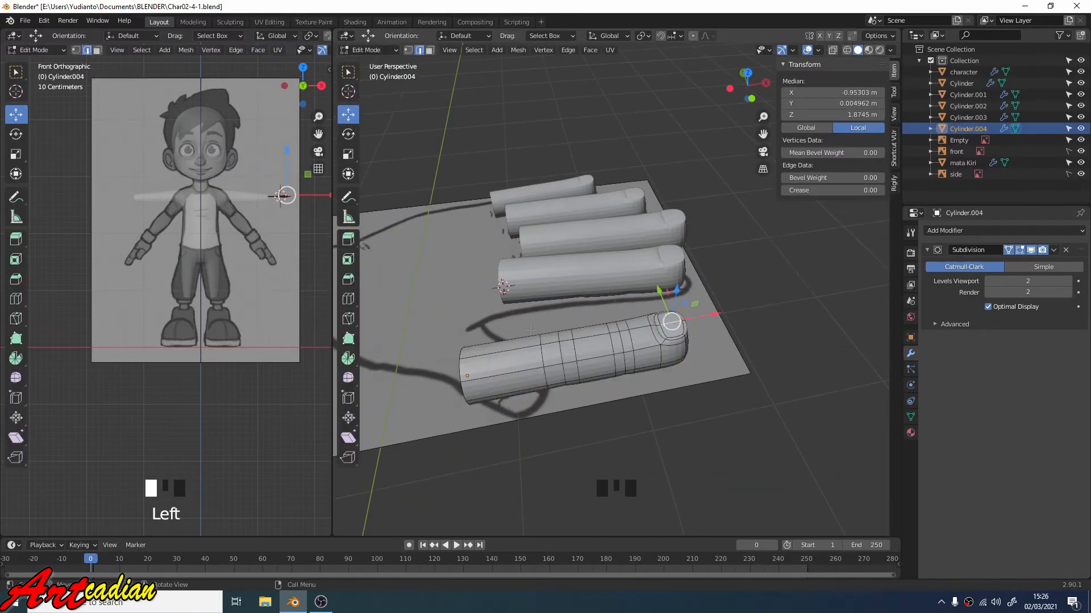
middle_click_drag(530, 330, 502, 341)
key("3")
left_click(514, 352)
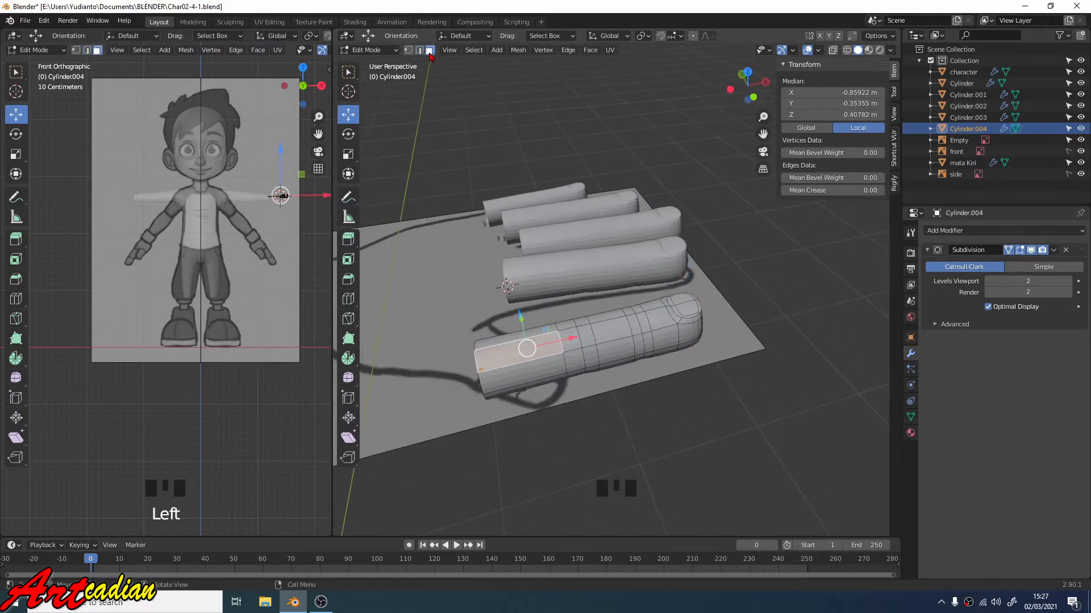
- Delete the face loop at the thumb's base together with the narrow joint loop beside it
left_click(517, 357, "alt")
left_click(565, 336, "alt+shift")
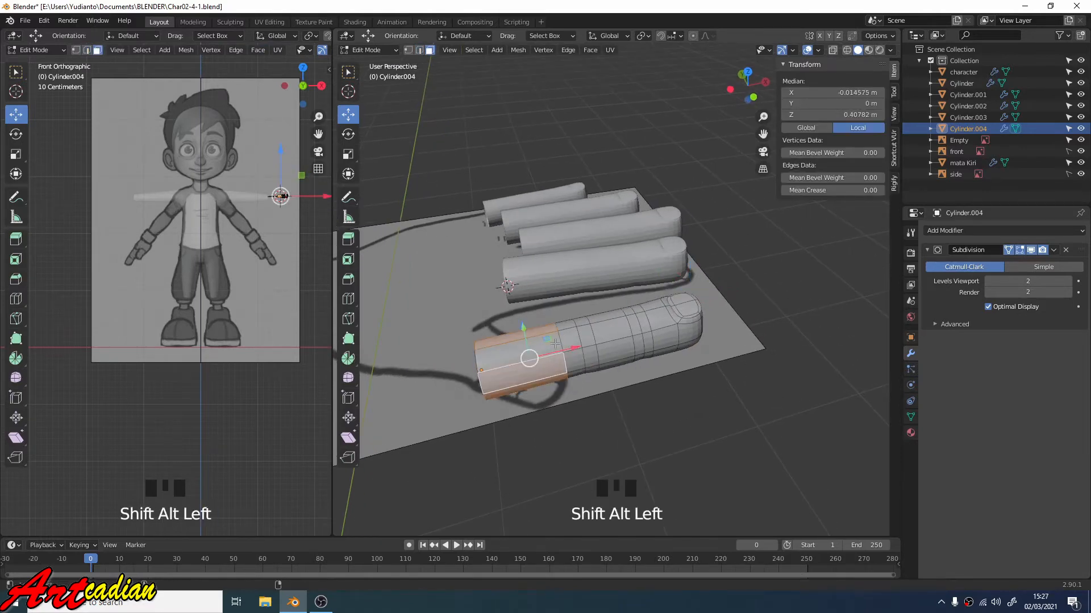
left_click(571, 339, "alt+shift")
left_click(634, 428)
left_click(524, 359, "alt")
left_click(570, 339, "alt+shift")
left_click(570, 339, "alt+shift")
left_click(570, 339, "alt+shift")
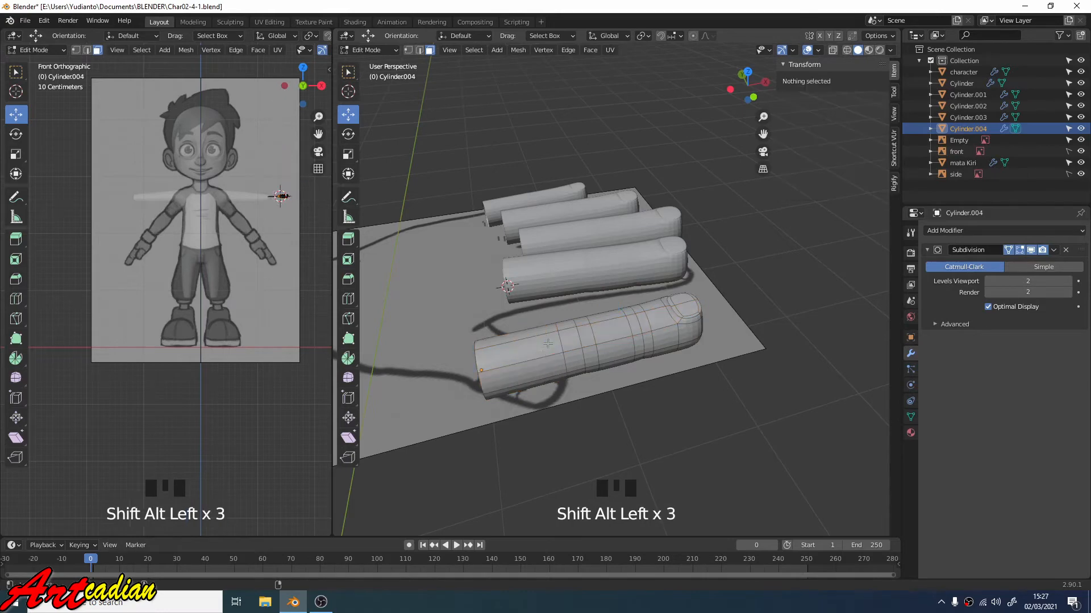
left_click(569, 339, "alt+shift")
left_click(568, 339)
left_click(569, 339, "shift")
left_click(569, 339, "alt+shift")
left_click(569, 339, "alt+shift")
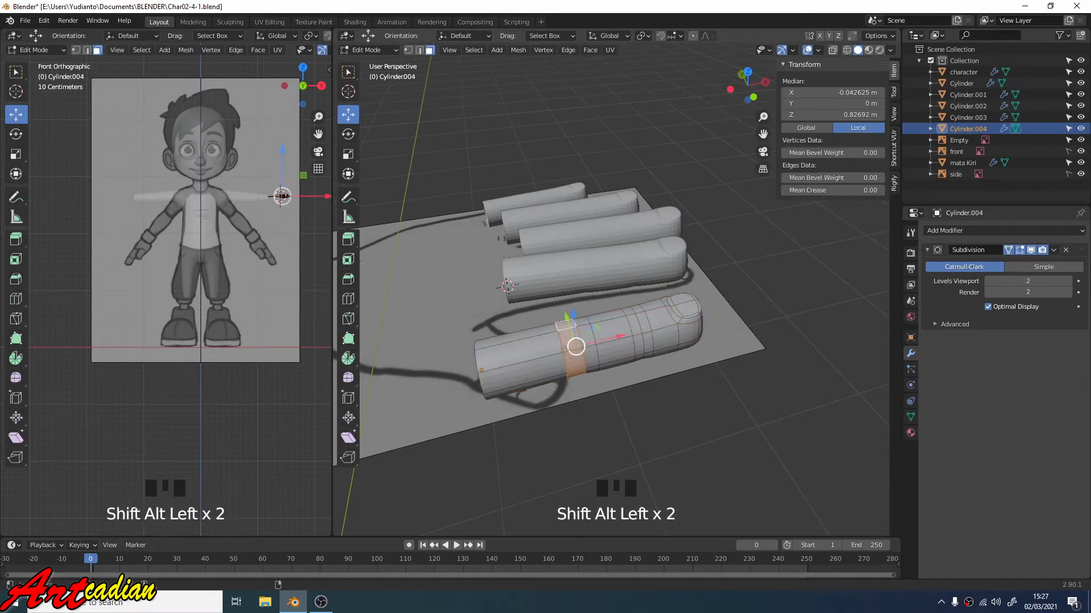
left_click(522, 358, "alt+shift")
middle_click_drag(685, 383, 521, 280)
key("x")
left_click(652, 393)
left_click(352, 132)
left_click(379, 51)
left_click(379, 63)
left_click(601, 389)
left_click(601, 389)
left_click(369, 50)
left_click(375, 68)
- Select the vertex loop around the thumb's open base and snap the 3D cursor to its centre
key("1")
left_click(607, 300, "shift")
left_click(607, 300, "shift")
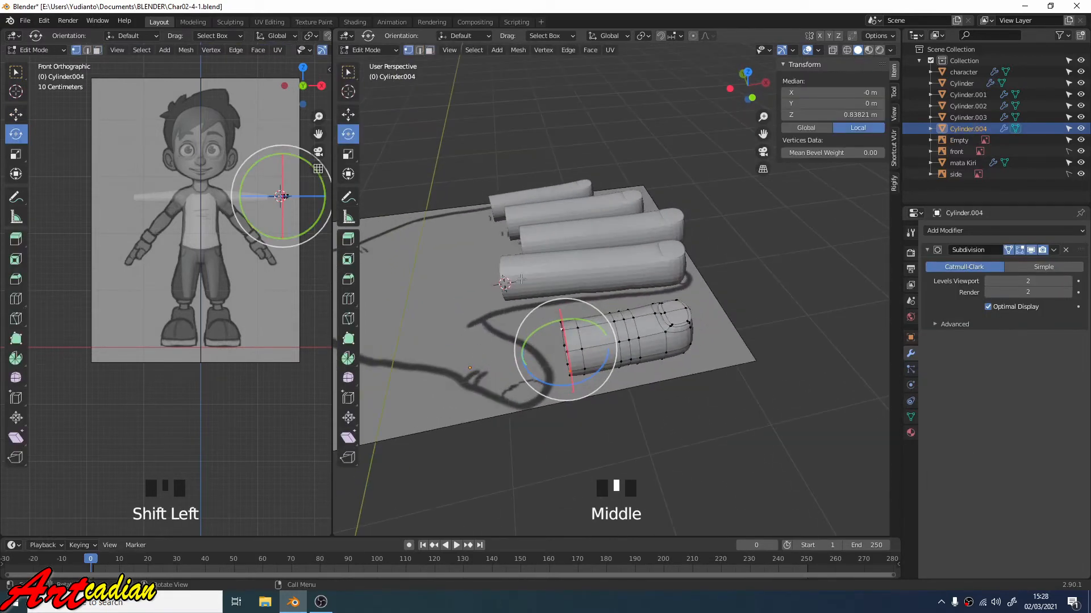
left_click(500, 52)
left_click(516, 51)
mouse_move(528, 88)
left_click(631, 141)
mouse_move(610, 227)
middle_mouse_down()
mouse_move(639, 228)
mouse_move(616, 219)
middle_mouse_up()
- Return to object mode and set the thumb's origin to the 3D cursor
left_click(387, 52)
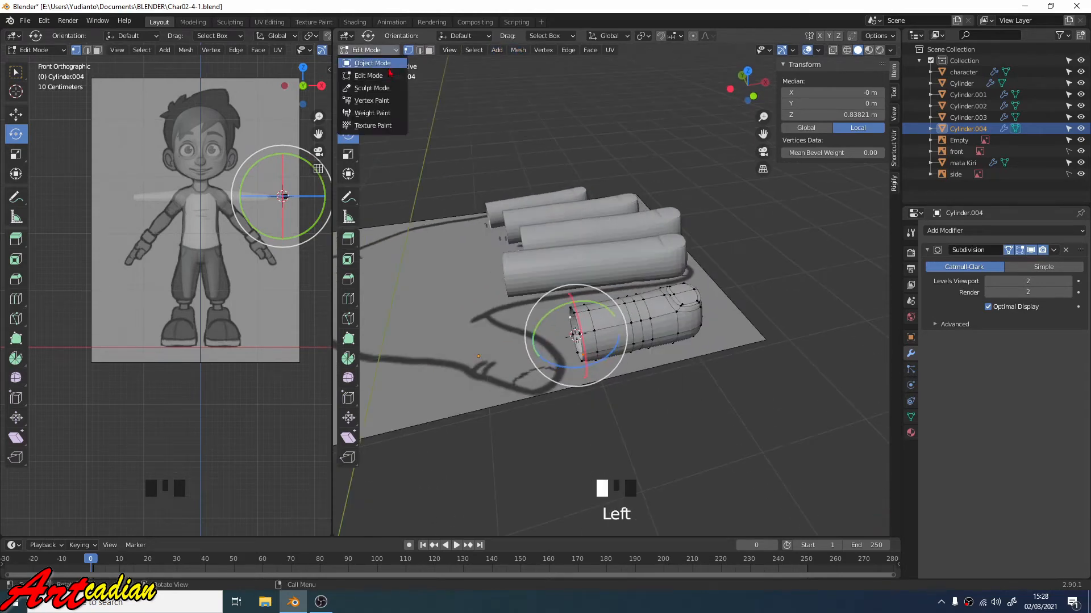
left_click(386, 64)
double_click(620, 340)
middle_click_drag(619, 338, 616, 351)
left_click(487, 51)
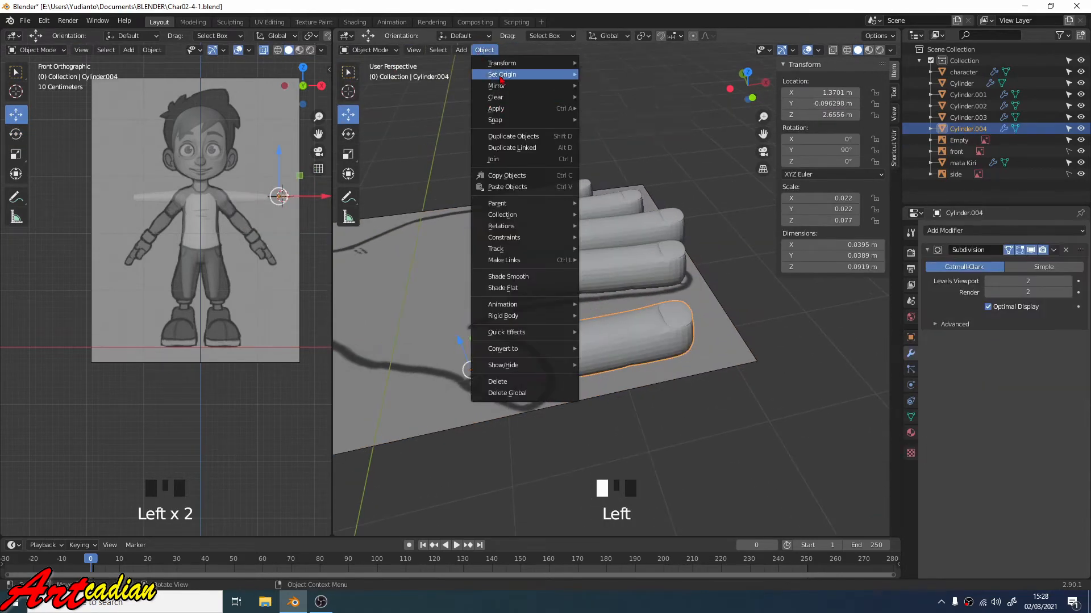
mouse_move(499, 119)
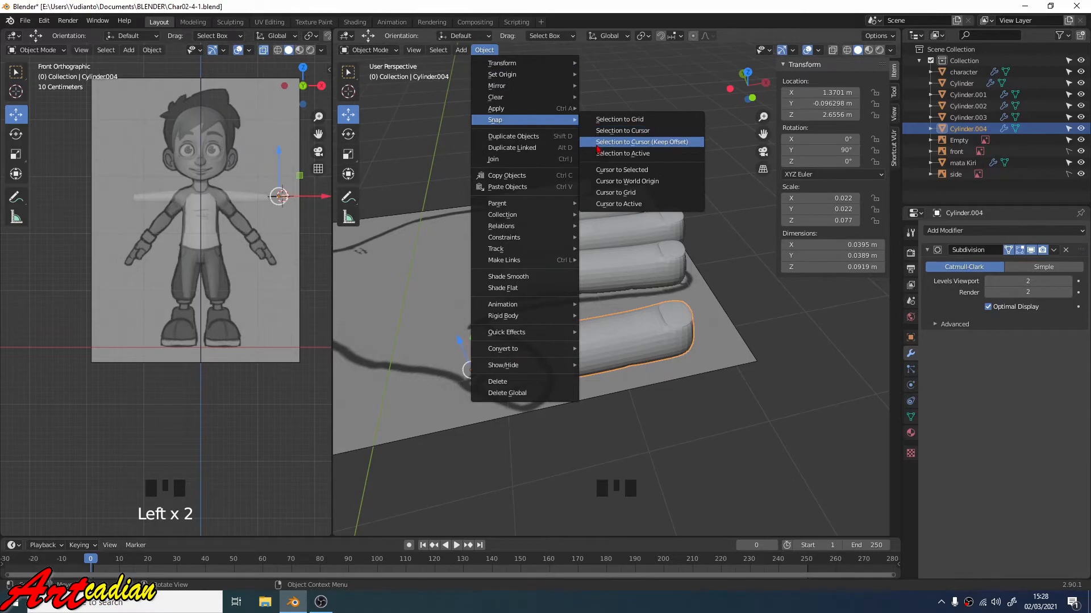
mouse_move(499, 75)
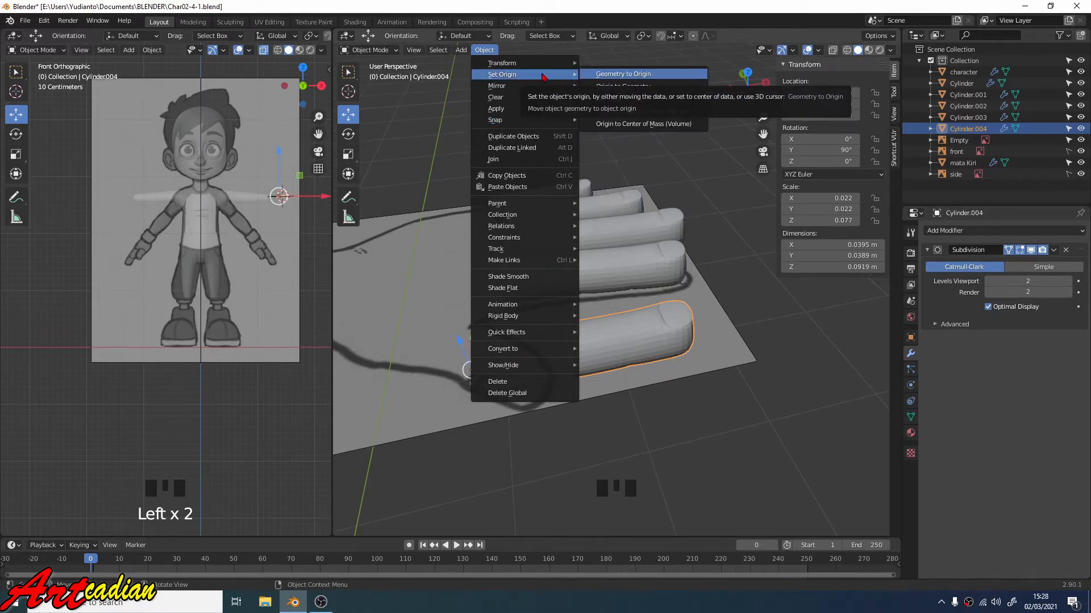
left_click(619, 97)
middle_click_drag(645, 350, 605, 390)
- Move the thumb back along X to about 1.381 m, over the base of the drawn thumb
left_click(617, 380)
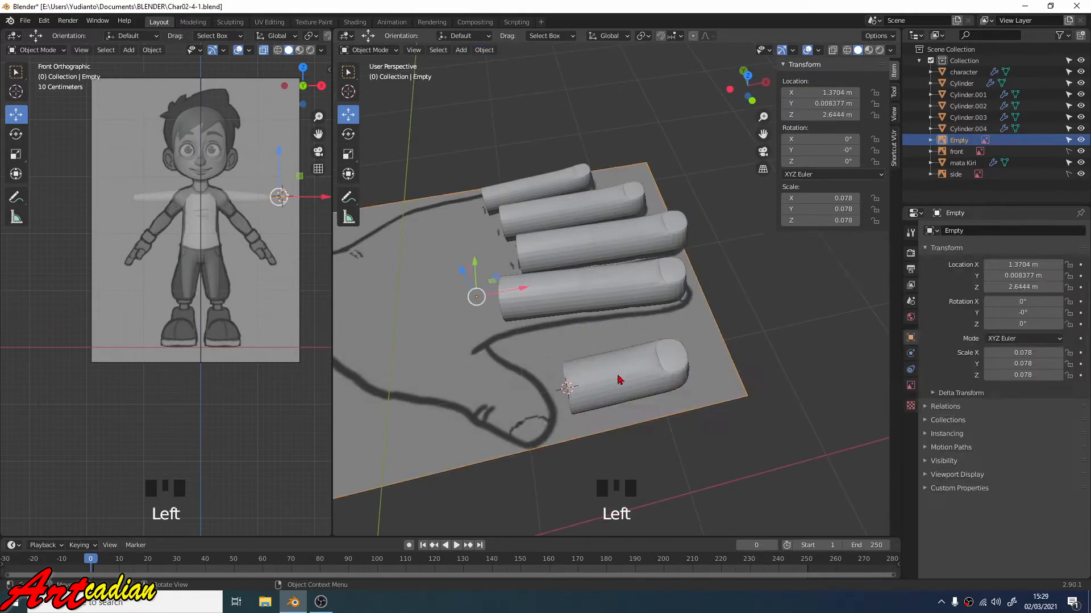
left_click(618, 379)
left_click_drag(612, 379, 534, 392)
scroll(568, 363, "down", 4)
middle_click_drag(637, 289, 633, 302)
- Rotate the thumb to an X rotation of 45° with snapped increments
left_click(349, 134)
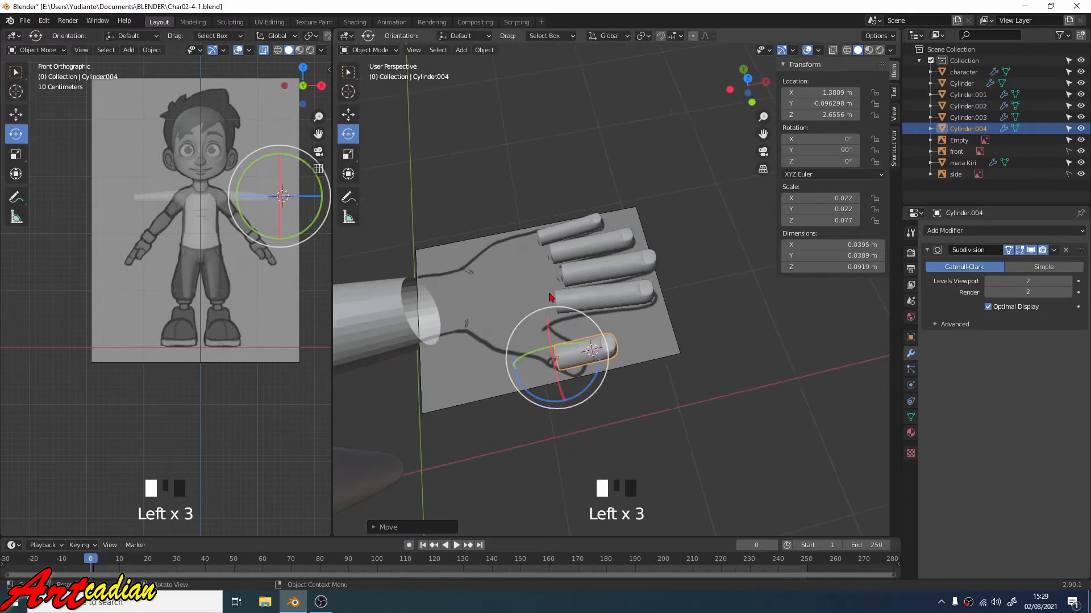
scroll(551, 318, "up", 4)
middle_click_drag(547, 382, 603, 332)
left_click_drag(636, 367, 578, 352, "ctrl")
- Move the thumb onto the drawn thumb at about X 1.357 m, Y -0.056 m and Z 2.659 m
left_click(347, 115)
left_click(660, 358)
left_click(660, 358)
middle_click_drag(637, 324, 506, 321)
left_click_drag(437, 250, 451, 249)
middle_click_drag(505, 384, 573, 388)
- Try a free trackball rotation of the thumb and undo it
left_click(349, 135)
left_click_drag(477, 340, 500, 364)
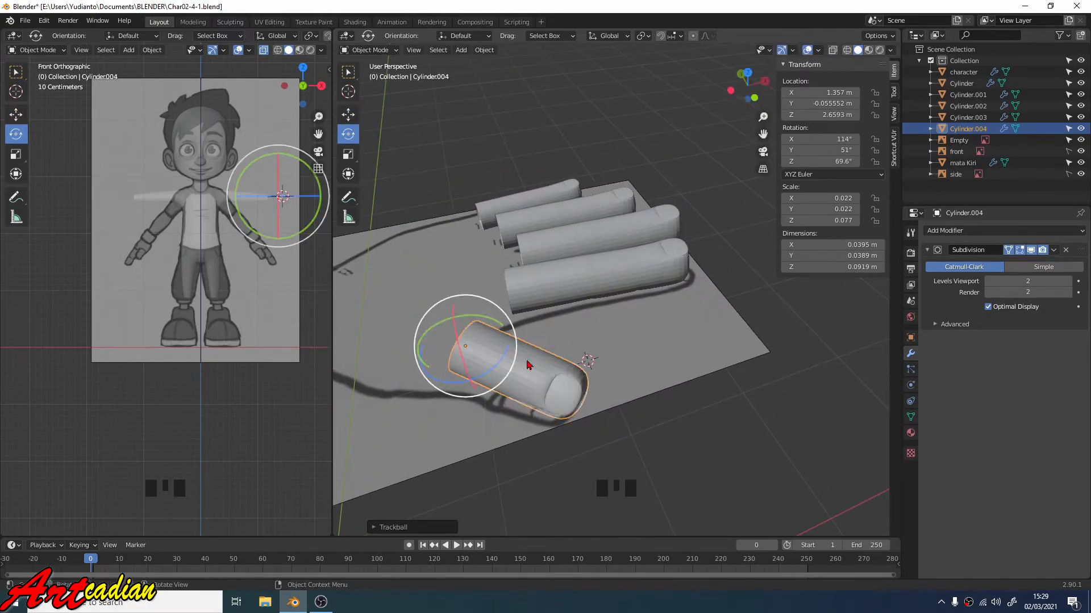
middle_click_drag(526, 363, 554, 349)
key("ctrl+z")
- Set the transform orientation to Local and rotate the thumb about its own axes to about 94.1°, 34° and 52.2°
left_click(467, 36)
left_click(548, 36)
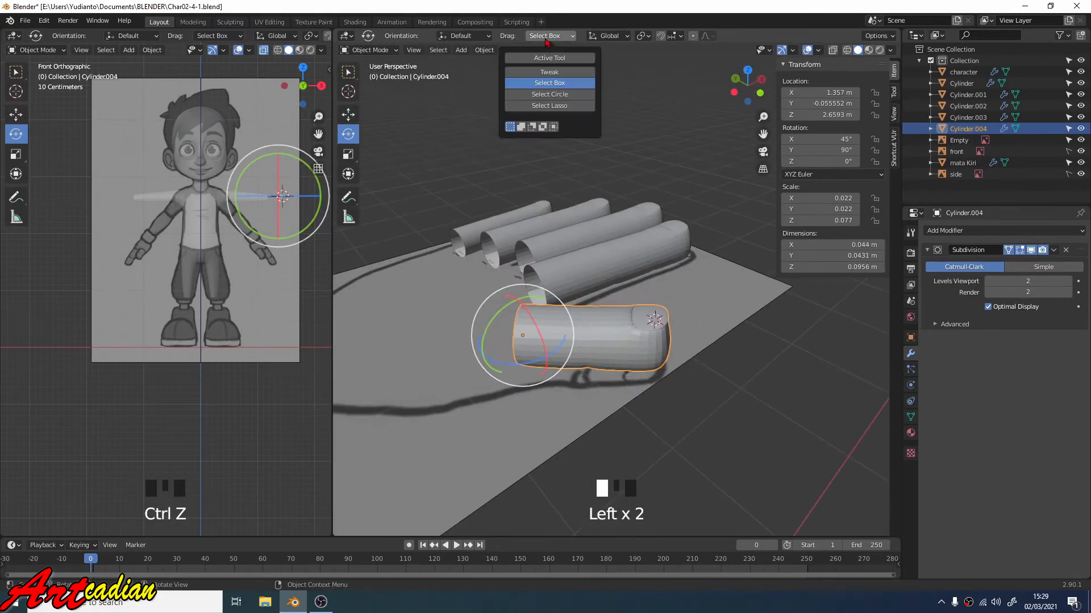
left_click(607, 36)
left_click(557, 85)
left_click_drag(510, 326, 513, 363)
middle_click_drag(628, 292, 591, 301)
middle_click_drag(590, 301, 704, 352)
left_click(706, 390)
left_click(733, 372)
left_click_drag(712, 420, 724, 421)
middle_click_drag(721, 417, 546, 307)
- Lower the thumb slightly along its local Y axis
left_click(349, 115)
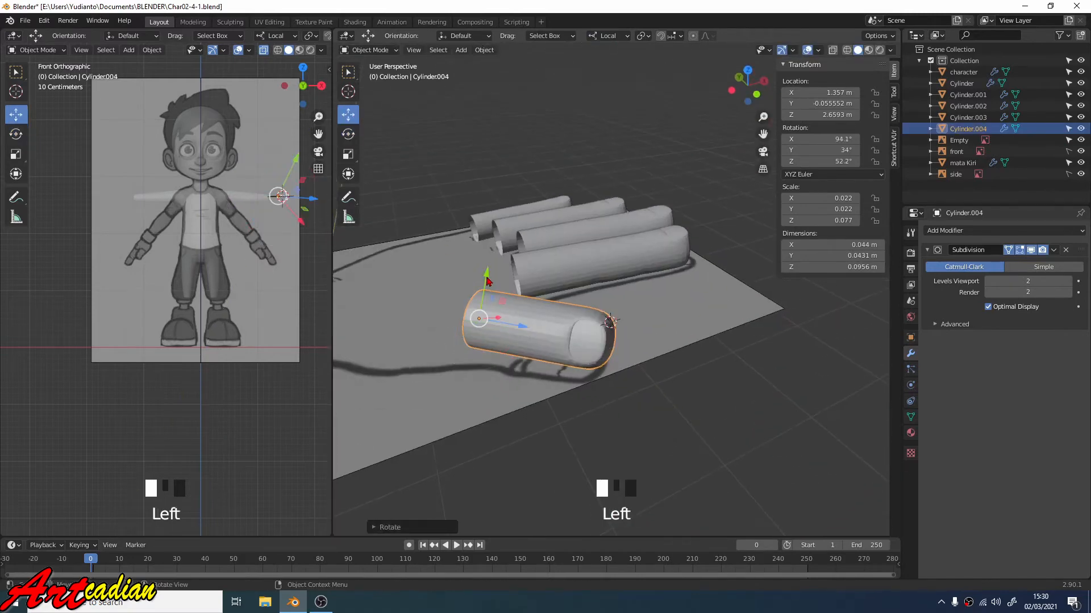
left_click_drag(485, 279, 487, 291)
left_click(532, 402)
- Extend the middle finger's open base edge loop toward the palm along its local Z axis, and return to object mode
middle_click_drag(528, 318, 614, 233)
left_click(609, 301)
left_click(371, 50)
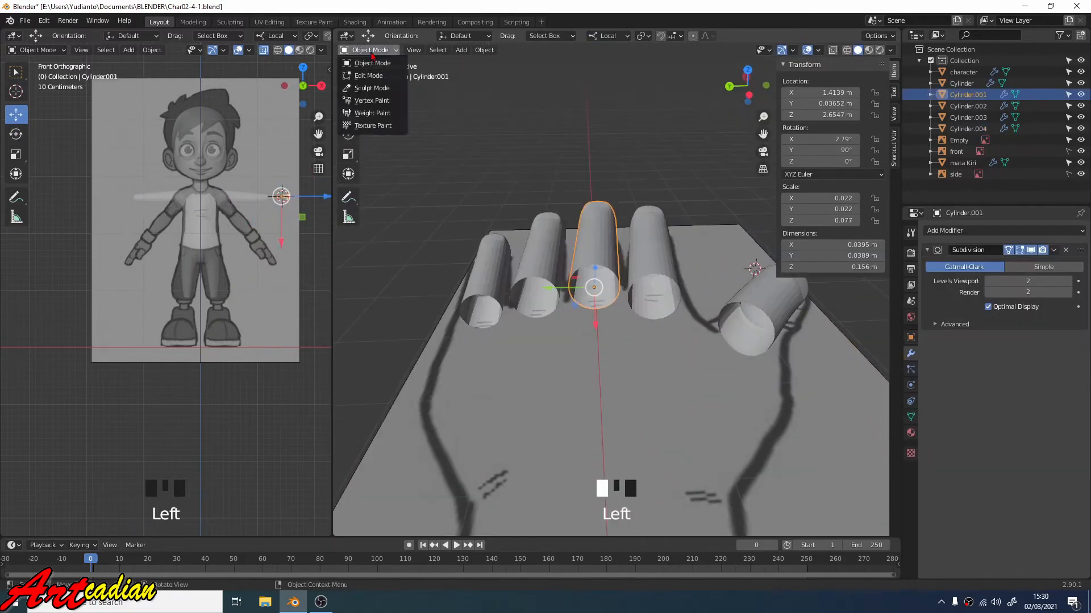
left_click(371, 76)
left_click(348, 134)
middle_click_drag(603, 273, 629, 344)
left_click(629, 350, "alt")
left_click(348, 114)
left_click_drag(614, 327, 619, 348)
left_click(673, 354)
left_click(368, 51)
left_click(370, 62)
- Extend the index finger's open base loop toward the palm to about -0.214 m on local Z, and return to object mode
left_click(666, 327)
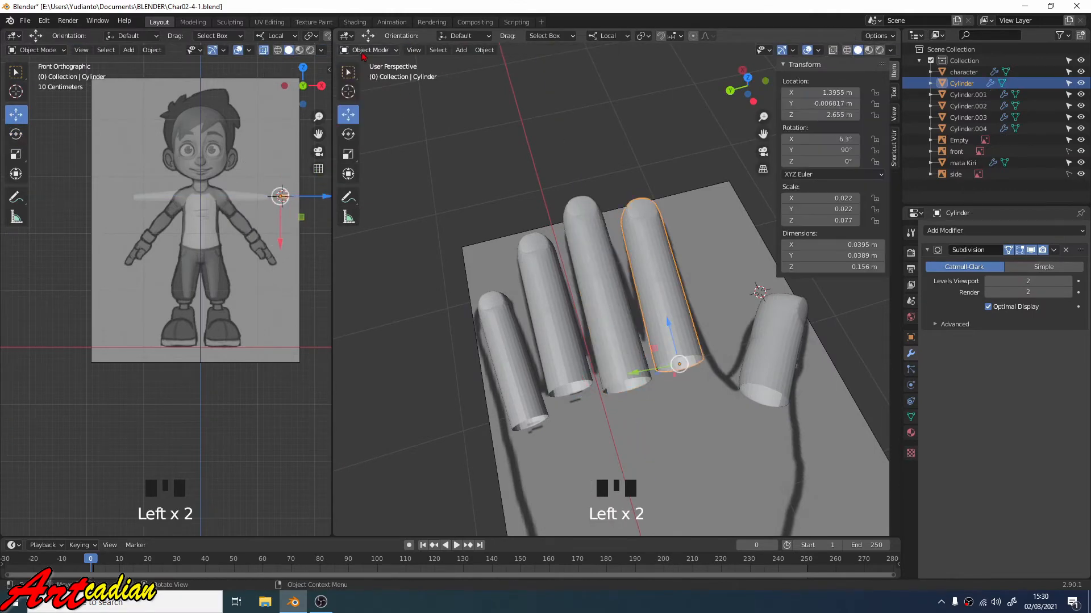
left_click(368, 51)
left_click(371, 75)
left_click(672, 363, "alt")
left_click_drag(668, 324, 639, 373)
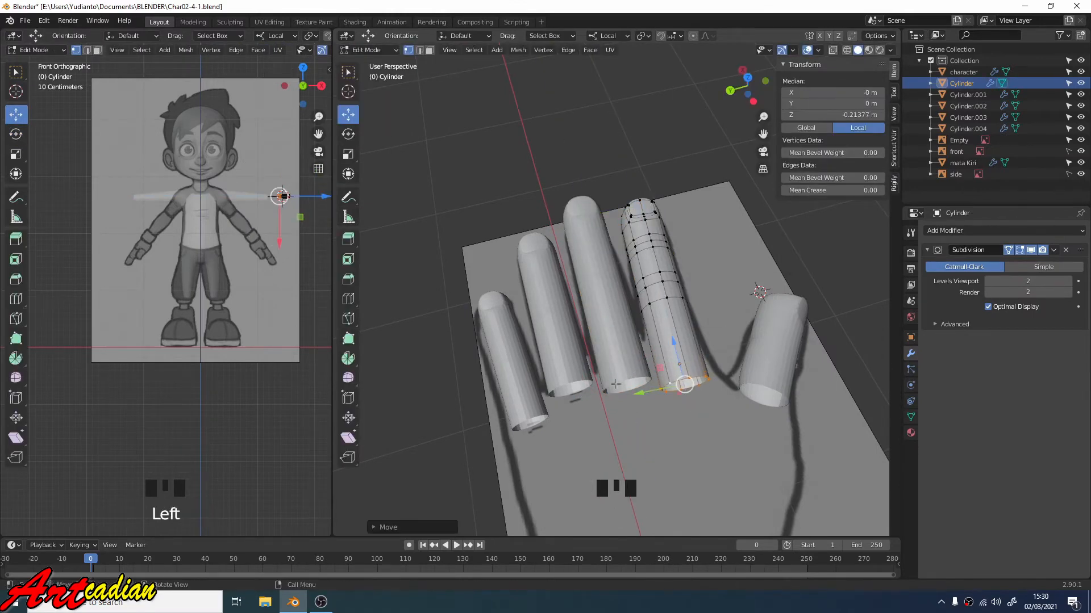
left_click(573, 316)
left_click(372, 50)
left_click(371, 63)
- Open the ring finger in edit mode
left_click(536, 299)
left_click(372, 51)
left_click(371, 75)
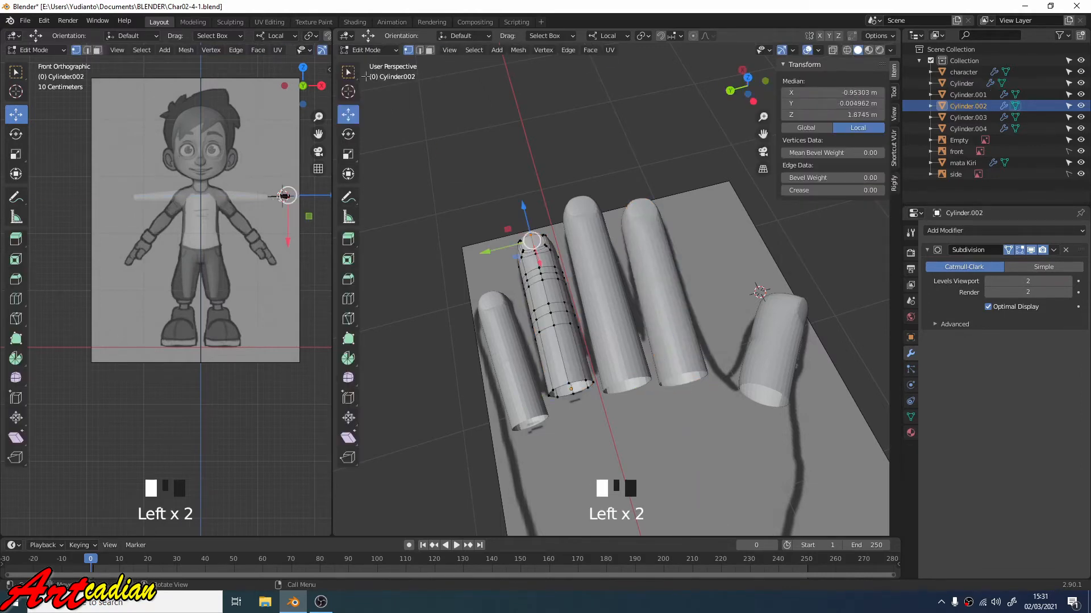
- Select the ring finger's open base edge loop, shift it along the finger and scale it up slightly
left_click(580, 379, "alt")
left_click_drag(561, 347, 566, 368)
scroll(613, 328, "up", 3)
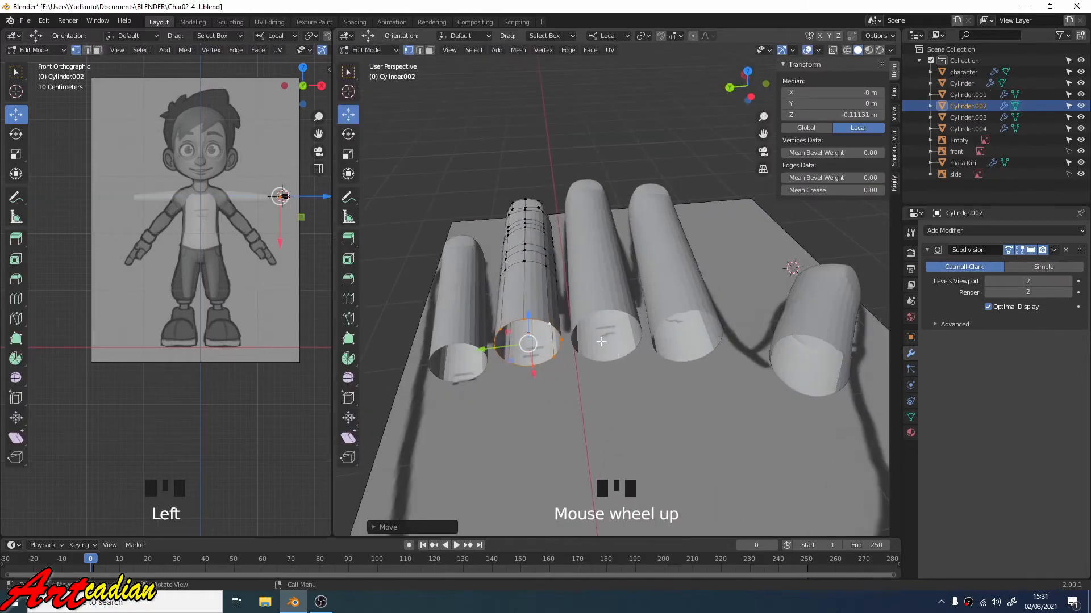
key("s")
left_click(607, 341)
left_click(608, 340)
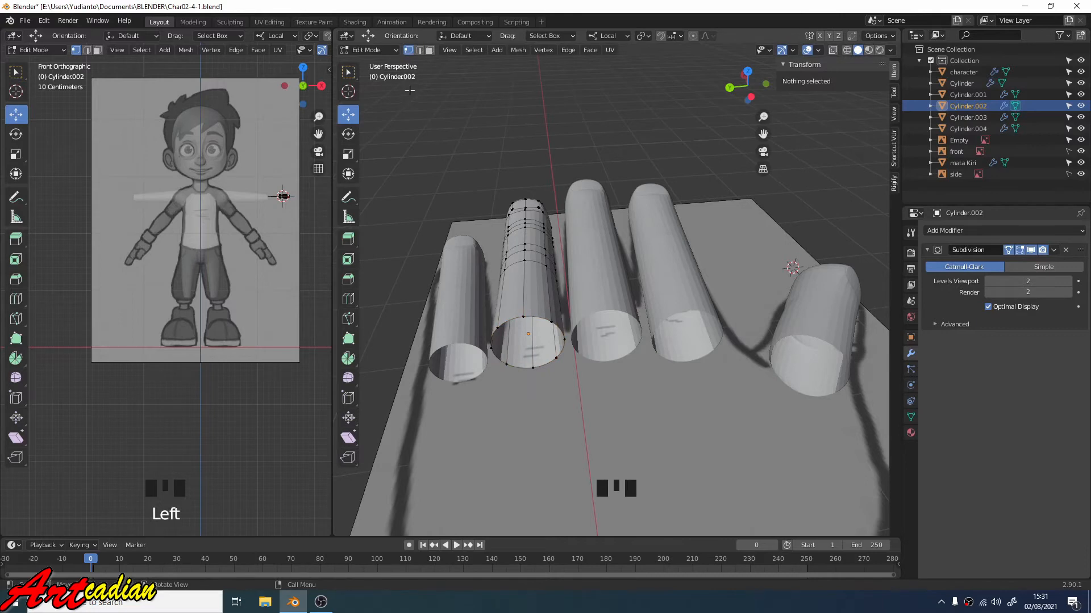
- Return to Object Mode and join the four finger cylinders into one object, leaving the thumb separate
left_click(390, 52)
left_click(388, 63)
mouse_move(551, 258)
middle_mouse_down()
mouse_move(501, 297)
mouse_move(541, 261)
middle_mouse_up()
left_click(464, 295)
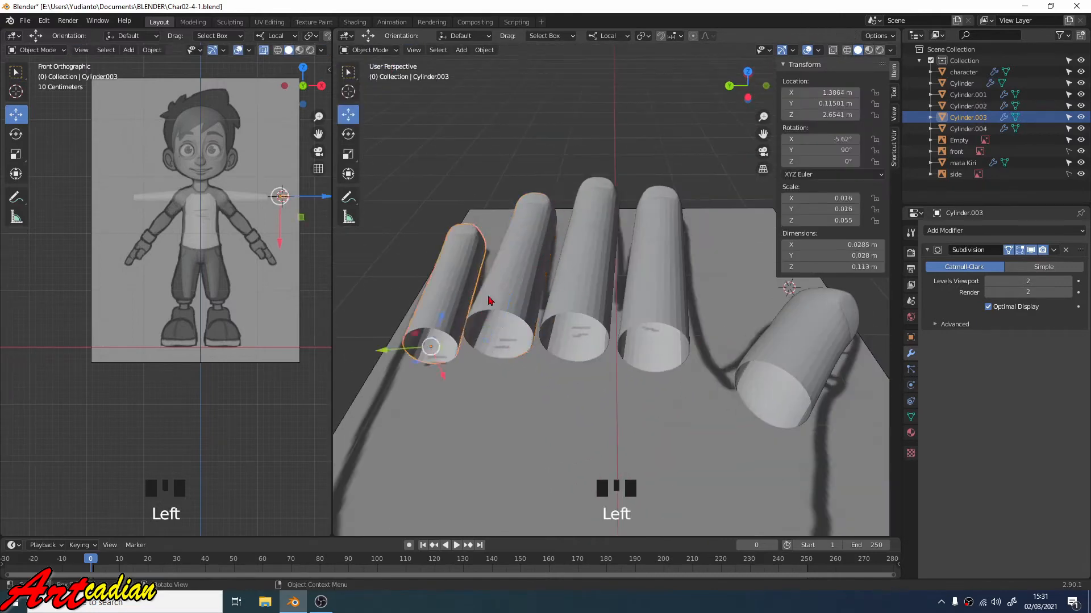
left_click(488, 301, "shift")
left_click(580, 273, "shift")
left_click(653, 304, "shift")
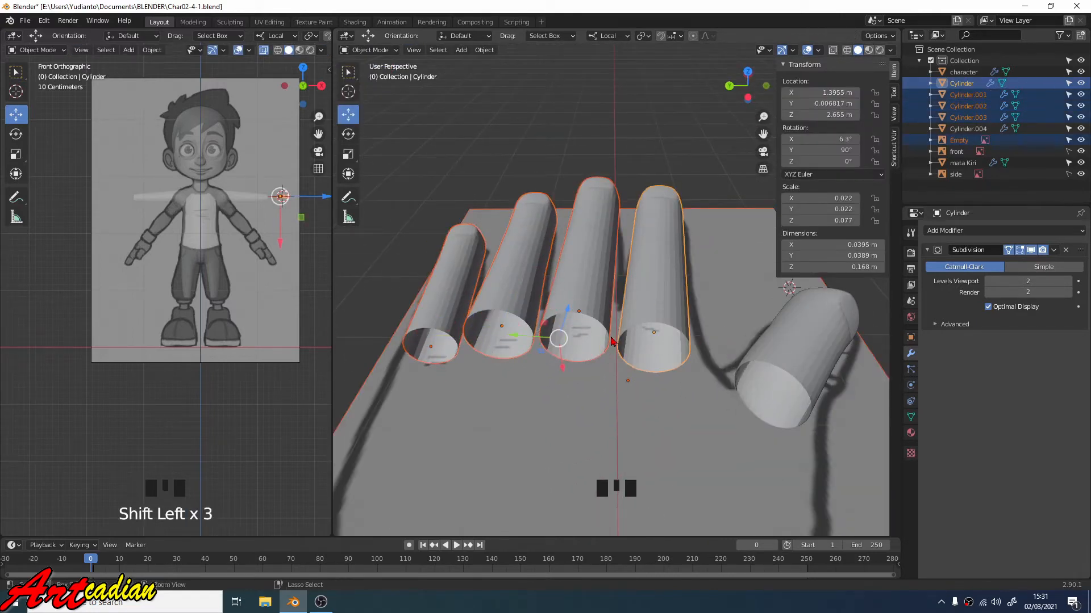
key("ctrl+j")
- Enter Edit Mode on the joined fingers and scale the index finger's base edge loop in vertex selection
left_click(546, 131)
left_click(590, 227)
middle_click_drag(591, 233, 589, 195)
left_click(381, 51)
left_click(380, 74)
middle_click_drag(637, 298, 585, 263)
key("1")
left_click(650, 334, "alt")
key("s")
- Scale the base edge loops of the neighbouring fingers, through to the pinky, to bring the adjacent rims close together
left_click(584, 352, "alt")
key("s")
key("s")
left_click(575, 253)
left_click(492, 274, "alt")
key("s")
scroll(634, 212, "down", 2)
scroll(585, 263, "up", 3)
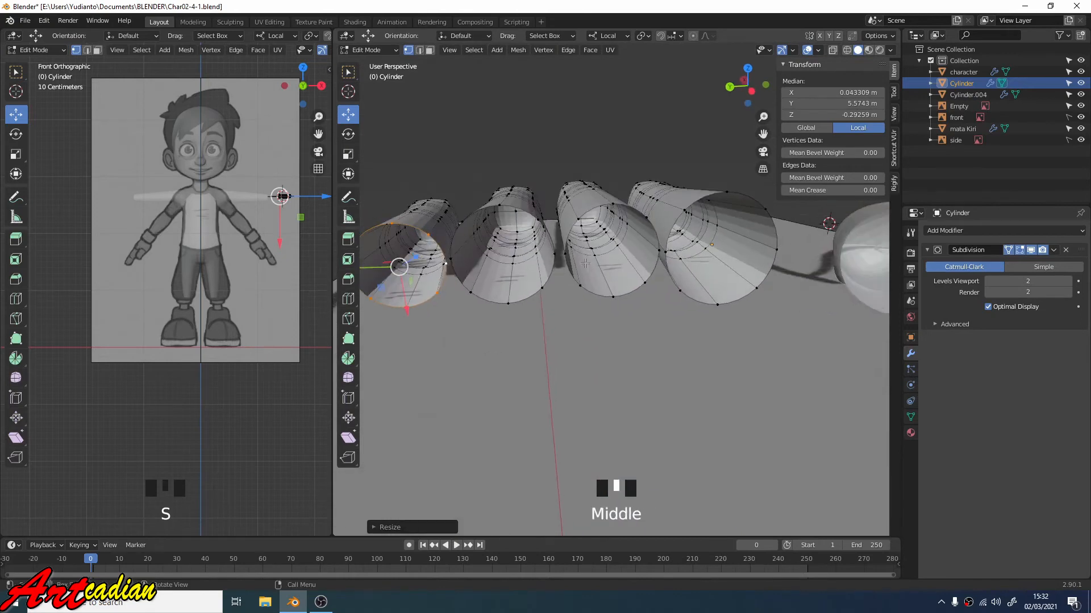
- Merge the facing side vertices of the ring and middle finger rims at their center
left_click(558, 255)
left_click(565, 254, "shift")
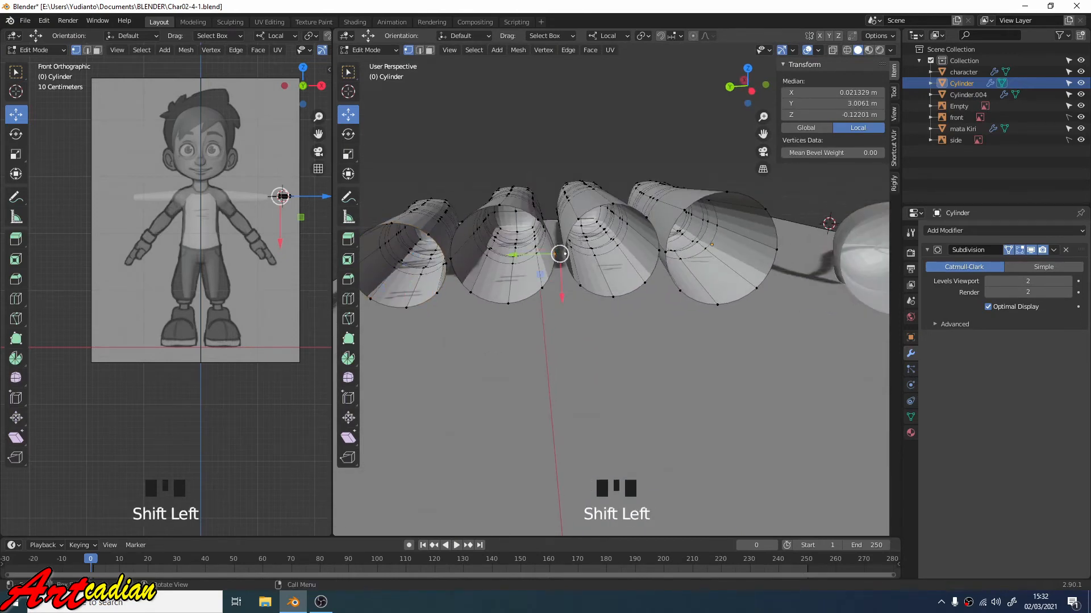
key("m")
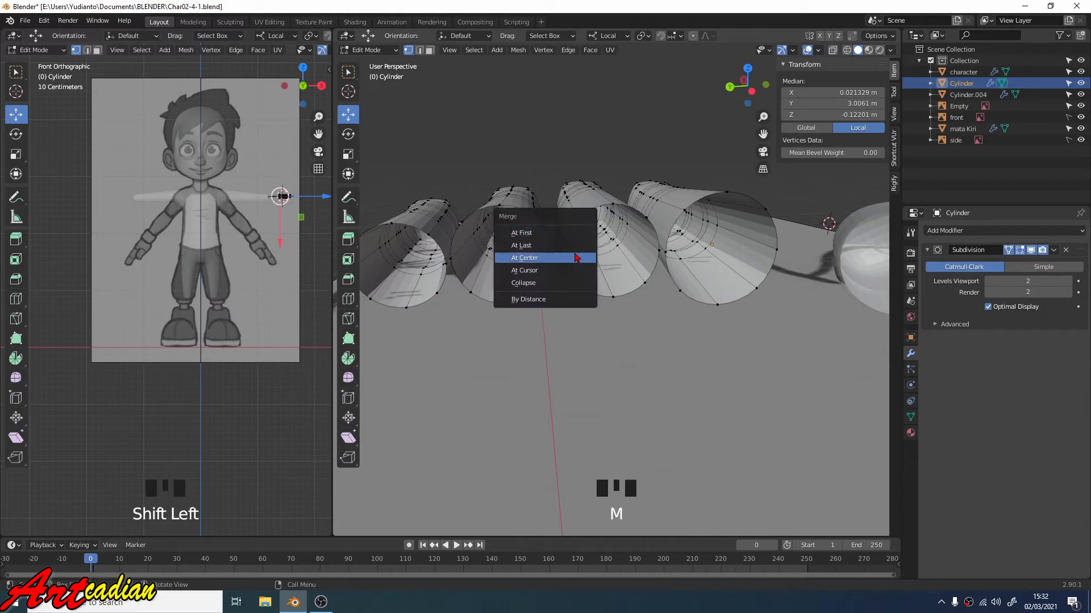
left_click(583, 252)
- Merge the facing side vertices of the middle and index finger rims at their center
middle_click_drag(661, 252, 640, 256)
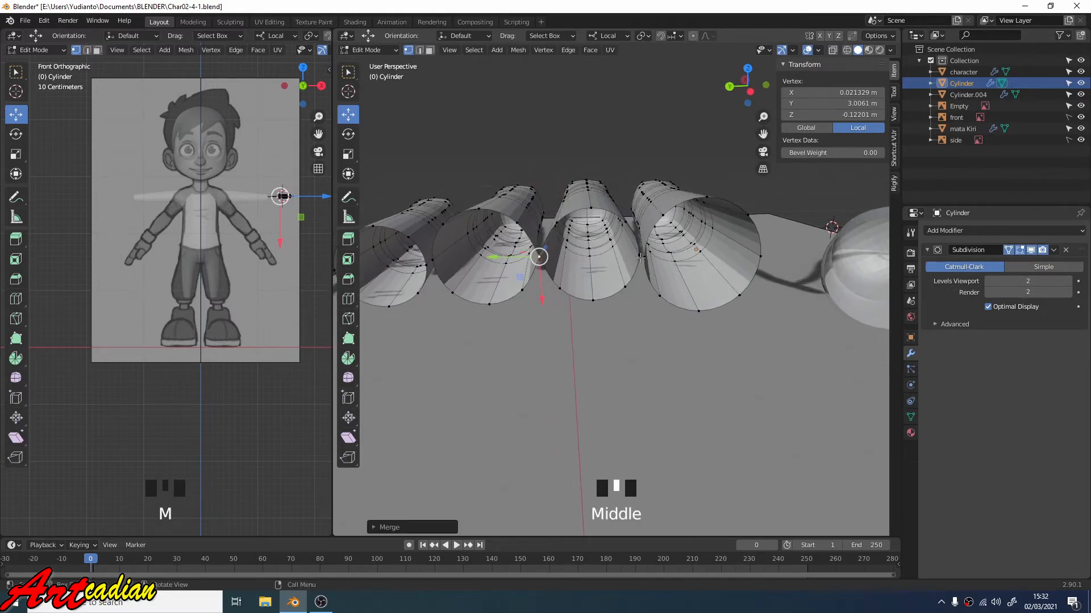
left_click(640, 257)
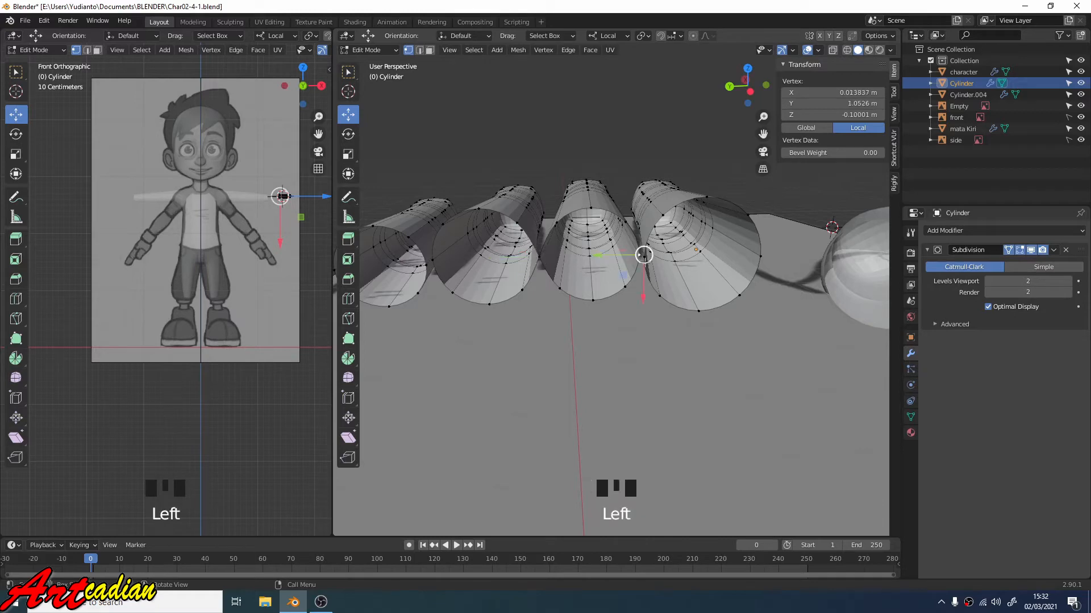
left_click(640, 256, "shift")
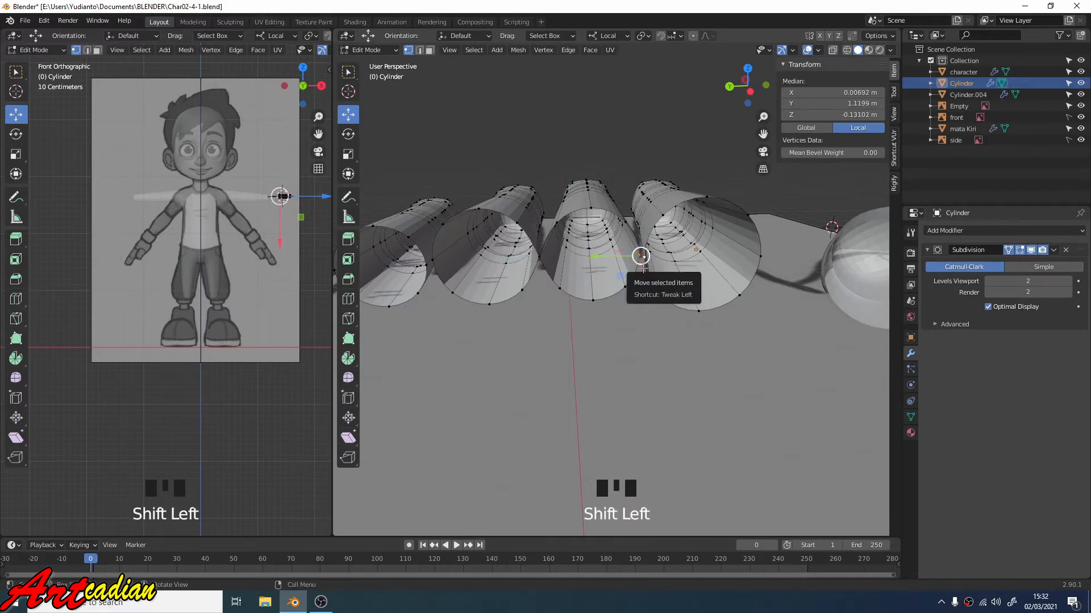
key("m")
left_click(626, 268)
- Merge the facing side vertices of the pinky and ring finger rims at their center
scroll(539, 259, "down", 2)
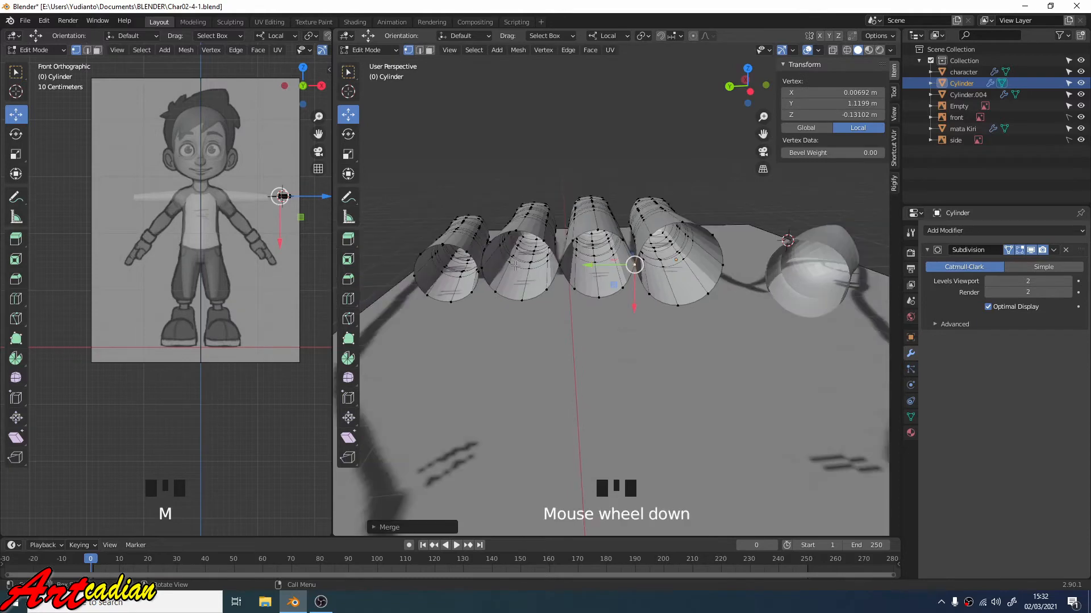
scroll(525, 264, "up", 4)
middle_click_drag(525, 264, 524, 262)
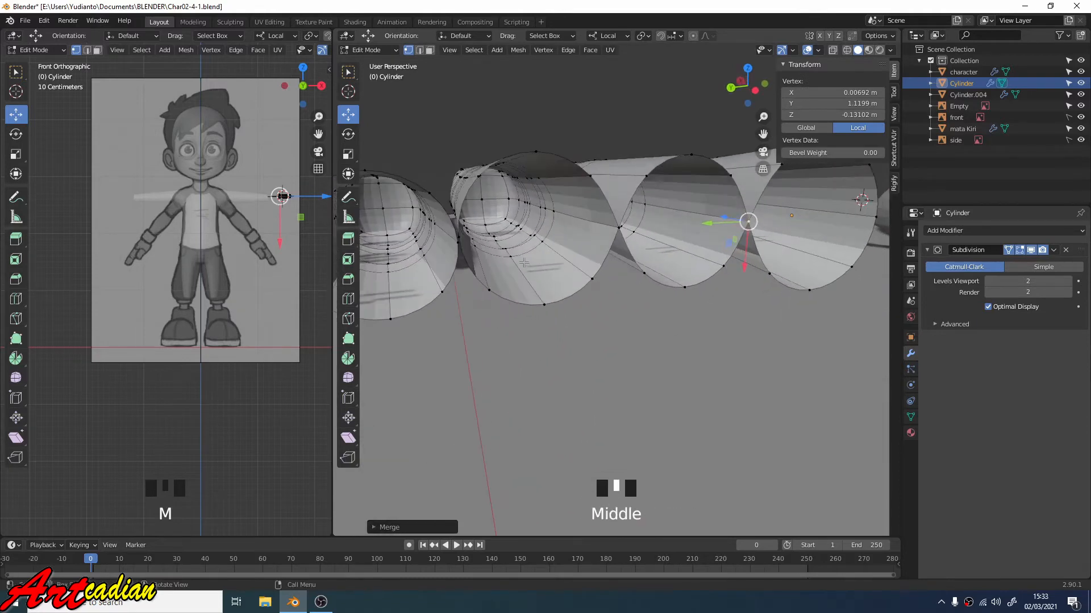
scroll(478, 247, "down", 2)
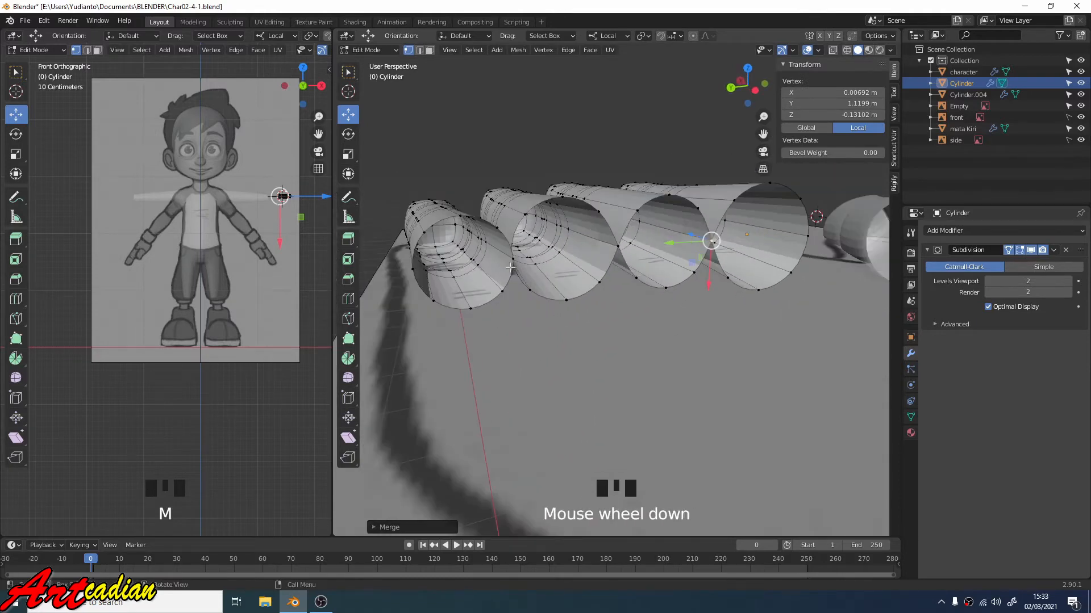
scroll(510, 266, "up", 2)
middle_click_drag(511, 267, 472, 289)
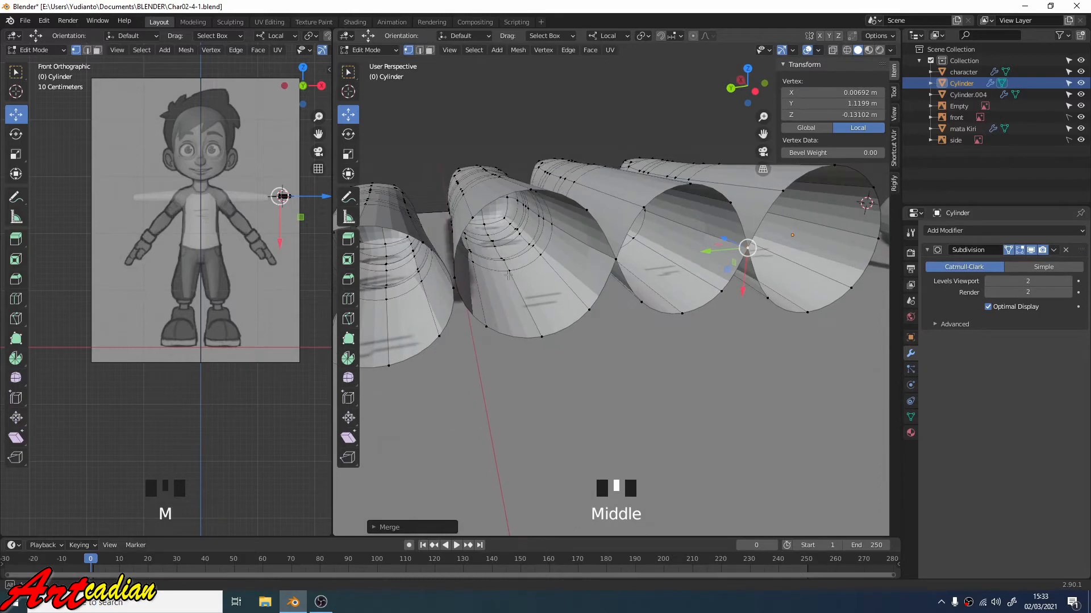
left_click(453, 289)
left_click(455, 272, "shift")
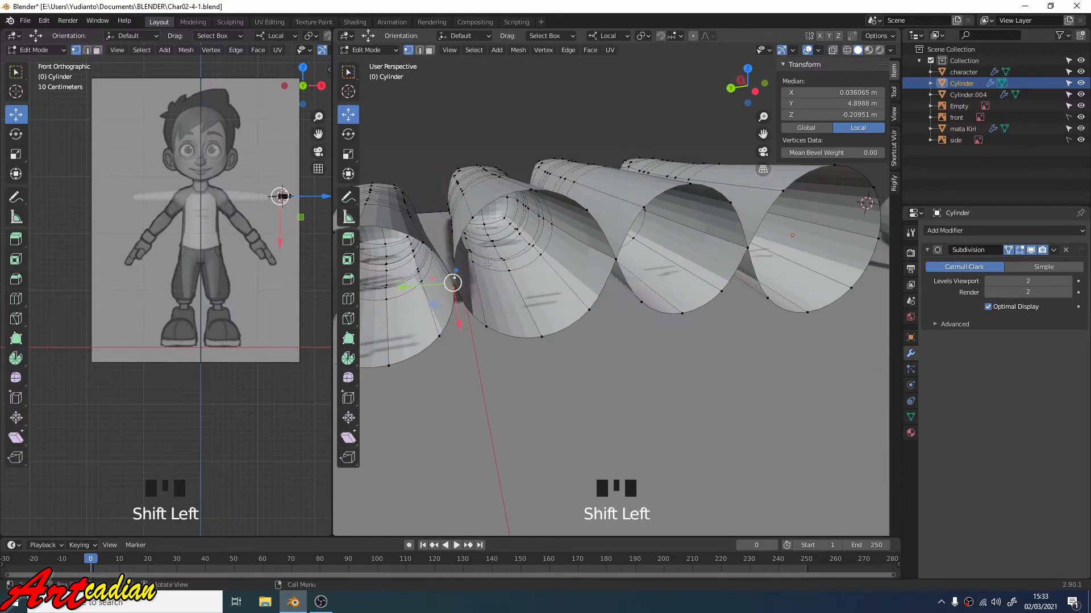
key("m")
left_click(487, 265)
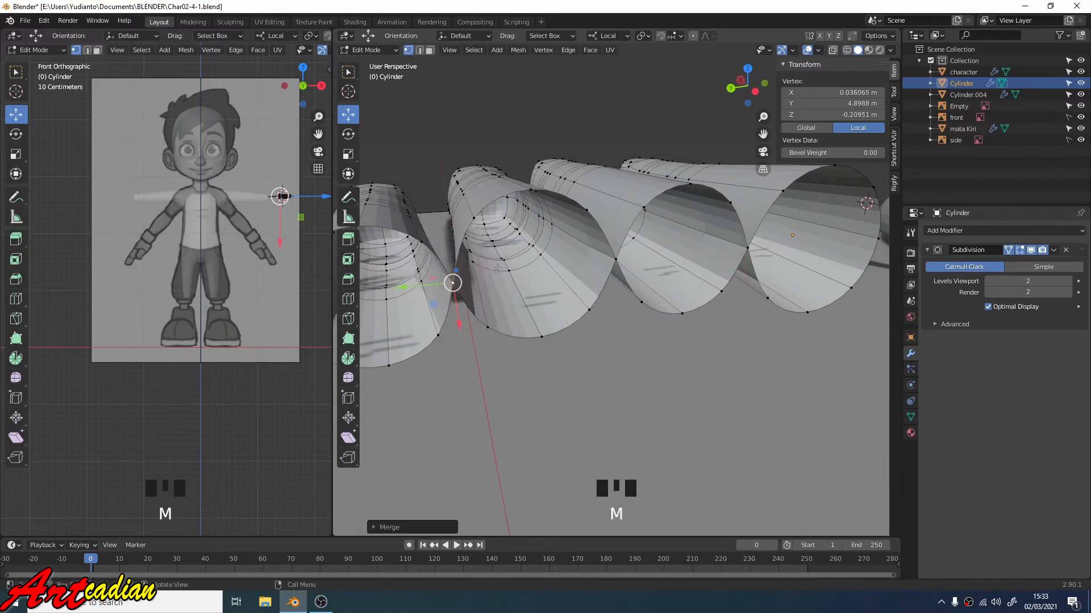
- Merge the adjacent lower rim vertices of the pinky and ring fingers at their center
scroll(499, 280, "down", 2)
middle_click_drag(500, 280, 450, 284)
left_click(449, 290)
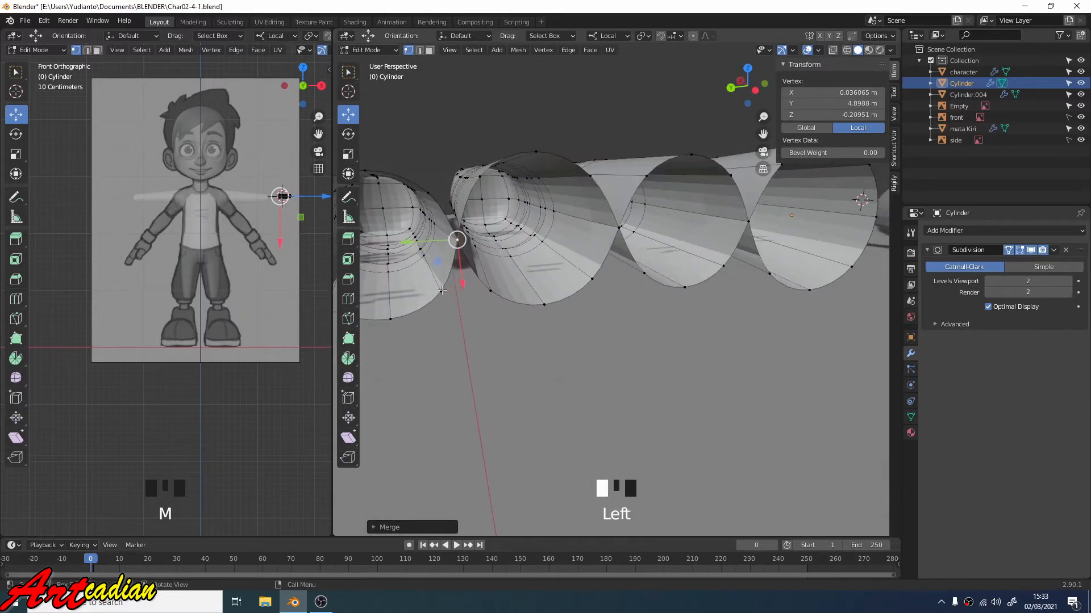
left_click(490, 292, "shift")
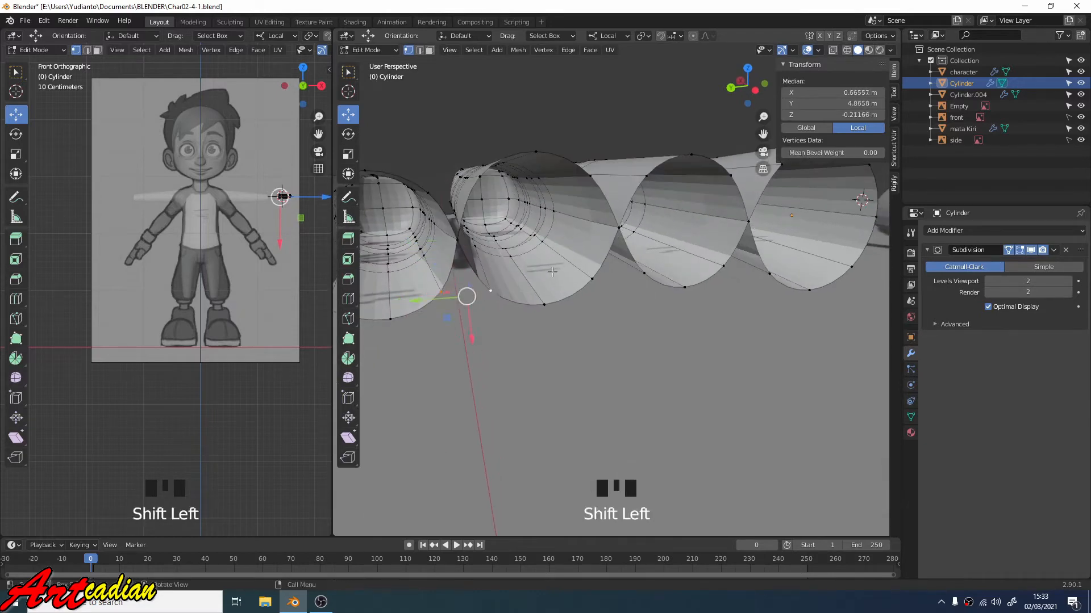
key("m")
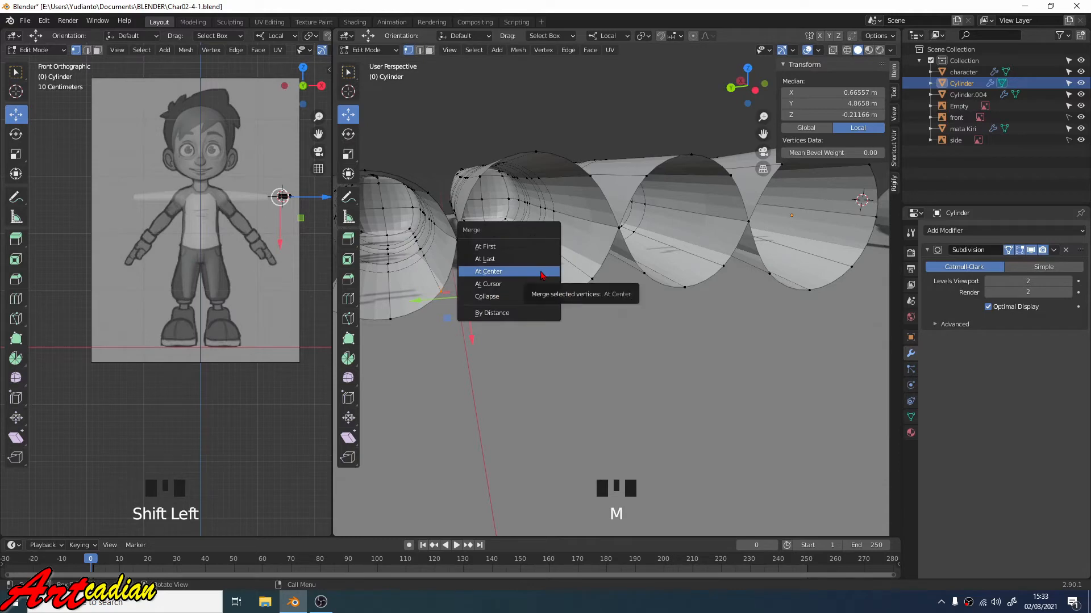
left_click(542, 277)
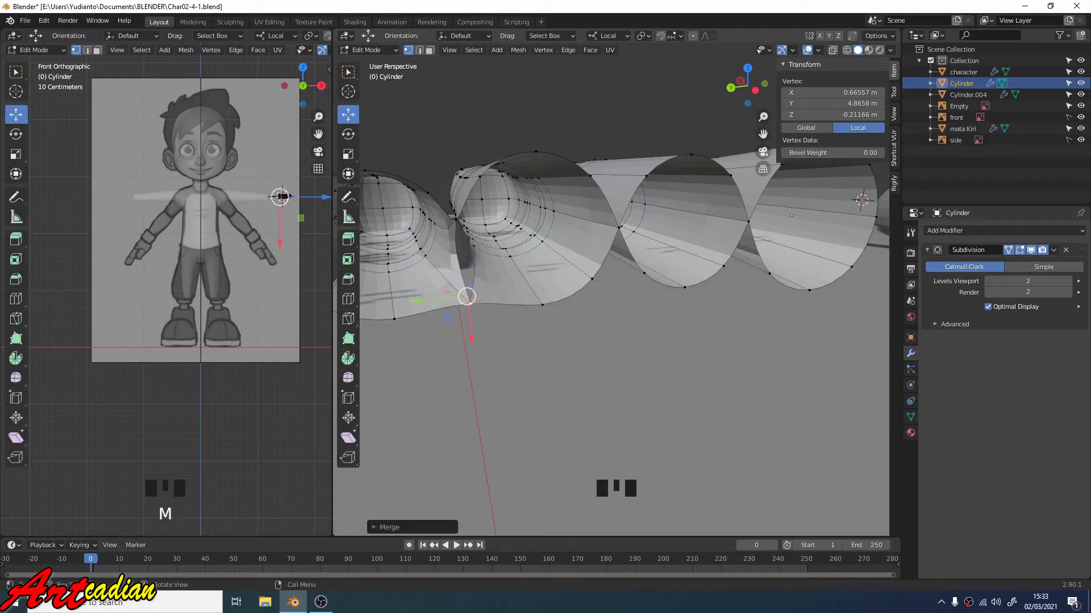
- Merge the adjacent lower rim vertices of the ring and middle fingers at their center
key("Left")
key("Left")
key("shift+Left")
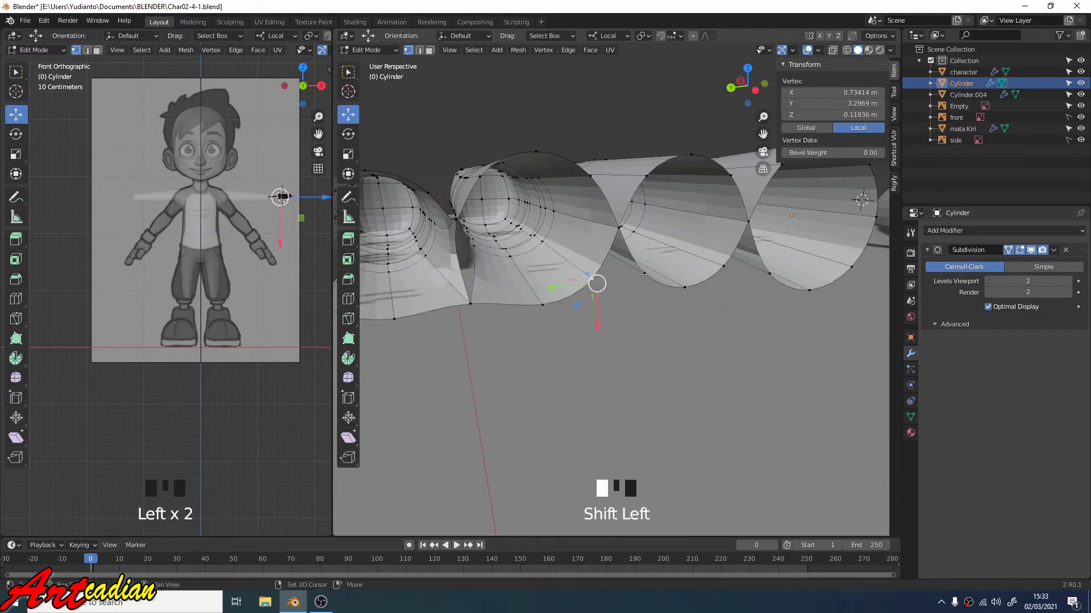
key("shift+Left")
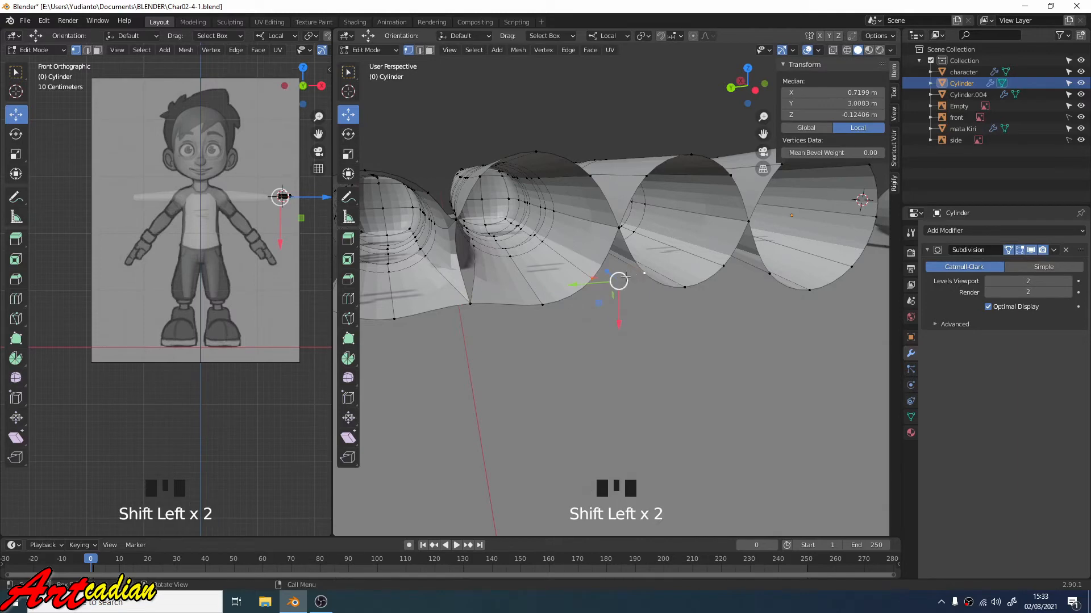
key("m")
left_click(630, 278)
- Merge the adjacent lower rim vertices of the middle and index fingers at their center
middle_click_drag(697, 273, 661, 275)
left_click(662, 275)
left_click(711, 283, "shift")
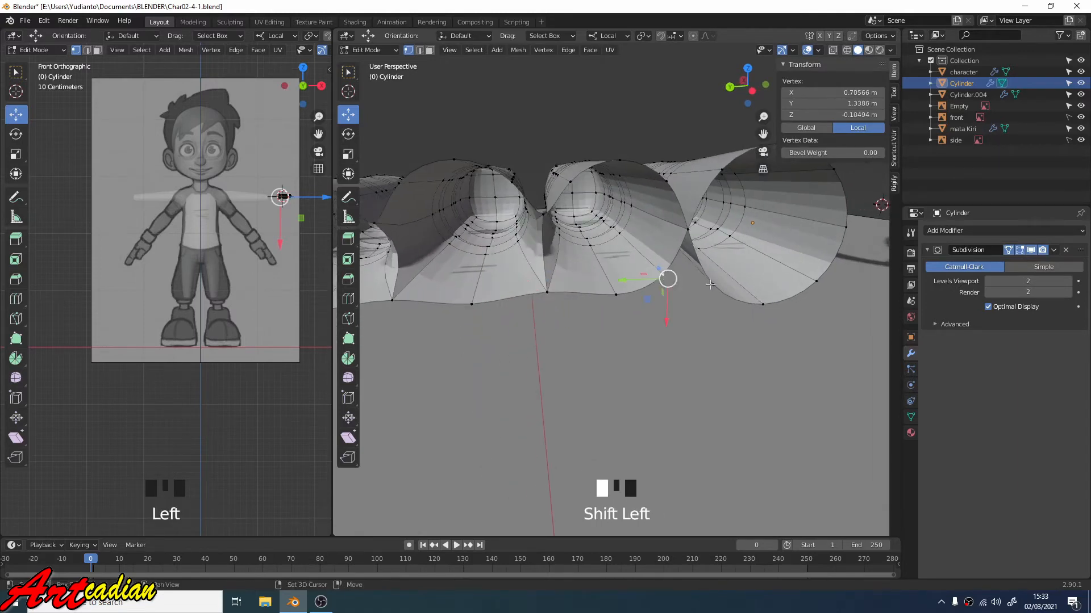
key("m")
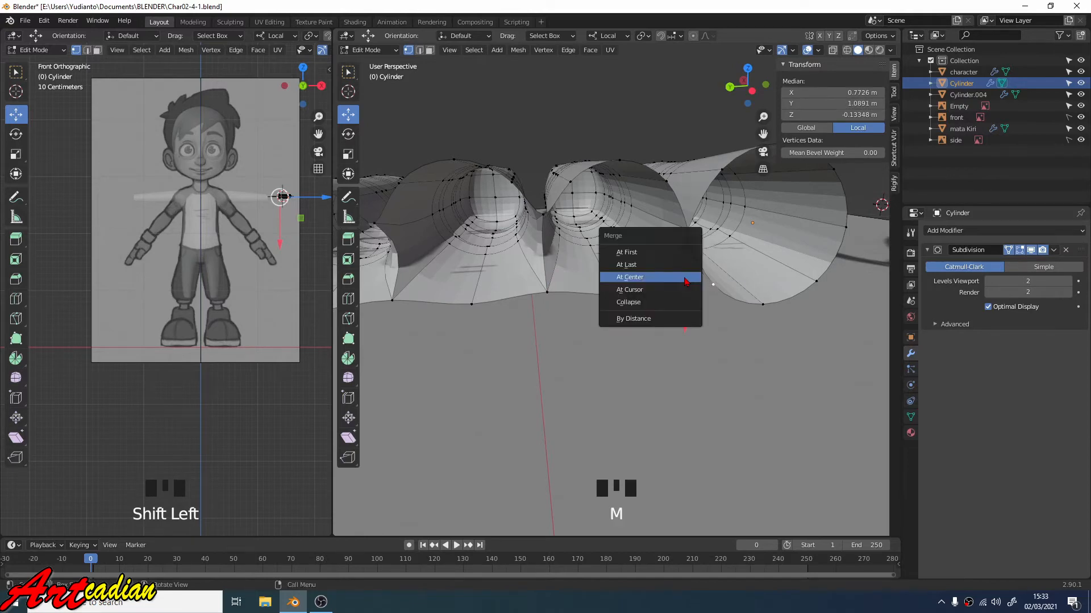
left_click(681, 278)
- Select the open boundary loop around the bases of the joined fingers and switch to edge selection
scroll(679, 272, "down", 3)
scroll(669, 265, "up", 2)
middle_click_drag(669, 265, 574, 301)
scroll(642, 301, "down", 2)
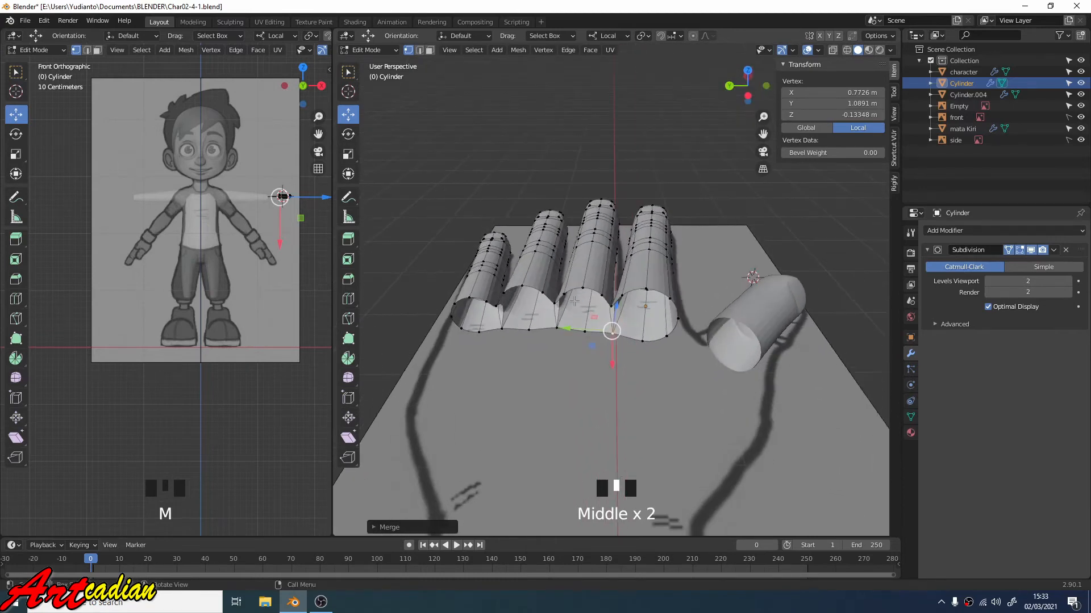
left_click(638, 291, "alt")
middle_click_drag(637, 290, 658, 257)
scroll(658, 257, "up", 3)
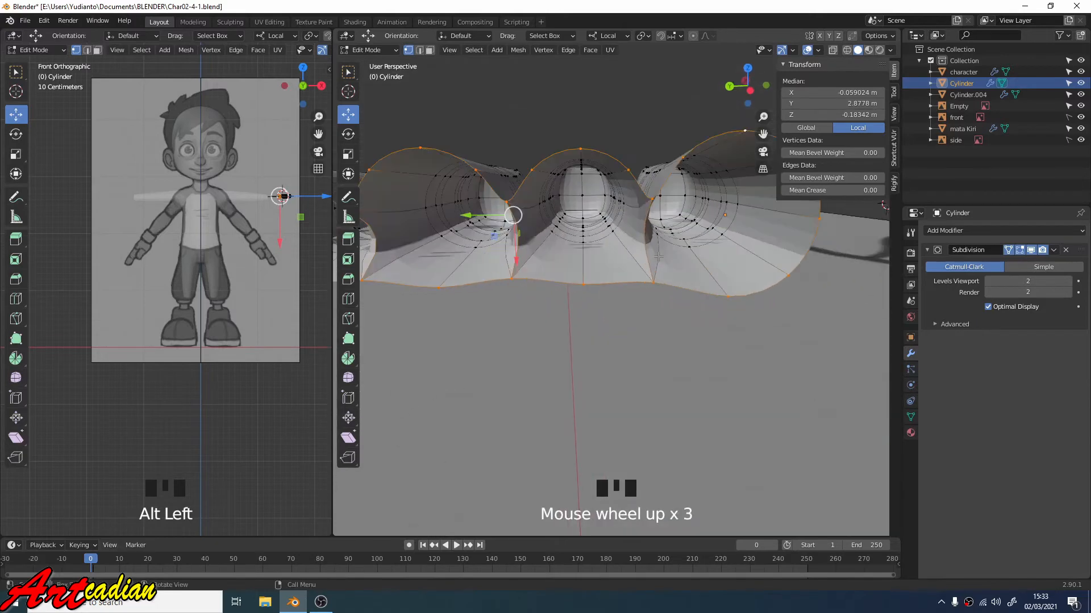
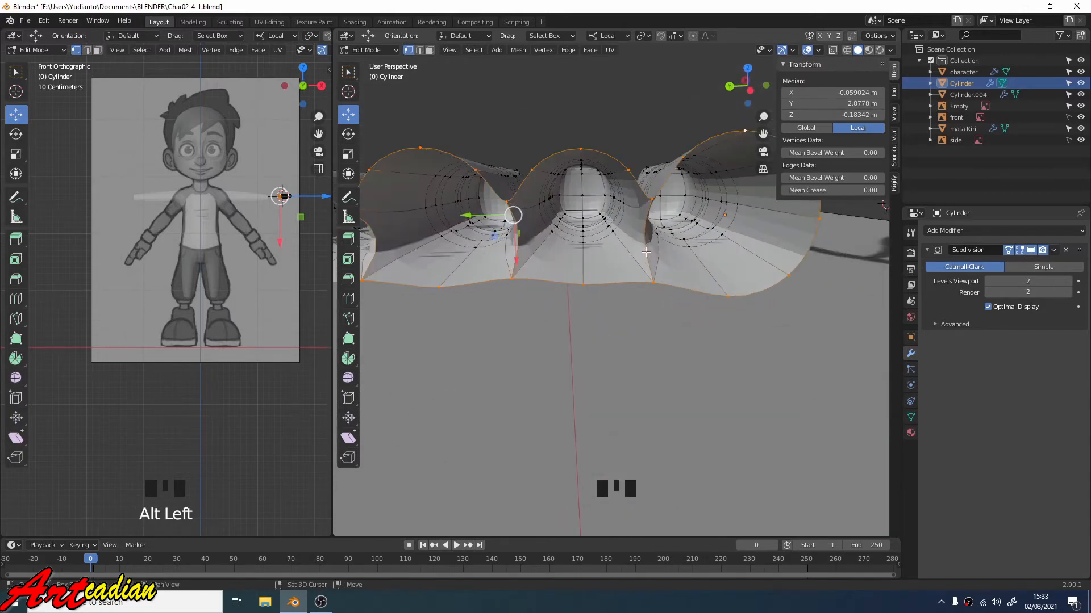
left_click(645, 251, "shift")
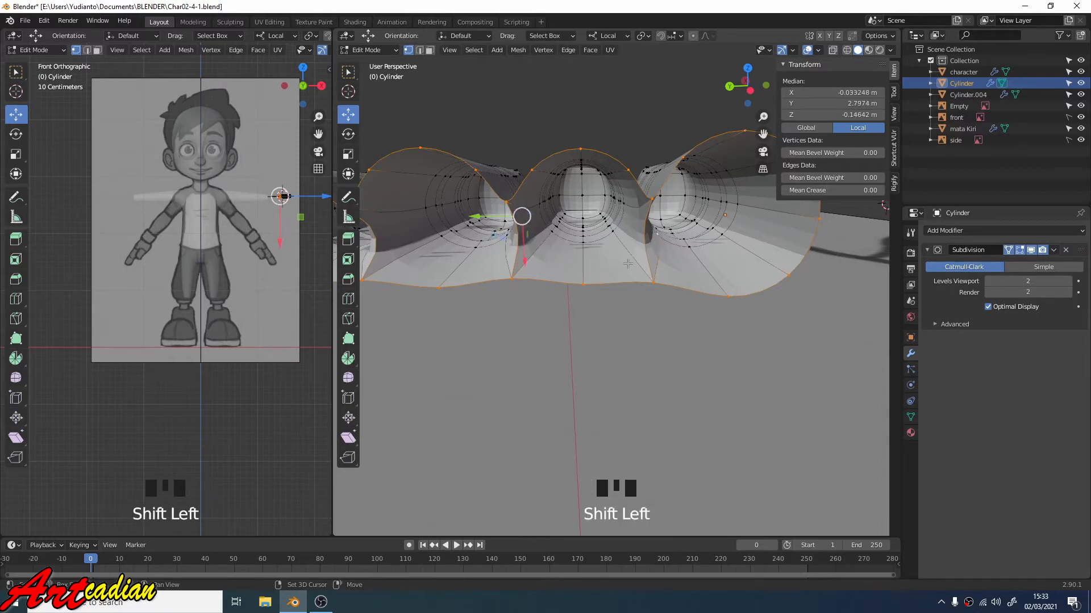
key("ctrl+z")
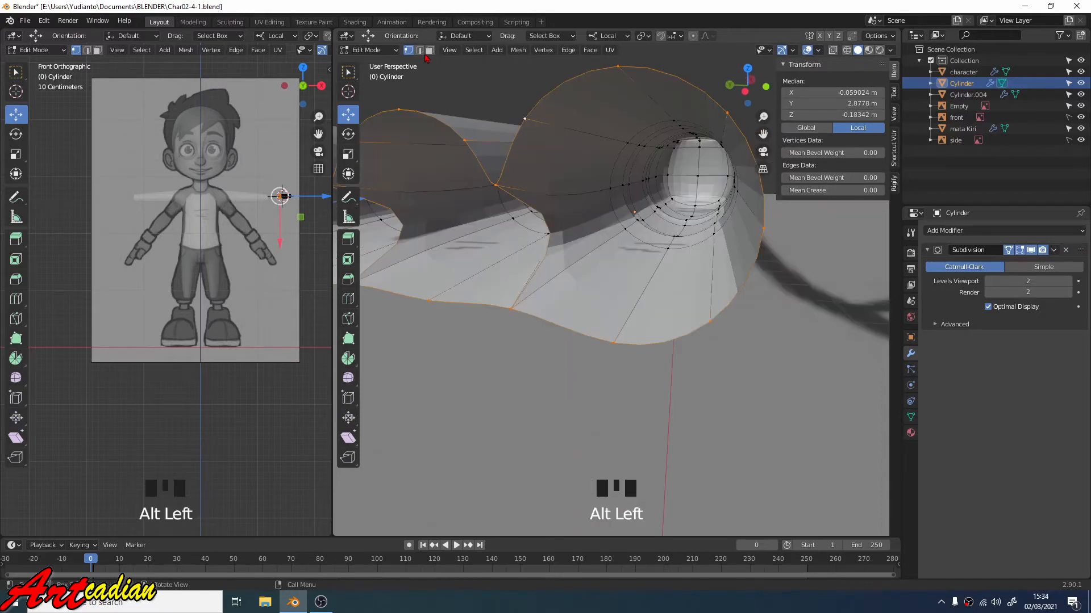
left_click(420, 51)
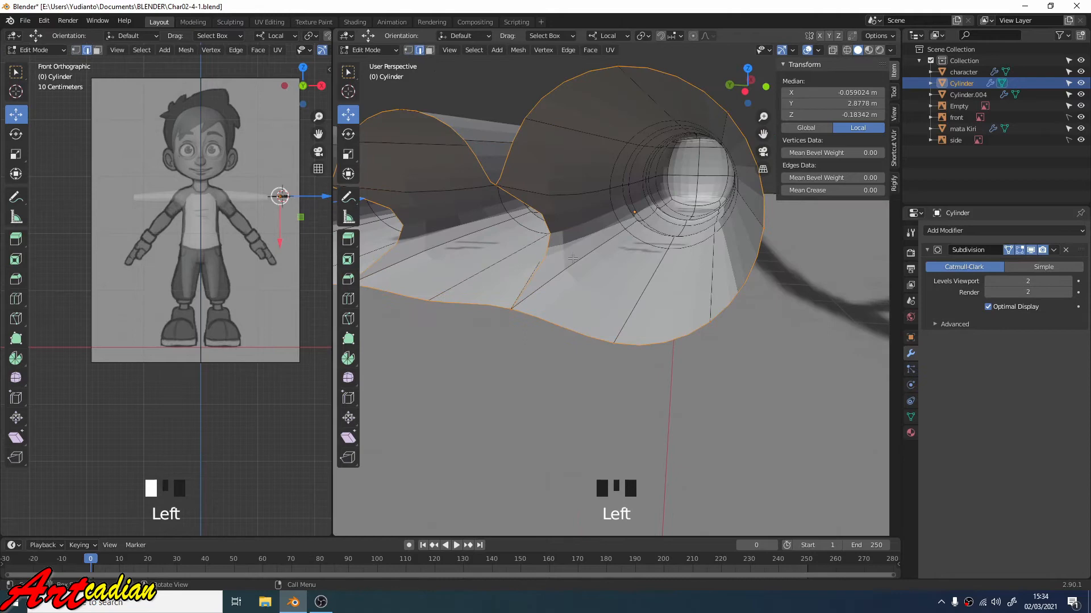
- Try to remove the inner edges between adjoining fingers from the selected boundary loop, undoing the selection changes
left_click(543, 257, "alt+shift")
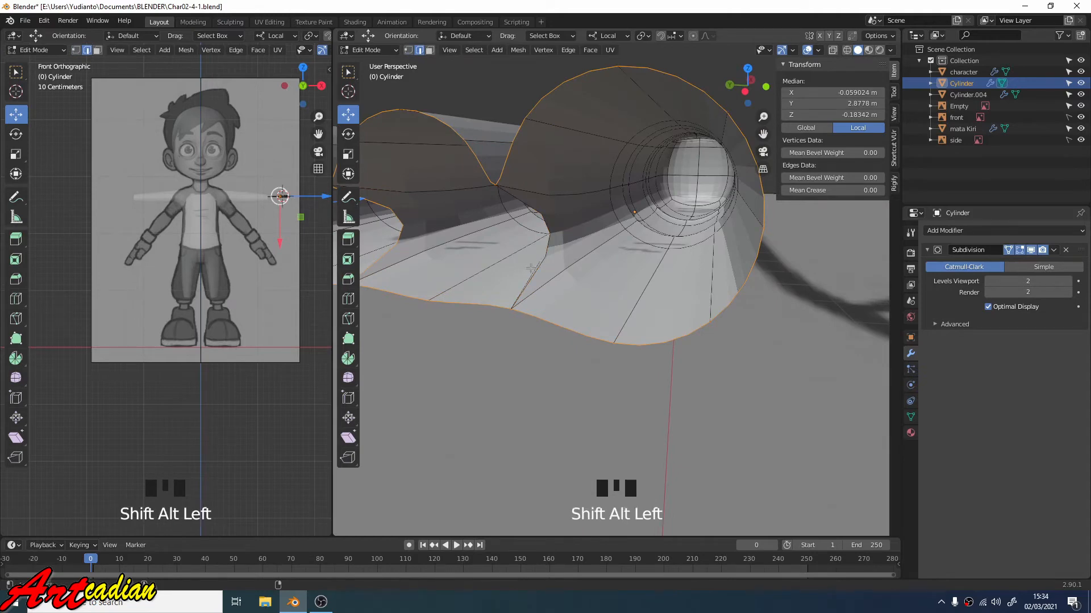
middle_click_drag(543, 259, 515, 257)
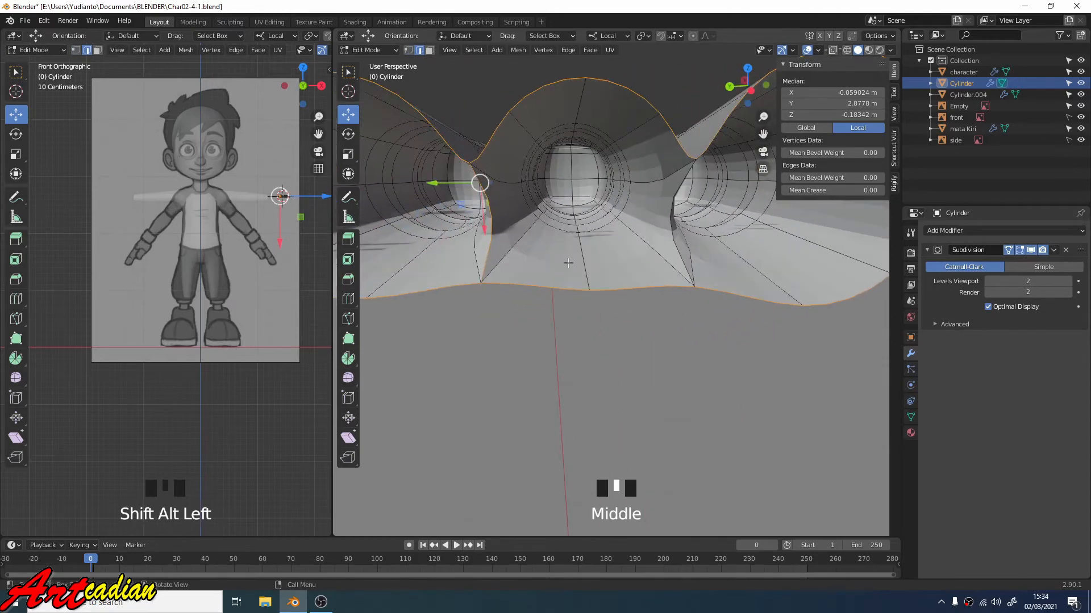
left_click(491, 239, "shift")
scroll(566, 254, "down", 4)
middle_click_drag(566, 254, 561, 297)
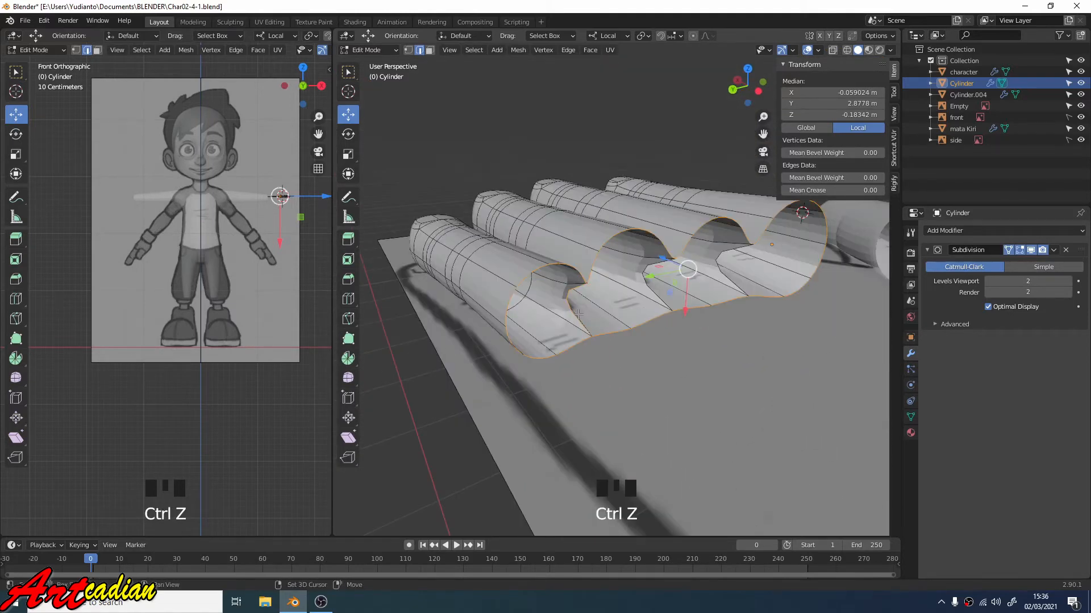
left_click(578, 314, "shift")
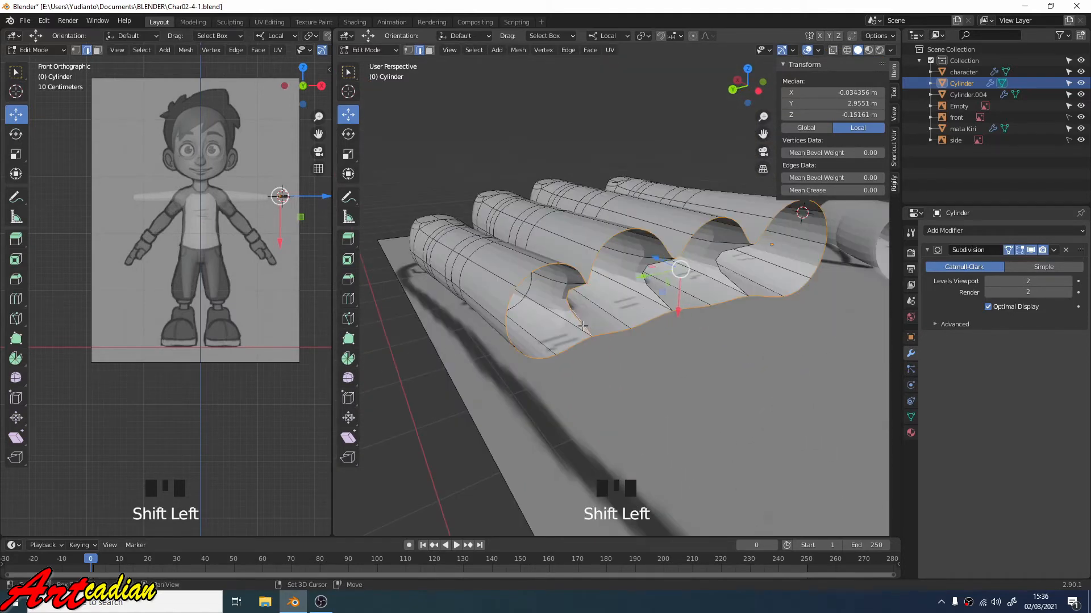
key("ctrl+z")
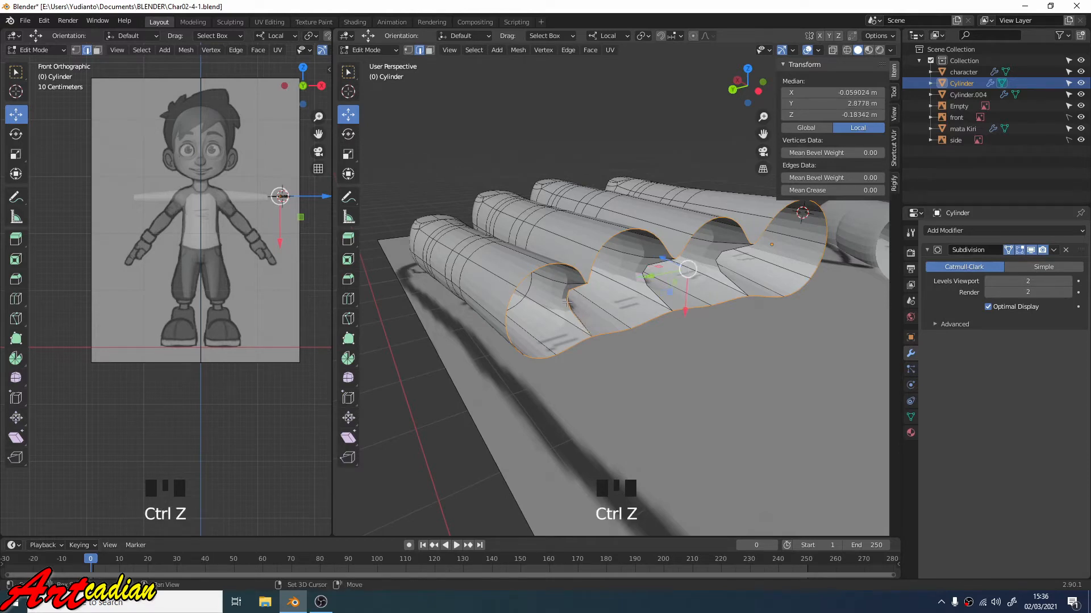
- Extrude the selected boundary loop from the finger bases a short distance toward the wrist
left_click(567, 302, "shift")
middle_click_drag(567, 302, 562, 342)
scroll(561, 341, "down", 2)
key("e")
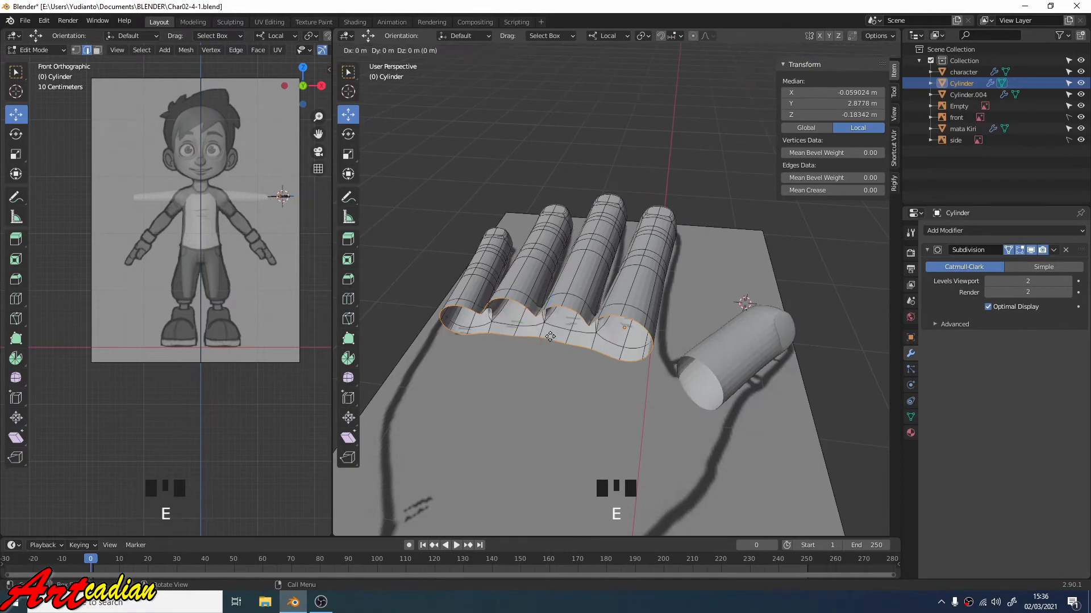
left_click(548, 305)
left_click_drag(548, 305, 549, 330)
middle_click_drag(549, 331, 584, 349)
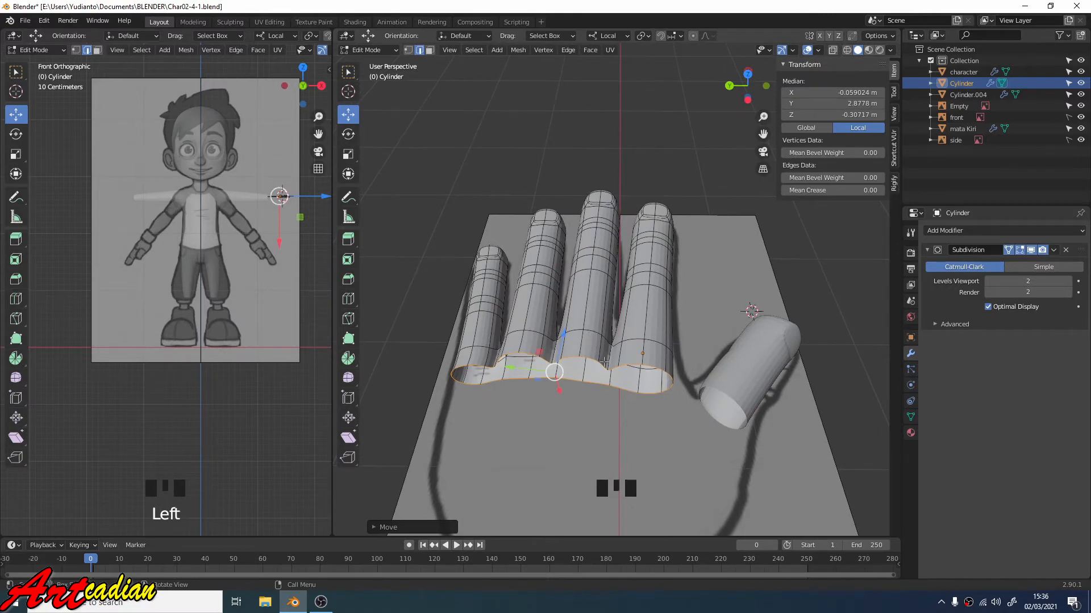
mouse_move(603, 361)
middle_mouse_down()
mouse_move(610, 355)
mouse_move(600, 368)
middle_mouse_up()
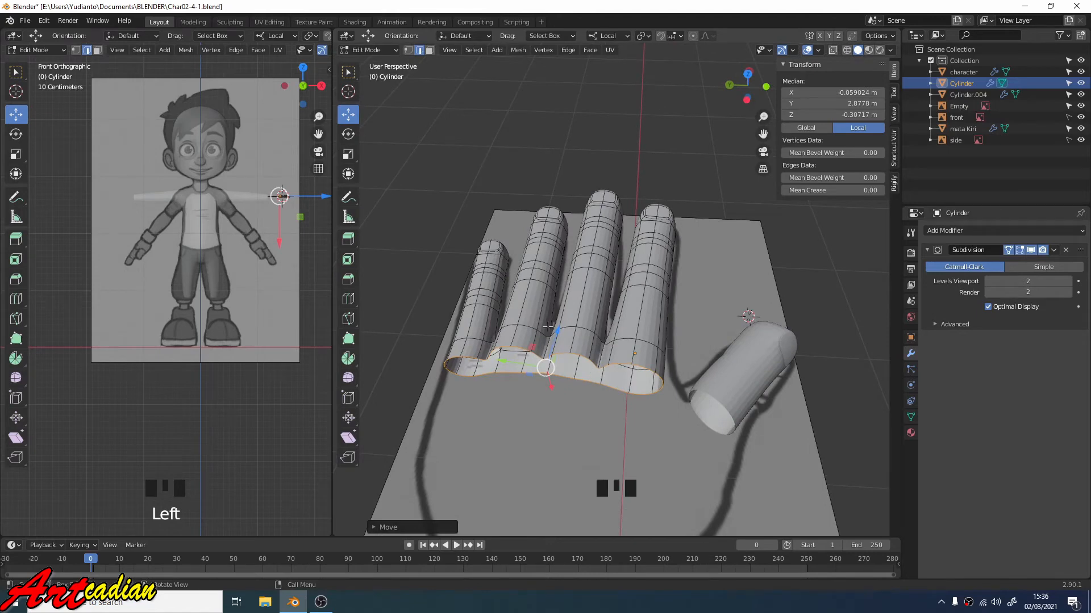
- Flatten the extruded loop by scaling it along local Z, and widen it slightly across the hand along local Y
left_click(348, 154)
middle_click_drag(544, 324, 450, 242)
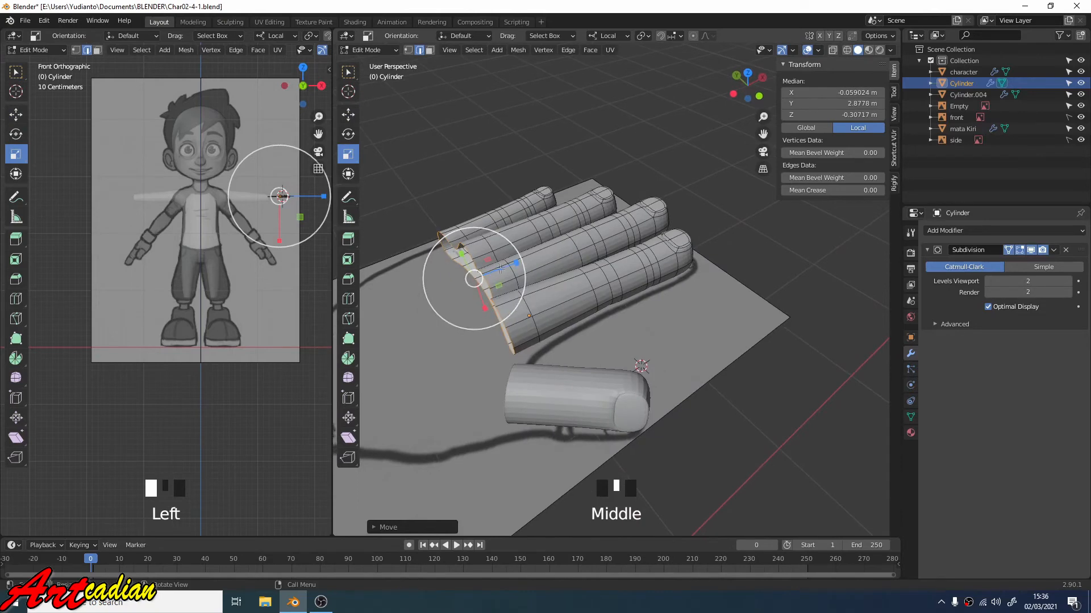
left_click_drag(453, 249, 492, 278)
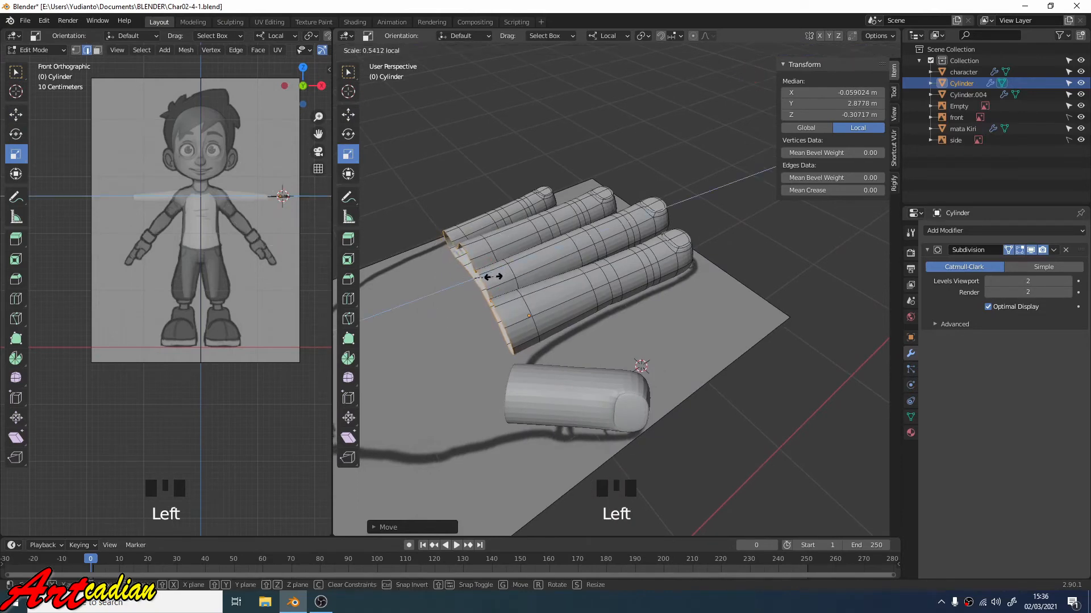
middle_click_drag(491, 278, 640, 361)
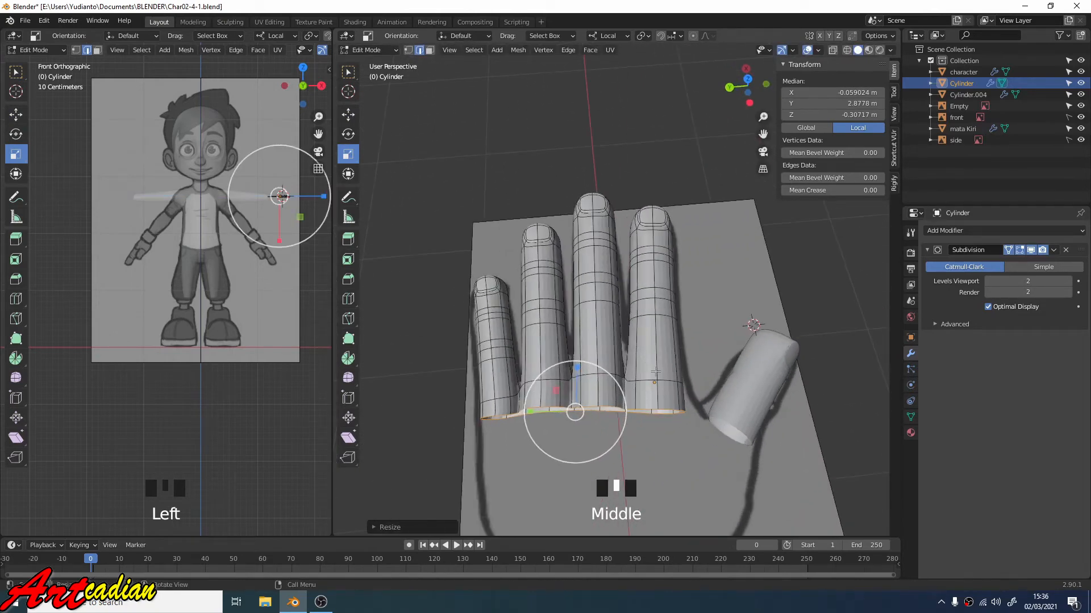
middle_click_drag(674, 401, 676, 403)
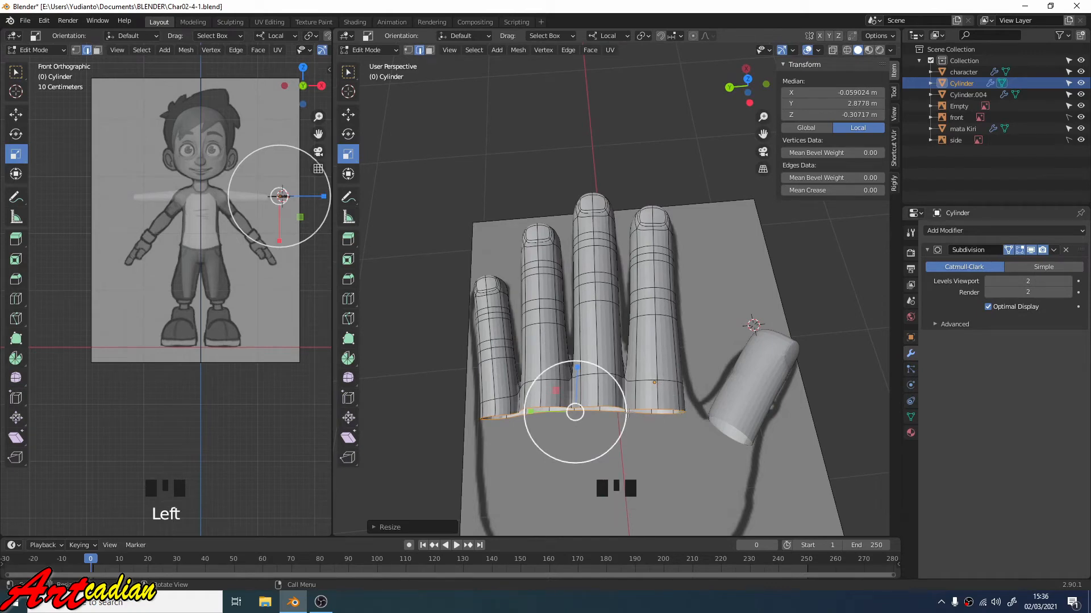
left_click_drag(530, 411, 529, 421)
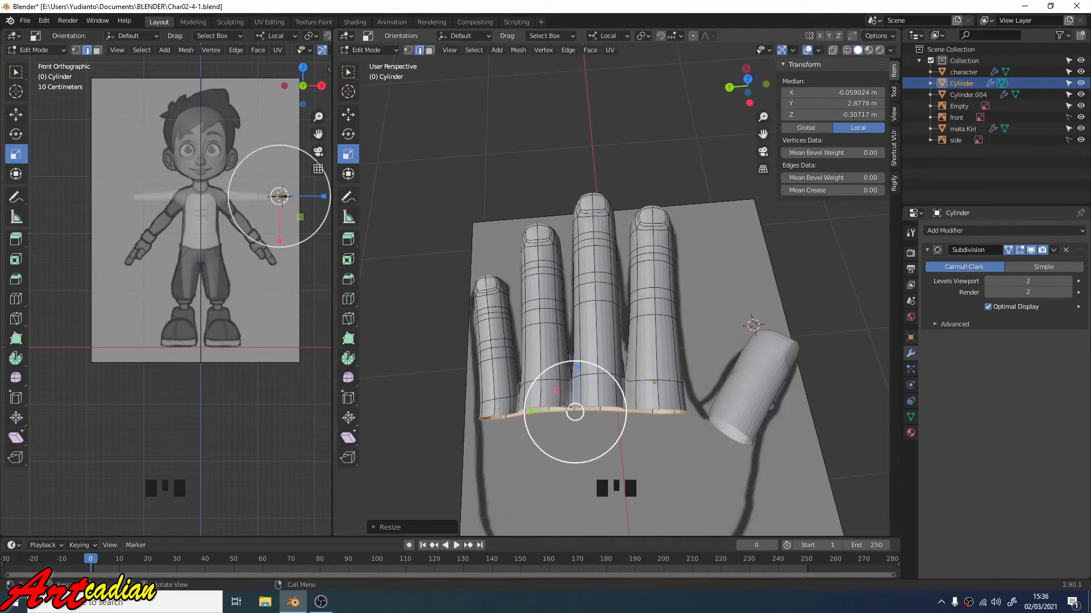
- Extrude the loop again toward the wrist and raise the new edge loop into line with the fingers
middle_click_drag(529, 420, 555, 414)
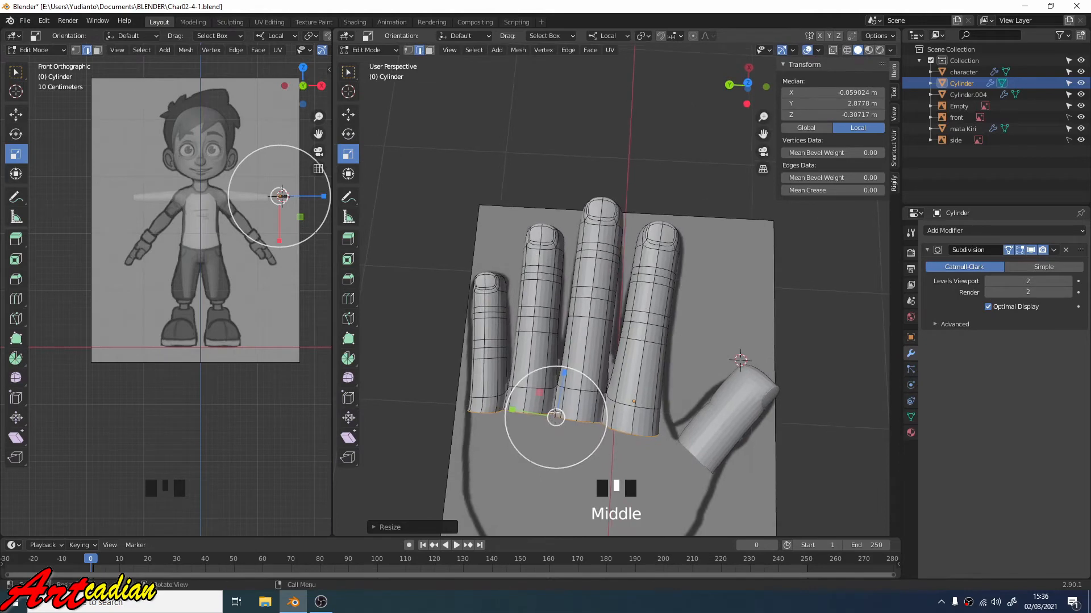
key("e")
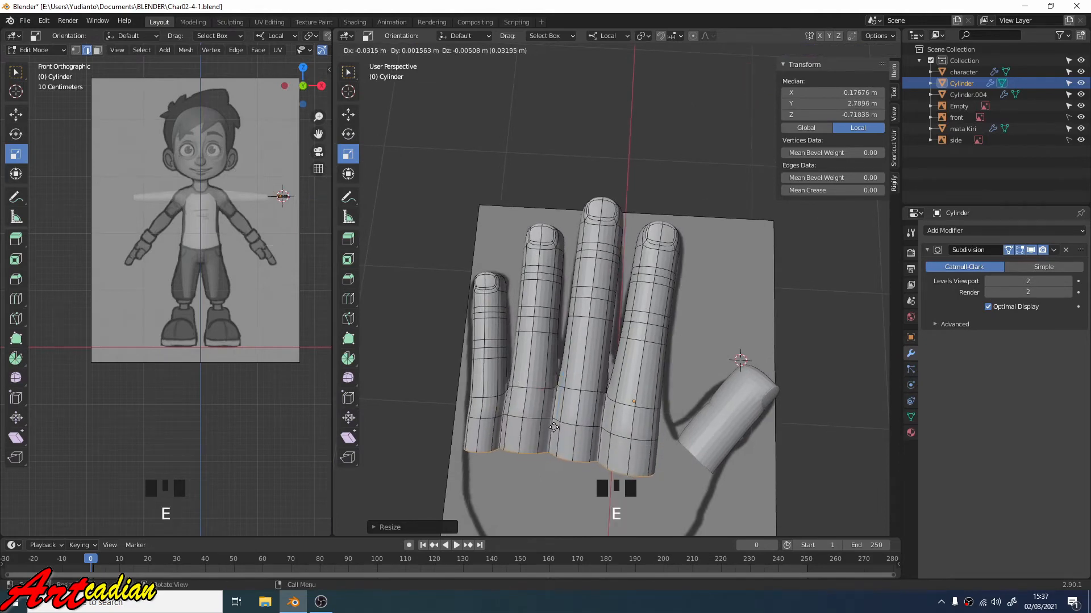
left_click(554, 426)
middle_click_drag(554, 426, 732, 307)
left_click(348, 114)
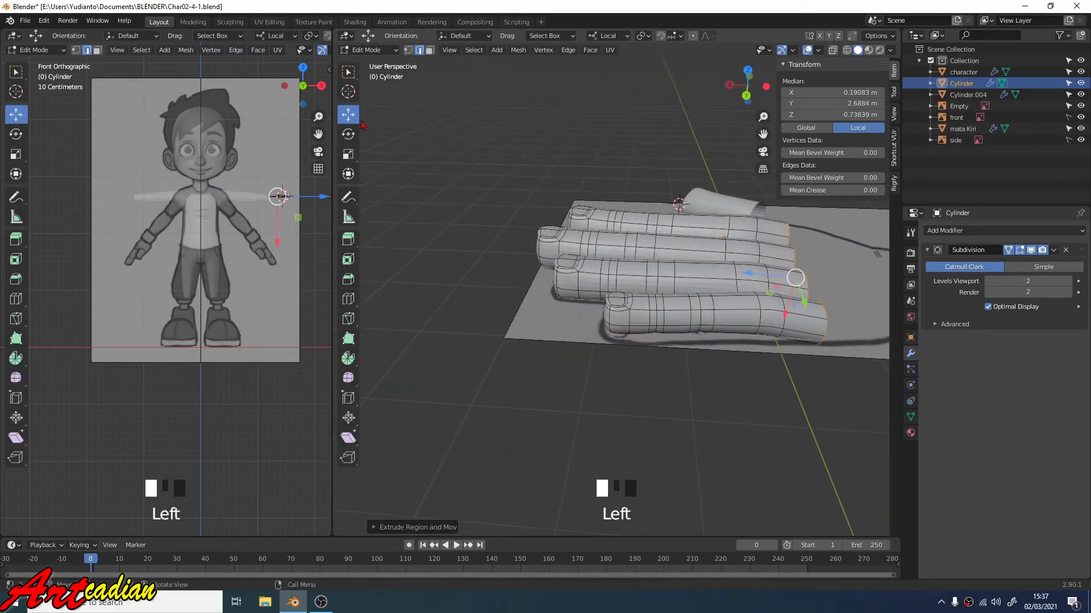
middle_click_drag(697, 249, 764, 240)
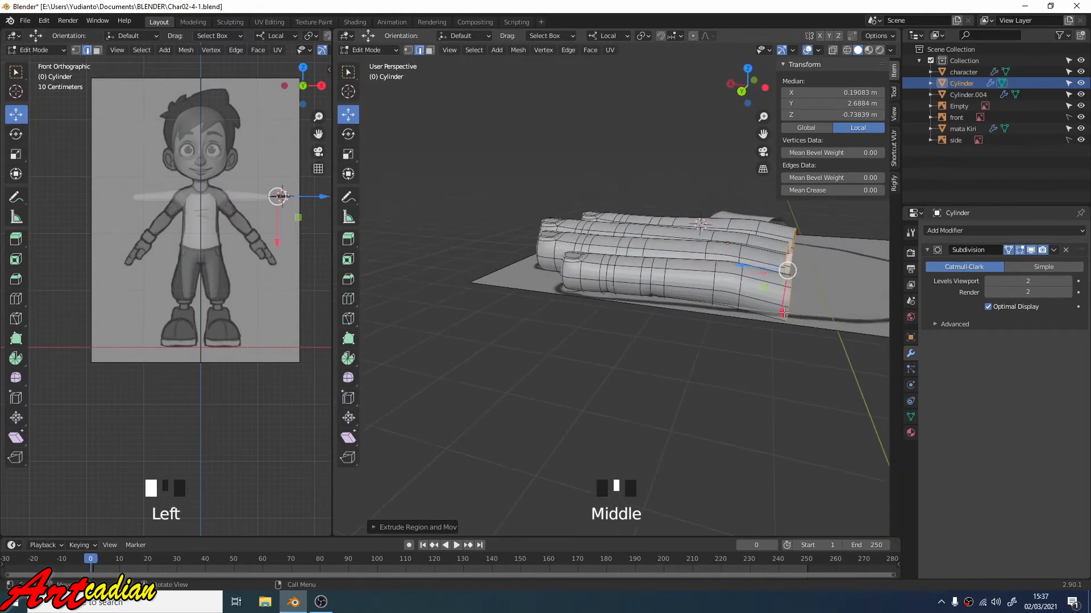
left_click_drag(783, 312, 781, 304)
middle_click_drag(780, 304, 638, 342)
scroll(596, 321, "up", 2)
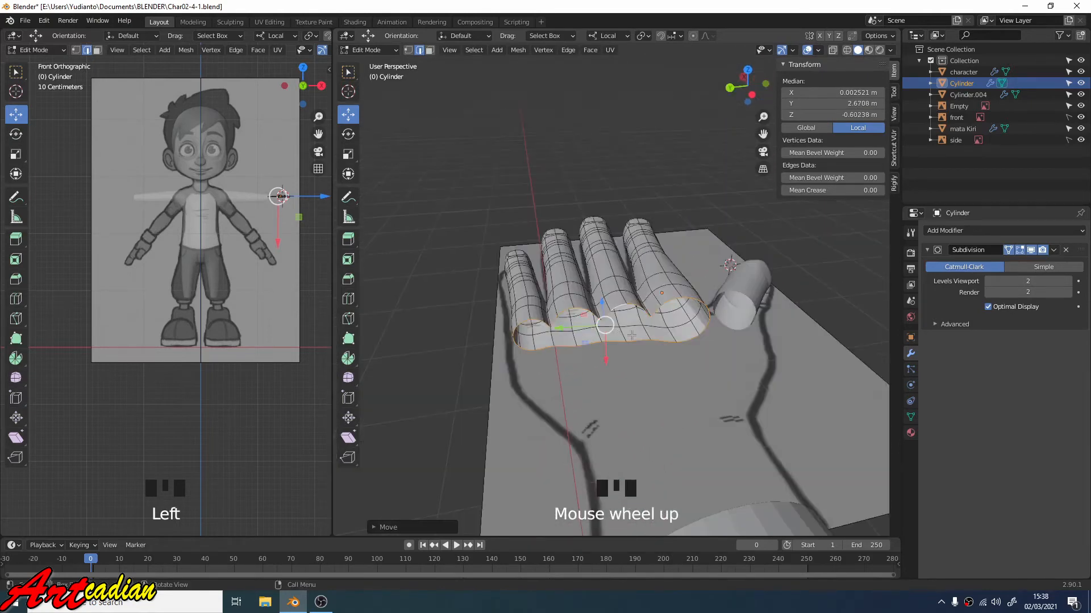
- Switch to vertex selection, leave the finger mesh, and examine the vertices around the character arm's wrist opening in Edit Mode
key("1")
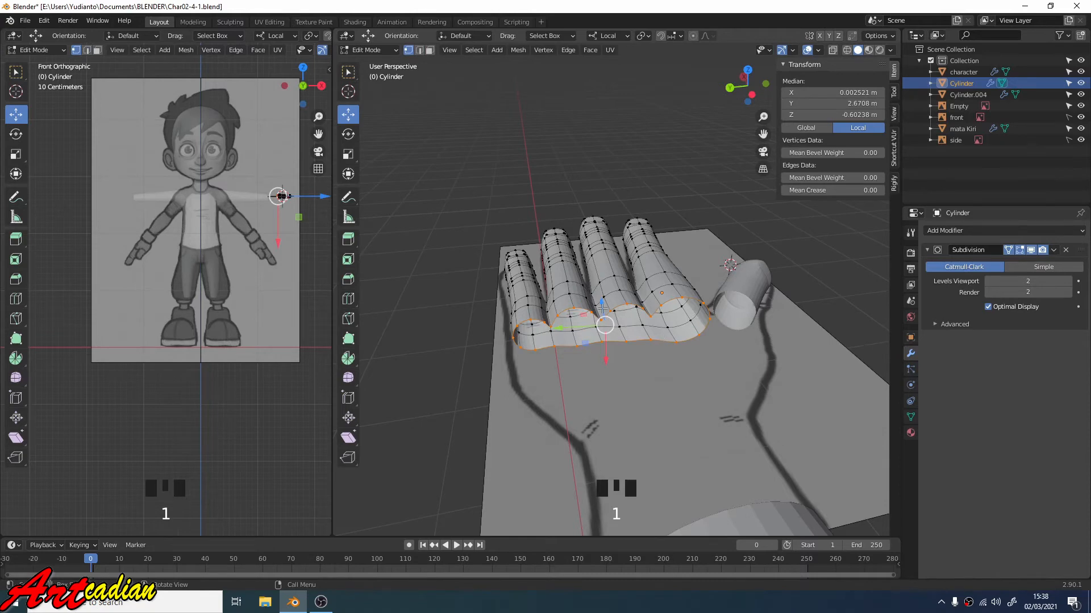
scroll(621, 345, "down", 4)
middle_click_drag(649, 356, 489, 325)
scroll(563, 325, "up", 3)
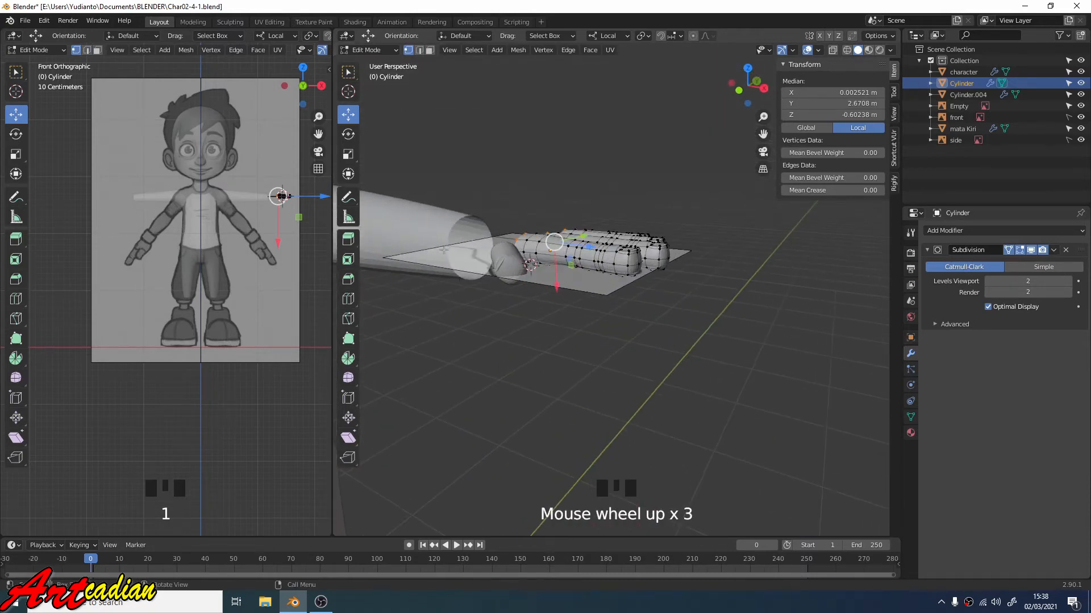
left_click(423, 225)
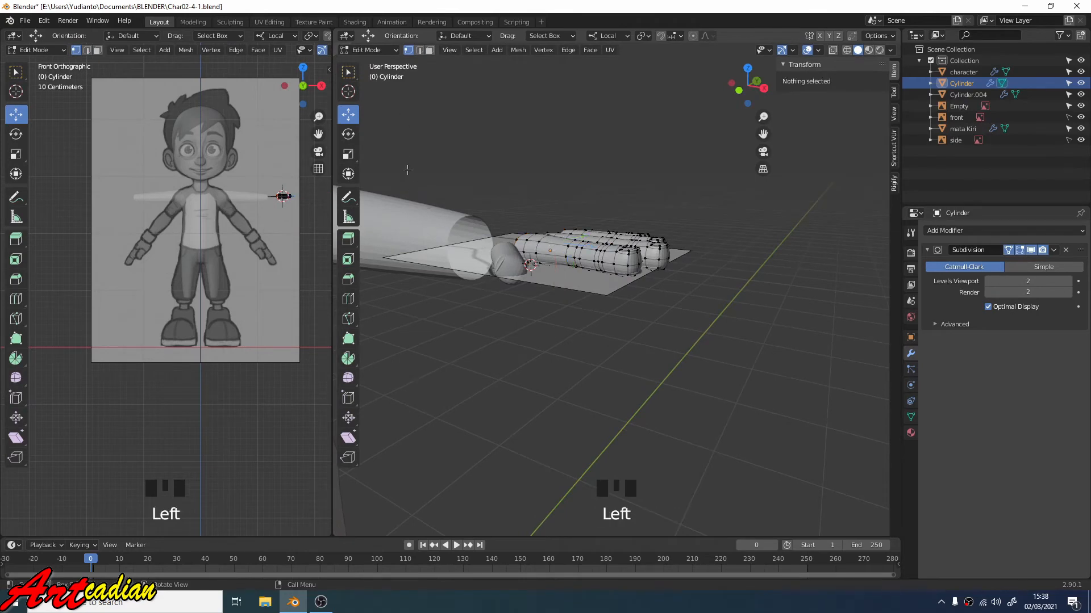
left_click(376, 50)
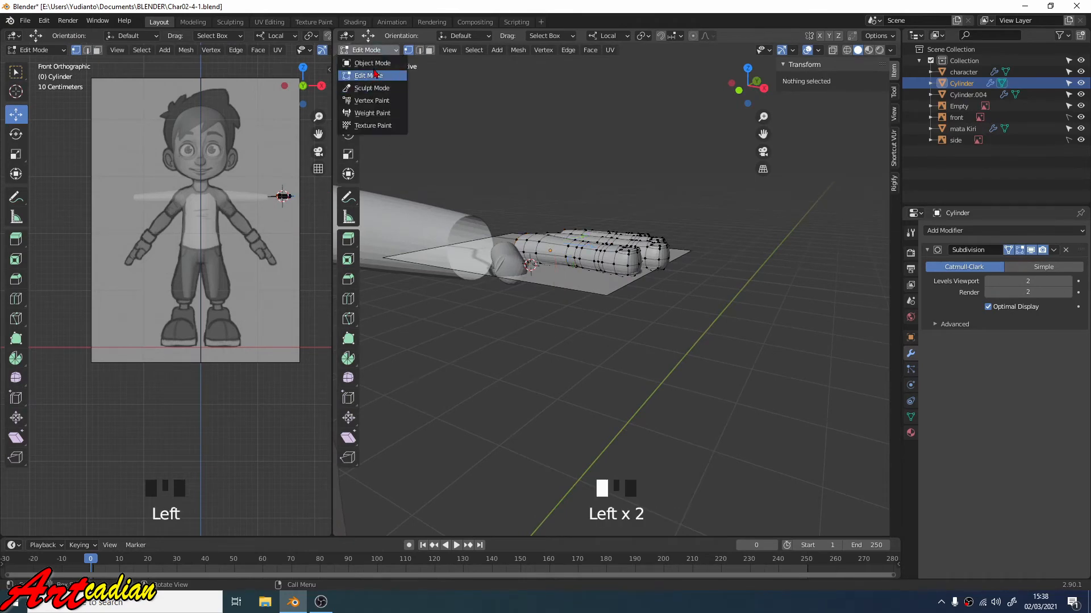
left_click(373, 63)
left_click(435, 222)
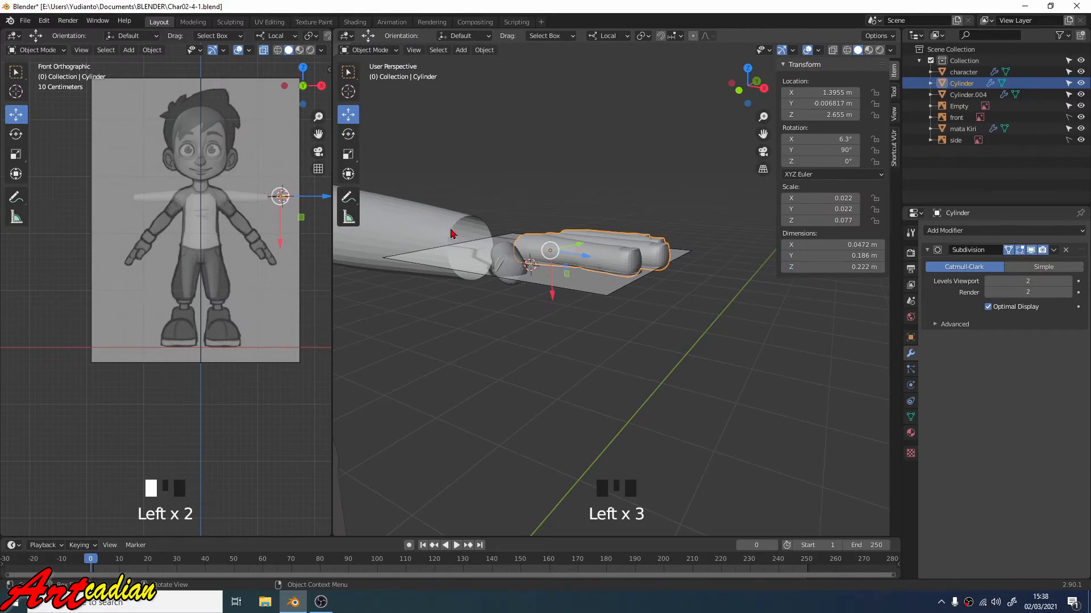
left_click(449, 232)
scroll(446, 111, "up", 2)
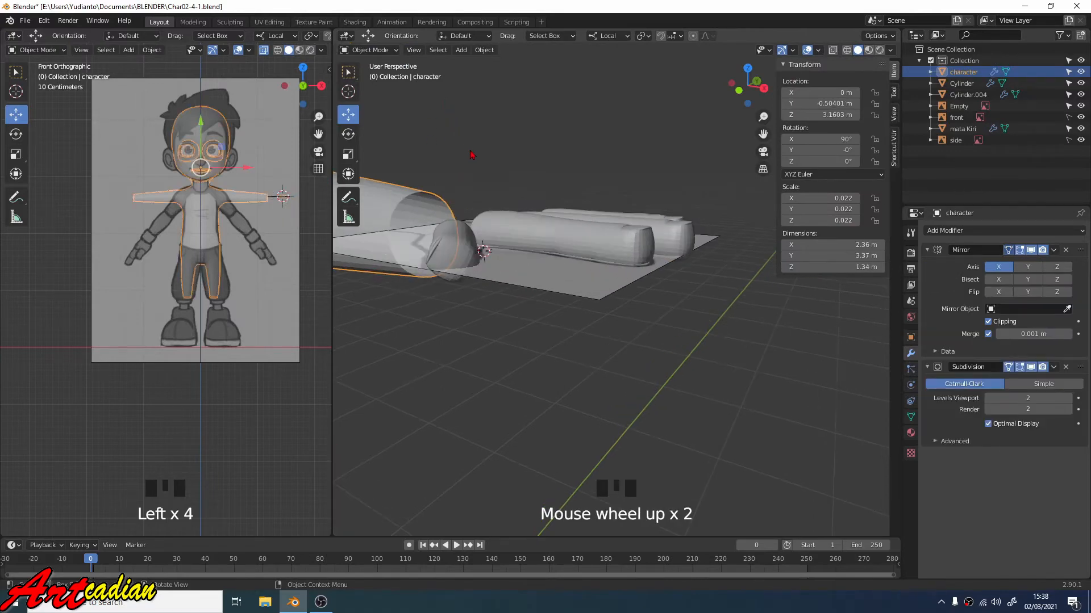
middle_click_drag(472, 155, 574, 248)
scroll(501, 214, "down", 3)
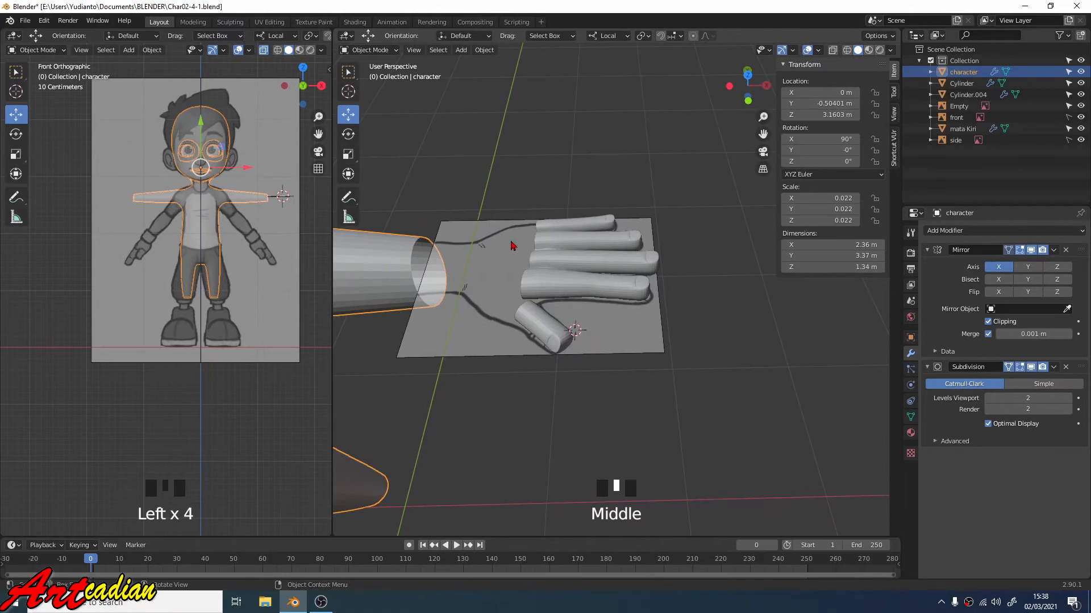
left_click(370, 50)
left_click(377, 78)
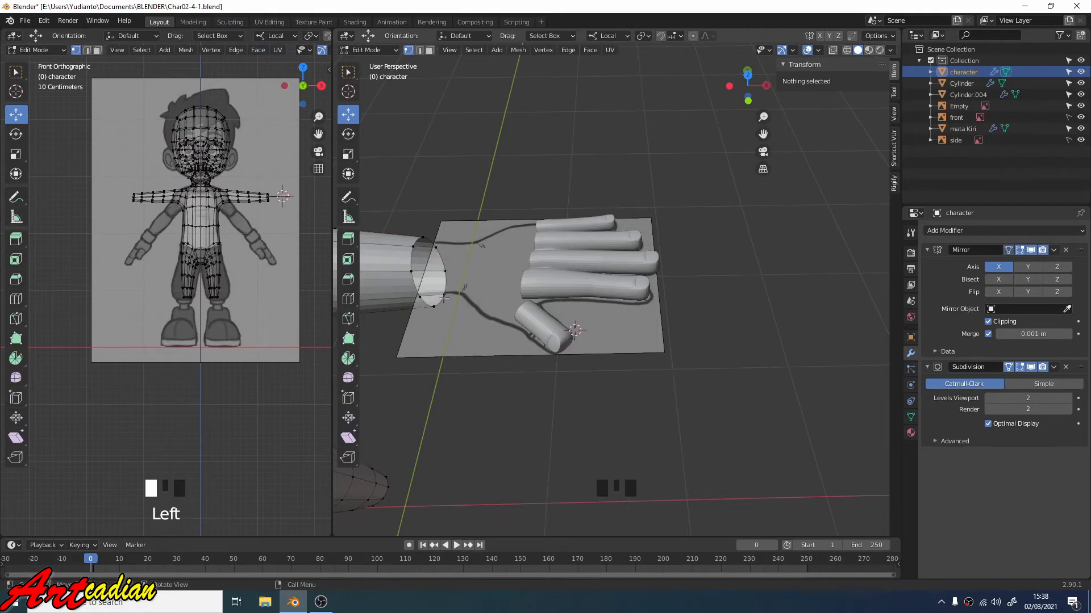
middle_click_drag(463, 246, 477, 203)
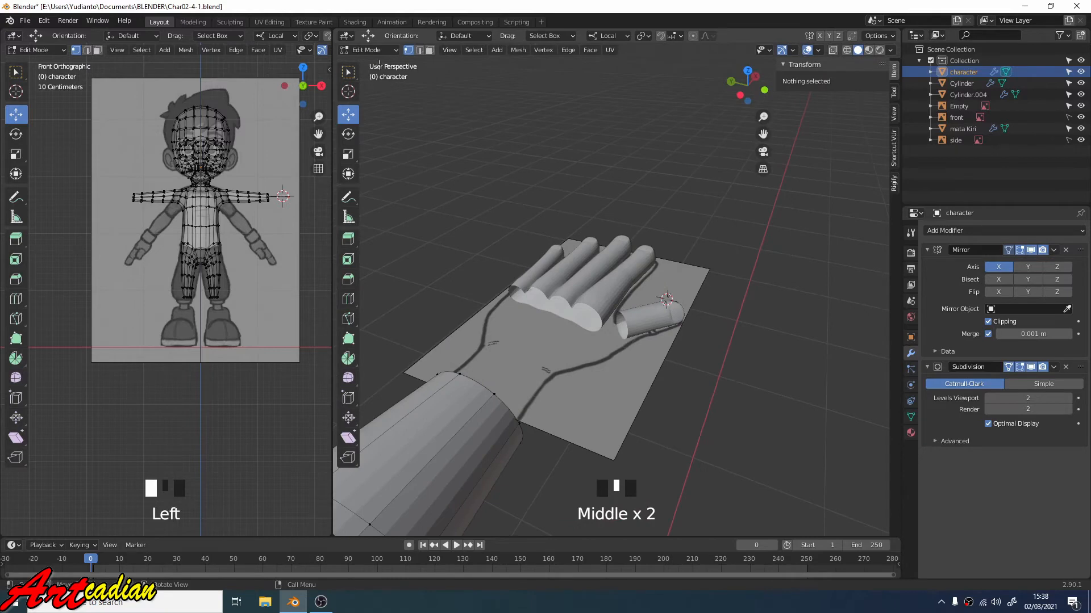
- Return to Object Mode, select the joined finger mesh and reopen it in Edit Mode
left_click(366, 50)
left_click(366, 39)
left_click(540, 271)
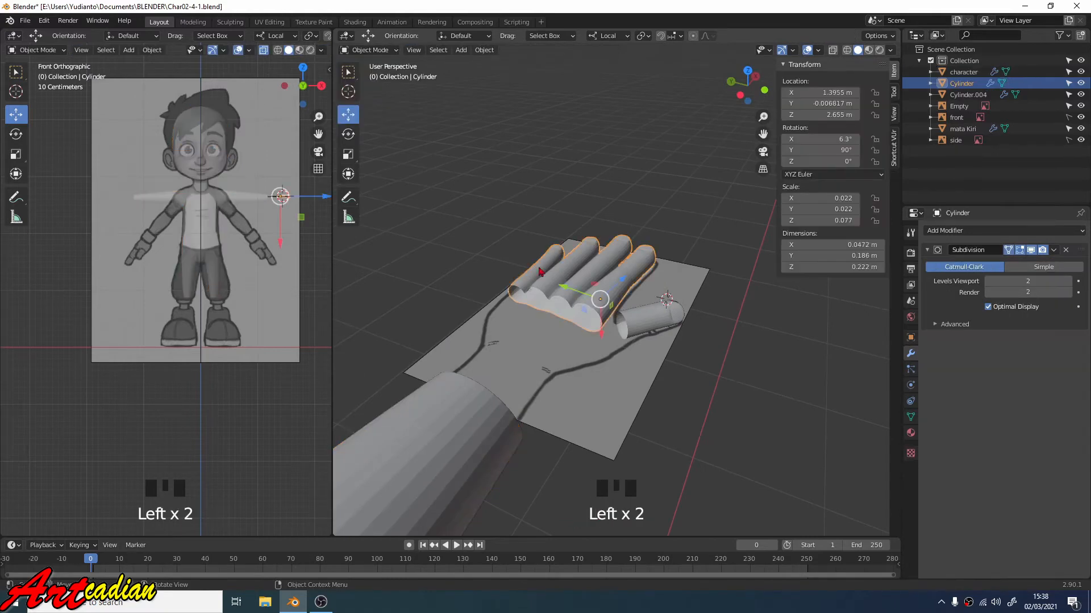
left_click(370, 50)
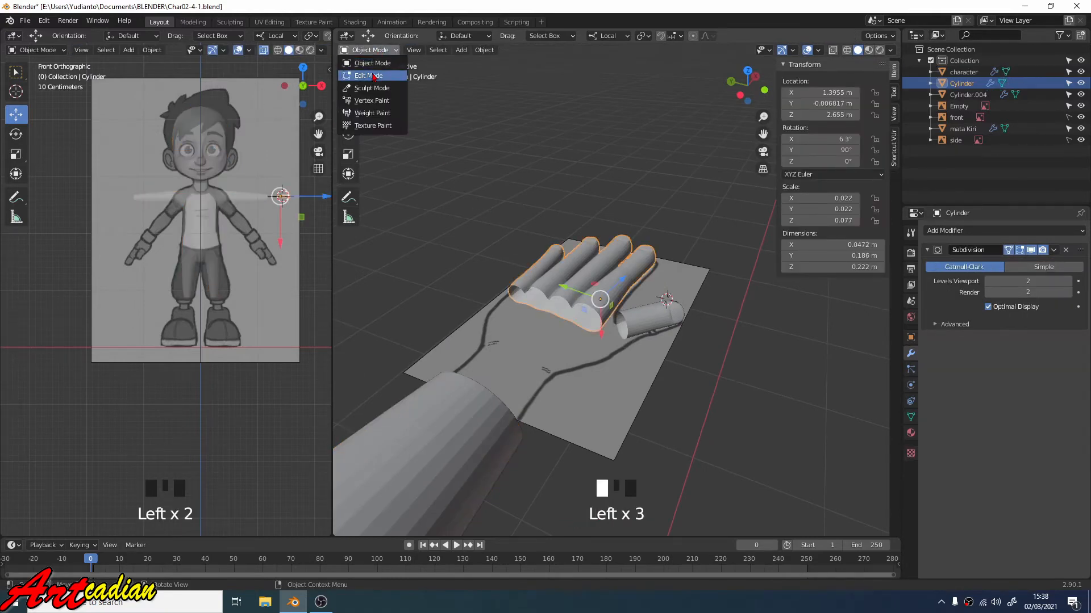
left_click(372, 76)
middle_click_drag(568, 318, 618, 369)
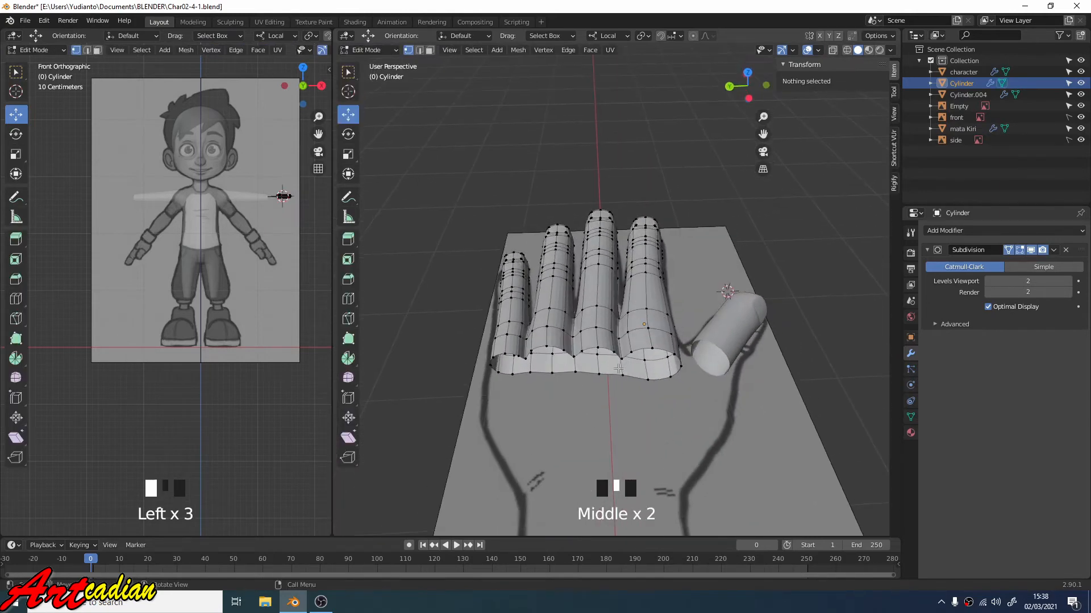
scroll(614, 454, "down", 3)
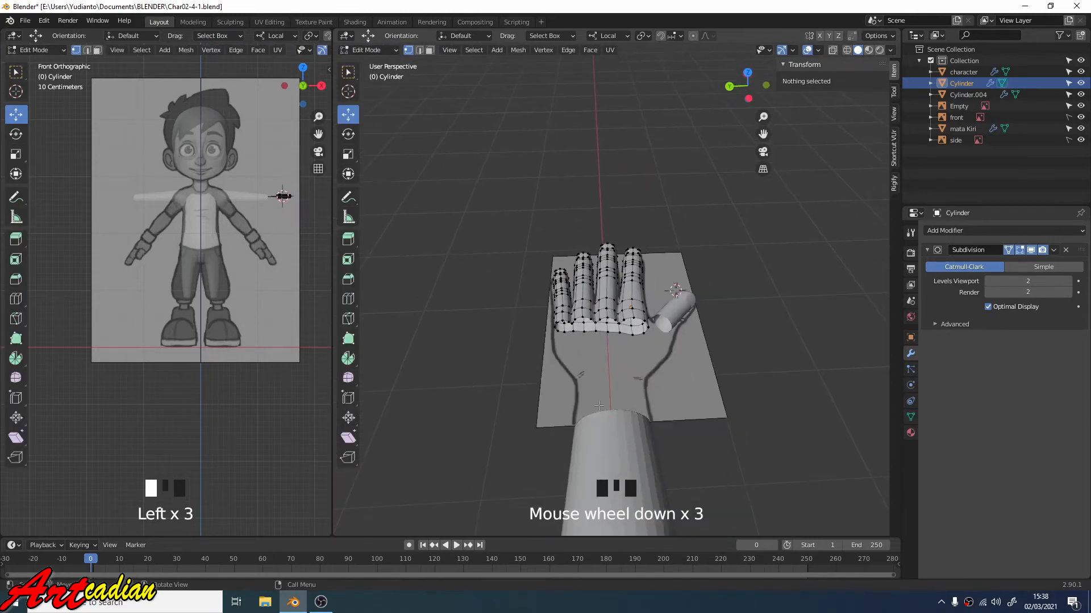
- Merge the two adjacent upper rim vertices on the index finger's side facing the middle finger at their center
scroll(588, 398, "up", 3)
middle_click_drag(588, 398, 644, 362)
scroll(596, 393, "up", 2)
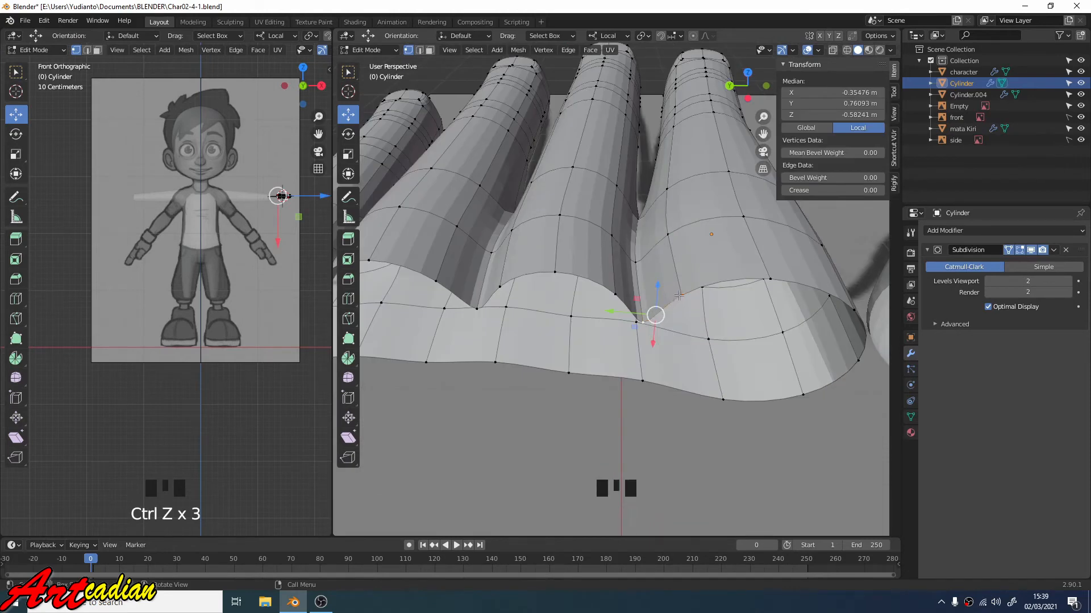
left_click(678, 297)
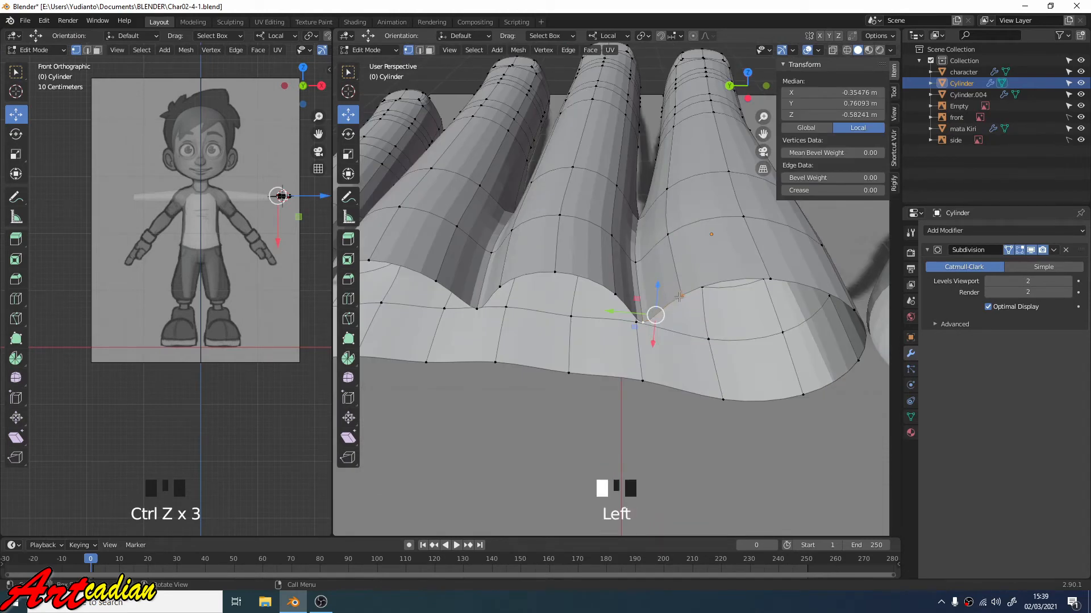
left_click(638, 322, "shift")
key("m")
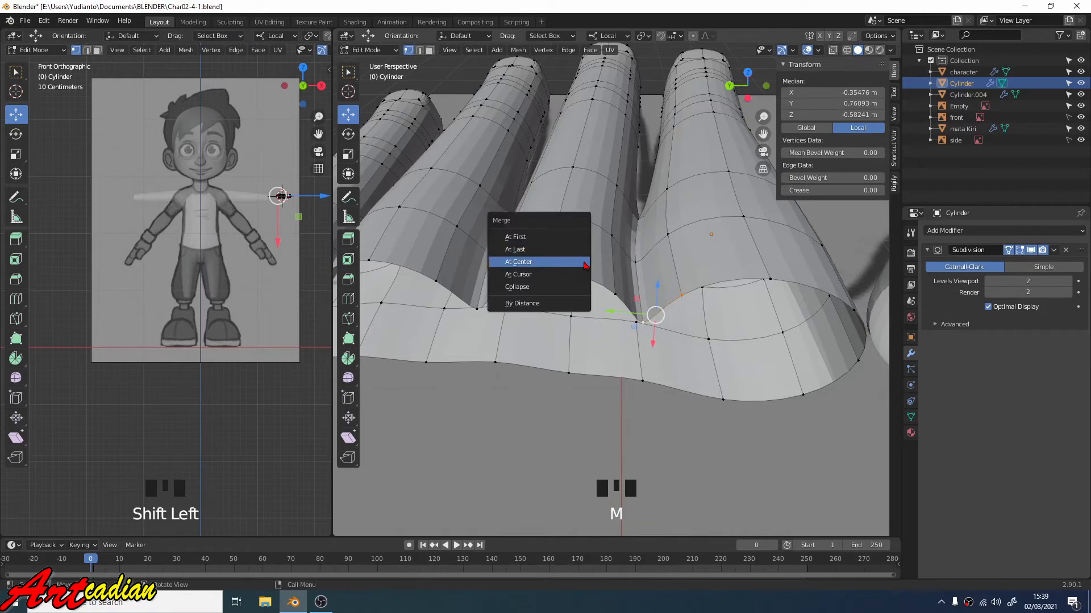
left_click(575, 261)
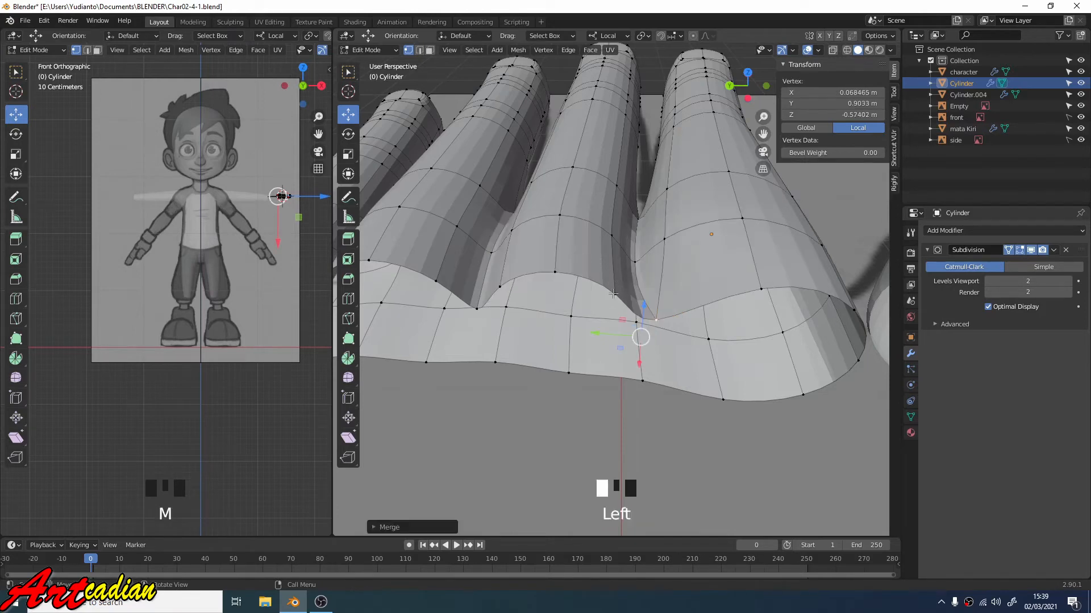
- Merge the middle finger's neighbouring upper rim vertex with the index finger's inner rim vertex at their center
left_click(655, 320, "shift")
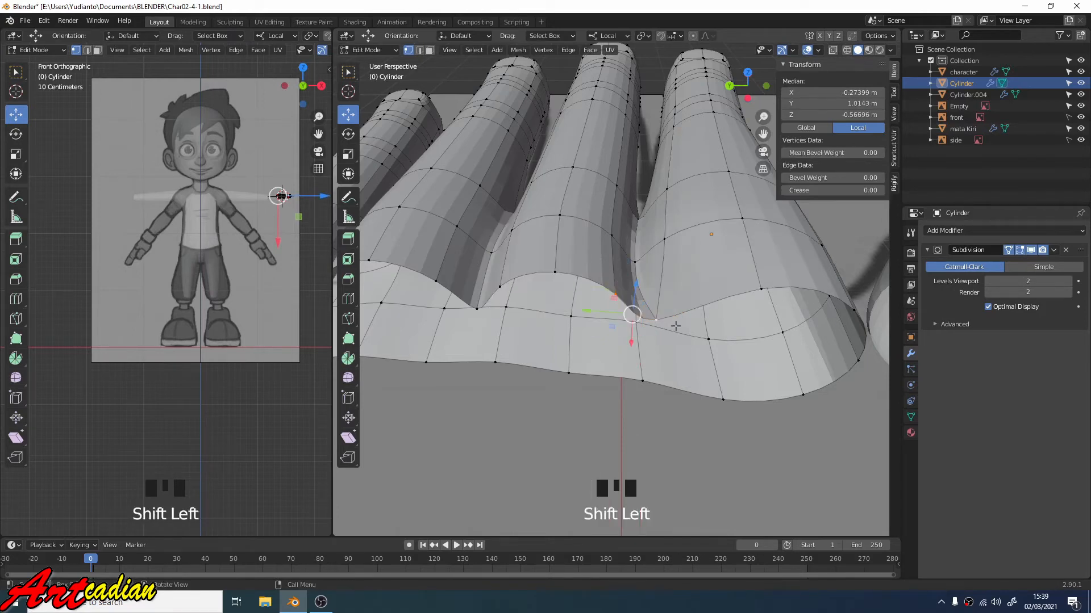
key("m")
left_click(673, 321)
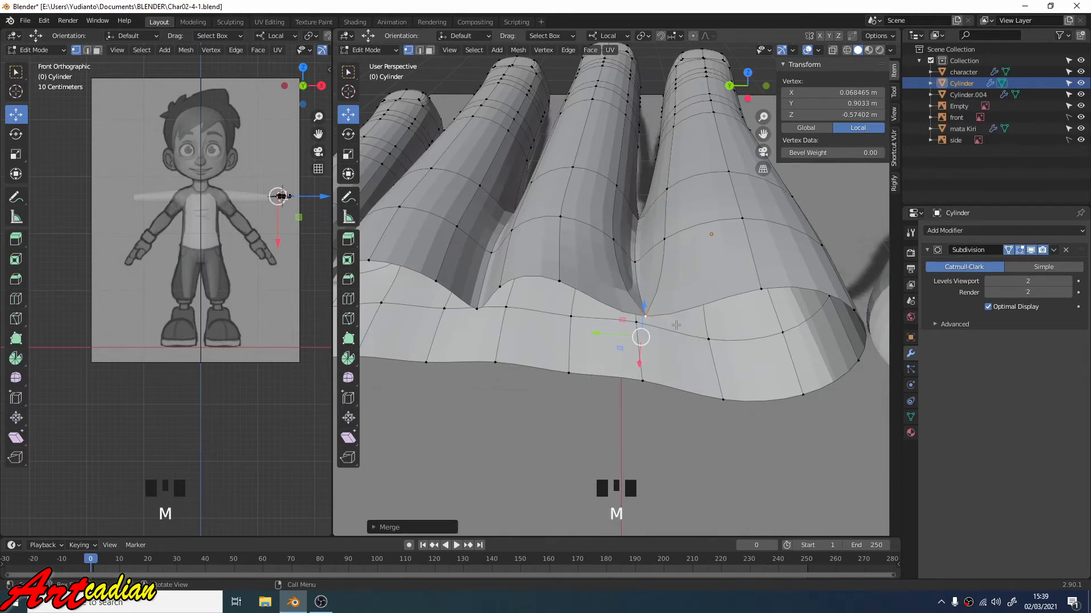
- Move the vertex in the groove between the middle and index fingers along local Y toward the index finger
middle_click_drag(673, 324, 658, 342)
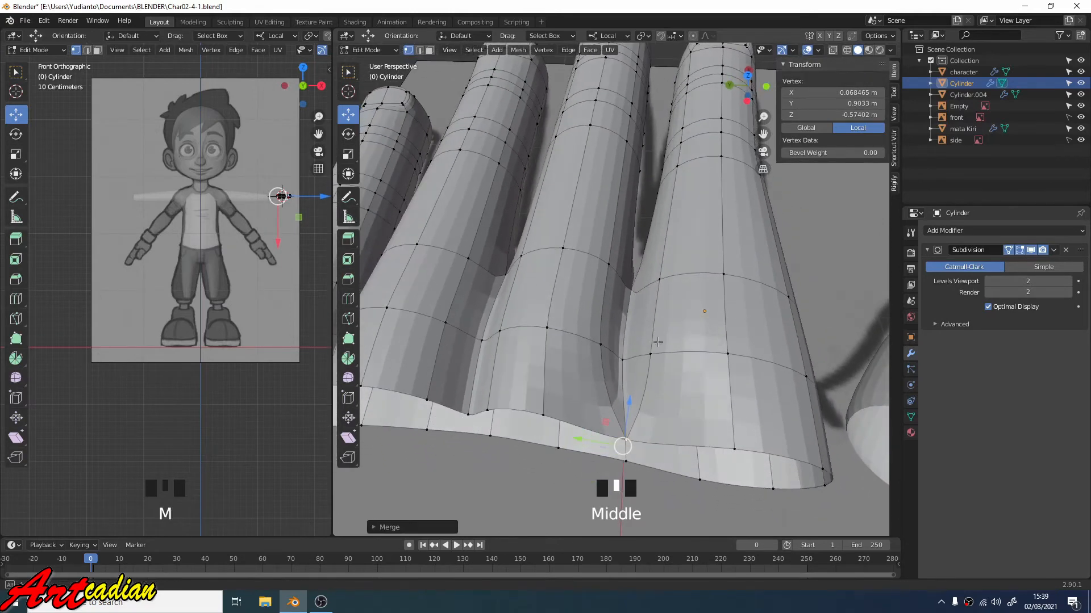
left_click(622, 360)
left_click_drag(586, 358, 609, 369)
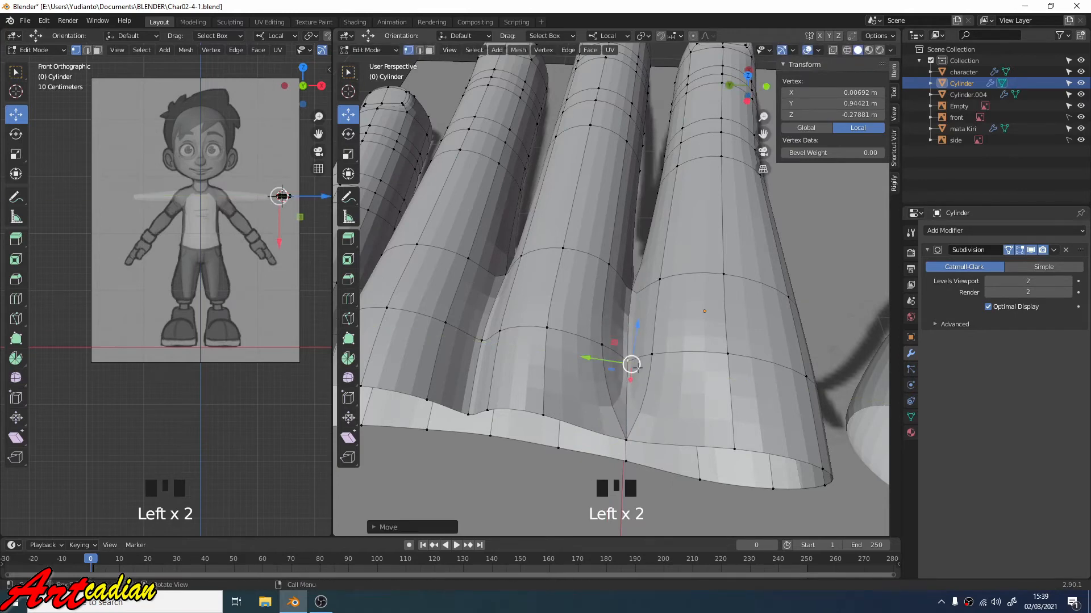
middle_click_drag(620, 380, 648, 394)
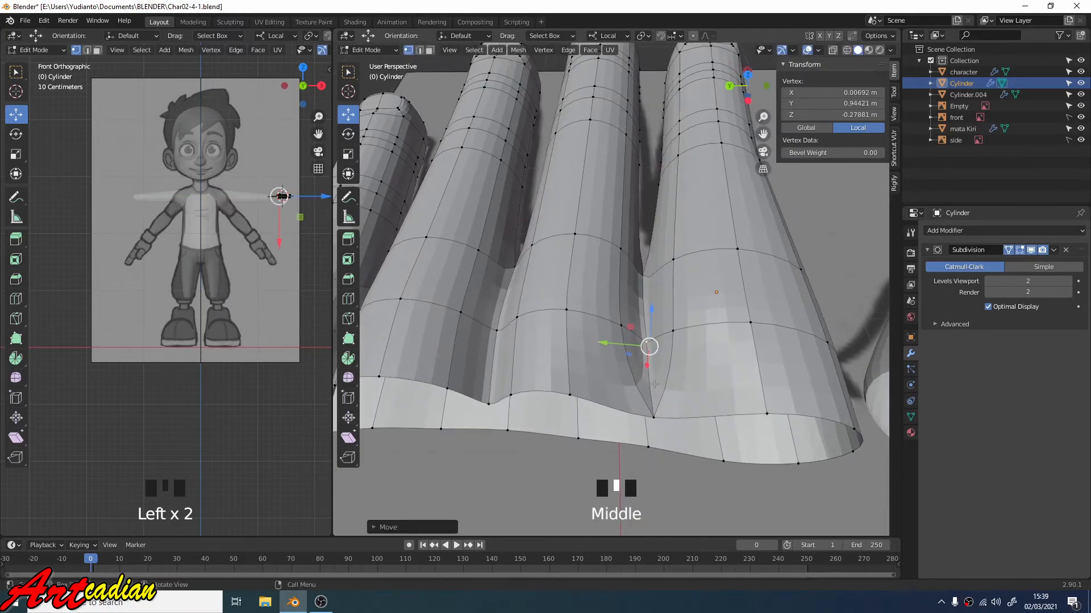
- Dissolve the edge running down the groove between the middle and index fingers to the upper rim
left_click(653, 384)
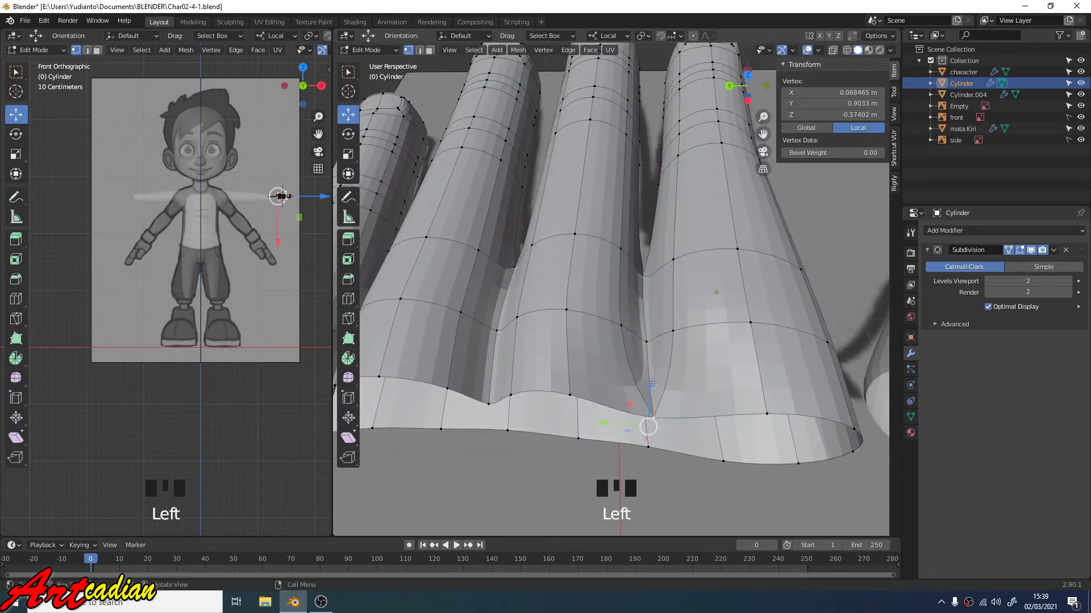
left_click(511, 396)
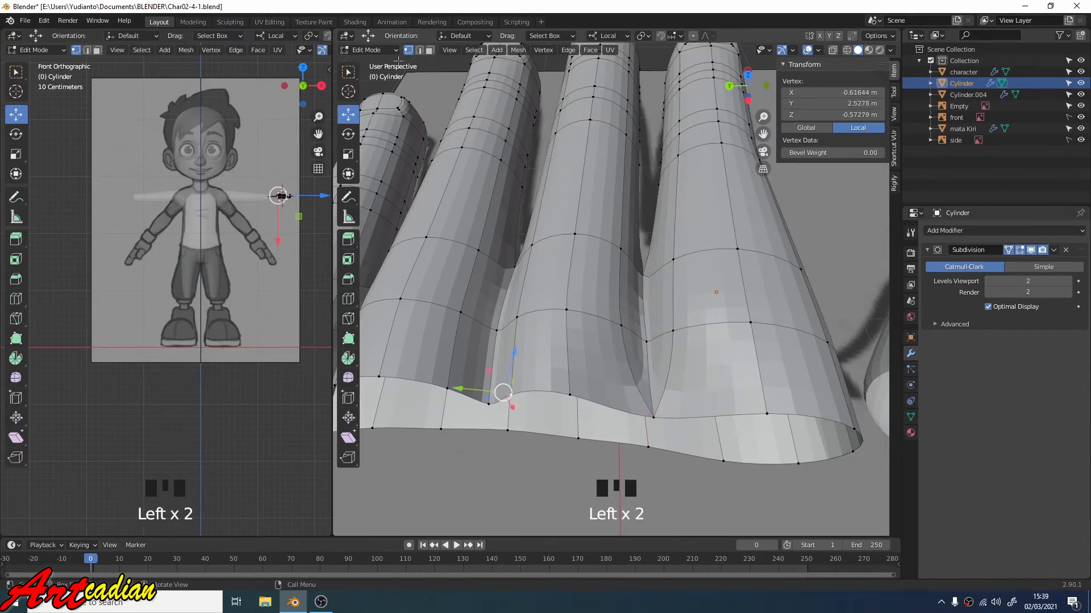
left_click(419, 50)
left_click(653, 370)
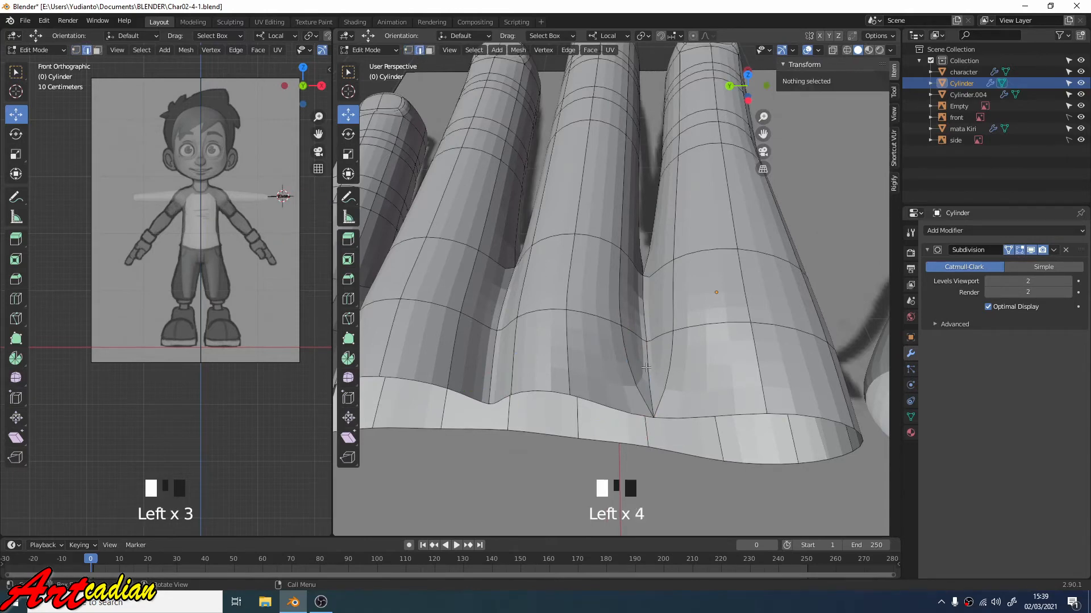
key("x")
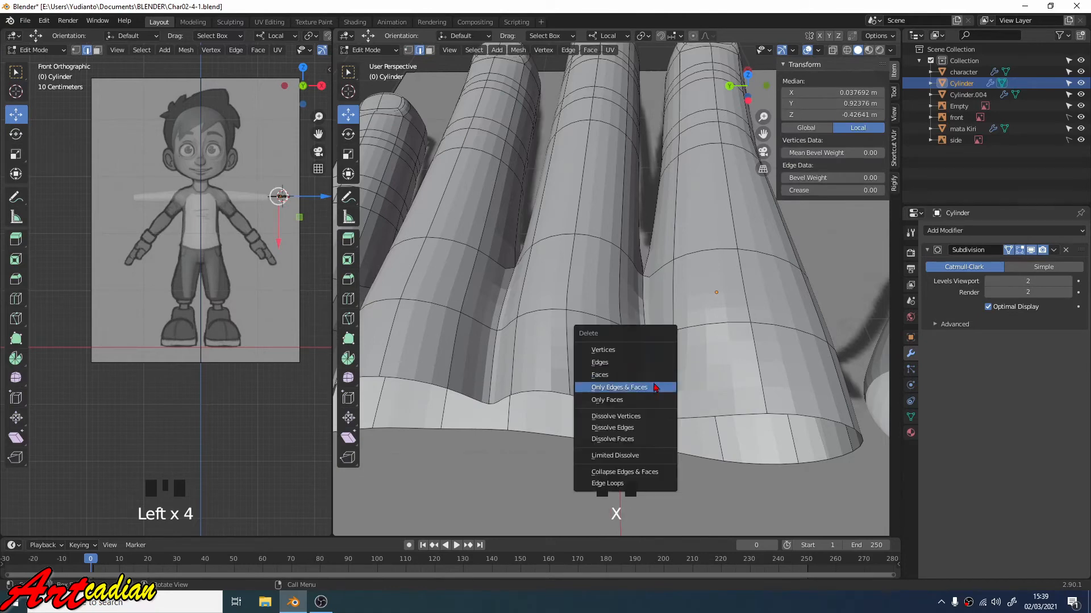
left_click(653, 417)
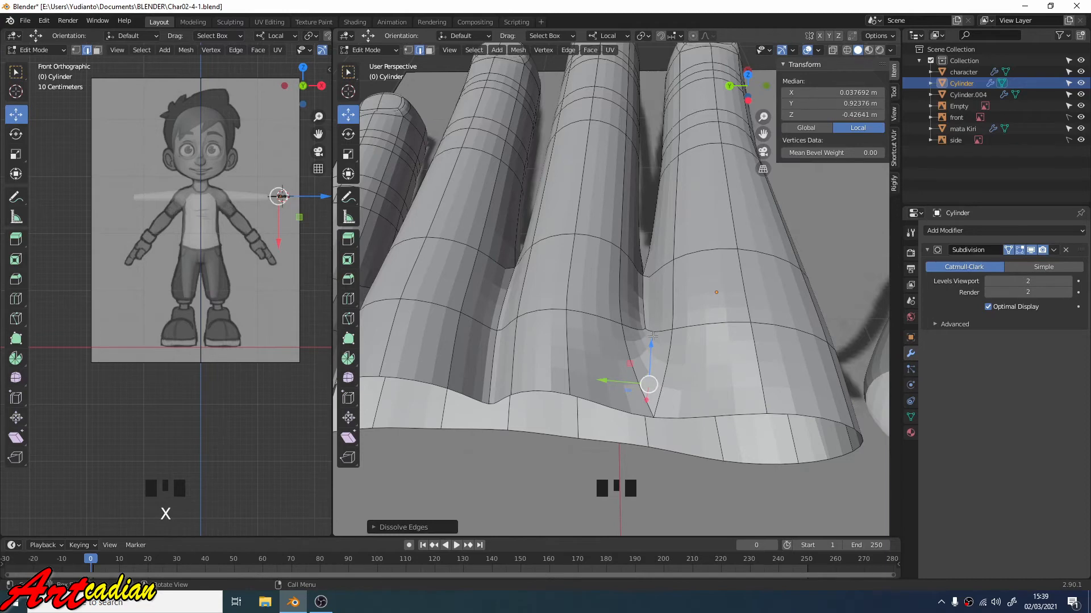
- Merge the middle finger's upper rim vertex facing the ring finger into the groove vertex between them, using At Last
scroll(586, 355, "down", 2)
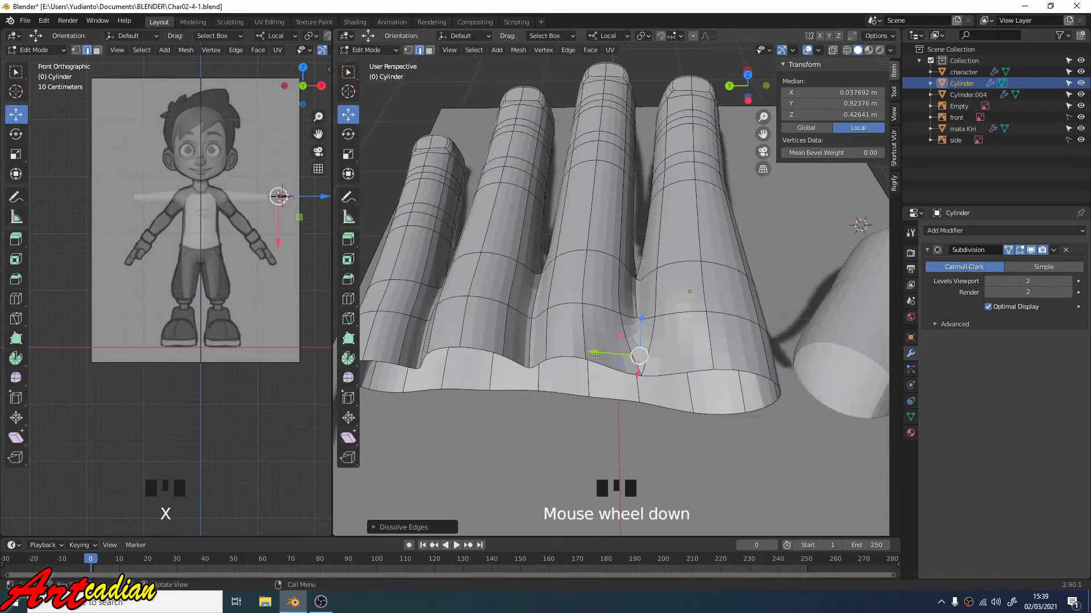
middle_click_drag(593, 356, 607, 357)
key("1")
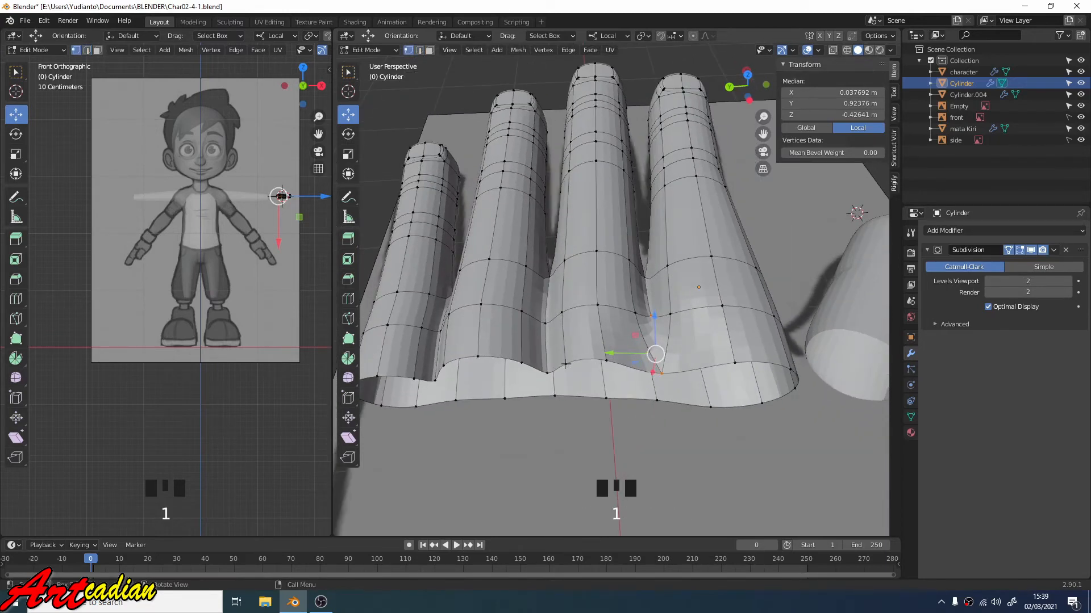
left_click(555, 377)
left_click(554, 396, "shift")
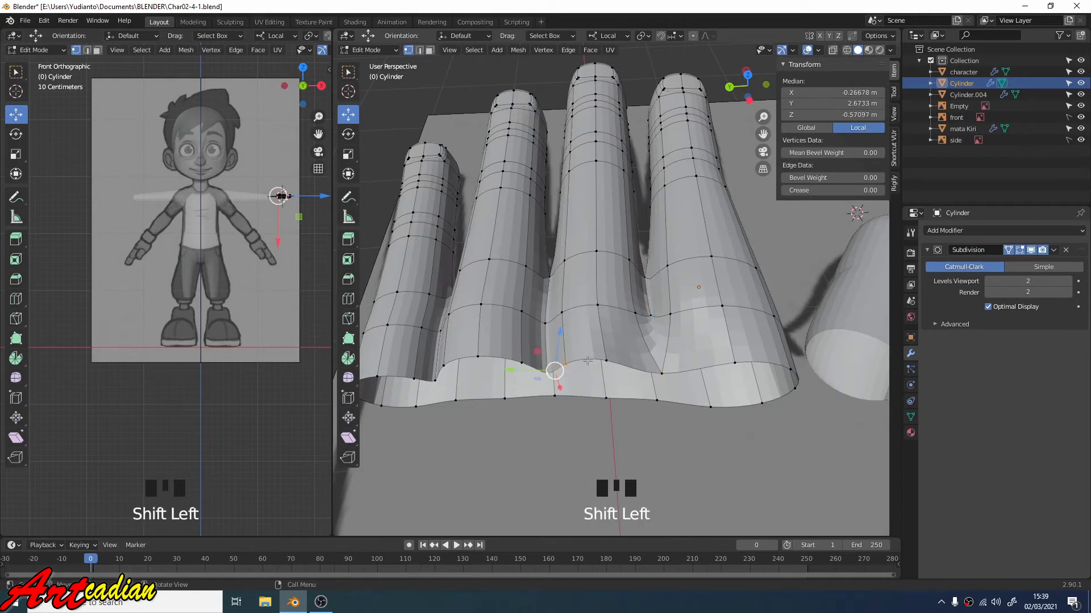
key("m")
left_click(573, 358)
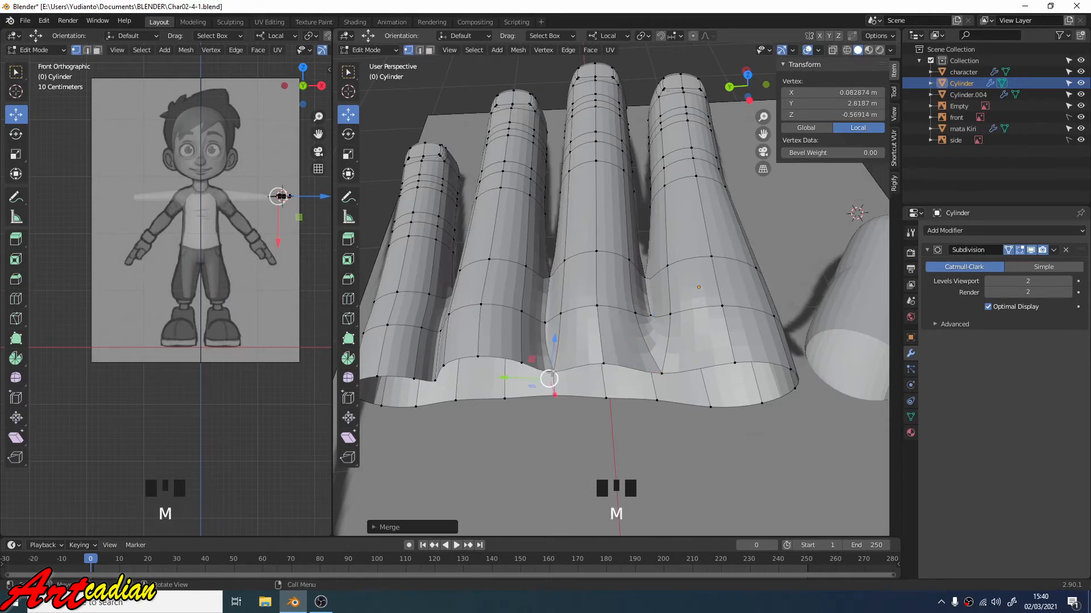
- Merge the ring finger's upper rim vertex facing the middle finger into the same groove vertex, using At Last
left_click(520, 361)
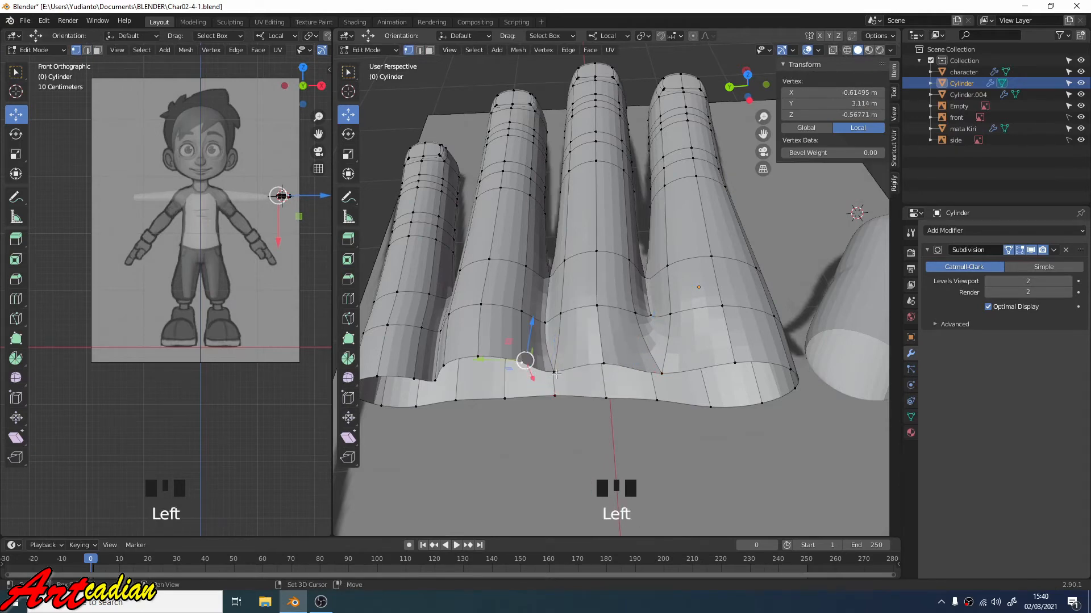
left_click(553, 372, "shift")
key("m")
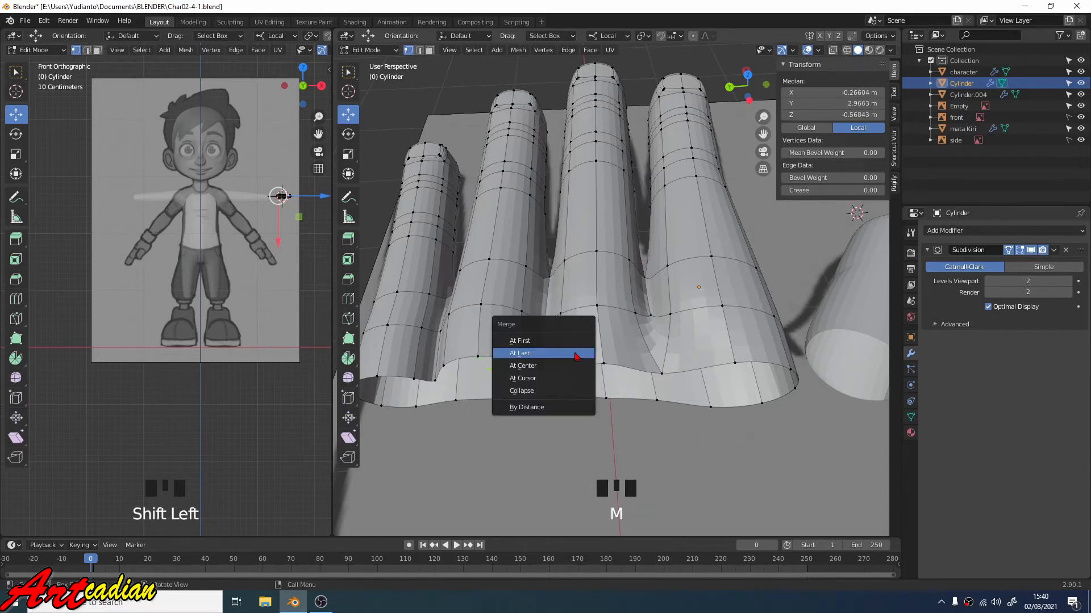
left_click(574, 355)
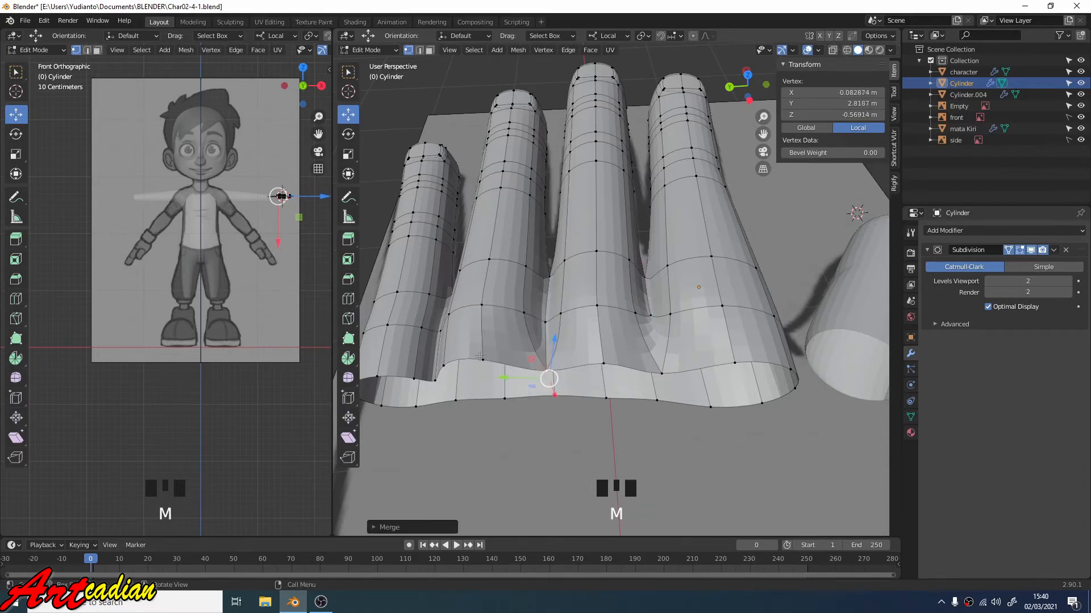
- Merge the ring finger's upper rim vertex facing the little finger into the groove vertex between them, using At Last
middle_click_drag(502, 338, 524, 330)
left_click(517, 356)
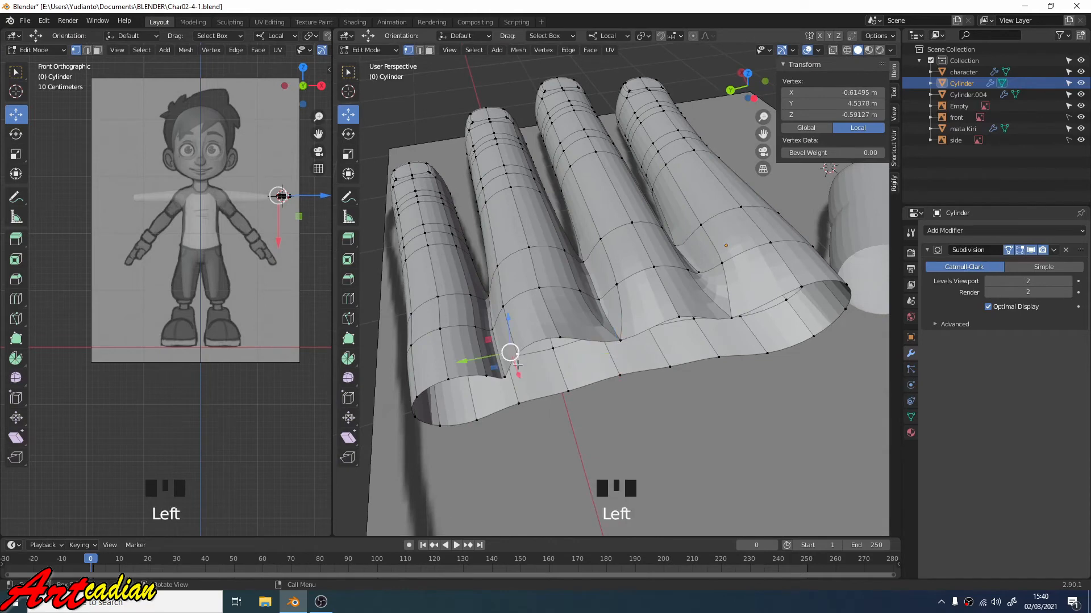
left_click(506, 376, "shift")
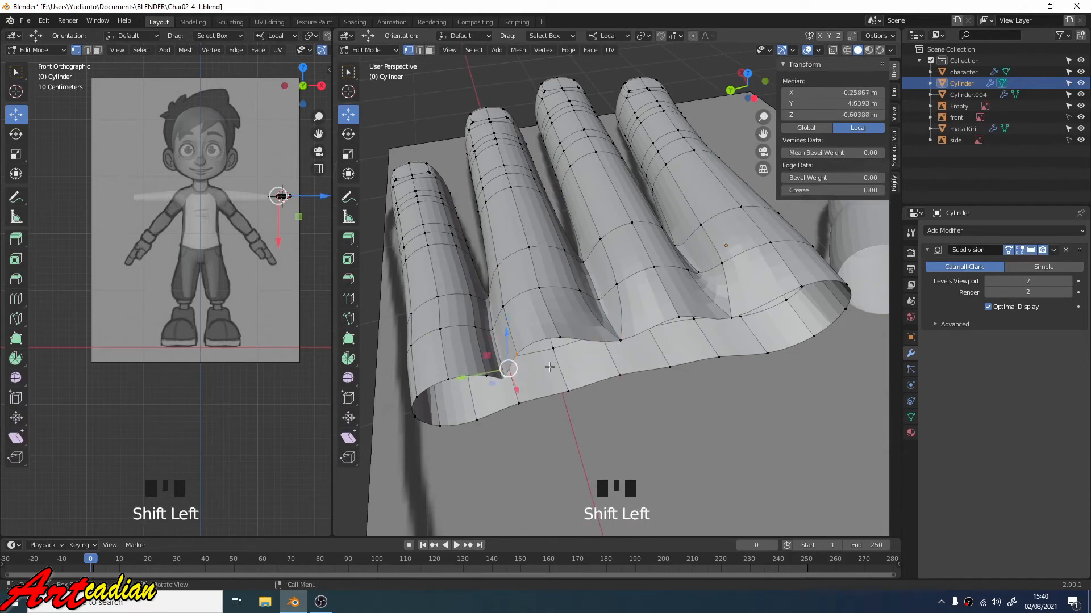
key("m")
left_click(544, 368)
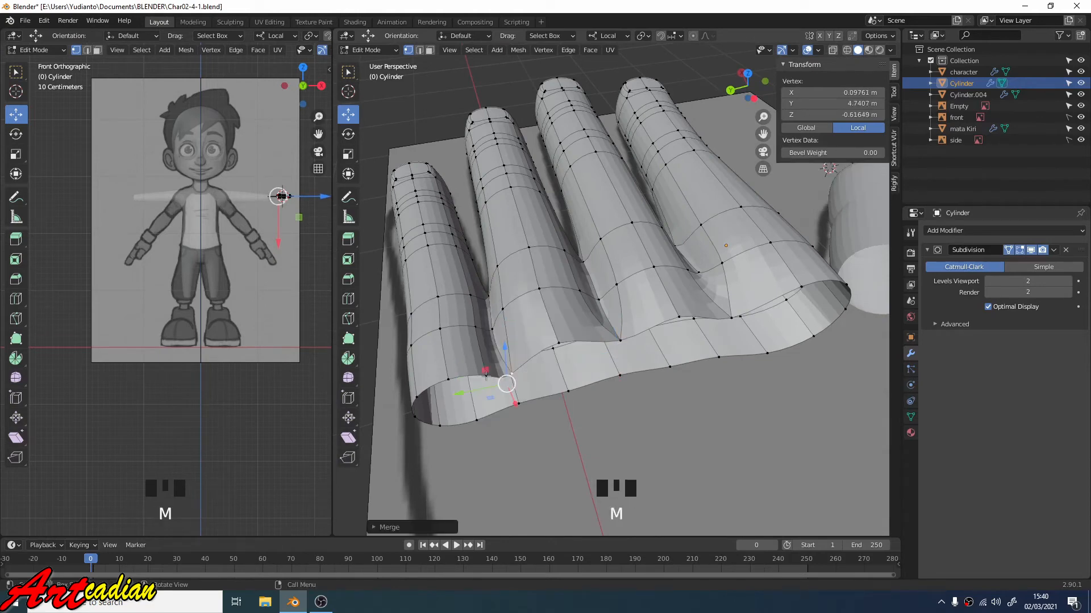
- Merge the little finger's adjacent upper rim vertex into the groove vertex beside the ring finger, using At Last
left_click(491, 374)
left_click(512, 377, "shift")
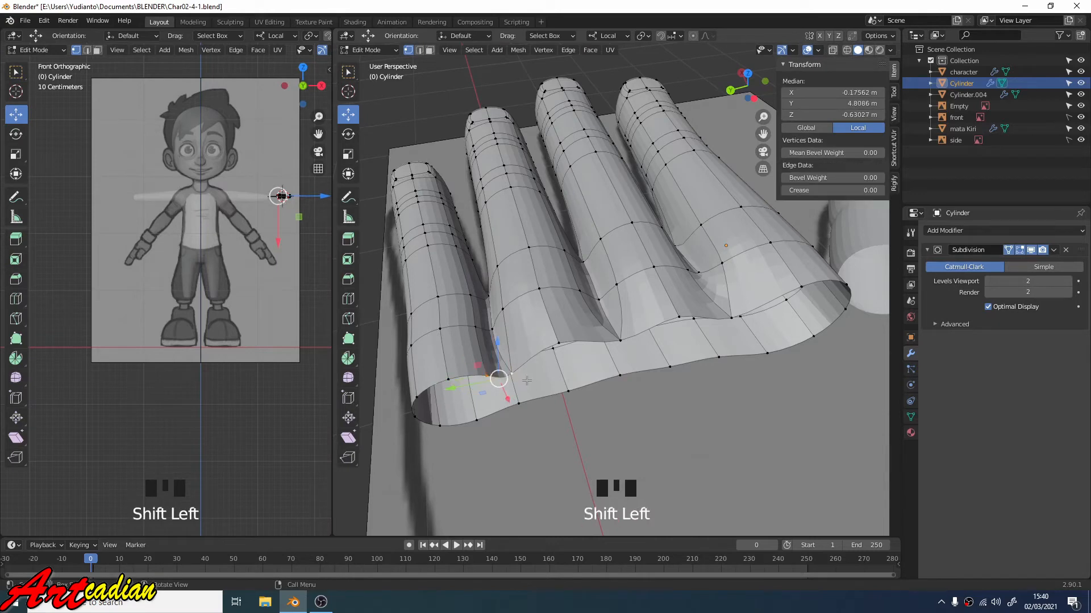
key("m")
left_click(526, 376)
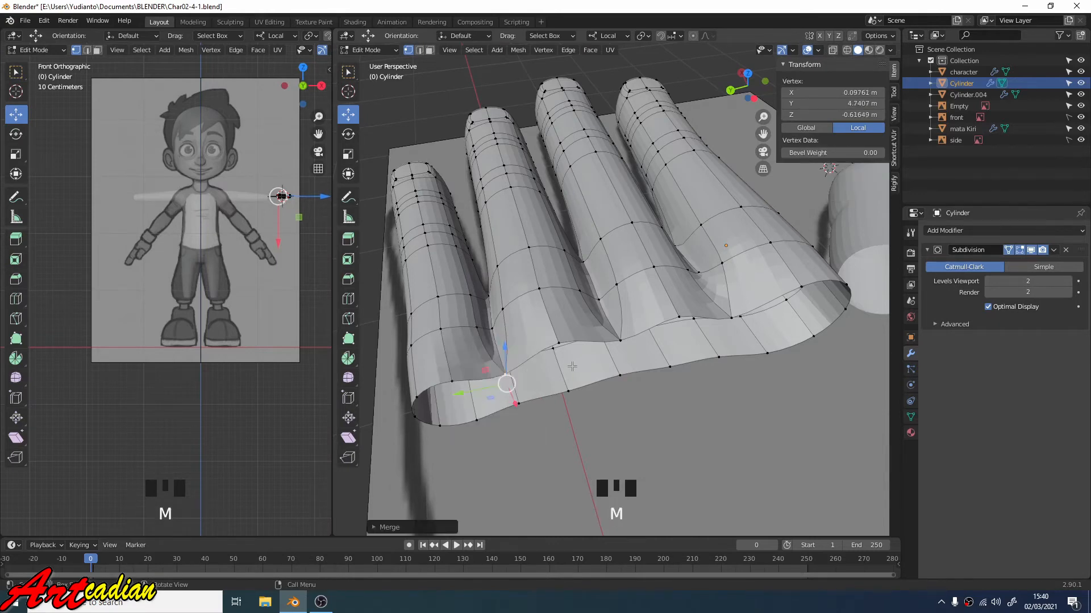
- Dissolve the last groove edges between the middle and ring fingers and between the ring and little fingers
middle_click_drag(572, 366, 567, 364)
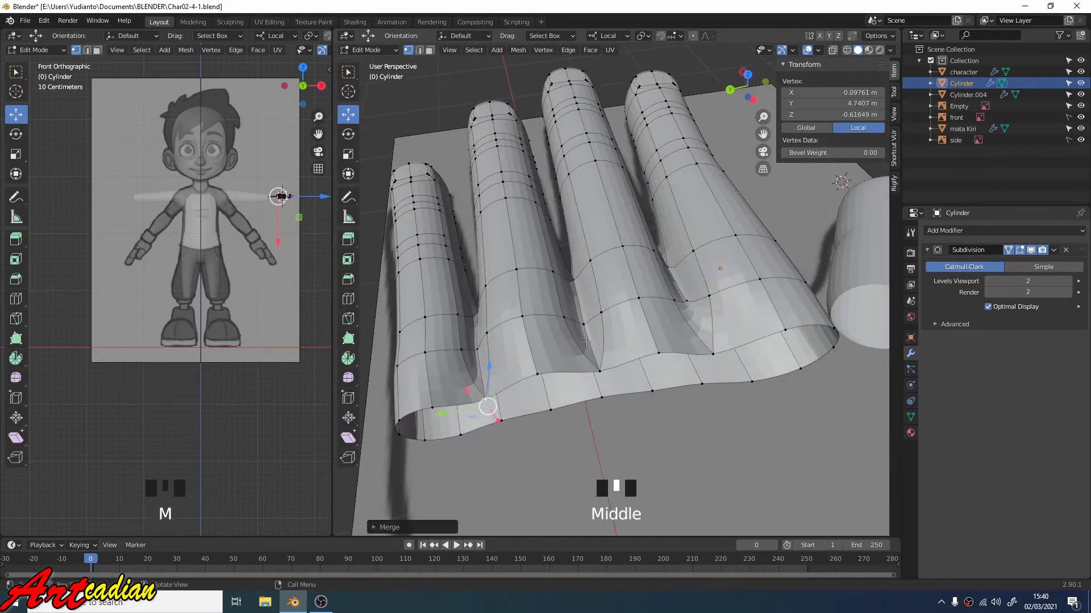
left_click(419, 51)
left_click(588, 341)
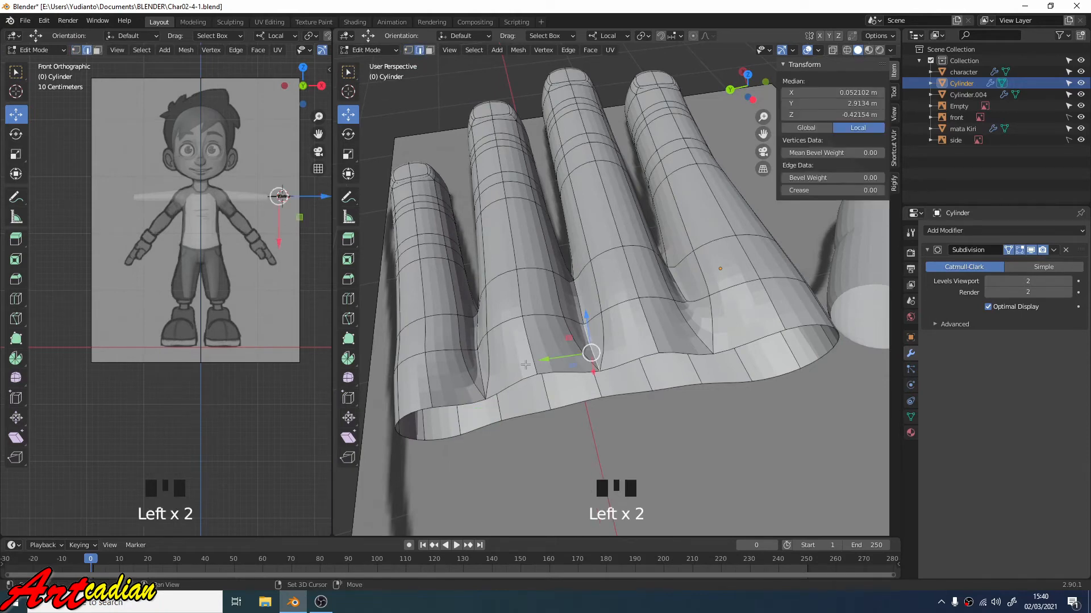
left_click(481, 369, "shift")
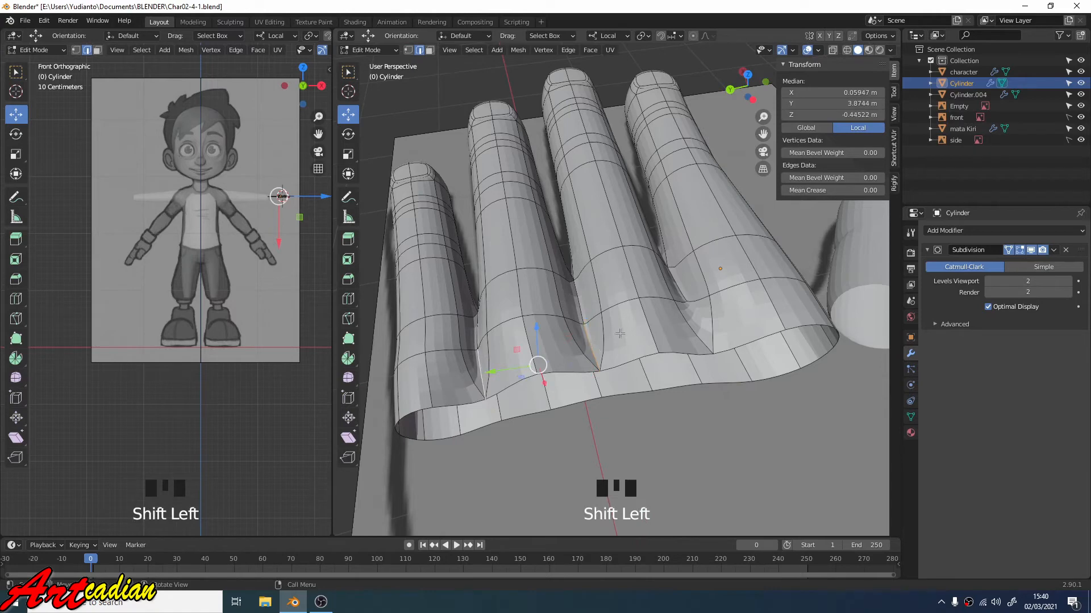
key("x")
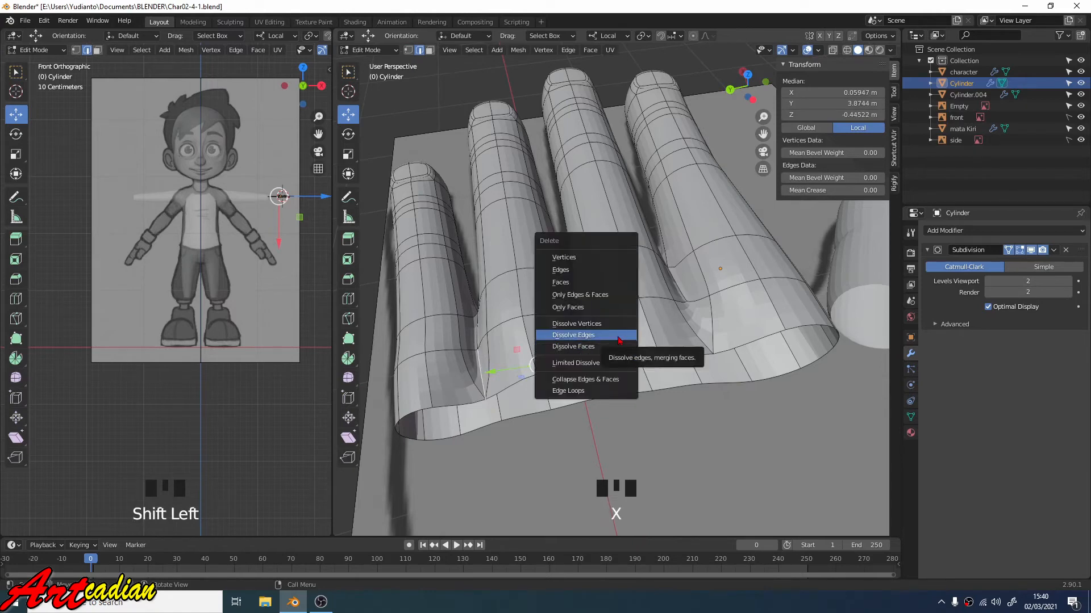
left_click(619, 346)
- Select the open edge loop around the joined finger bases and extrude it about 0.026 m toward the wrist
scroll(642, 348, "down", 3)
middle_click_drag(640, 353, 623, 343)
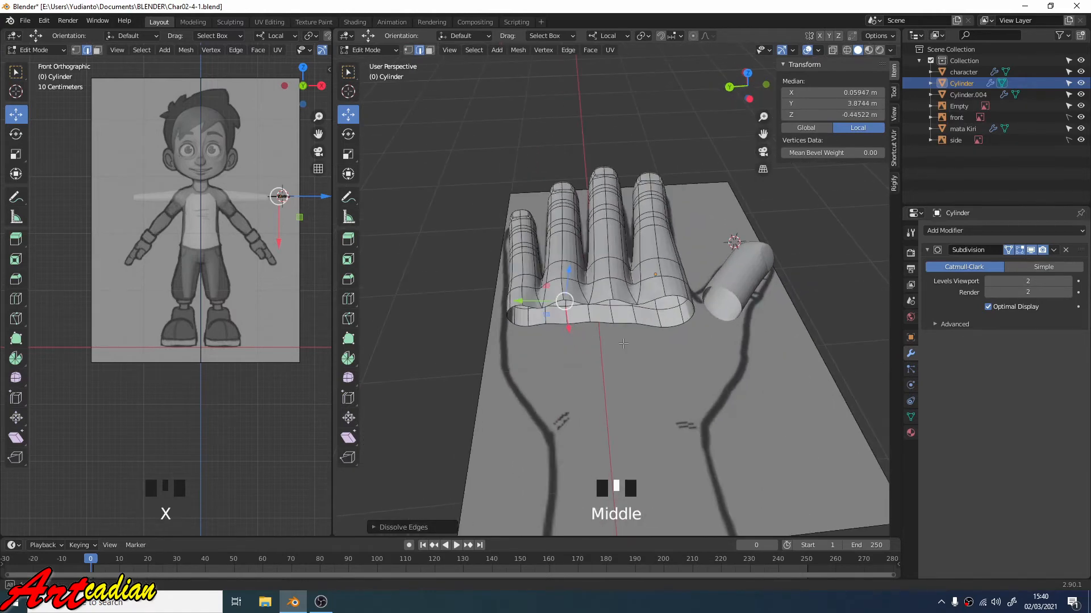
left_click(646, 304, "shift")
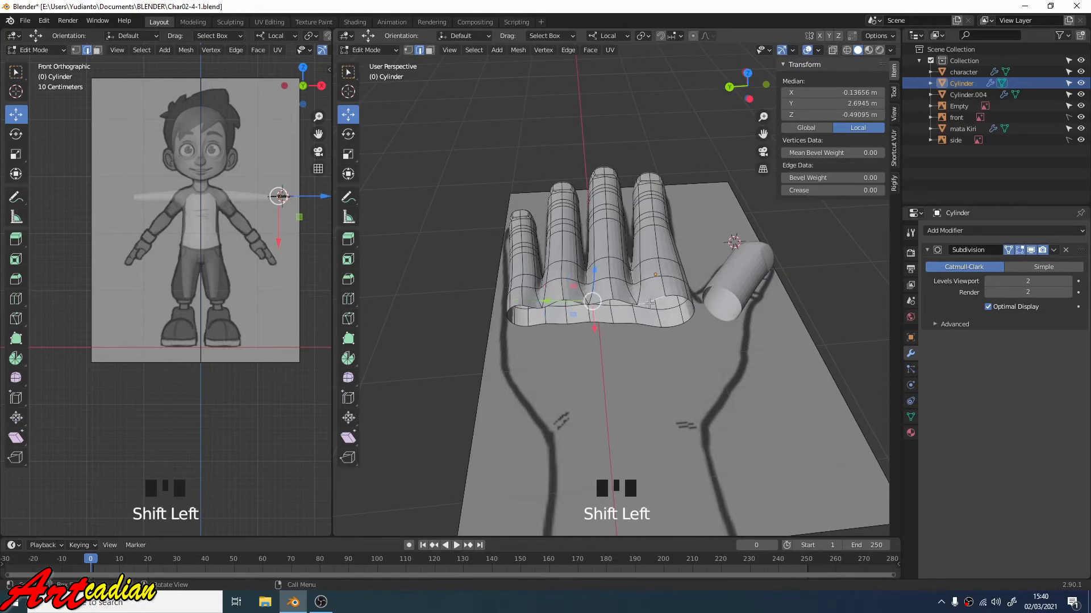
left_click(651, 304, "alt")
middle_click_drag(651, 304, 588, 350)
key("e")
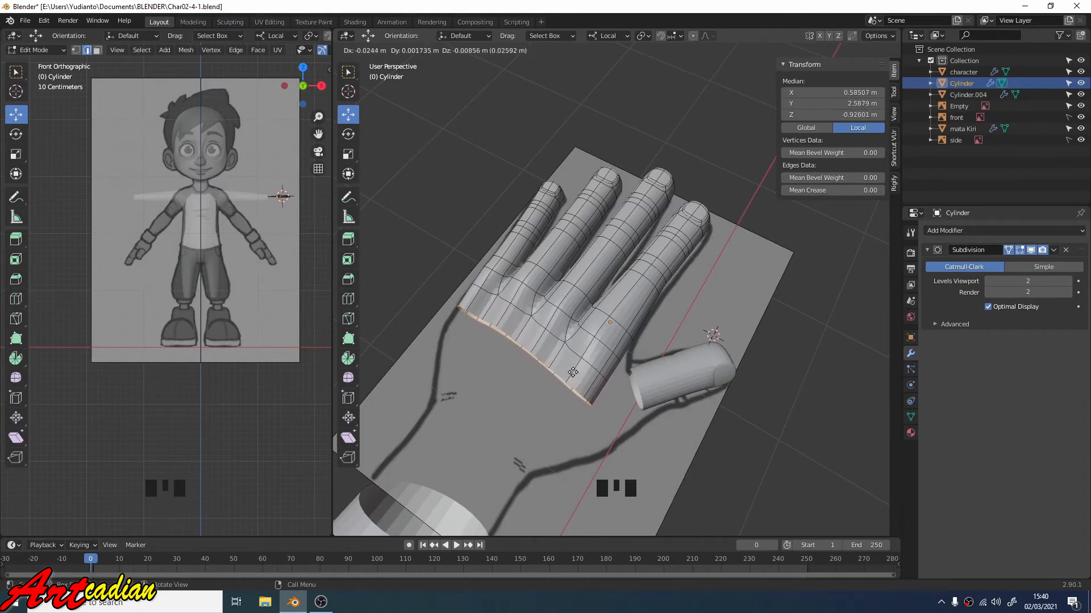
left_click(573, 372)
- Raise the three upper rim vertices below the finger grooves along local X to even out the palm's upper edge
middle_click_drag(573, 372, 585, 316)
scroll(640, 343, "up", 2)
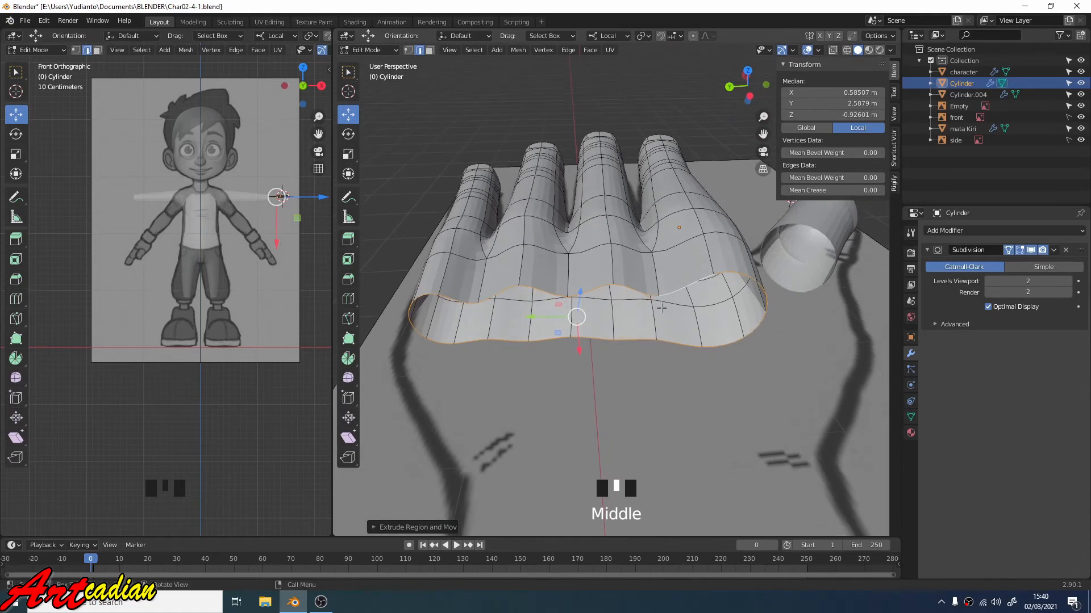
mouse_move(659, 321)
middle_mouse_down()
mouse_move(671, 351)
mouse_move(673, 328)
middle_mouse_up()
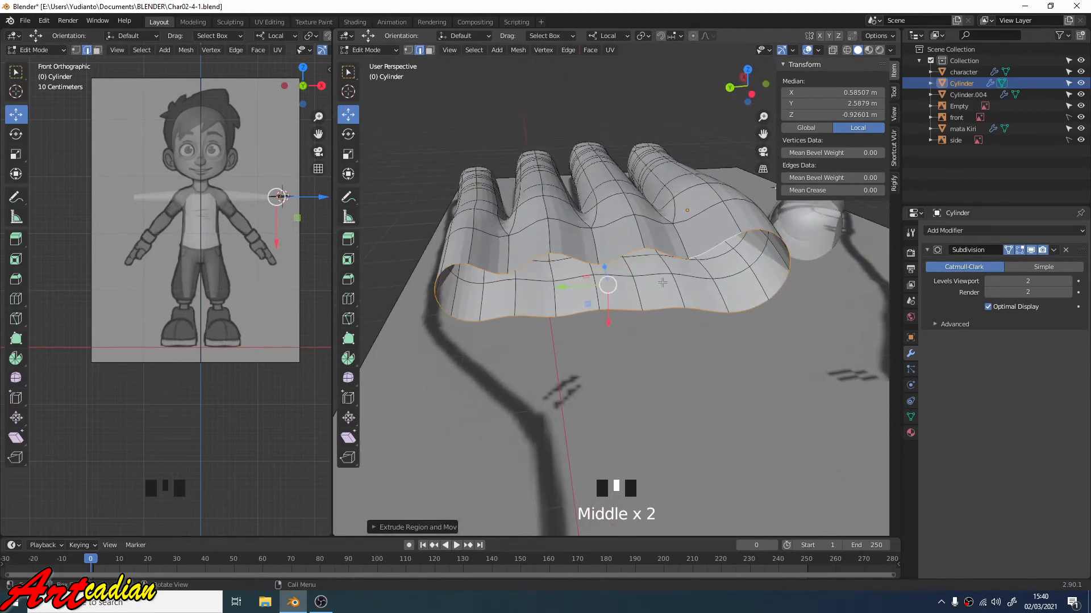
middle_click_drag(662, 282, 681, 273)
scroll(694, 265, "up", 1)
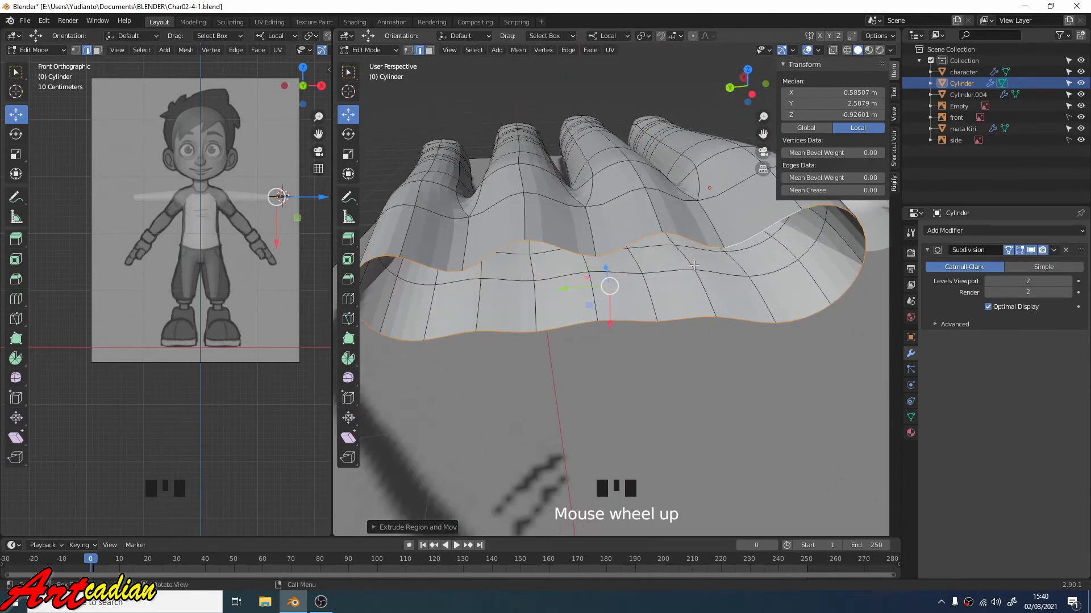
key("1")
left_click(723, 248)
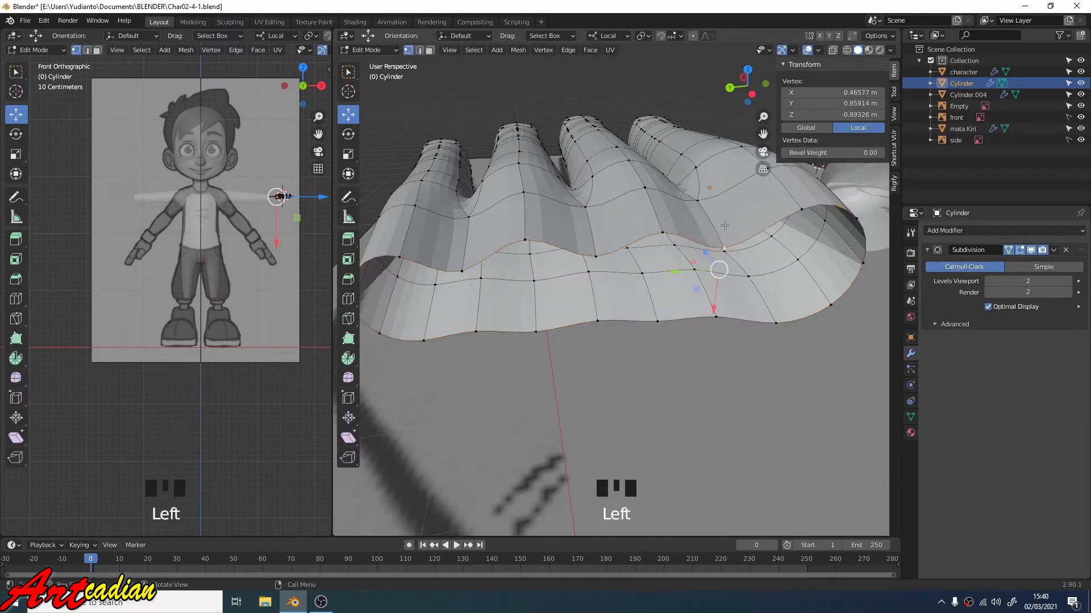
left_click_drag(716, 286, 712, 269)
left_click(599, 259)
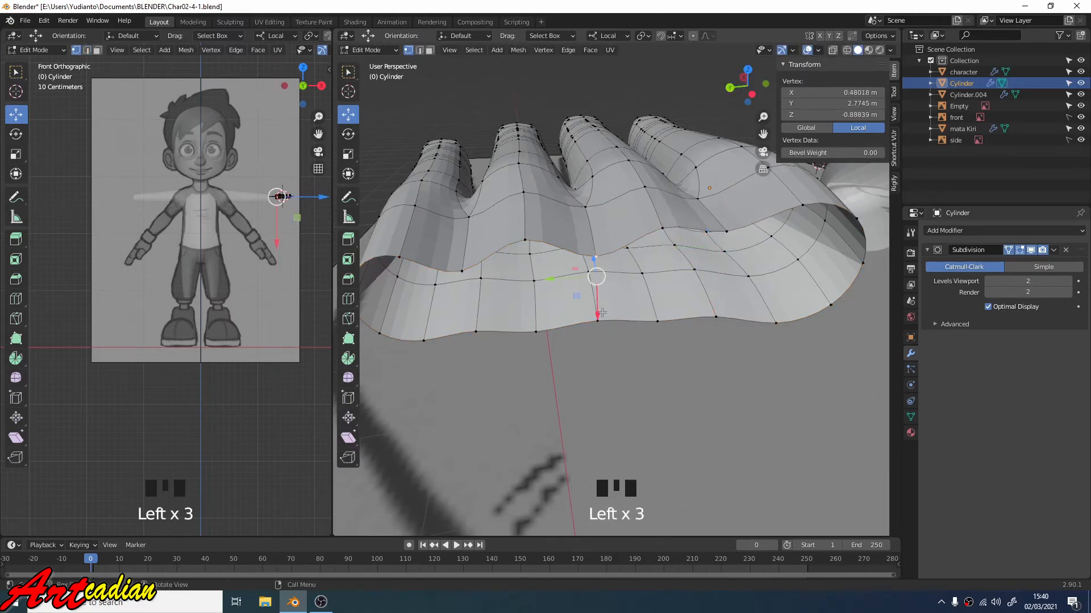
left_click_drag(600, 313, 594, 296)
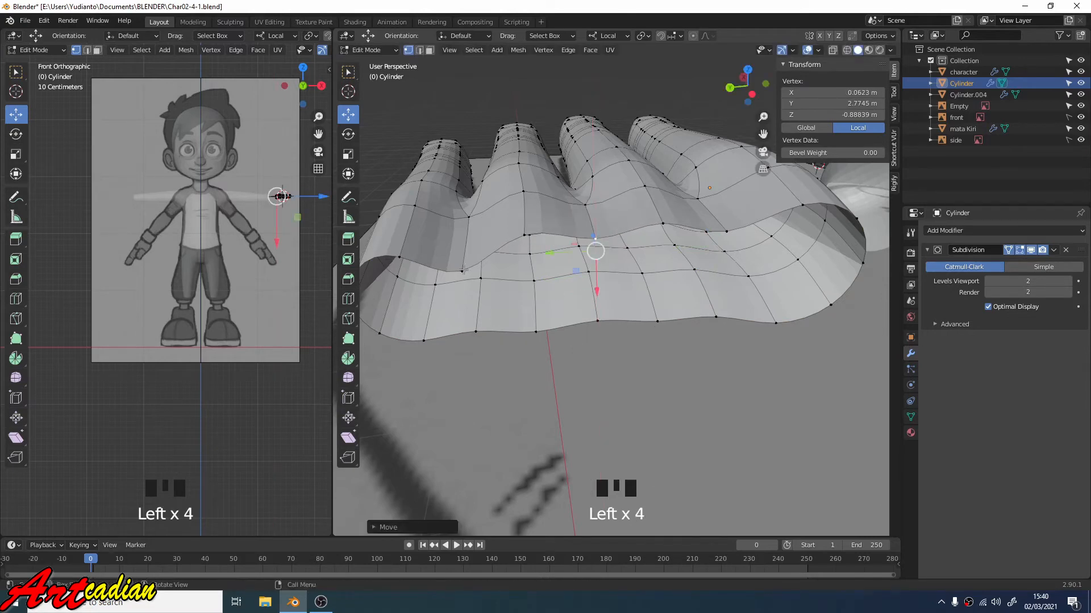
left_click(464, 272)
left_click_drag(466, 328, 460, 303)
- Merge the two neighbouring lower rim vertices on the outer side of the index finger's base, using At Last
scroll(538, 322, "down", 2)
middle_click_drag(539, 322, 681, 315)
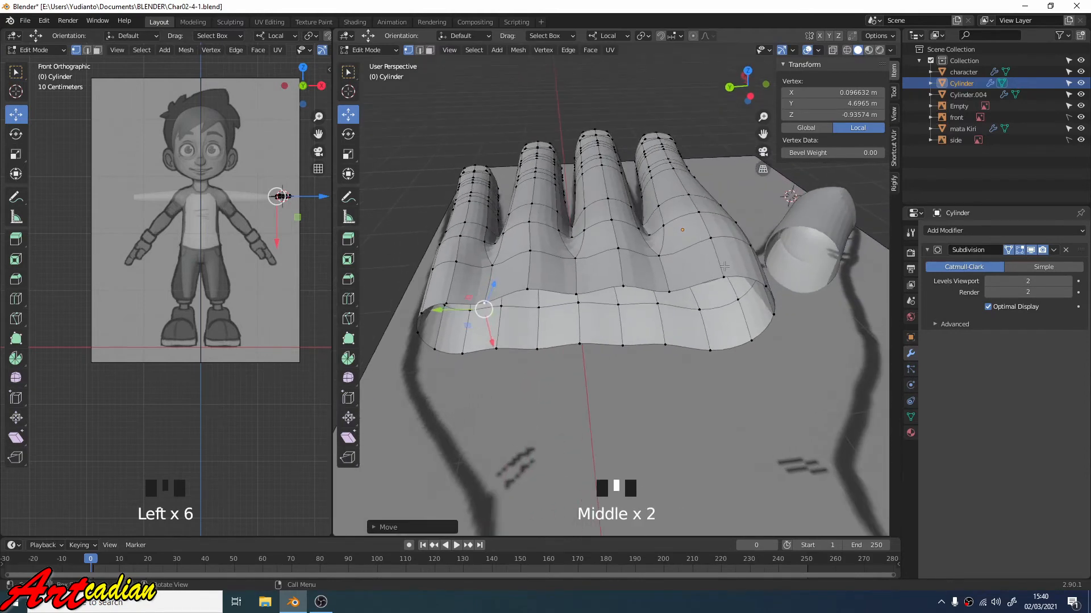
left_click(750, 343)
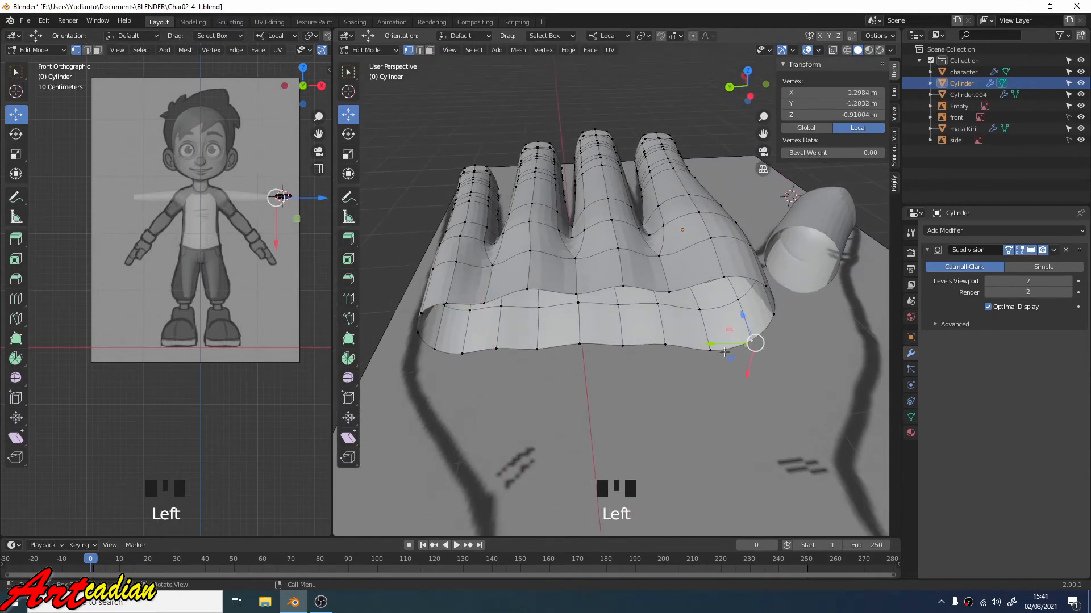
left_click(709, 358, "shift")
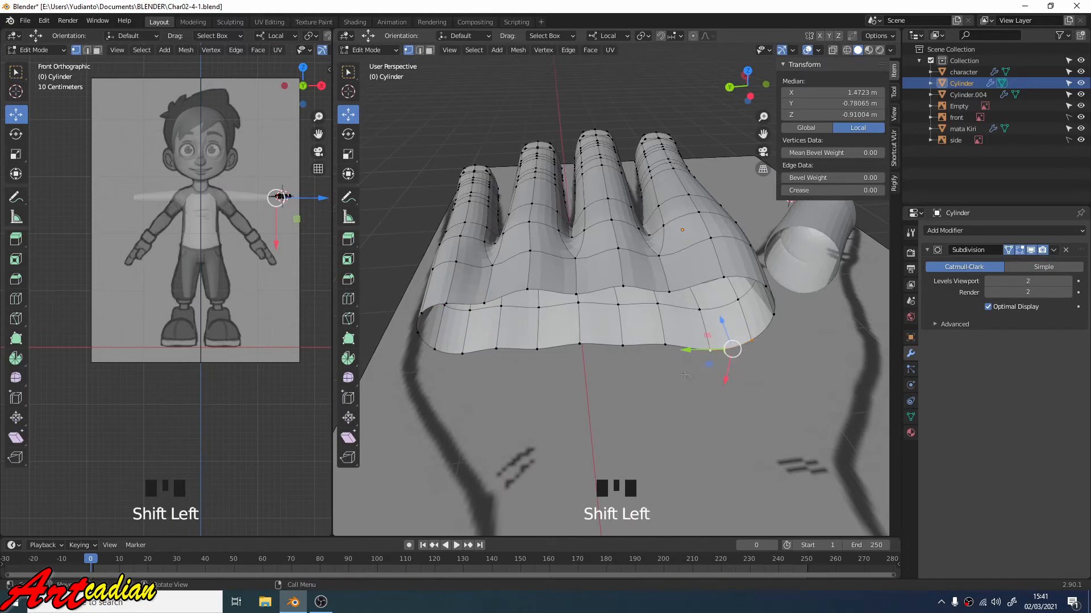
key("m")
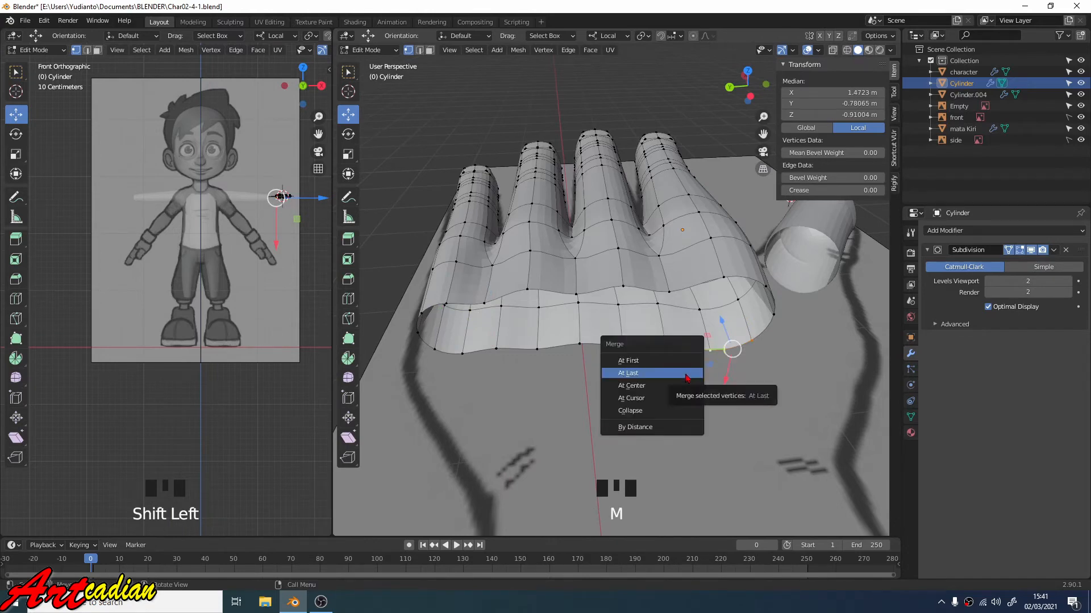
left_click(687, 376)
- Merge the next lower rim vertex toward the middle finger into the already merged one below the index finger, using At Last
left_click(665, 344)
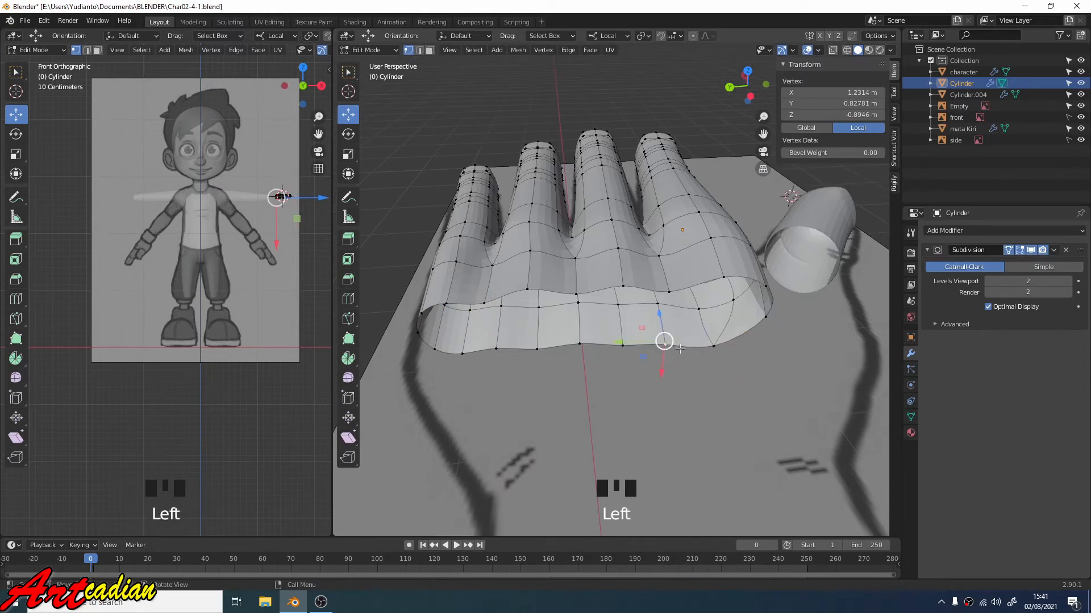
left_click(713, 346, "shift")
key("m")
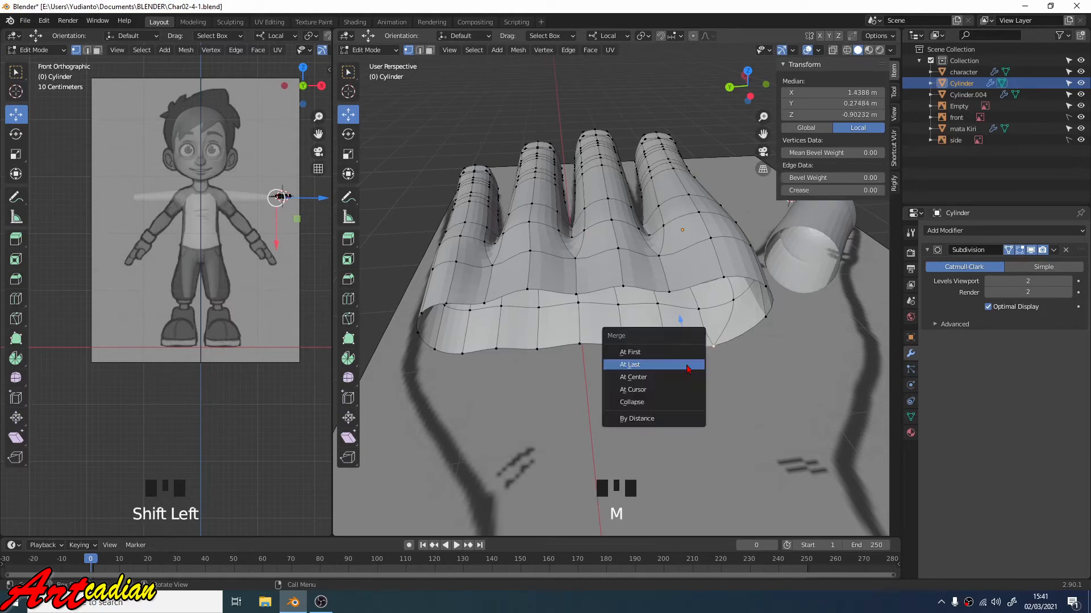
left_click(689, 368)
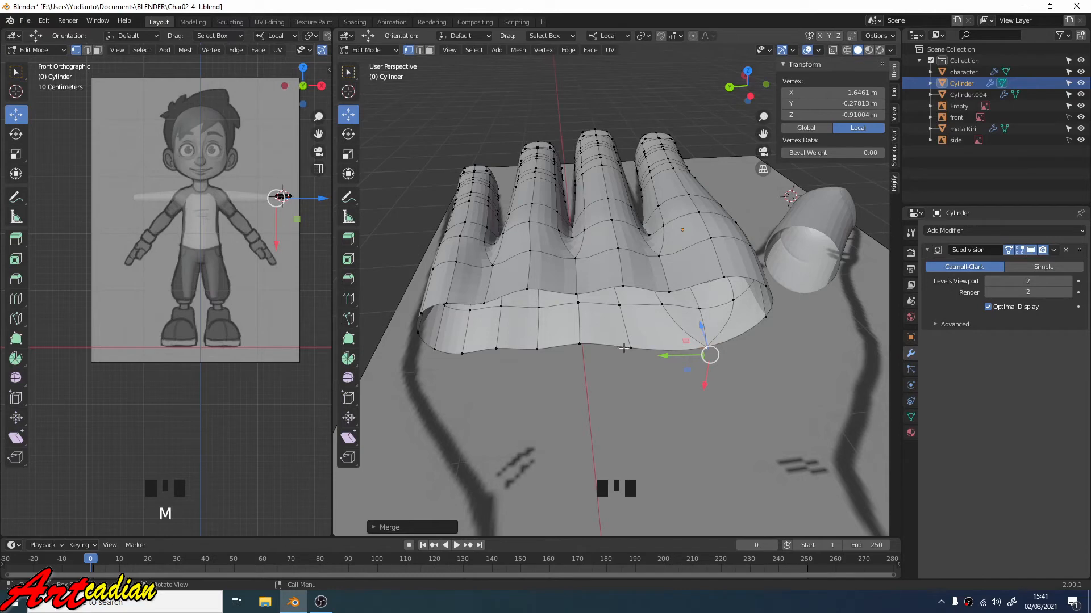
- Merge three neighbouring lower rim vertices near the little finger's base into the middle one, using At Last
left_click(463, 353)
left_click(495, 350, "shift")
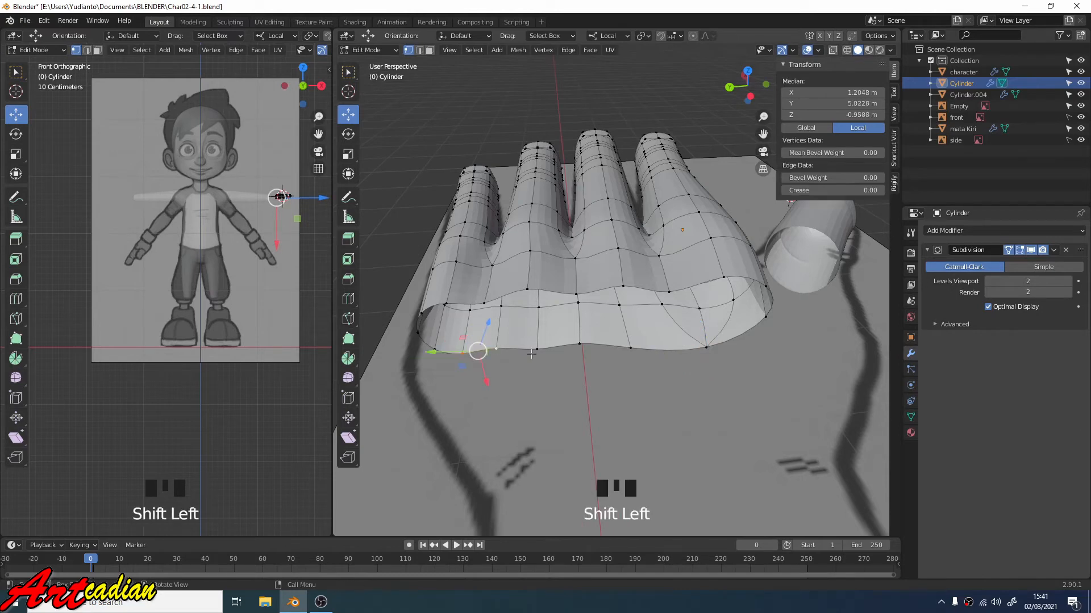
key("m")
left_click(523, 362)
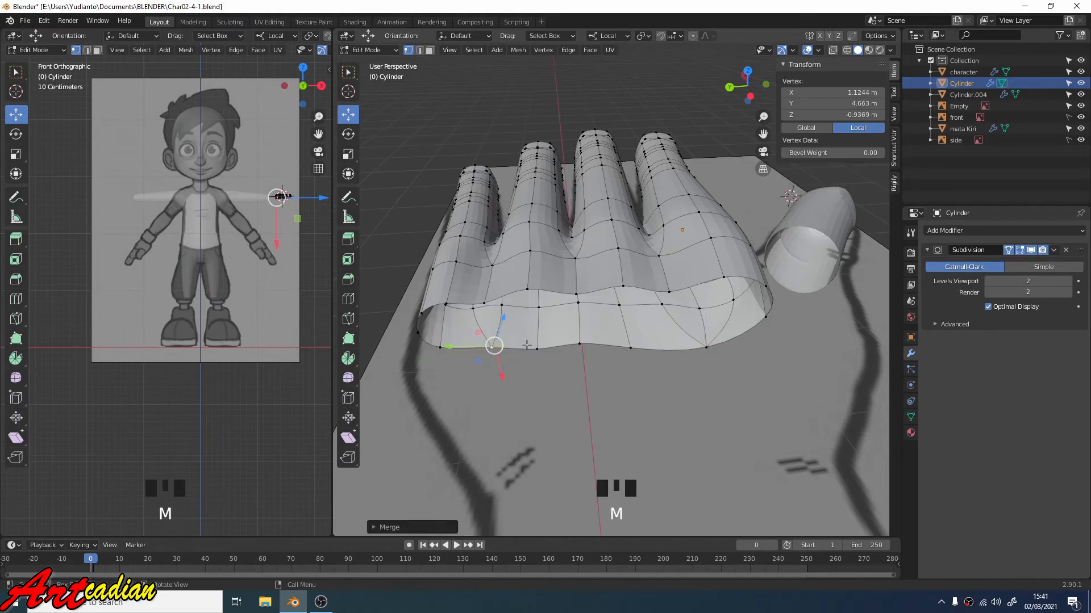
left_click(535, 350)
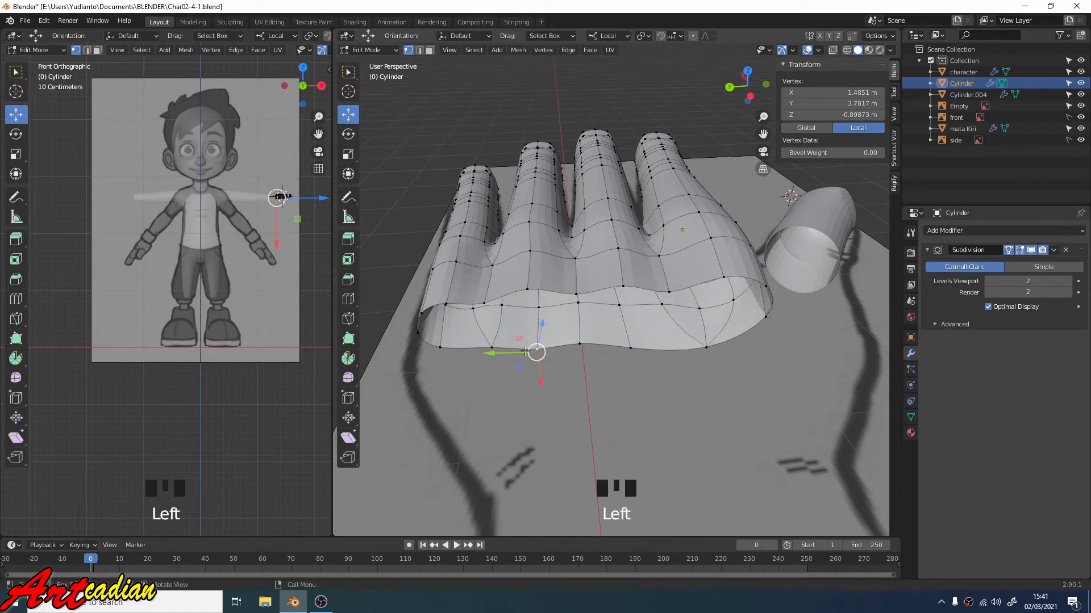
left_click(493, 346, "shift")
key("m")
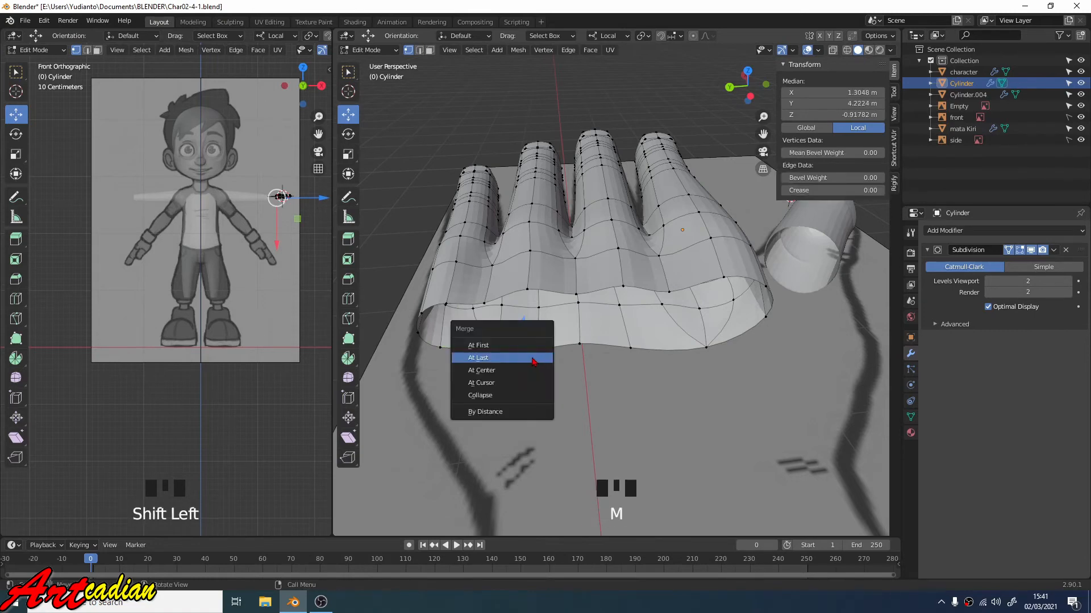
left_click(534, 359)
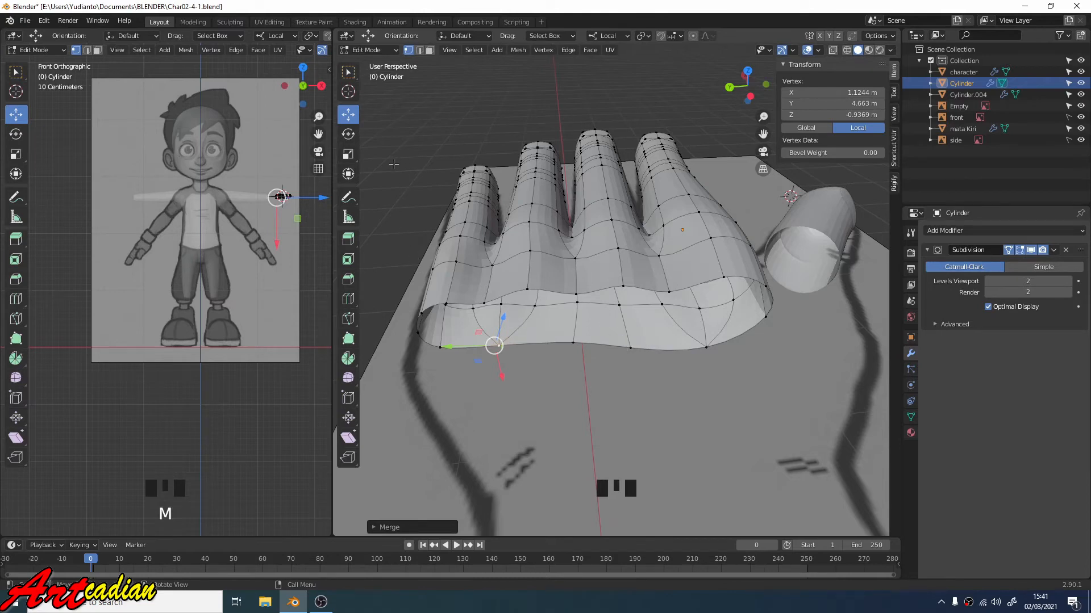
- Dissolve the middle edge leading to each of the two merged lower rim vertices
left_click(419, 50)
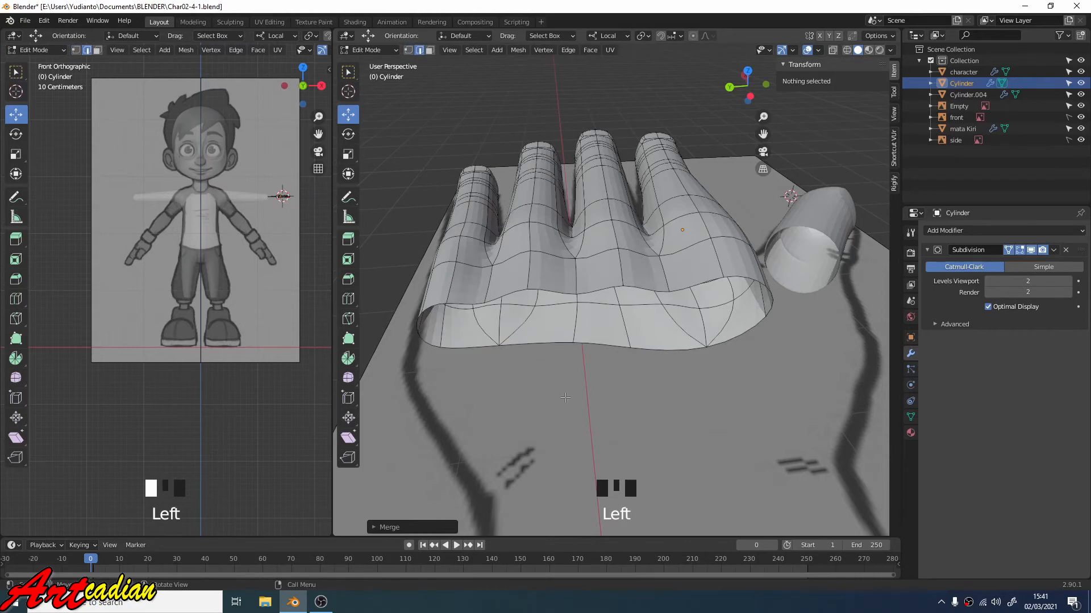
left_click(503, 327)
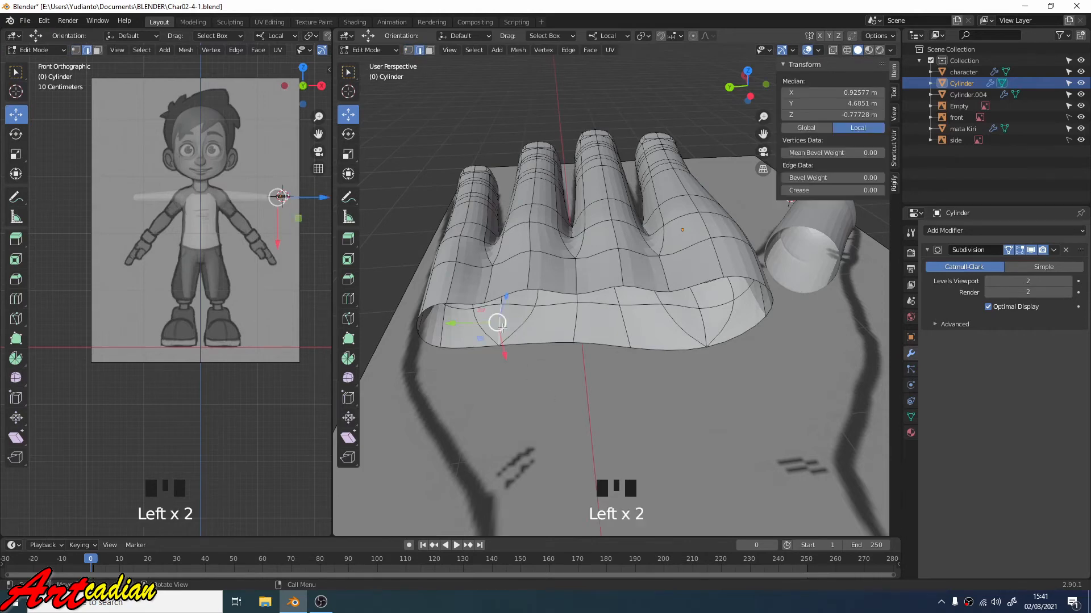
left_click(710, 333, "shift")
key("x")
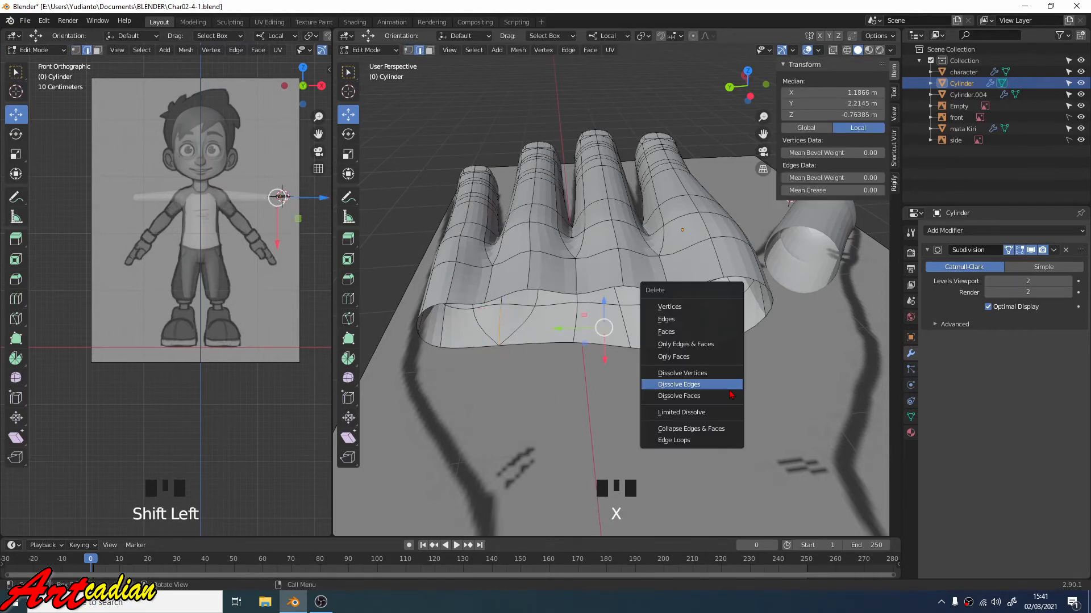
left_click(728, 386)
middle_click_drag(727, 387, 743, 355)
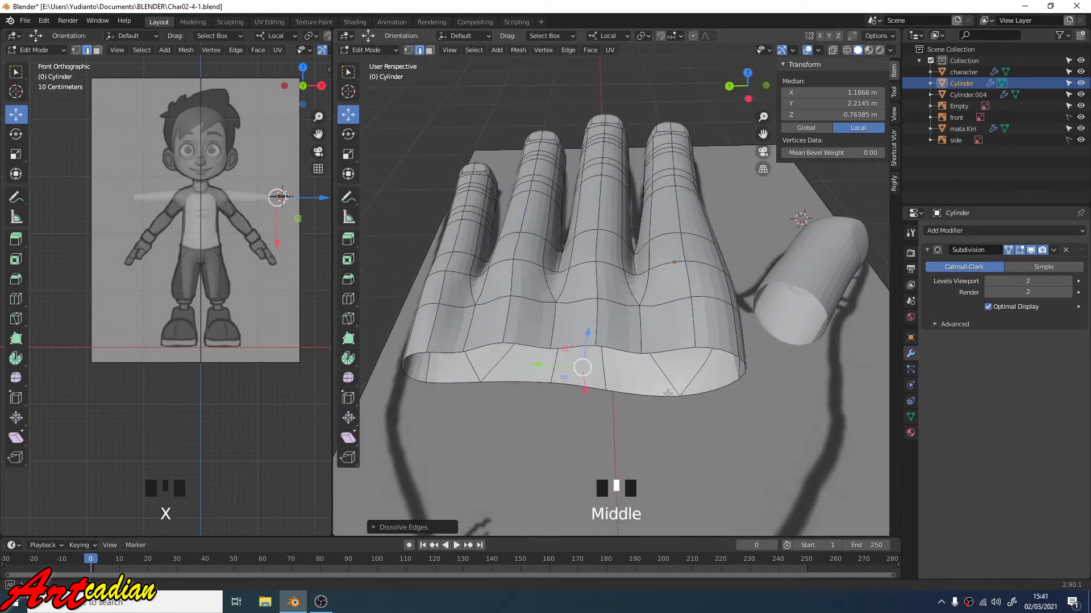
- Try to extrude the palm's open rim loop toward the wrist
scroll(635, 392, "down", 3)
scroll(645, 380, "up", 1)
left_click(660, 394, "alt")
scroll(660, 394, "up", 2)
left_click(658, 401, "alt")
scroll(659, 400, "down", 4)
key("e")
left_click(579, 426)
key("ctrl+z")
- Raise the palm's open rim and the edge loop just before it slightly along local X
scroll(743, 341, "up", 4)
scroll(742, 319, "down", 3)
scroll(742, 312, "up", 1)
left_click_drag(730, 278, 734, 264)
scroll(750, 270, "up", 2)
mouse_move(756, 276)
middle_mouse_down()
mouse_move(764, 311)
mouse_move(721, 204)
mouse_move(676, 154)
mouse_move(737, 283)
middle_mouse_up()
double_click(764, 257, "alt")
left_click(765, 257, "alt+shift")
scroll(764, 257, "down", 2, "alt+shift")
scroll(777, 279, "up", 2)
left_click(675, 154, "alt+shift")
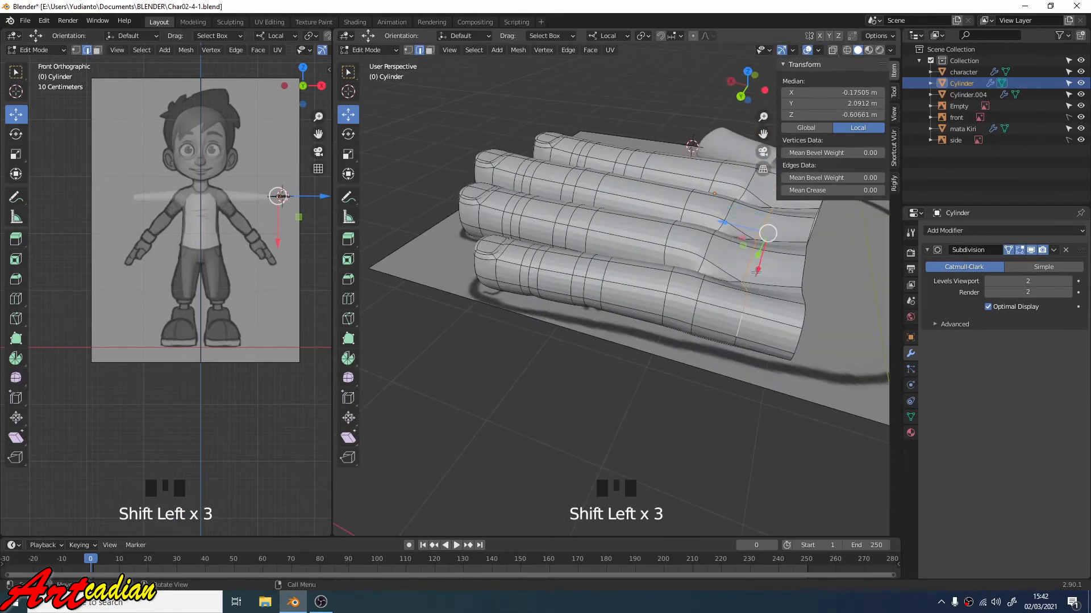
left_click_drag(756, 272, 758, 263)
- Select the upper edges running across the palm near the rim and raise them slightly along local X
middle_click_drag(756, 260, 622, 244)
left_click(554, 258)
left_click(578, 251, "shift")
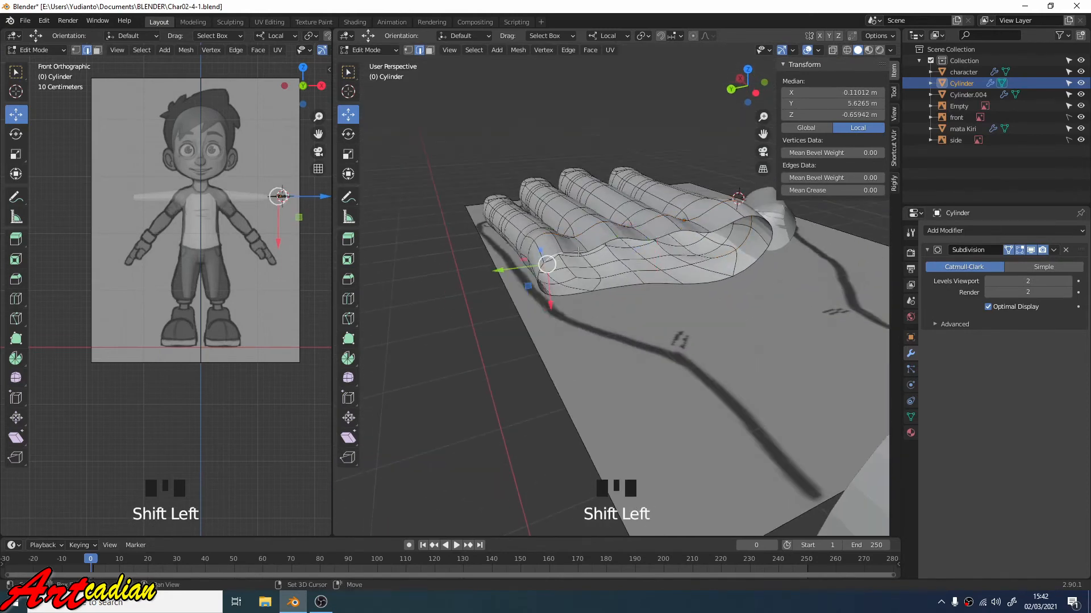
left_click(725, 225, "shift")
left_click_drag(630, 282, 630, 255)
key("ctrl+z")
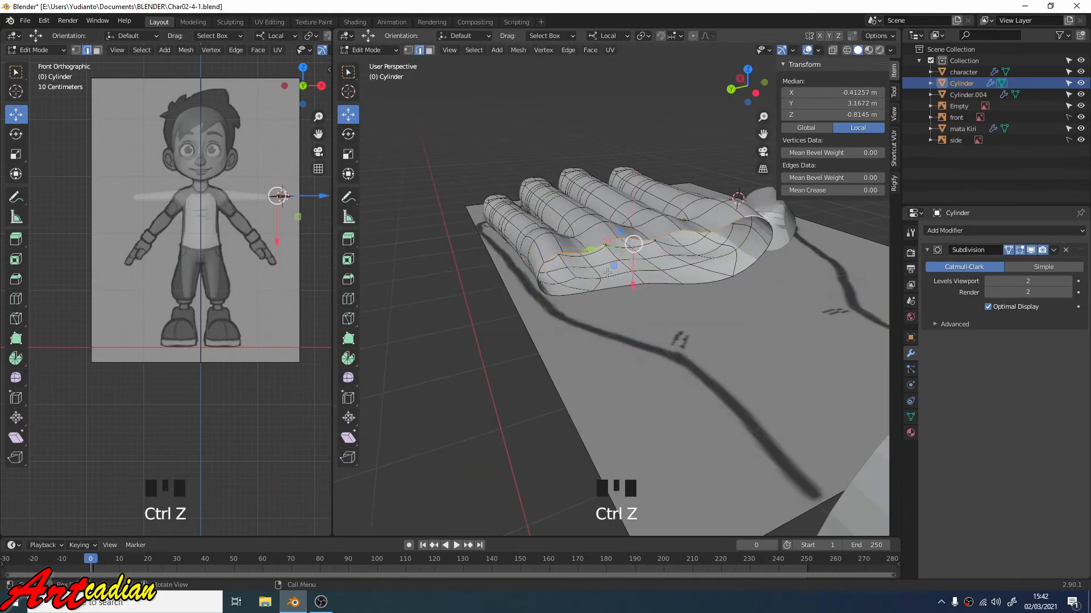
scroll(636, 255, "up", 3)
left_click(760, 159, "shift")
left_click_drag(694, 214, 692, 209)
- Adjust the height of two single vertices near the palm's rim along local X to even out its surface
middle_click_drag(682, 238, 602, 250)
scroll(659, 250, "up", 3)
scroll(597, 256, "down", 1)
key("1")
left_click(553, 277)
left_click_drag(553, 313, 554, 310)
left_click(629, 270)
left_click_drag(632, 305, 633, 310)
middle_click_drag(625, 289, 536, 347)
- Select the palm's open rim loop, scale it and nudge it into line
left_click(489, 344, "alt")
left_click(349, 154)
left_click_drag(498, 277, 475, 294)
left_click_drag(498, 277, 472, 299)
middle_click_drag(478, 341, 557, 318)
left_click(349, 115)
left_click_drag(535, 314, 538, 314)
- Extrude the palm's open rim toward the wrist and shift the new loop in the local YZ plane to follow the reference
middle_click_drag(619, 335, 730, 341)
scroll(718, 348, "down", 2)
middle_click_drag(730, 342, 738, 273)
key("e")
key("z")
left_click(767, 372)
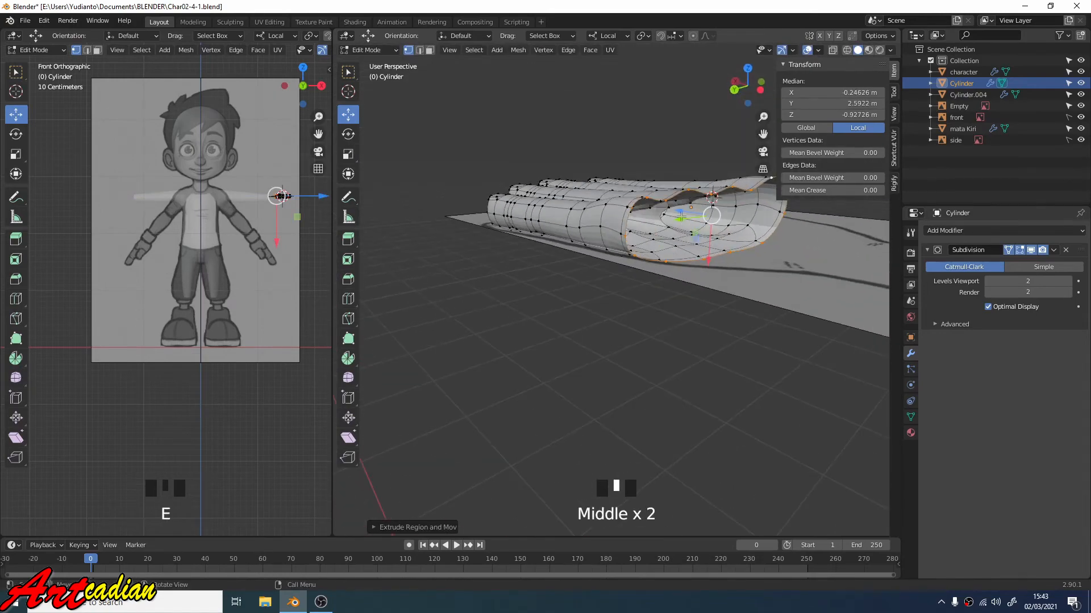
left_click_drag(681, 236, 694, 231)
middle_click_drag(732, 284, 653, 359)
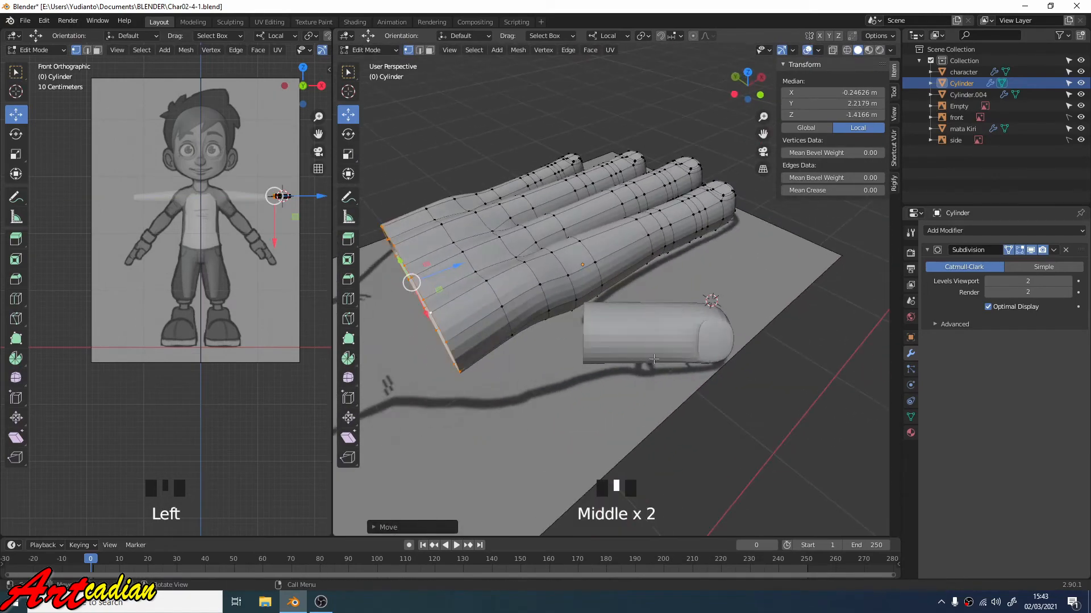
- Select several neighbouring vertices on the back of the palm and nudge them to smooth its surface
middle_click_drag(508, 341, 585, 315)
left_click(511, 235)
left_click(516, 259, "shift")
left_click(518, 264, "shift")
scroll(518, 263, "down", 2)
left_click(507, 242, "shift")
left_click_drag(507, 262, 516, 267)
middle_click_drag(523, 273, 562, 270)
left_click(548, 227, "shift")
left_click_drag(545, 279, 555, 287)
- Set the transform orientation to Global and scale the palm's open rim loop flat along global X
middle_click_drag(555, 287, 602, 364)
scroll(602, 364, "down", 2)
left_click(615, 398, "alt")
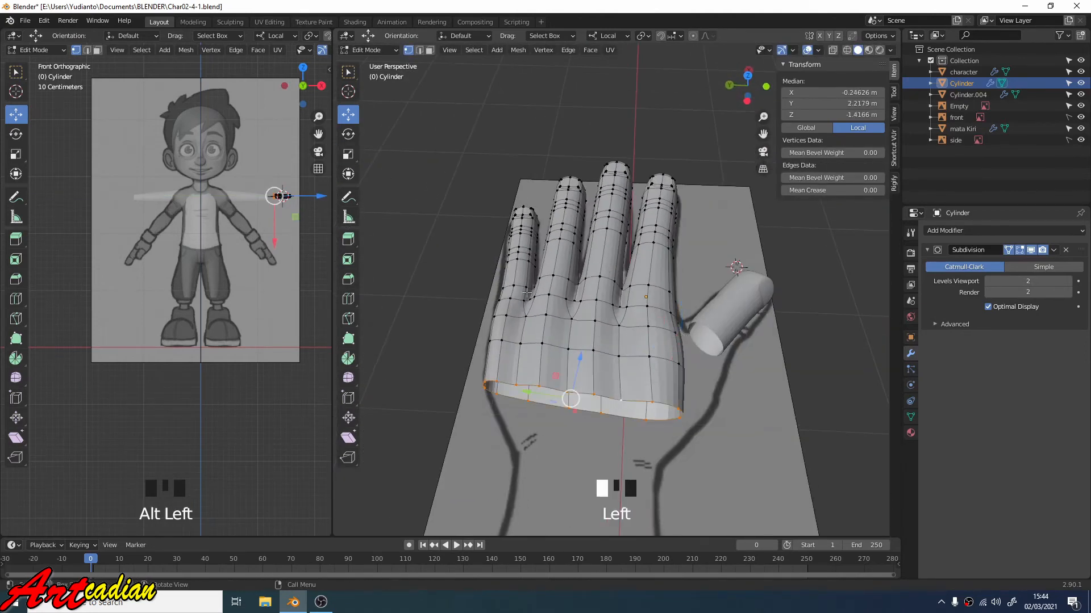
left_click(349, 153)
left_click(608, 35)
left_click(596, 67)
left_click_drag(575, 358, 570, 398)
- Select the palm's edge loop above the open rim and scale it to even out its shape
middle_click_drag(570, 398, 632, 395)
left_click(670, 315, "alt")
mouse_move(670, 316)
middle_mouse_down()
mouse_move(680, 185)
mouse_move(684, 306)
middle_mouse_up()
left_click(680, 186, "alt+shift")
left_click_drag(694, 312, 727, 322)
- Shift the open rim loop along global Y to follow the reference outline and widen it slightly along that axis
middle_click_drag(727, 322, 534, 301)
scroll(491, 315, "down", 4)
middle_click_drag(534, 301, 634, 292, "shift")
scroll(633, 292, "up", 4)
middle_click_drag(633, 293, 652, 269)
left_click(640, 253, "alt")
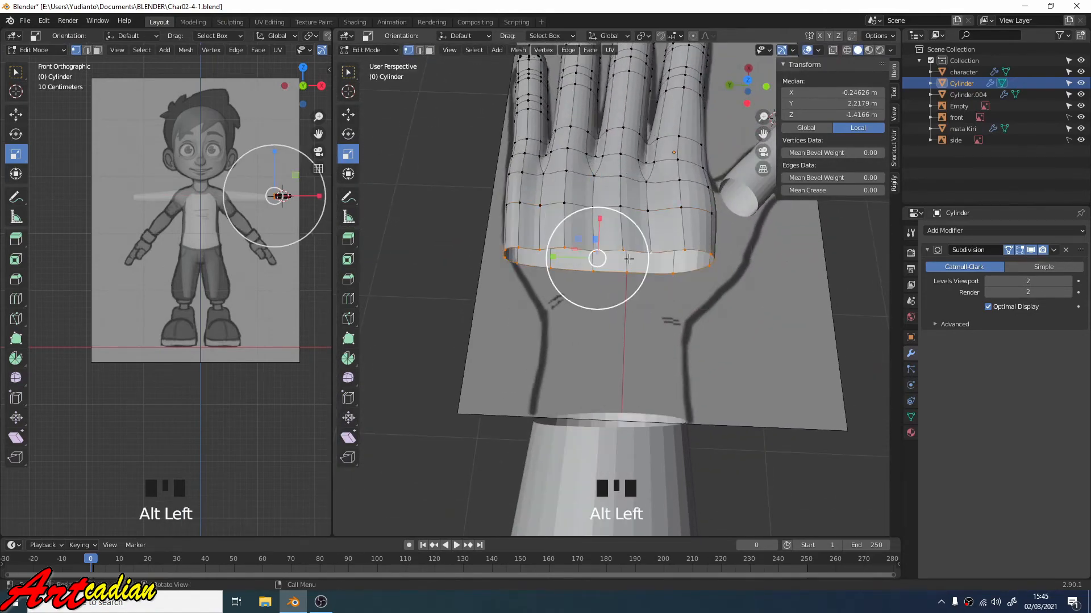
left_click(348, 114)
left_click_drag(549, 257, 557, 257)
middle_click_drag(554, 256, 550, 271)
left_click(349, 153)
left_click_drag(558, 275, 556, 275)
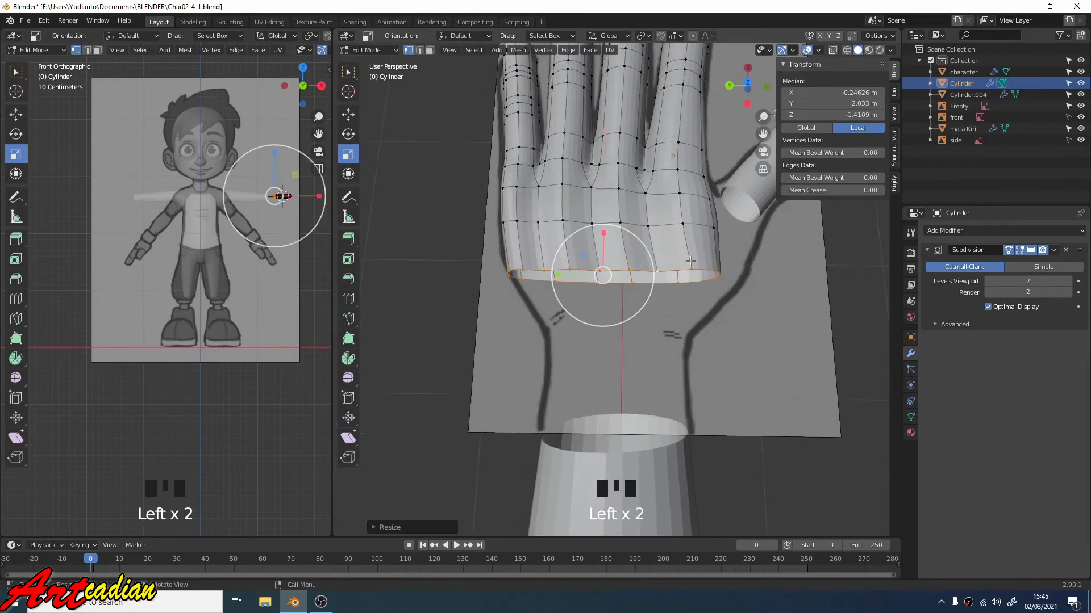
- Merge three neighbouring upper rim vertices below the index finger into the middle one, using At Last
scroll(608, 273, "up", 3)
middle_click_drag(704, 267, 720, 236)
left_click(748, 210)
left_click(706, 223, "shift")
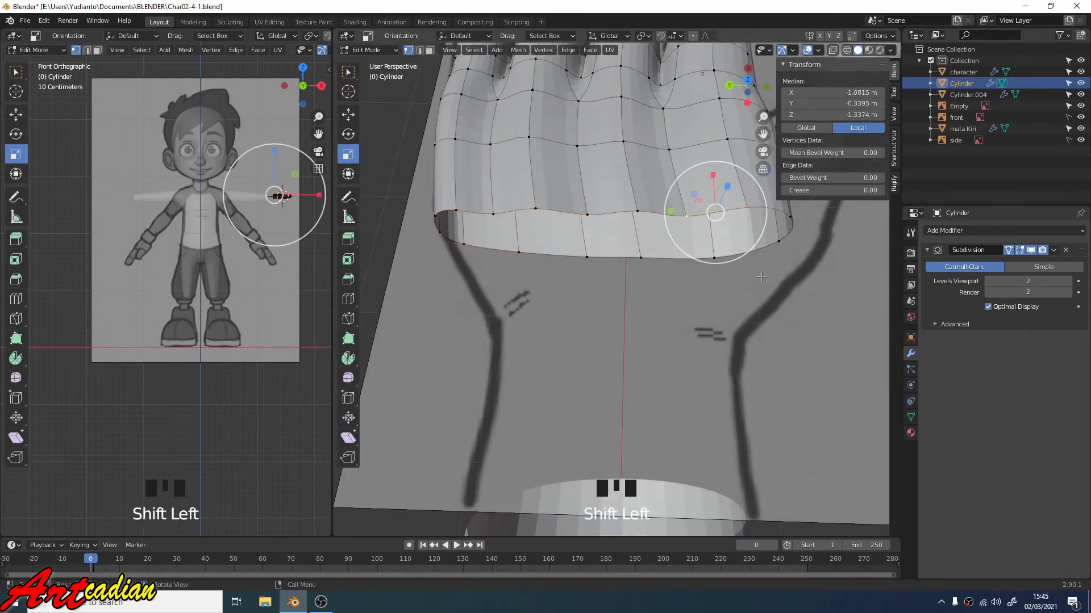
key("m")
left_click(770, 263)
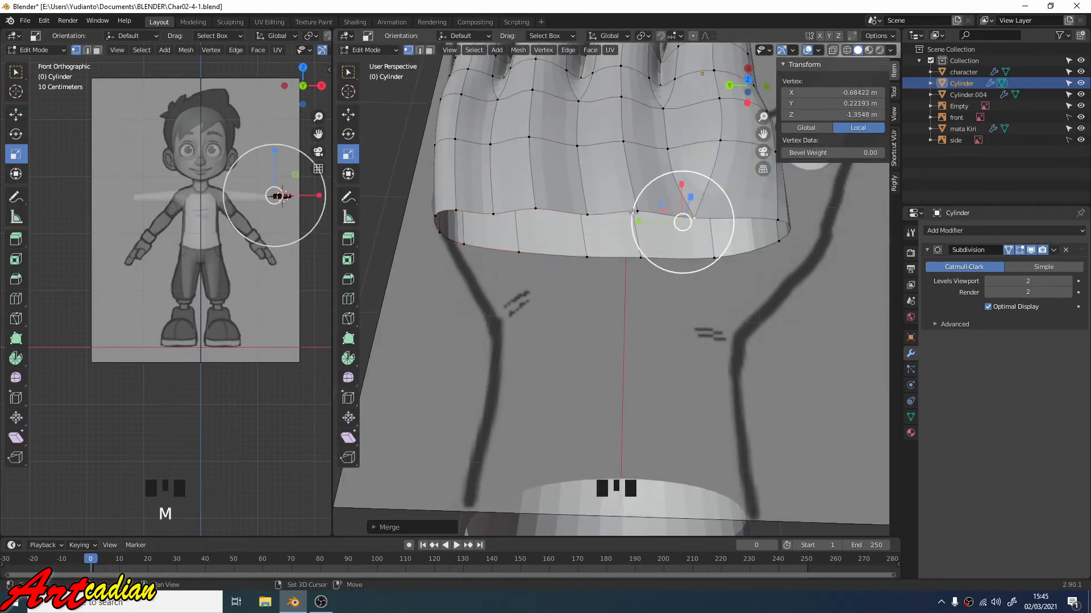
left_click(640, 217, "shift")
left_click(689, 230, "shift")
left_click(688, 230, "shift")
key("m")
left_click(723, 250)
- Merge three neighbouring upper rim vertices on the little finger's side into the middle one, using At Last
left_click(593, 222)
left_click(535, 211, "shift")
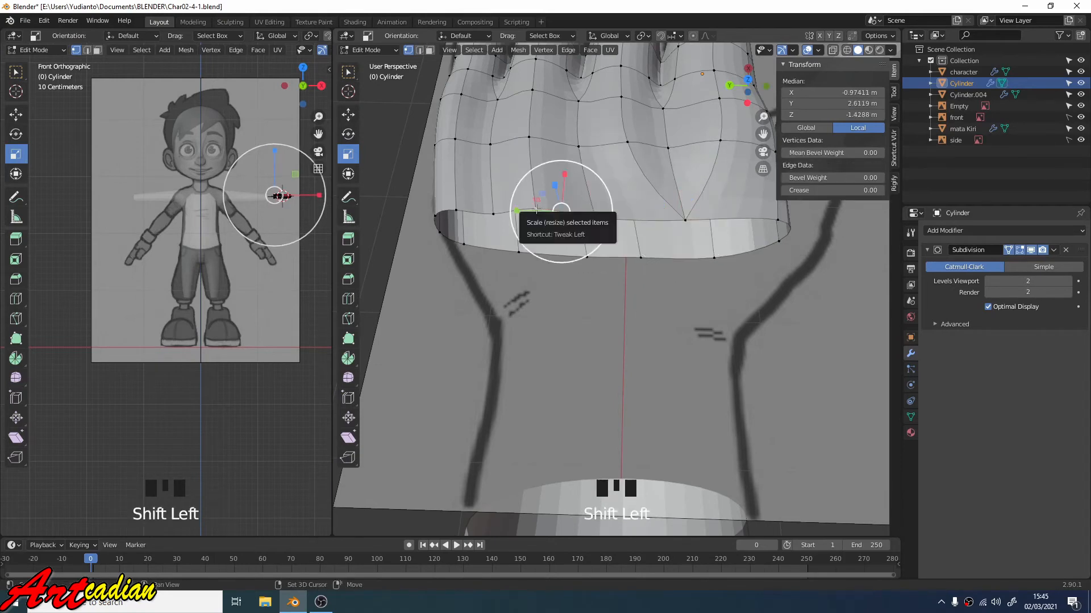
key("m")
left_click(539, 213)
left_click(494, 215, "shift")
left_click(555, 213, "shift")
left_click(559, 213, "shift")
key("m")
left_click(562, 216)
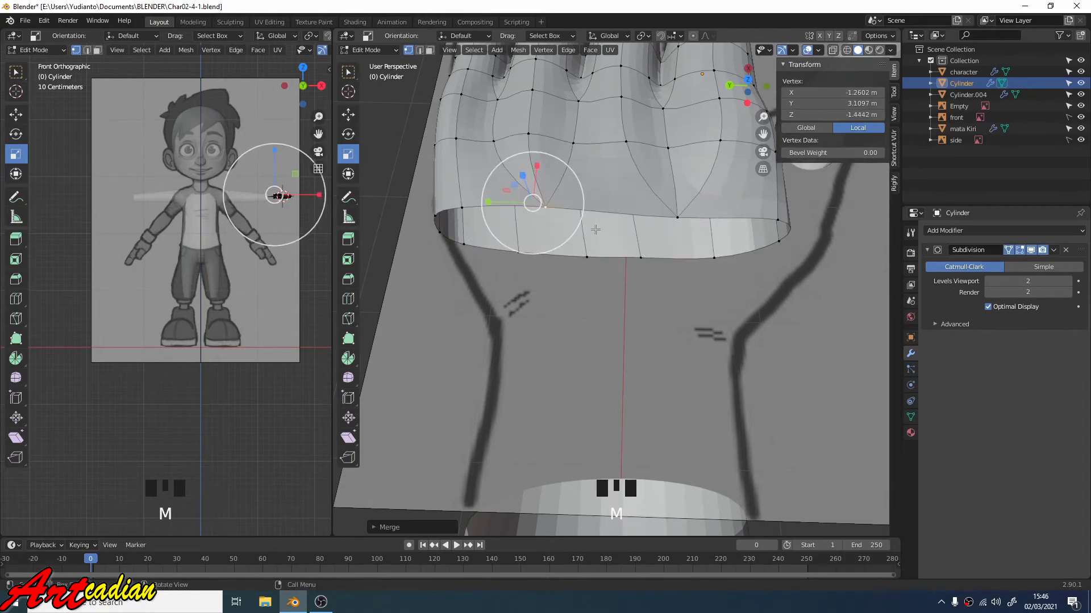
- Dissolve the middle edge leading to each of the two merged upper rim vertices
middle_click_drag(562, 216, 776, 207)
middle_click_drag(466, 170, 415, 216)
key("2")
left_click(670, 298)
left_click(671, 297)
left_click(588, 180, "shift")
key("m")
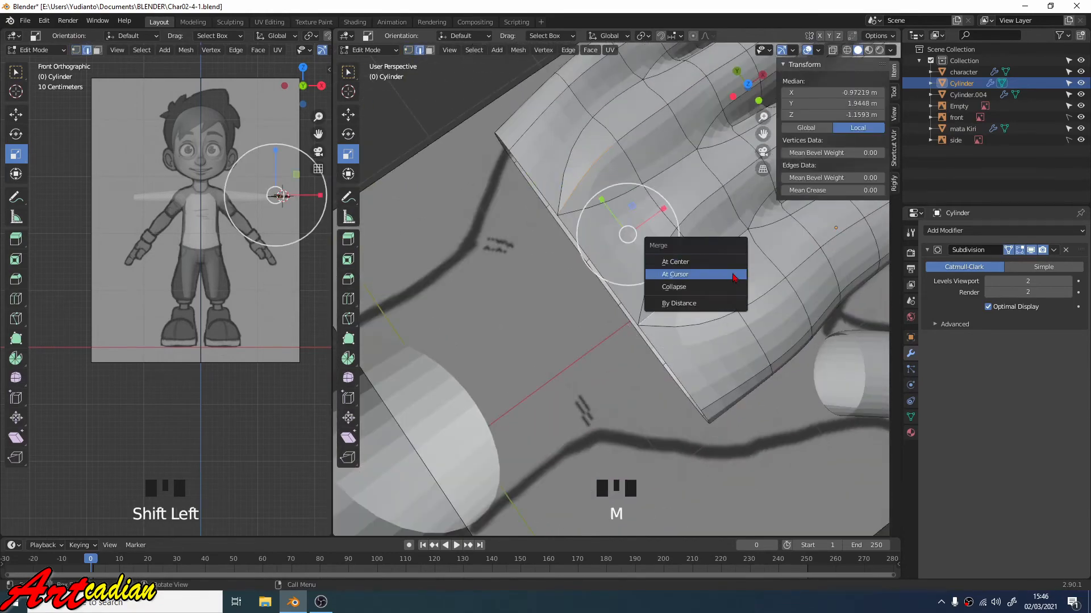
key("x")
left_click(585, 275)
middle_click_drag(585, 275, 758, 239)
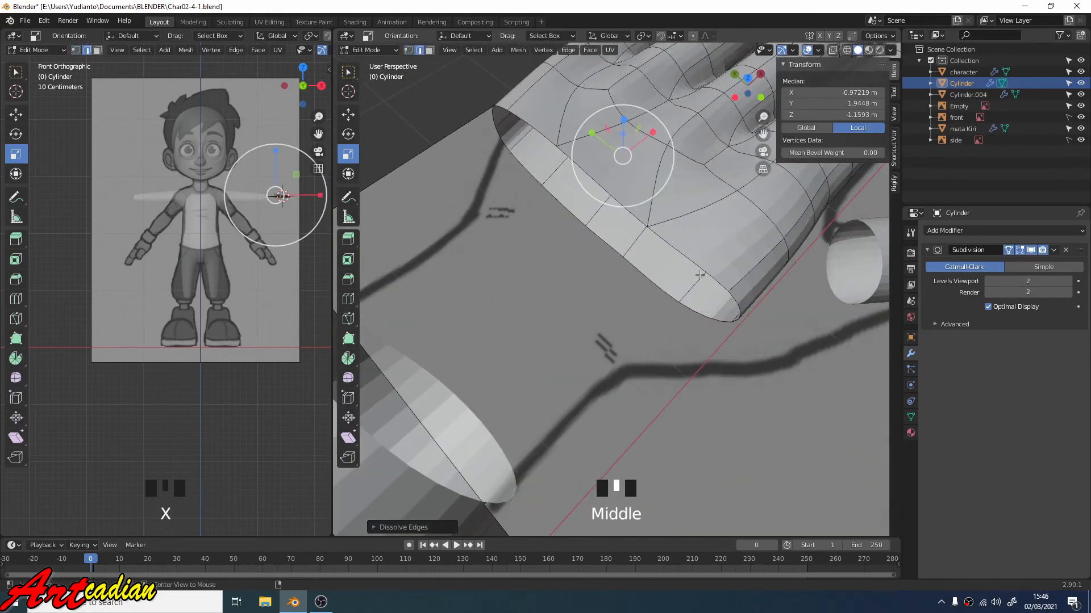
- Extrude the palm's open rim loop toward the wrist and resize the new loop along one axis
left_click(700, 275, "alt")
scroll(701, 270, "down", 2)
key("e")
mouse_move(710, 250)
middle_mouse_down()
mouse_move(750, 208)
mouse_move(721, 250)
middle_mouse_up()
left_click_drag(590, 251, 589, 270)
middle_click_drag(690, 282, 716, 244)
- Scale the newly extruded rim loop uniformly and raise it slightly along global Z
key("s")
left_click(733, 243)
middle_click_drag(519, 244, 618, 207)
left_click(348, 115)
left_click_drag(660, 175, 659, 162)
- Raise two vertices on the back of the hand near the wrist one by one along global Z
middle_click_drag(695, 193, 566, 203)
scroll(574, 170, "up", 2)
key("1")
left_click(582, 218)
left_click_drag(582, 180, 582, 167)
left_click(651, 216)
left_click_drag(652, 178, 653, 166)
middle_click_drag(653, 170, 687, 187)
- Shift a side vertex beside the palm's open rim along global X toward the wrist
middle_click_drag(681, 199, 644, 254)
left_click(626, 258)
left_click_drag(580, 262, 640, 258)
left_click(668, 253)
middle_click_drag(588, 256, 639, 256)
- Raise two neighbouring vertices behind the little finger's base along global Z to round the back of the hand
scroll(579, 261, "up", 1)
scroll(645, 262, "down", 2)
middle_click_drag(639, 255, 717, 226)
left_click(560, 211)
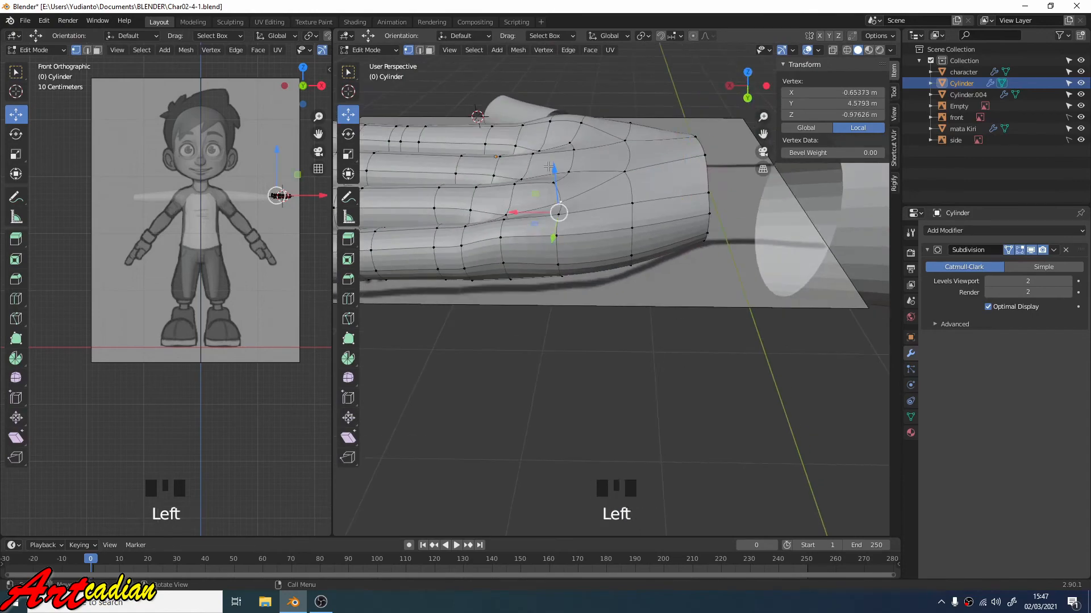
left_click_drag(555, 172, 554, 157)
middle_click_drag(575, 182, 569, 200)
left_click(568, 187)
left_click_drag(563, 149, 562, 143)
- Raise three more vertices across the back of the hand individually along global Z to smooth its curvature
middle_click_drag(605, 122, 560, 156)
left_click(588, 172)
left_click_drag(591, 128, 589, 122)
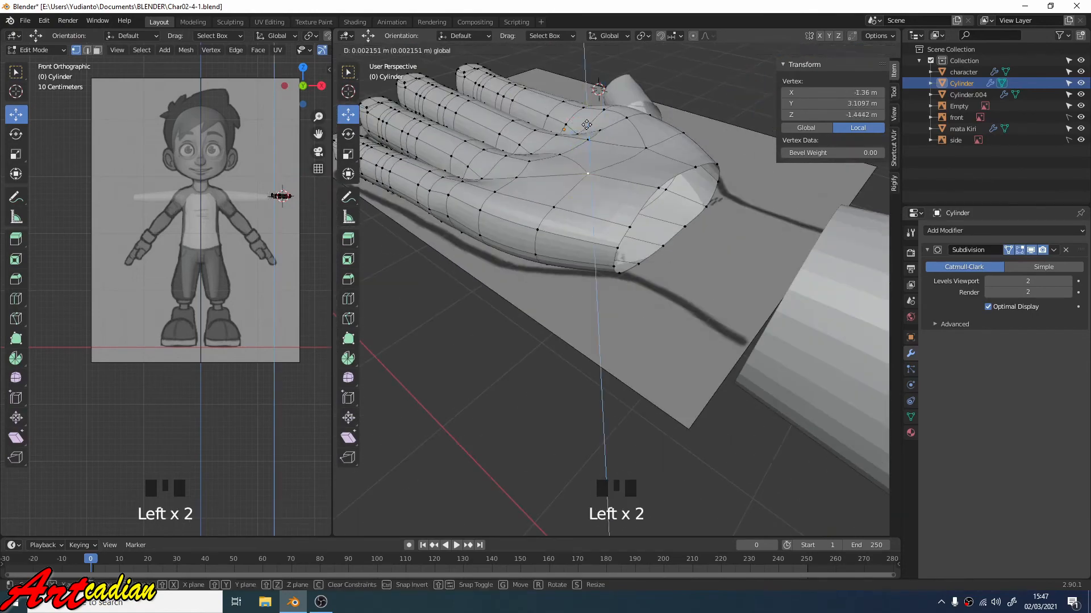
left_click(646, 143)
left_click_drag(656, 108, 658, 102)
middle_click_drag(662, 123, 597, 165)
left_click(607, 172)
left_click_drag(608, 133, 608, 126)
- Merge the two lower rim vertices on either side of the middle one into that middle vertex
middle_click_drag(608, 137, 627, 246)
left_click(633, 249)
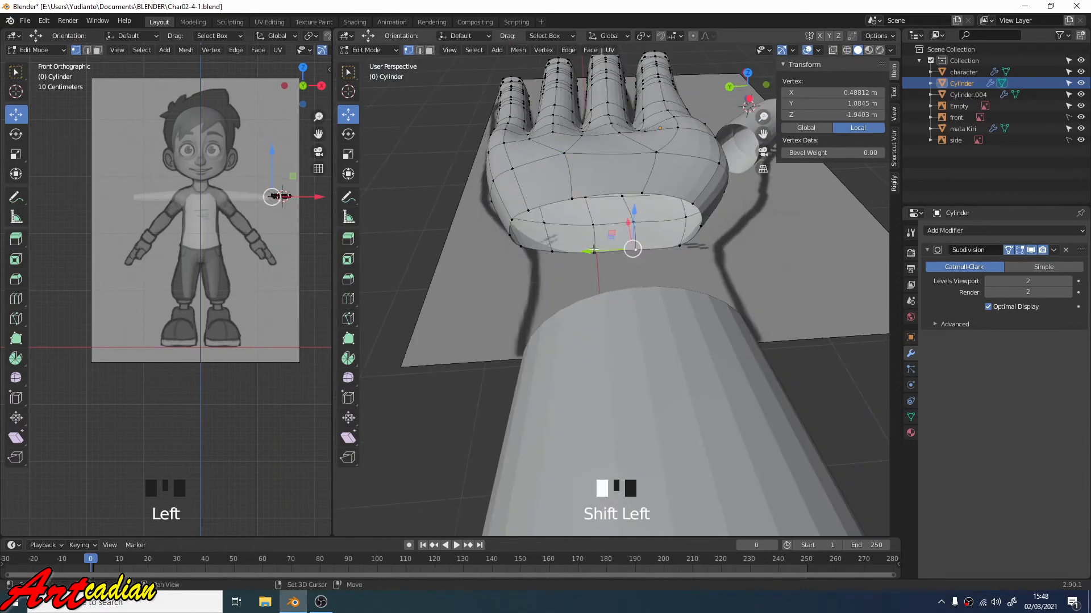
left_click(594, 250, "shift")
key("m")
left_click(620, 270)
left_click(552, 252)
left_click(594, 251, "shift")
key("m")
left_click(662, 270)
- Dissolve the middle edge leading to the merged lower rim vertex on the palm's underside
middle_click_drag(642, 246, 636, 269)
scroll(637, 269, "up", 2)
key("2")
left_click(589, 229)
key("x")
left_click(591, 229)
middle_click_drag(602, 230, 621, 229)
mouse_move(621, 228)
middle_mouse_down()
mouse_move(638, 226)
mouse_move(603, 233)
middle_mouse_up()
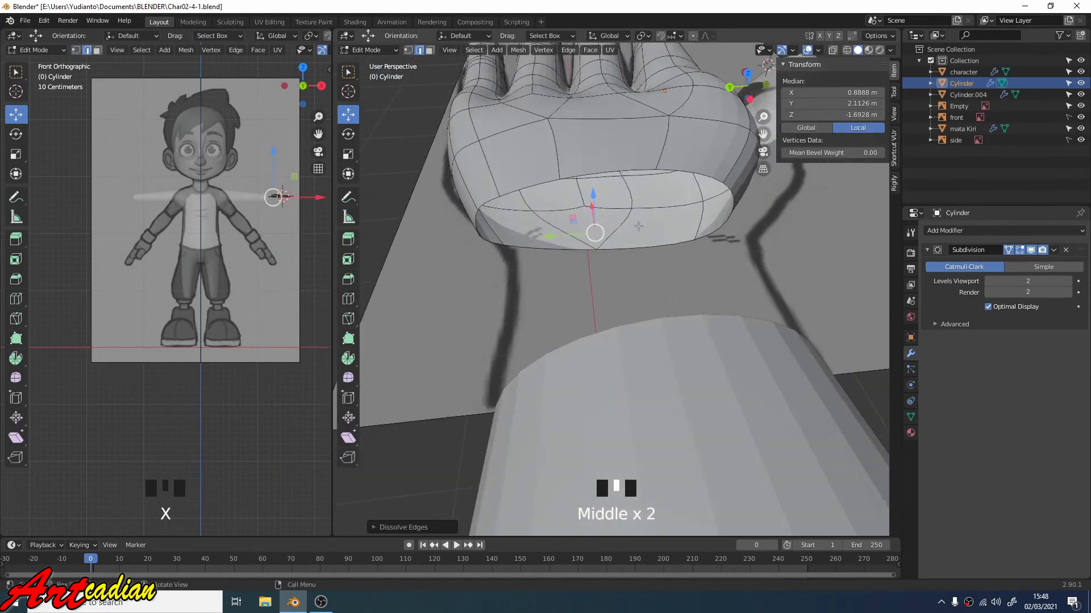
- Shift the hand's open rim loop slightly and extrude it toward the arm
key("1")
middle_click_drag(604, 233, 574, 262)
left_click(616, 326, "alt")
left_click_drag(507, 265, 523, 275)
middle_click_drag(563, 278, 589, 247)
key("e")
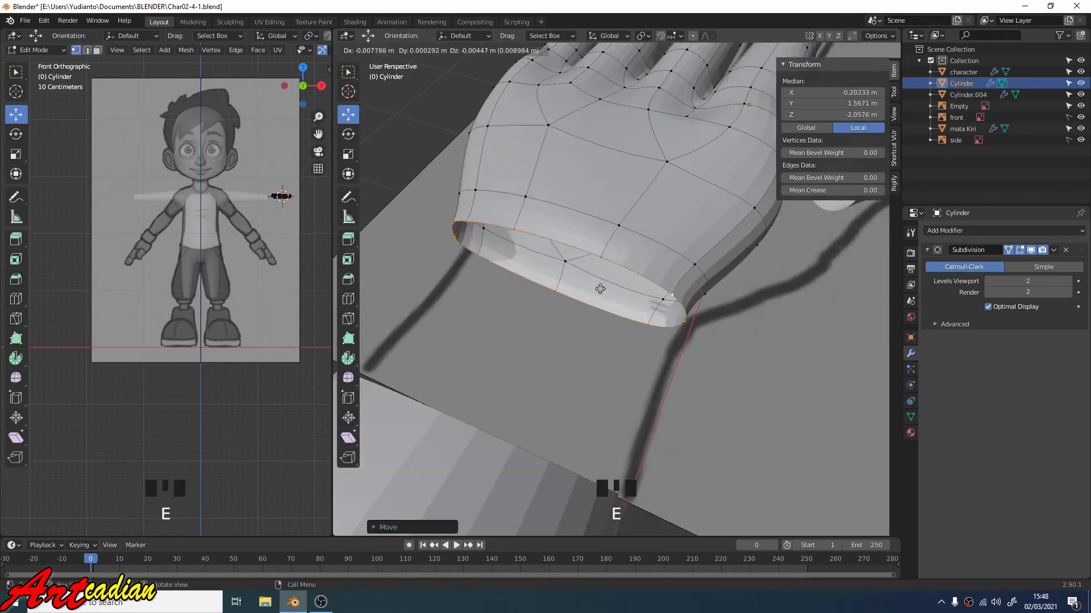
left_click(562, 353)
- Raise the new rim loop slightly along global Z and reposition individual rim vertices, lowering one on the underside
middle_click_drag(563, 353, 667, 264)
scroll(668, 264, "down", 3)
left_click_drag(692, 185, 692, 176)
middle_click_drag(691, 176, 717, 225)
scroll(693, 233, "up", 2)
left_click(723, 249)
left_click(670, 256)
left_click_drag(711, 196, 666, 225)
left_click(751, 213)
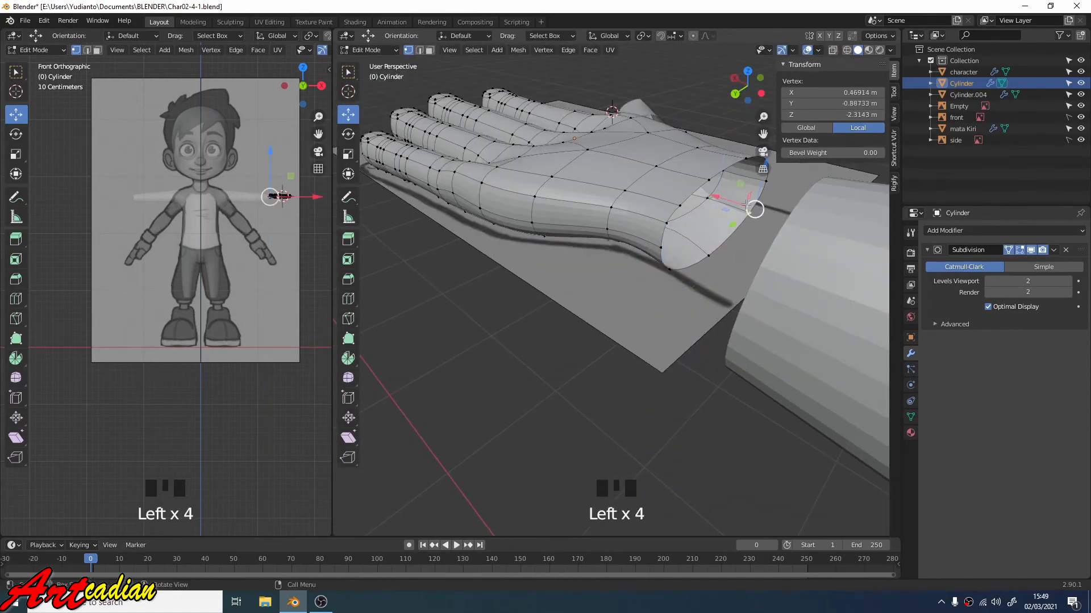
middle_click_drag(751, 211, 725, 223)
left_click_drag(729, 196, 729, 210)
- Dissolve the surplus edge on the back of the hand just above the wrist rim
middle_click_drag(729, 210, 641, 245)
scroll(685, 227, "up", 1)
left_click(512, 296)
middle_click_drag(560, 259, 742, 248)
left_click(644, 245, "shift")
left_click(644, 254)
key("2")
left_click(629, 256)
key("x")
left_click(639, 255)
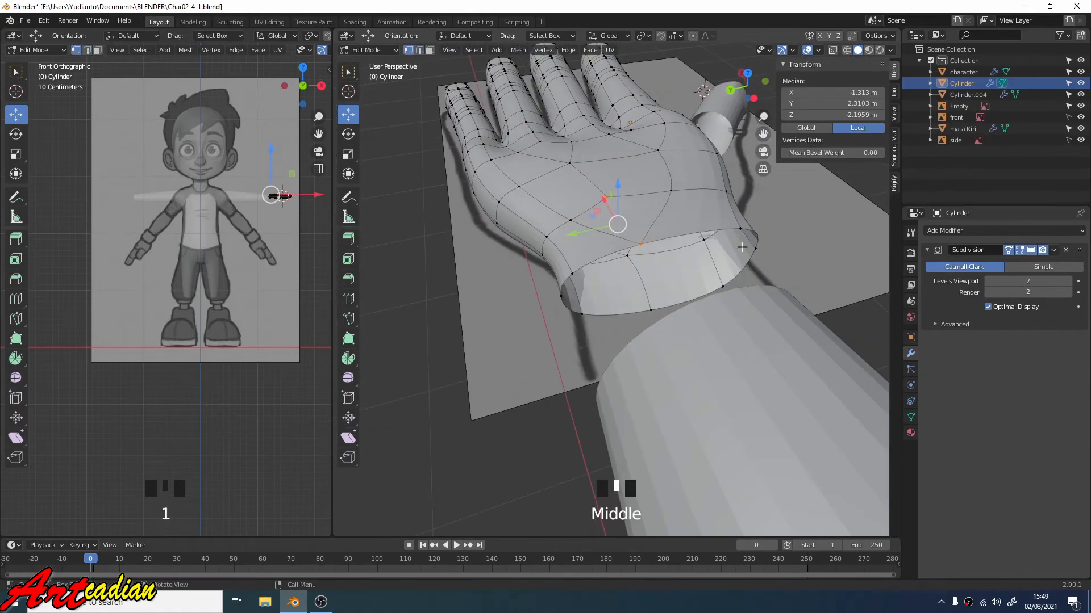
- Extrude the wrist rim loop once more toward the arm and fine-tune the new loop's position
middle_click_drag(575, 273, 705, 223)
left_click(502, 278, "alt")
key("e")
left_click(505, 284)
left_click_drag(707, 222, 717, 223)
mouse_move(717, 224)
middle_mouse_down()
mouse_move(710, 196)
mouse_move(707, 205)
middle_mouse_up()
mouse_move(707, 205)
middle_mouse_down()
mouse_move(724, 273)
mouse_move(711, 219)
middle_mouse_up()
left_click_drag(711, 220, 714, 220)
left_click(720, 167)
- Hide the Empty reference image and switch the hand to Object Mode
scroll(719, 167, "down", 2)
middle_click_drag(628, 262, 612, 287)
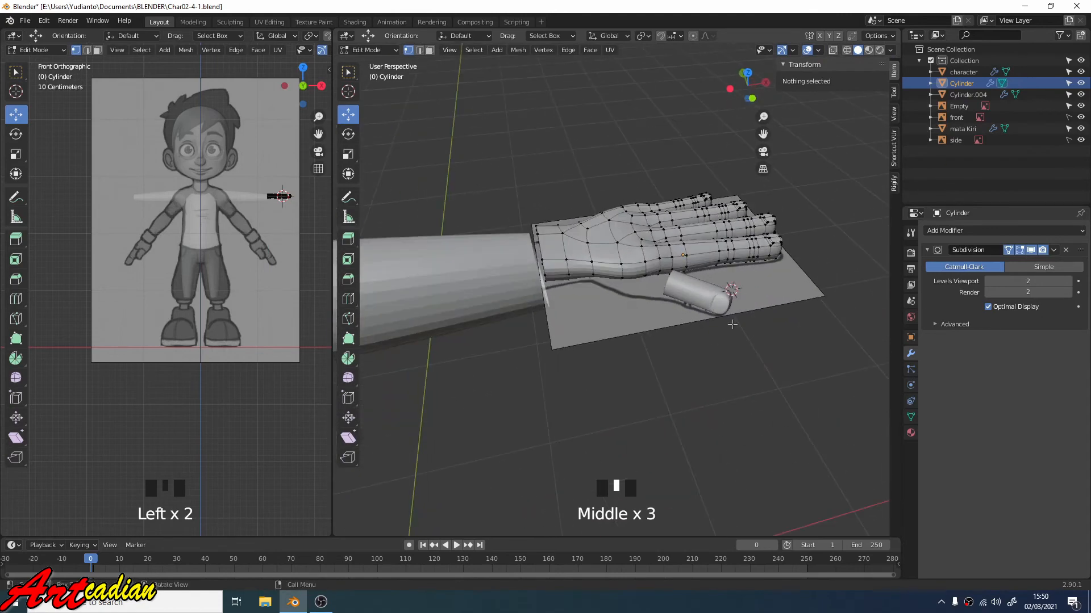
left_click(1080, 107)
middle_click_drag(688, 187, 666, 213)
left_click(378, 53)
left_click(375, 66)
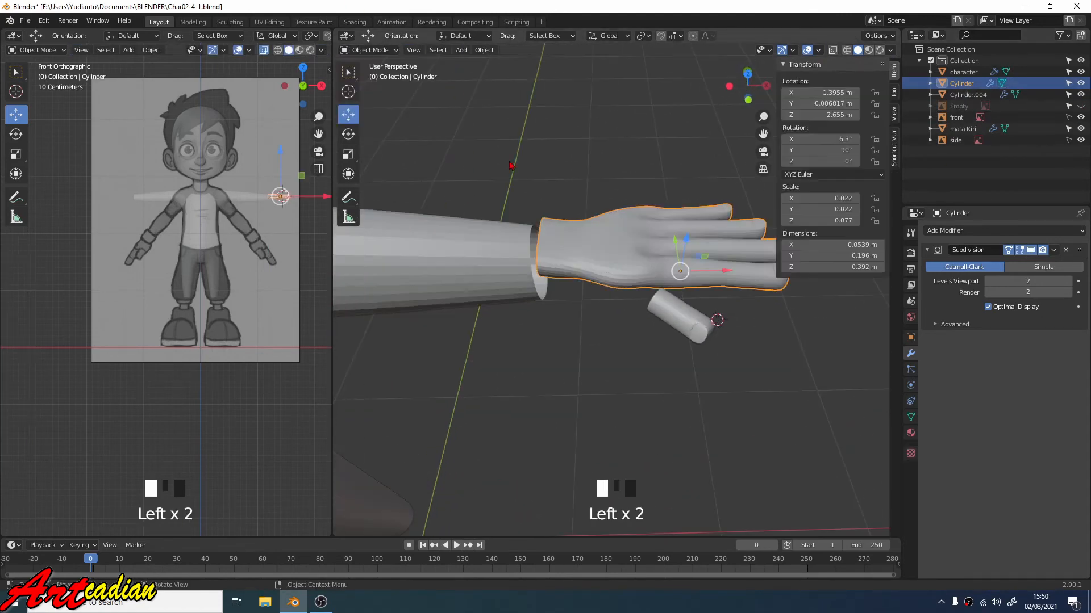
- Move the hand and the separate thumb together along global X away from the arm
left_click(679, 321, "shift")
left_click_drag(713, 286, 739, 287)
middle_click_drag(739, 287, 717, 228)
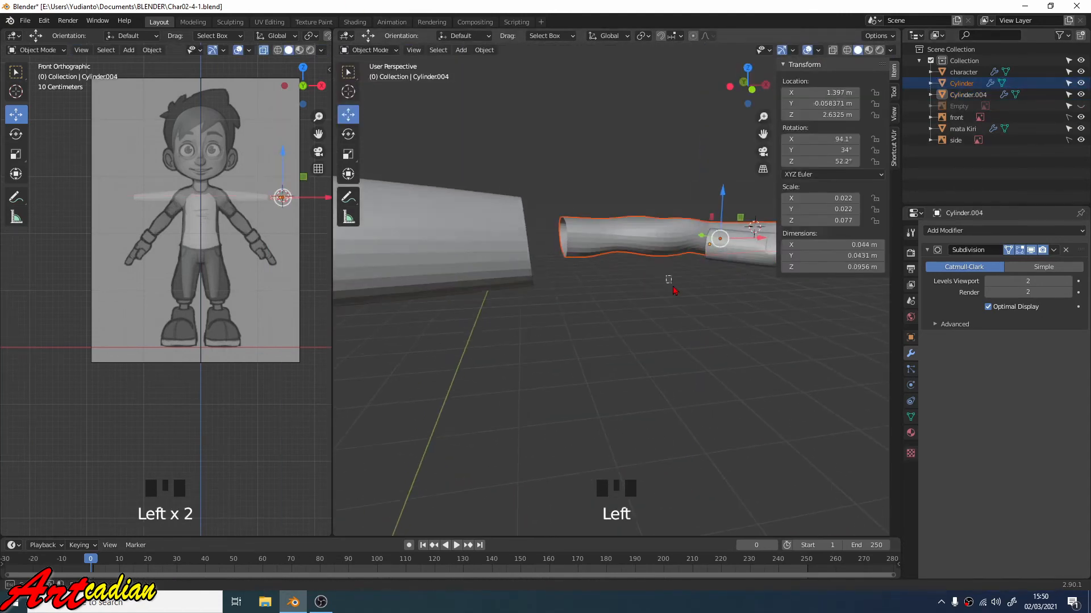
left_click(673, 286)
- Open the character mesh in Edit Mode and select the edge loop around the arm's open wrist end
middle_click_drag(636, 249, 696, 332)
scroll(671, 318, "down", 3)
scroll(602, 273, "up", 5)
middle_click_drag(590, 270, 514, 215)
middle_click_drag(517, 219, 488, 222)
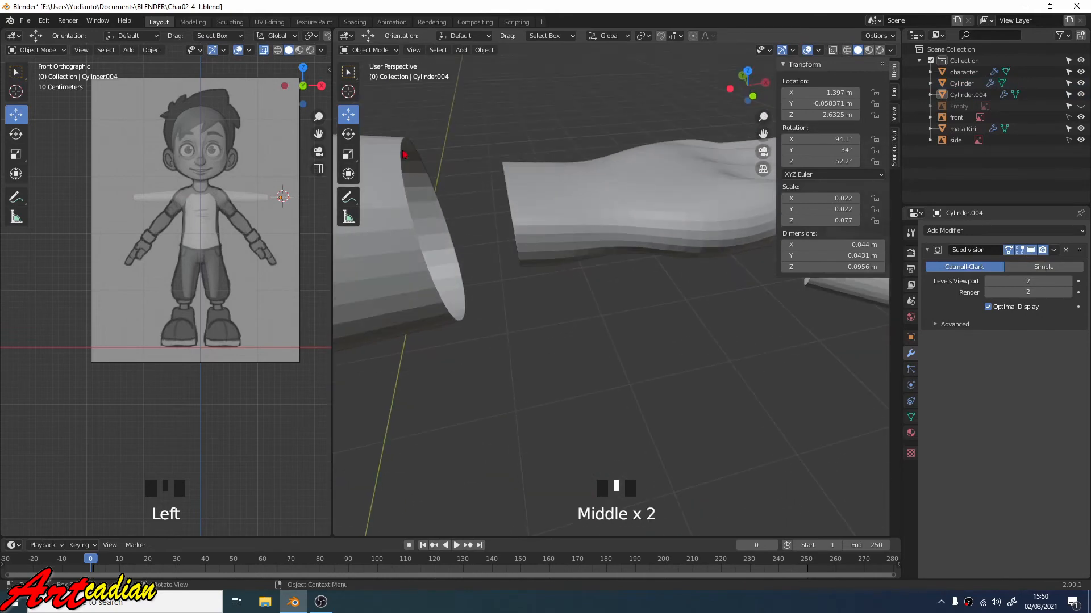
left_click(423, 224)
left_click(394, 53)
left_click(388, 76)
left_click(417, 218, "alt")
- Scale the arm's wrist loop down along global X to flatten the slanted opening
left_click(349, 155)
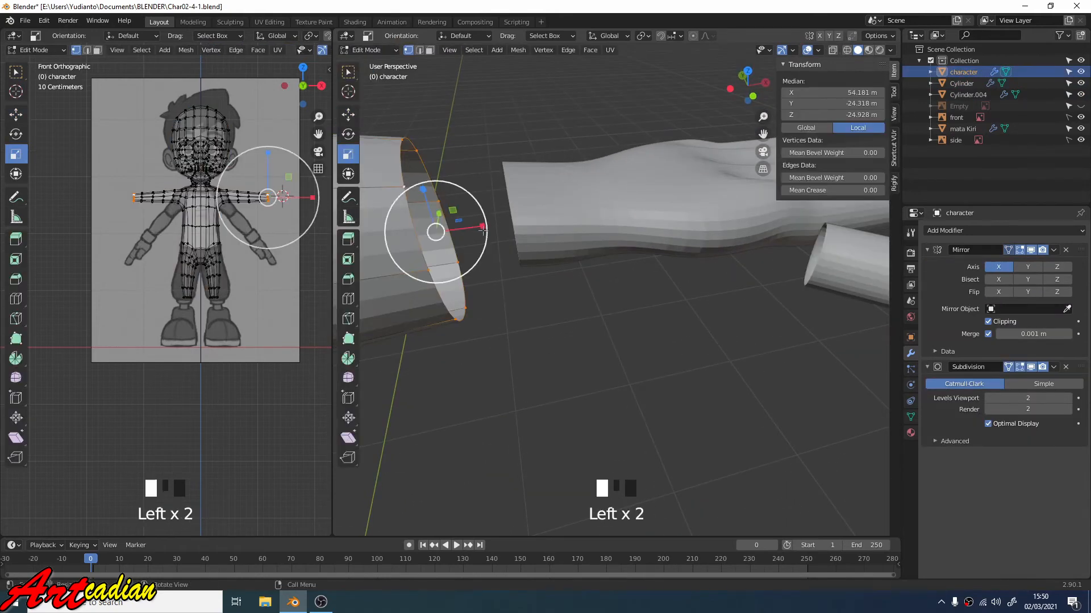
left_click_drag(482, 228, 440, 231)
scroll(547, 112, "down", 4)
middle_click_drag(523, 160, 524, 132)
left_click_drag(585, 251, 547, 252)
left_click_drag(585, 251, 566, 252)
left_click(566, 252)
mouse_move(565, 252)
middle_mouse_down()
mouse_move(547, 225)
mouse_move(568, 238)
middle_mouse_up()
- Leave the character mesh and open the hand mesh in Edit Mode with vertex selection
left_click(348, 114)
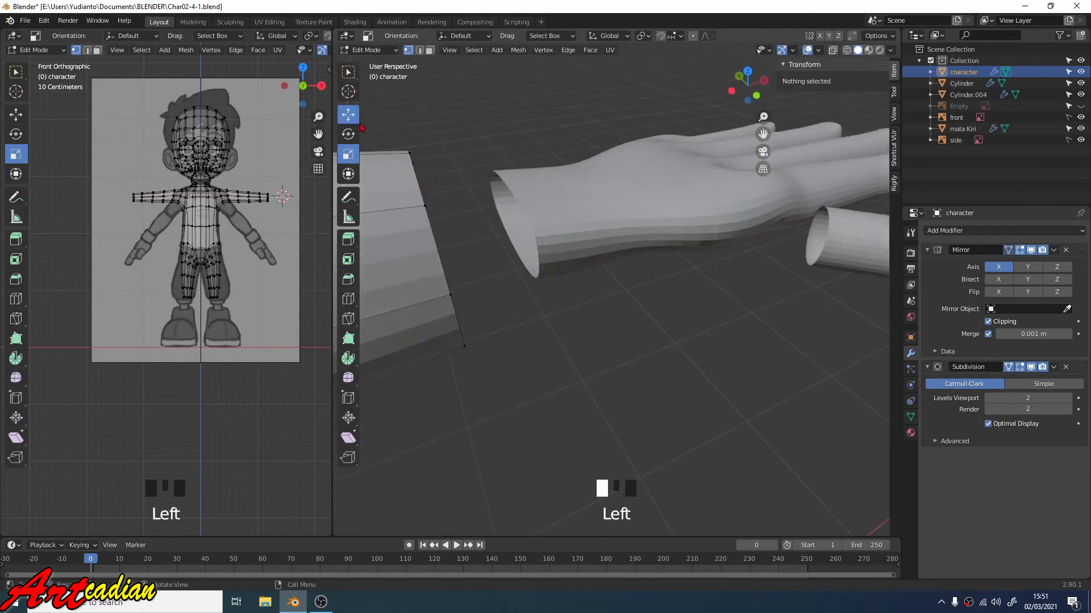
left_click(372, 50)
left_click(371, 64)
left_click(574, 211)
left_click(372, 50)
left_click(370, 76)
- Select the row of vertices across the upper side of the wrist and raise it slightly along global Z
middle_click_drag(582, 125, 591, 165)
left_click(512, 205, "shift")
left_click(560, 189, "shift")
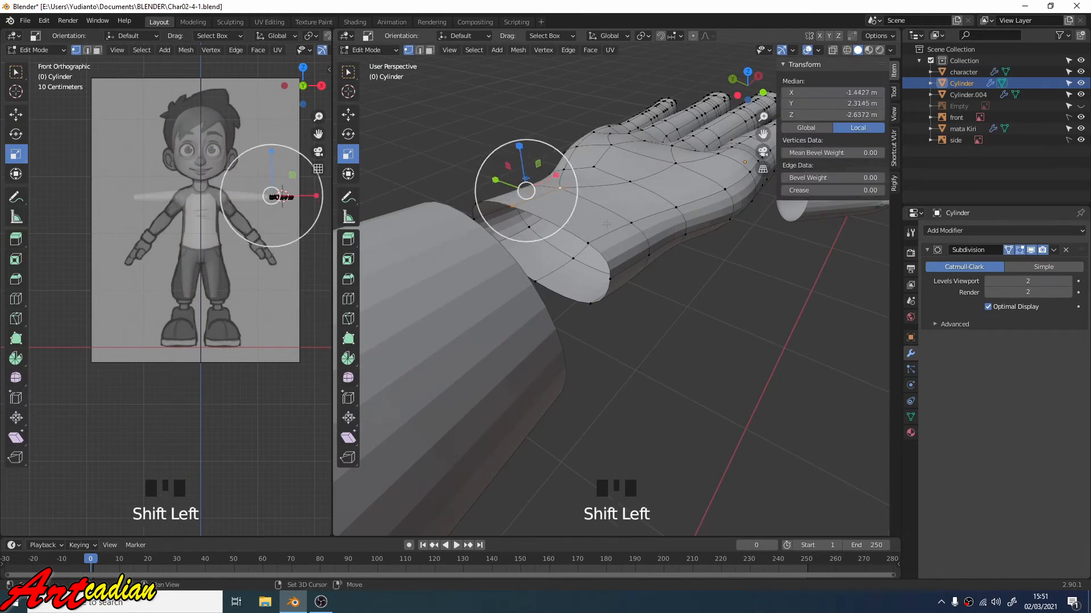
left_click(605, 225, "shift")
left_click(348, 115)
middle_click_drag(568, 227, 613, 204)
left_click(619, 217, "shift")
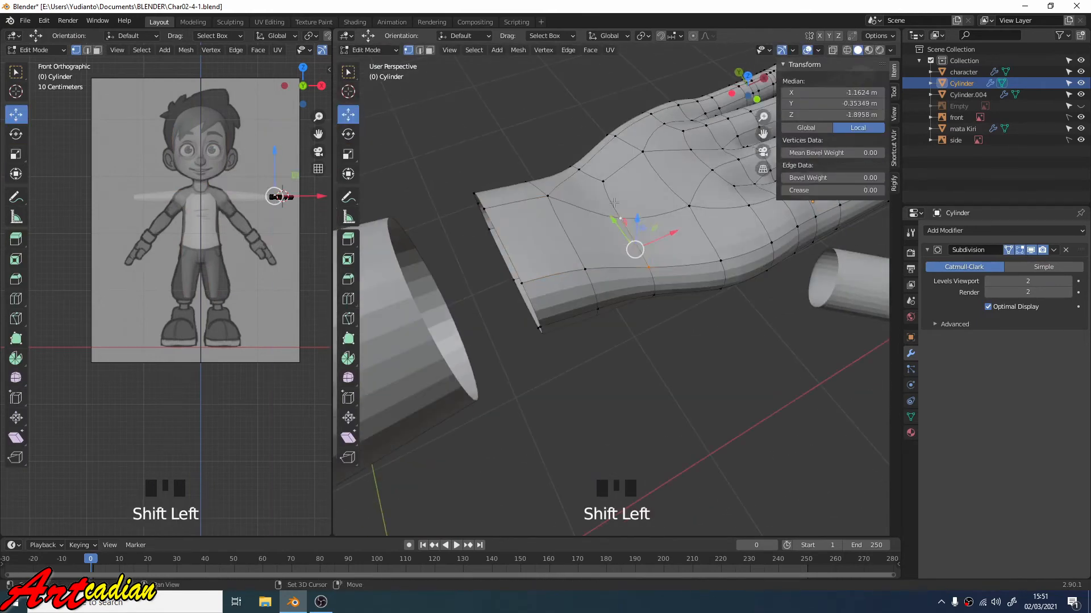
left_click(602, 182, "shift")
left_click(580, 170, "shift")
middle_click_drag(585, 167, 594, 122)
left_click_drag(610, 118, 610, 110)
middle_click_drag(610, 110, 591, 102)
mouse_move(630, 108)
middle_mouse_down()
mouse_move(625, 98)
mouse_move(636, 122)
middle_mouse_up()
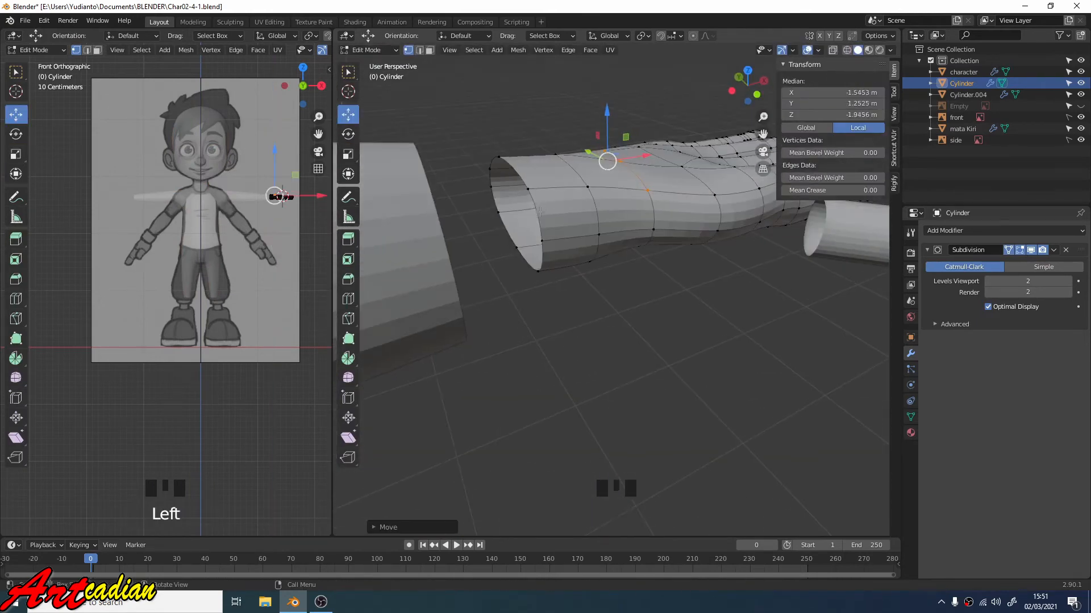
- Enlarge the hand's open wrist loop and move it along global X toward the arm
left_click(540, 211, "alt")
key("s")
left_click(592, 192)
middle_click_drag(591, 192, 568, 179)
left_click_drag(559, 190, 525, 191)
middle_click_drag(528, 192, 612, 219)
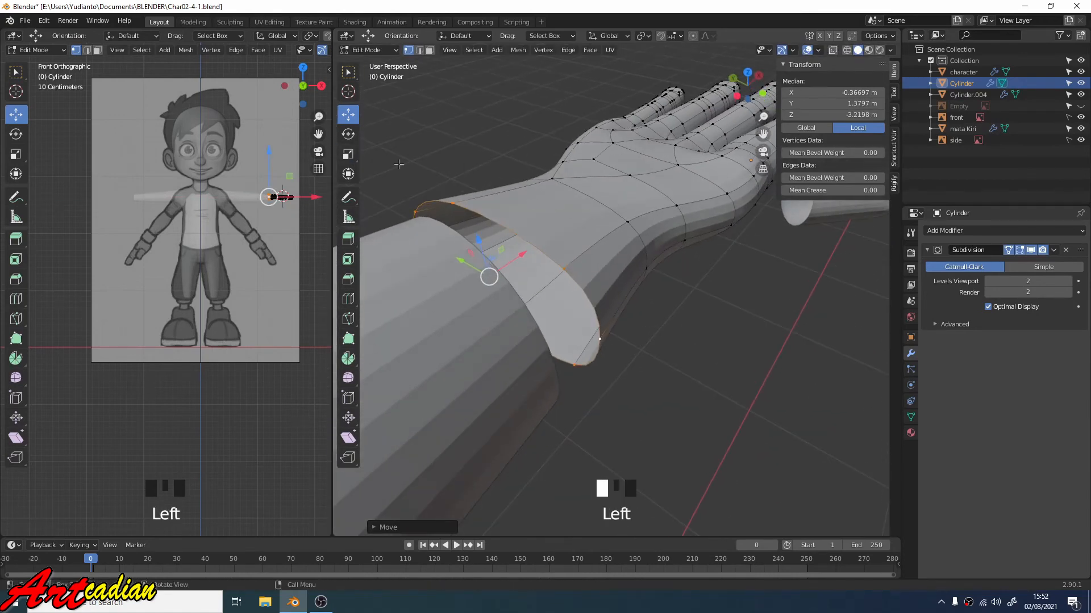
- Stretch the hand's wrist loop along global Z and narrow it along global Y to match the arm opening
left_click(351, 155)
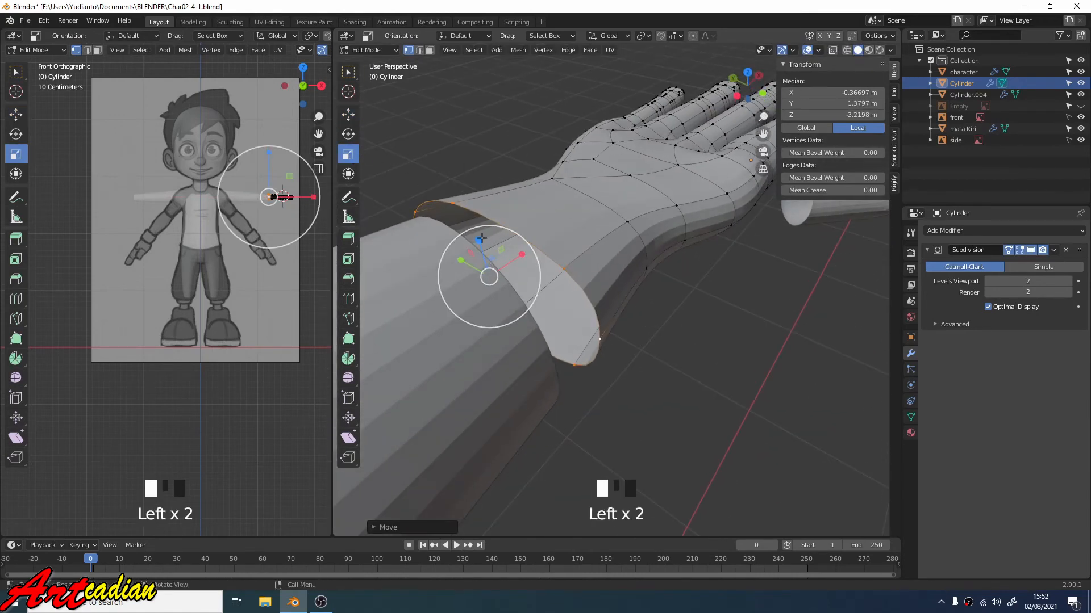
left_click_drag(481, 238, 483, 225)
middle_click_drag(482, 222, 438, 207)
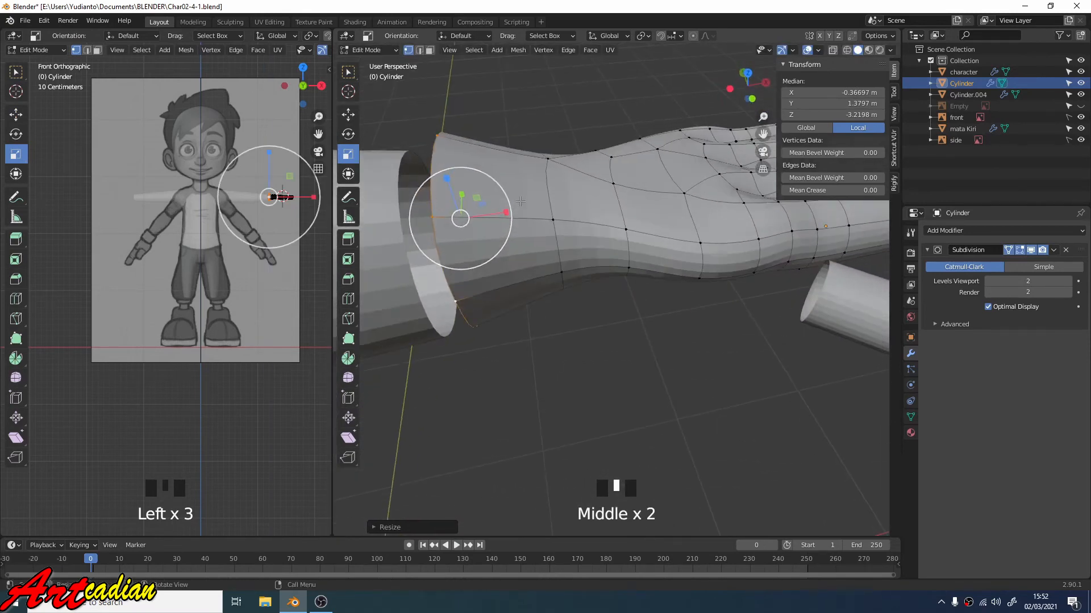
scroll(455, 208, "down", 2)
middle_click_drag(530, 200, 597, 187)
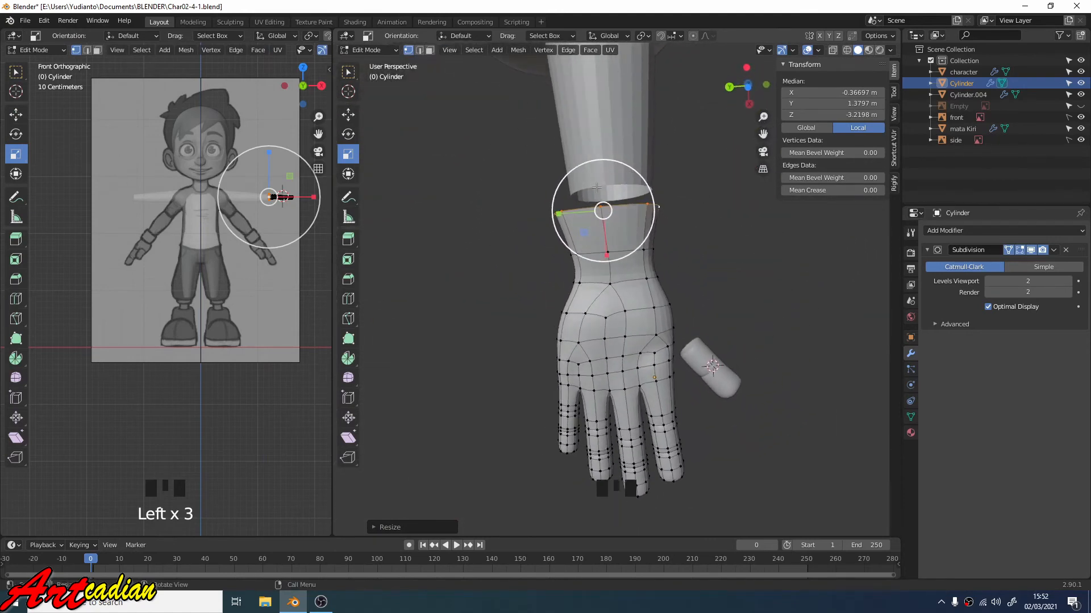
left_click_drag(564, 213, 570, 213)
left_click(566, 213)
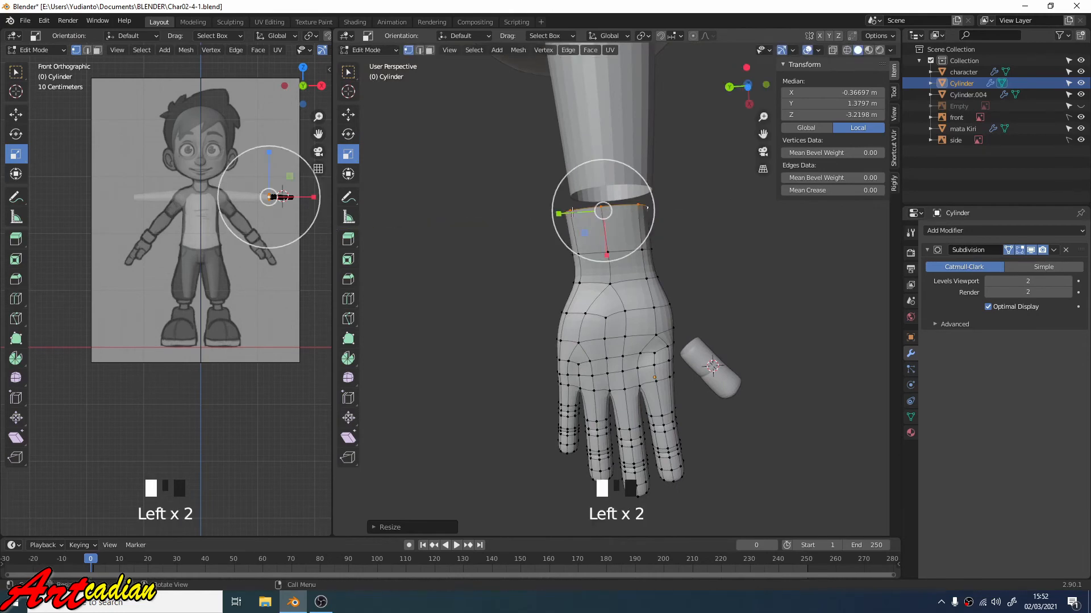
- Return the hand to Object Mode and check how its wrist lines up with the arm's opening
middle_click_drag(631, 196, 536, 122)
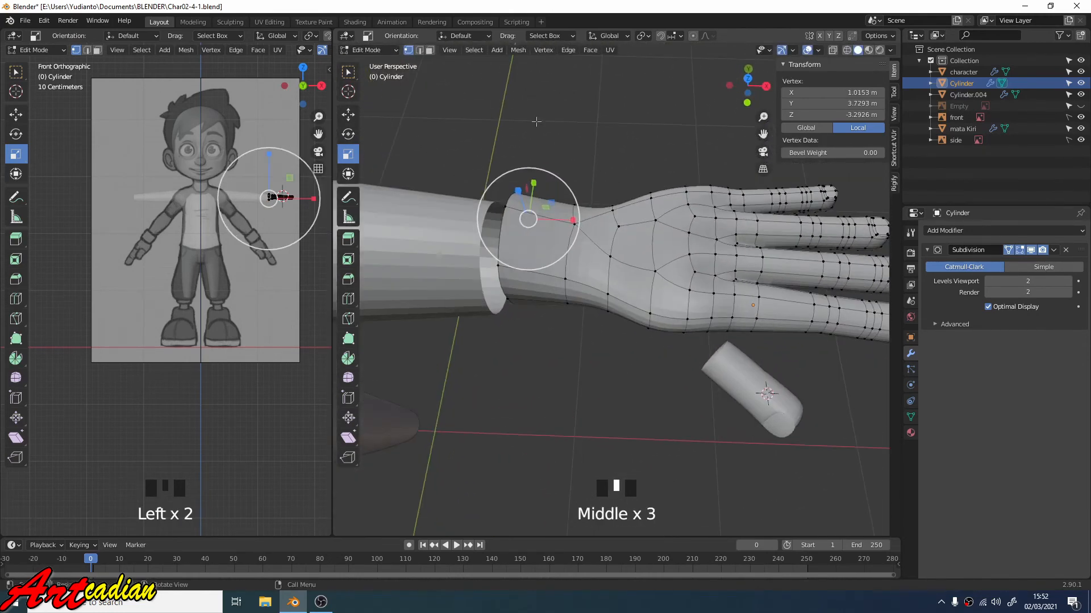
left_click(368, 50)
left_click(372, 63)
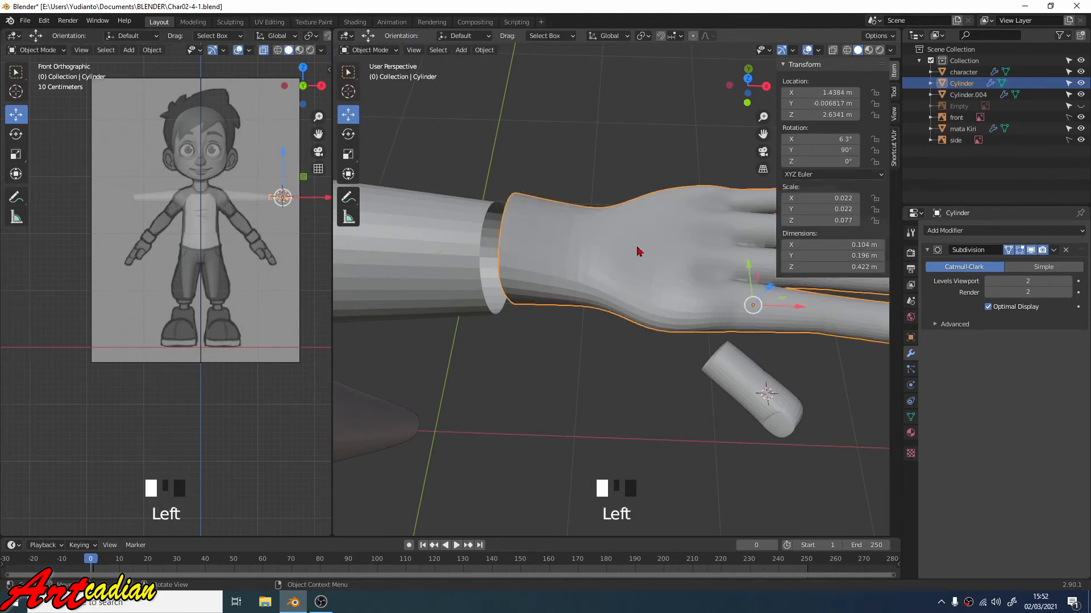
middle_click_drag(633, 203, 699, 280)
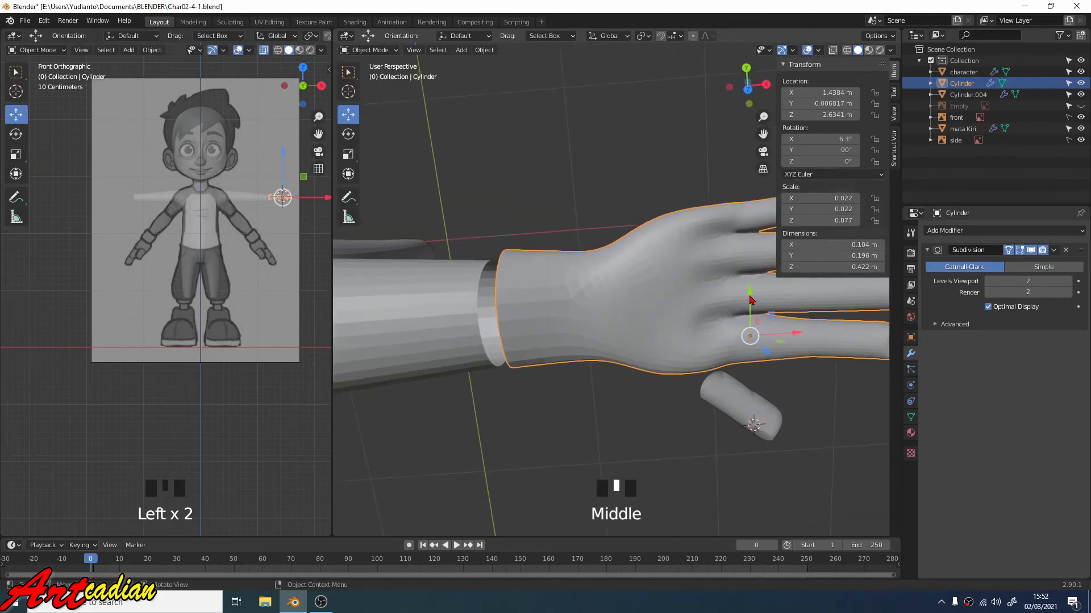
- Move the hand slightly along global Y so its open wrist lines up with the arm's opening
left_click_drag(750, 297, 749, 301)
left_click_drag(634, 185, 627, 149)
middle_click_drag(627, 148, 698, 197)
scroll(665, 488, "down", 3)
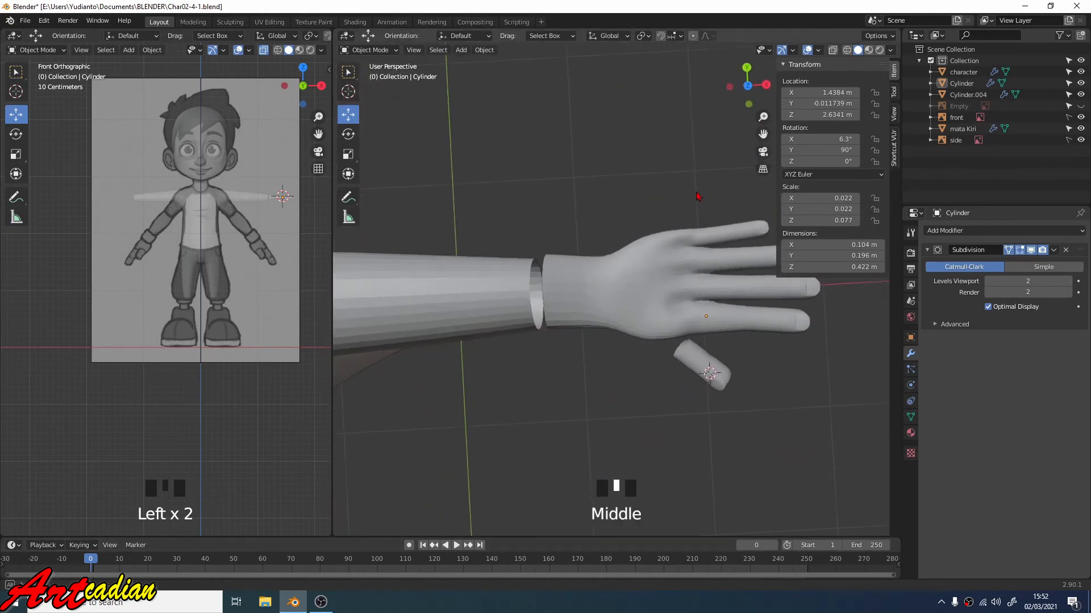
middle_click_drag(652, 244, 641, 213)
scroll(623, 204, "up", 3)
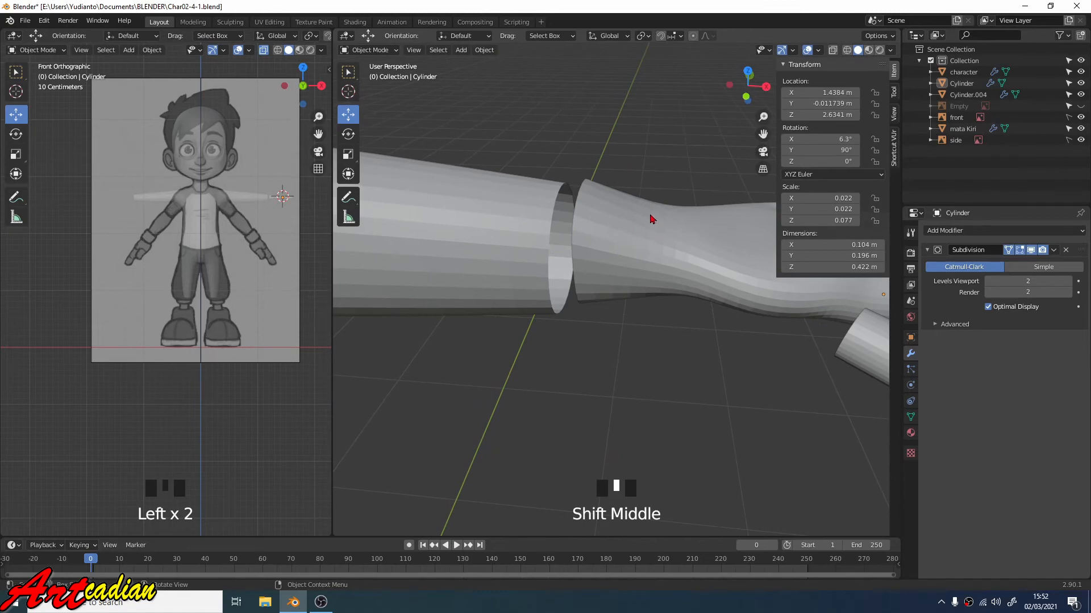
- Join the character body and the hand into one object and clear the selection
left_click(544, 228)
left_click(622, 245, "shift")
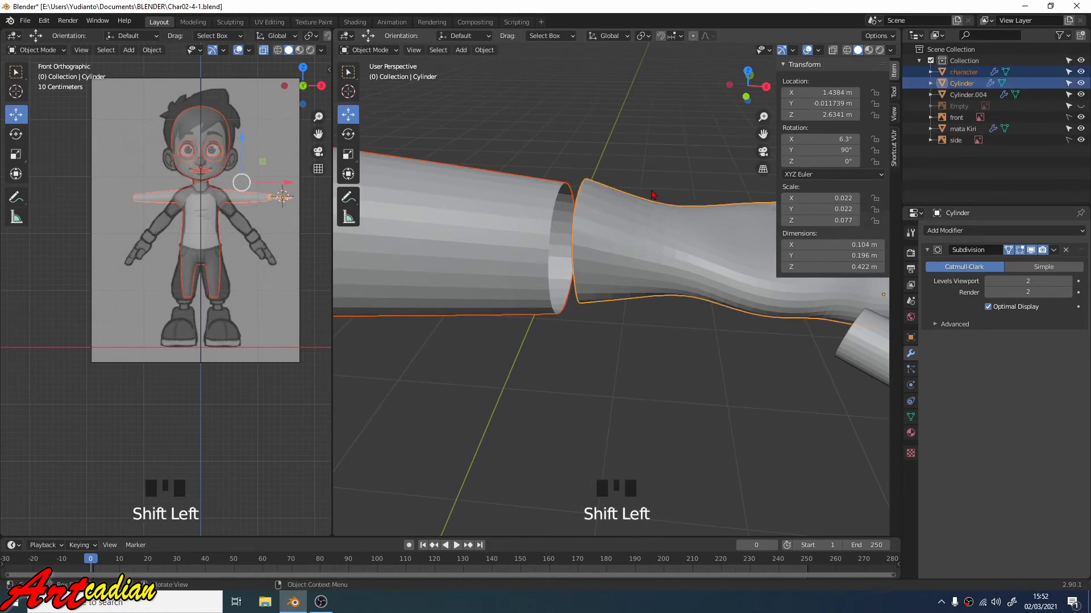
key("ctrl+j")
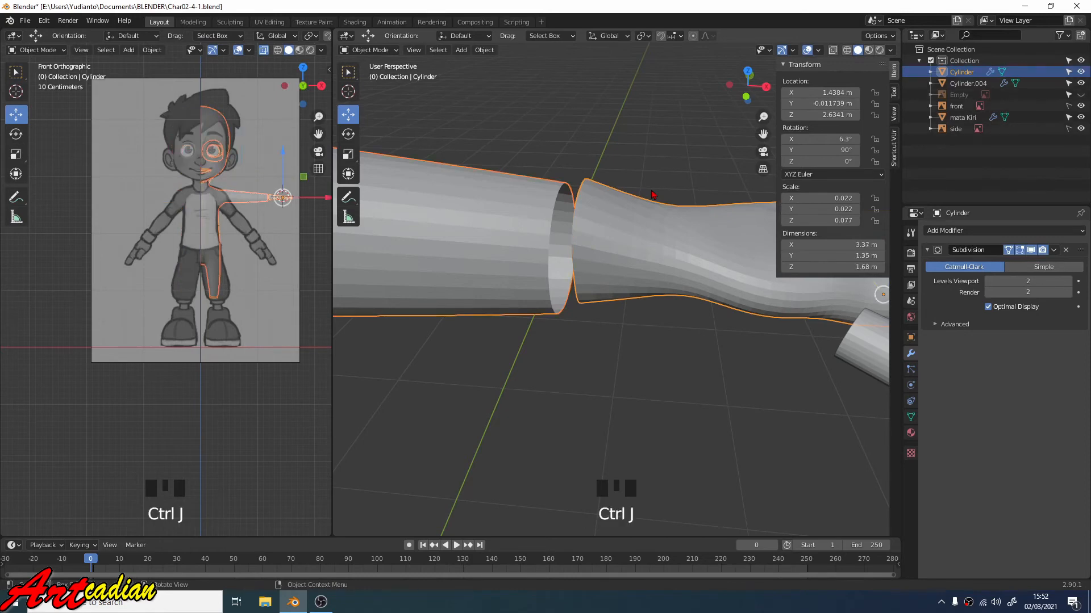
left_click(443, 86)
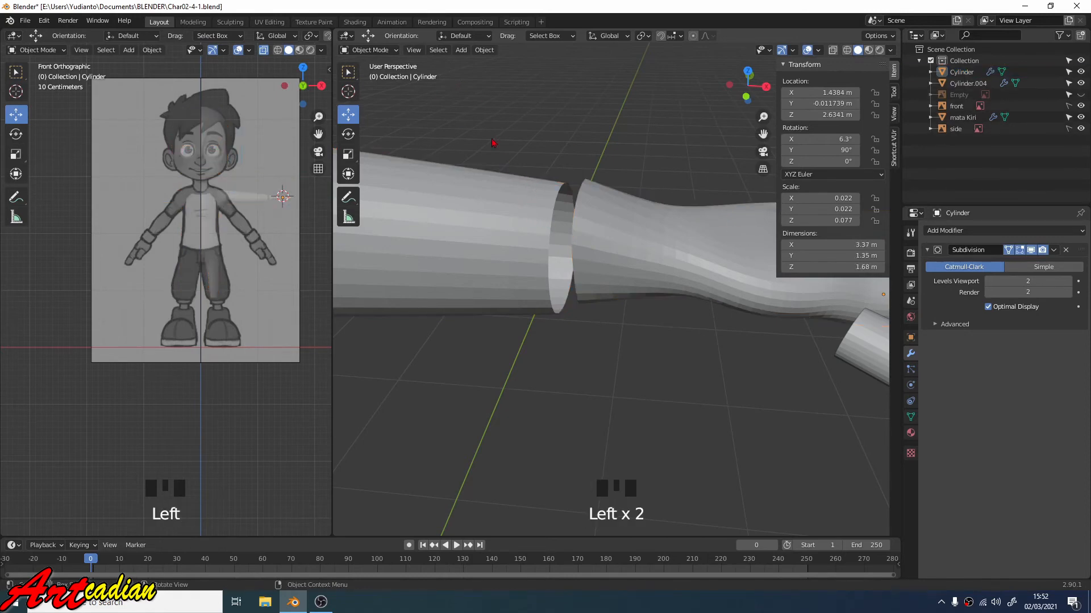
- Put the joined mesh into Edit Mode and merge an open pair of arm and wrist rim vertices At Last
left_click(476, 208)
left_click(389, 52)
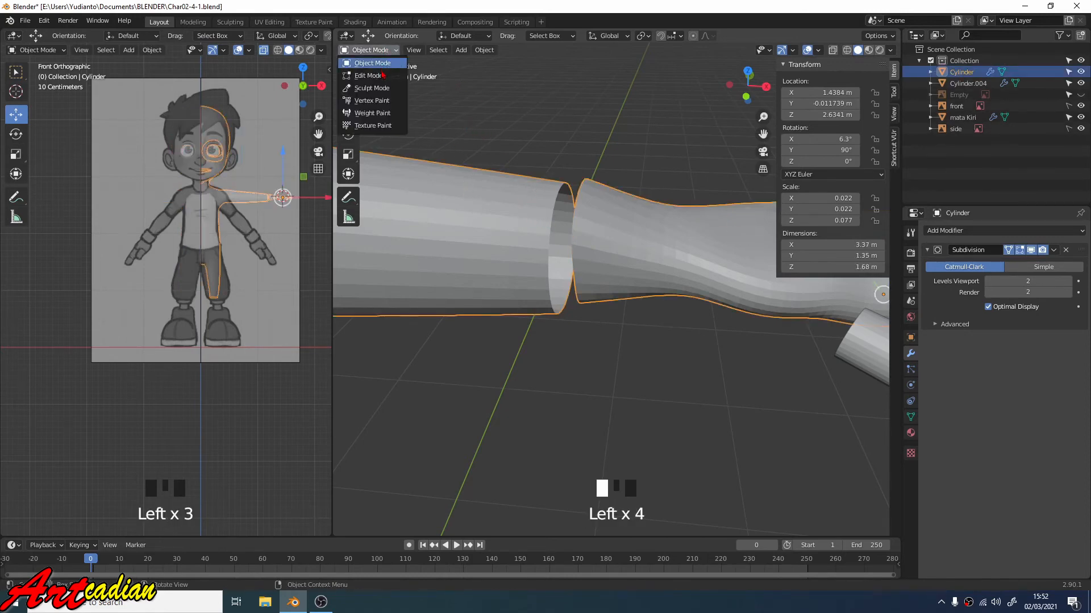
left_click(384, 74)
middle_click_drag(506, 161, 567, 246)
scroll(556, 220, "up", 1)
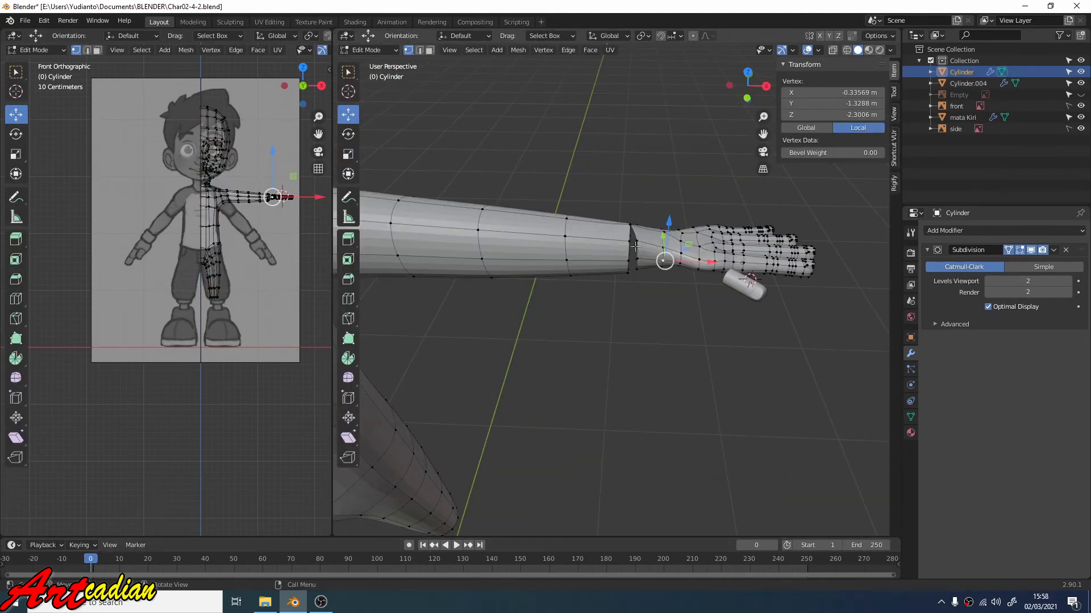
scroll(635, 295, "up", 3)
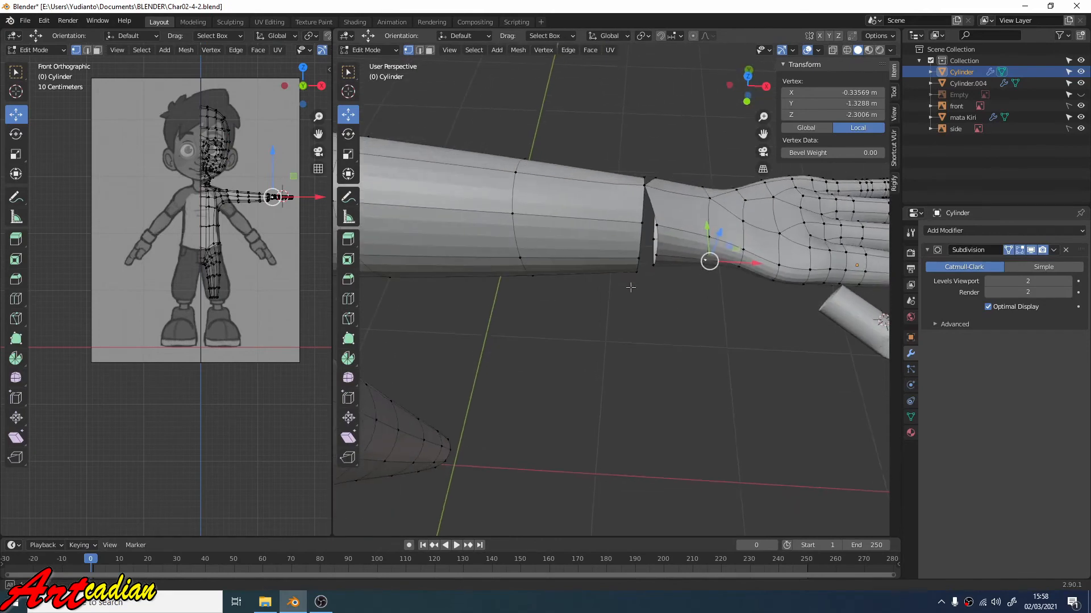
scroll(657, 266, "up", 1)
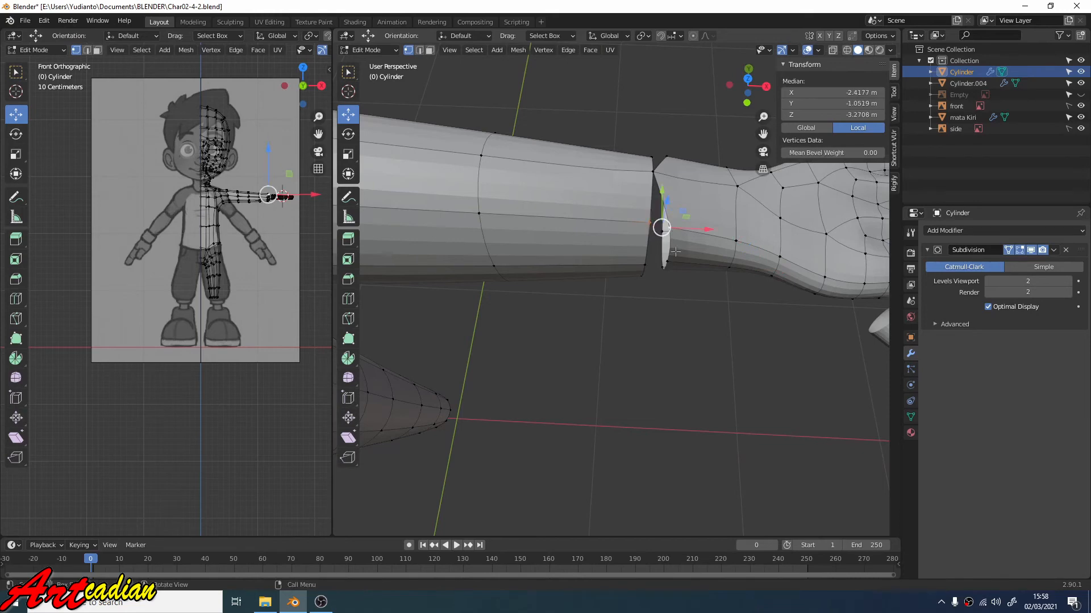
key("m")
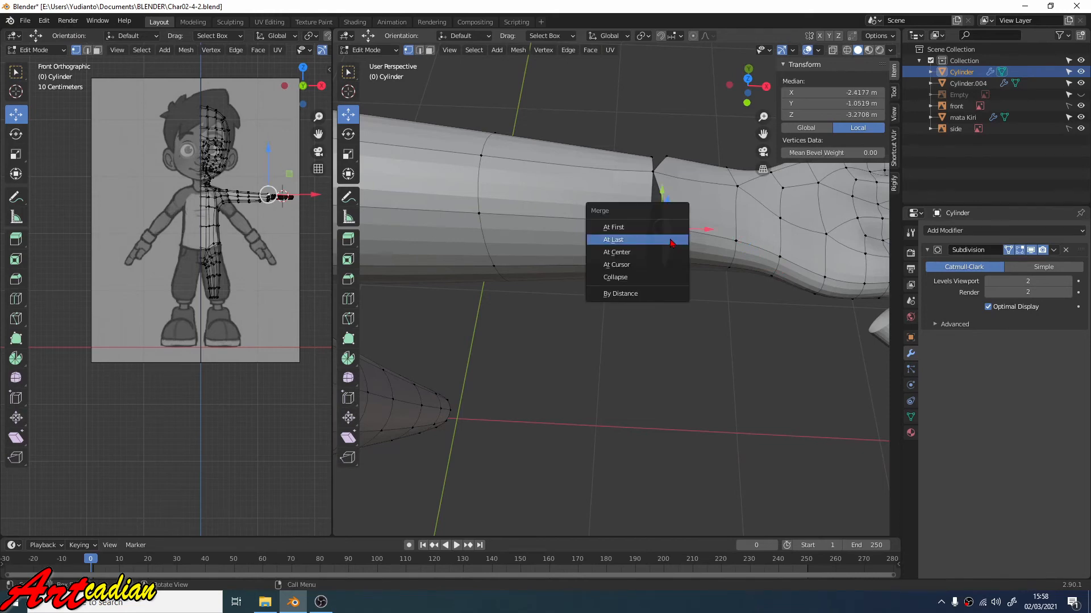
left_click(672, 242)
middle_click_drag(678, 241, 655, 221)
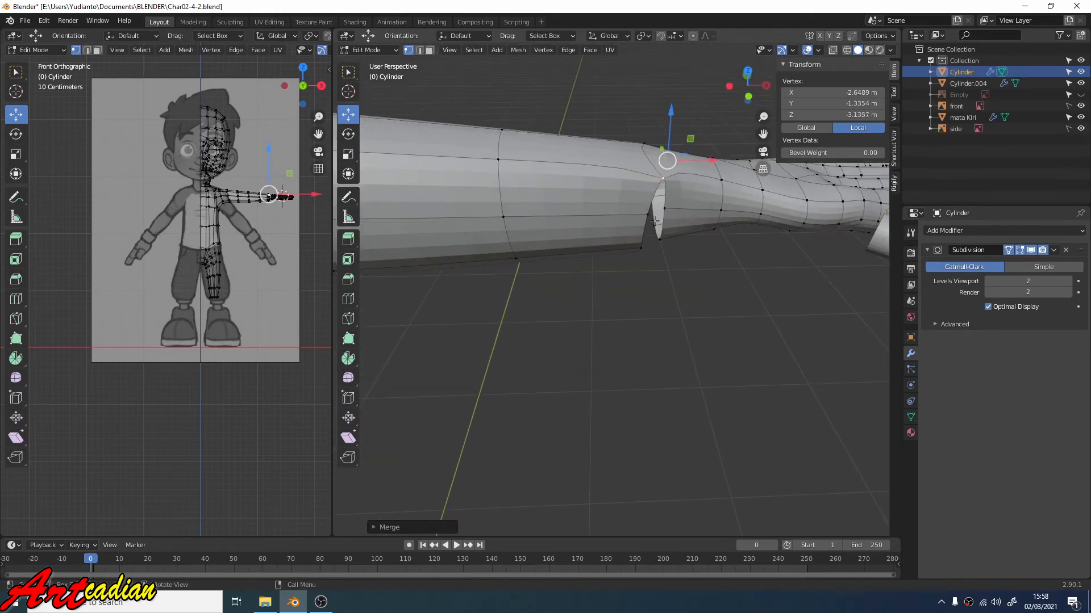
- Merge two more facing pairs of arm and wrist vertices At Last along the front side of the seam
left_click(664, 208)
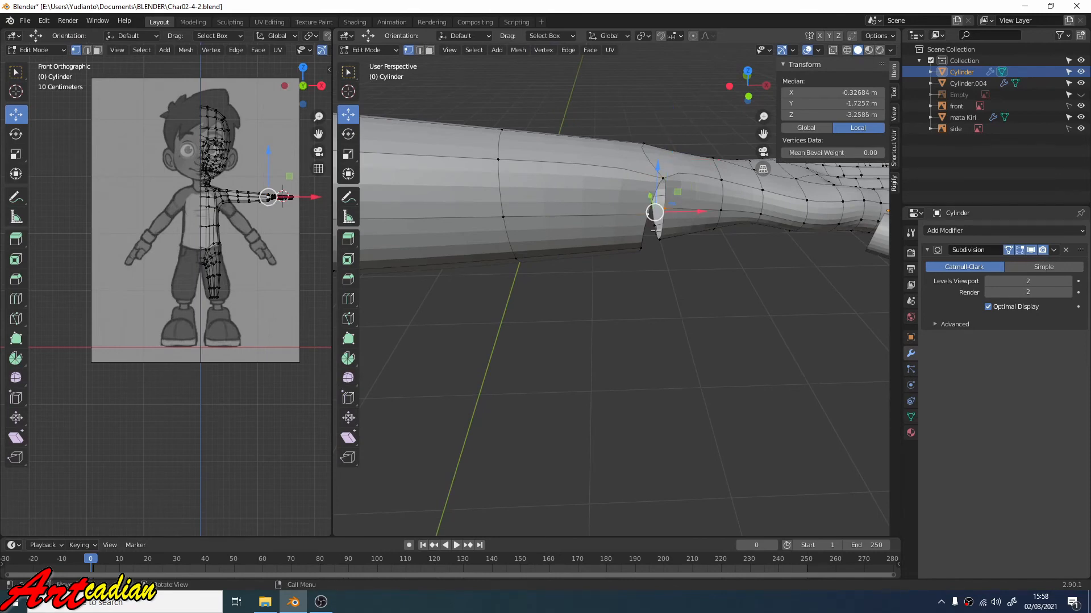
key("m")
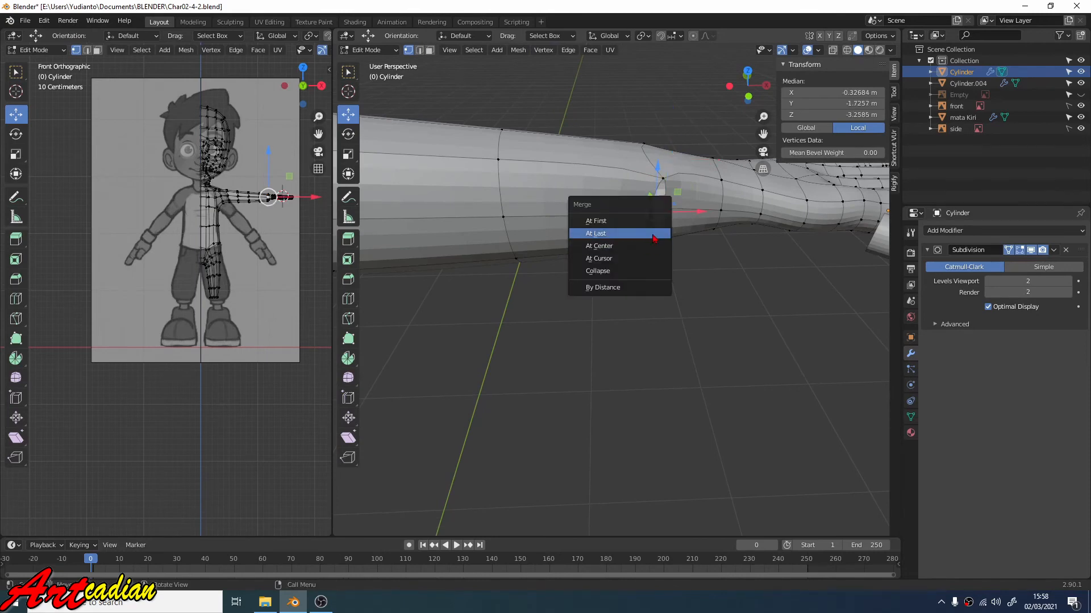
left_click(654, 238)
middle_click_drag(654, 238, 659, 224)
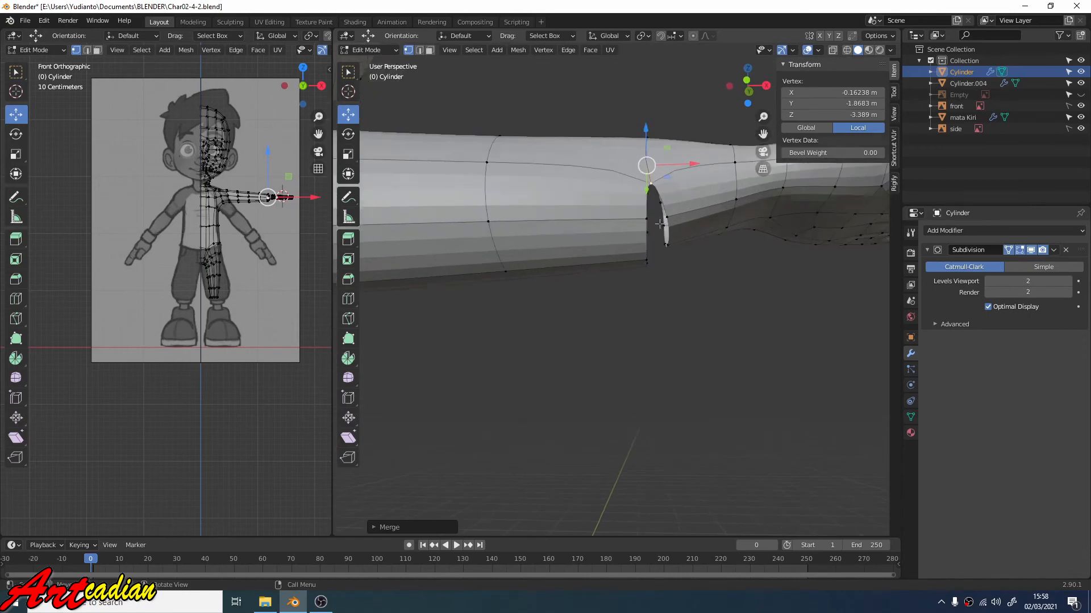
left_click(669, 220)
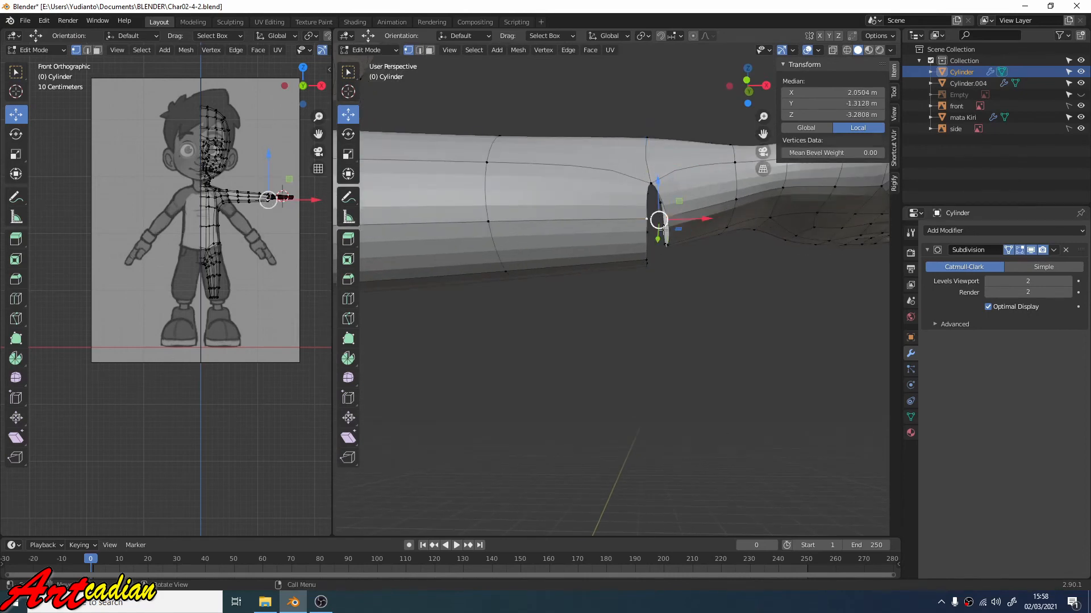
key("m")
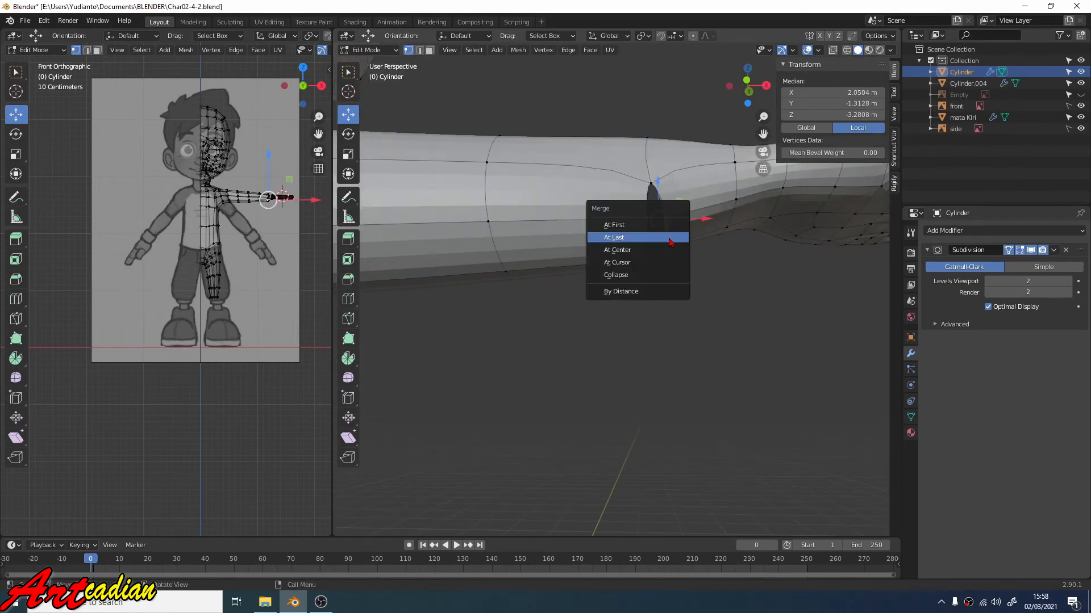
left_click(670, 239)
- Merge the next two pairs of arm and wrist vertices At Last around the underside of the seam
middle_click_drag(670, 242, 652, 278)
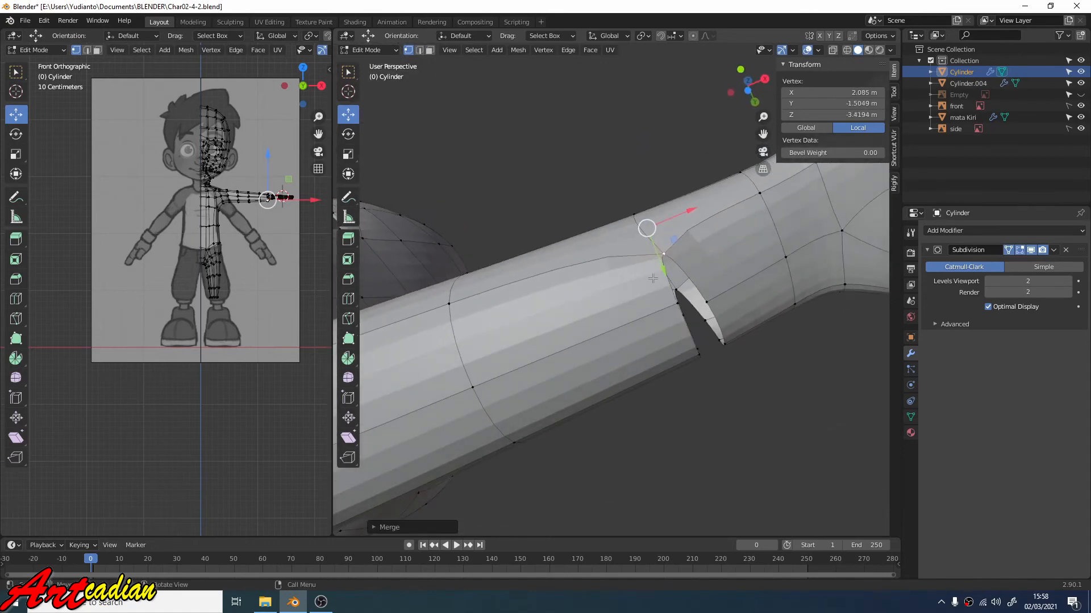
left_click(703, 303)
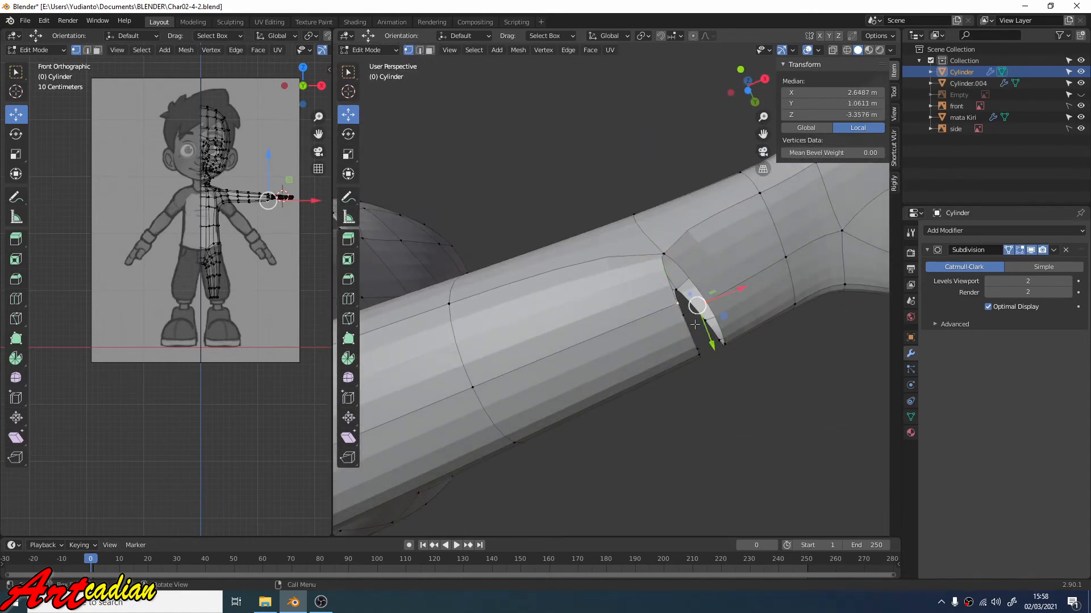
key("m")
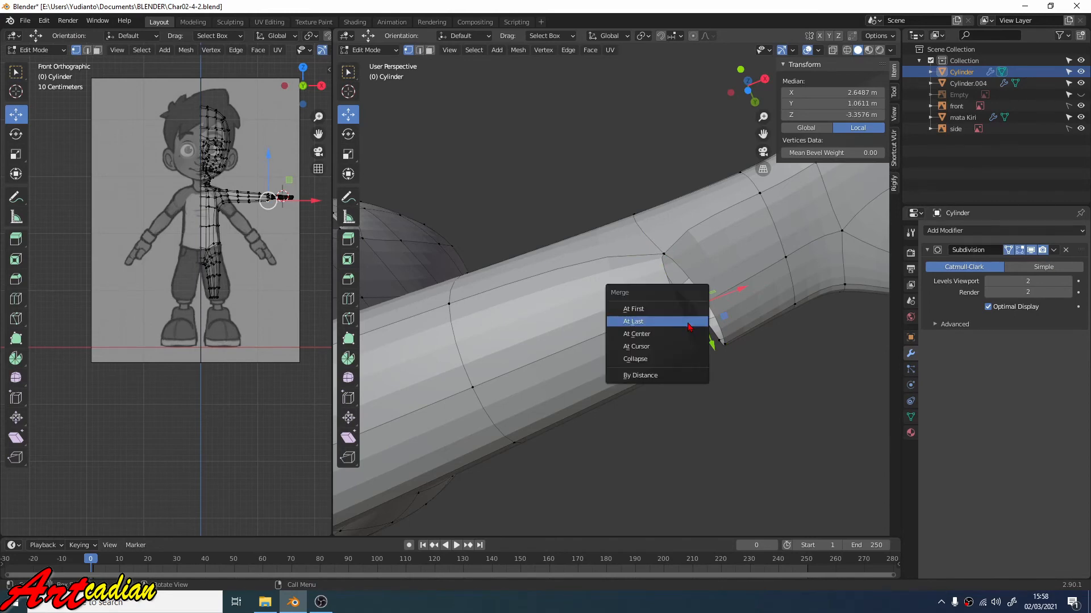
left_click(689, 327)
middle_click_drag(688, 319, 703, 427)
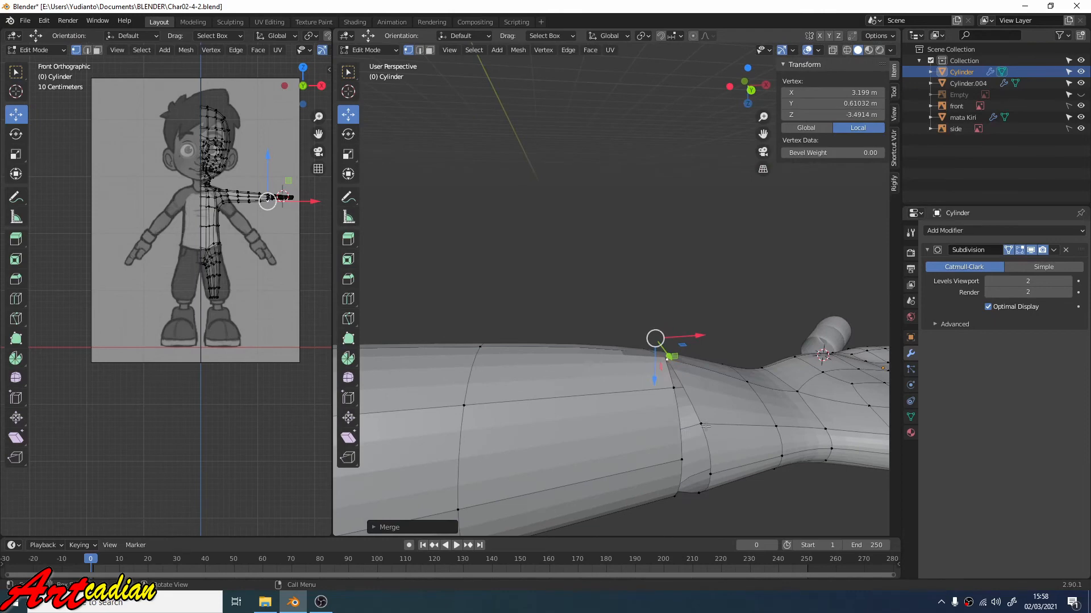
left_click(701, 424)
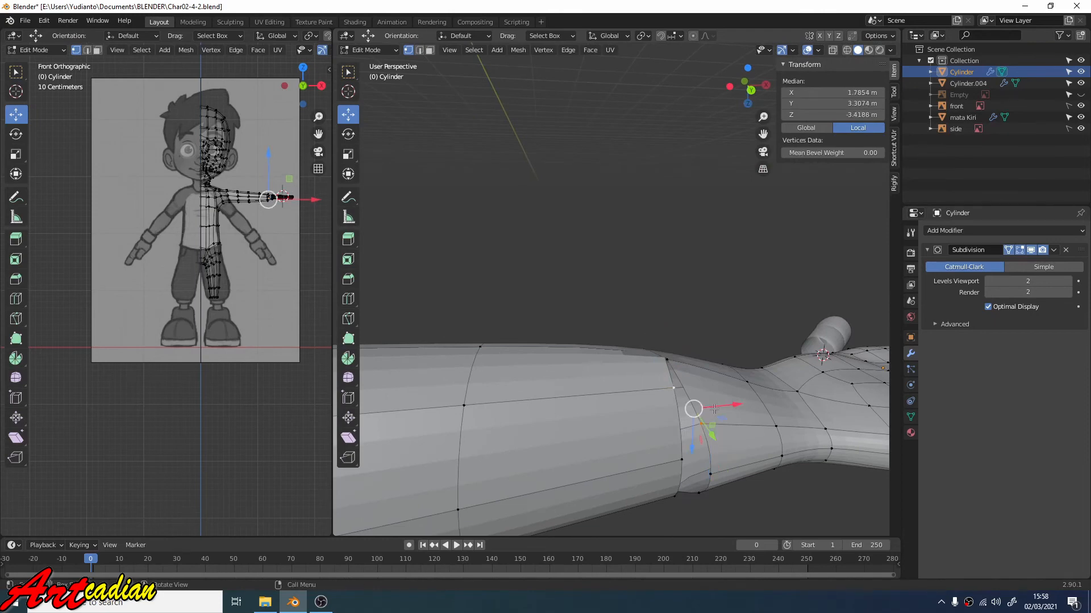
key("m")
left_click(704, 407)
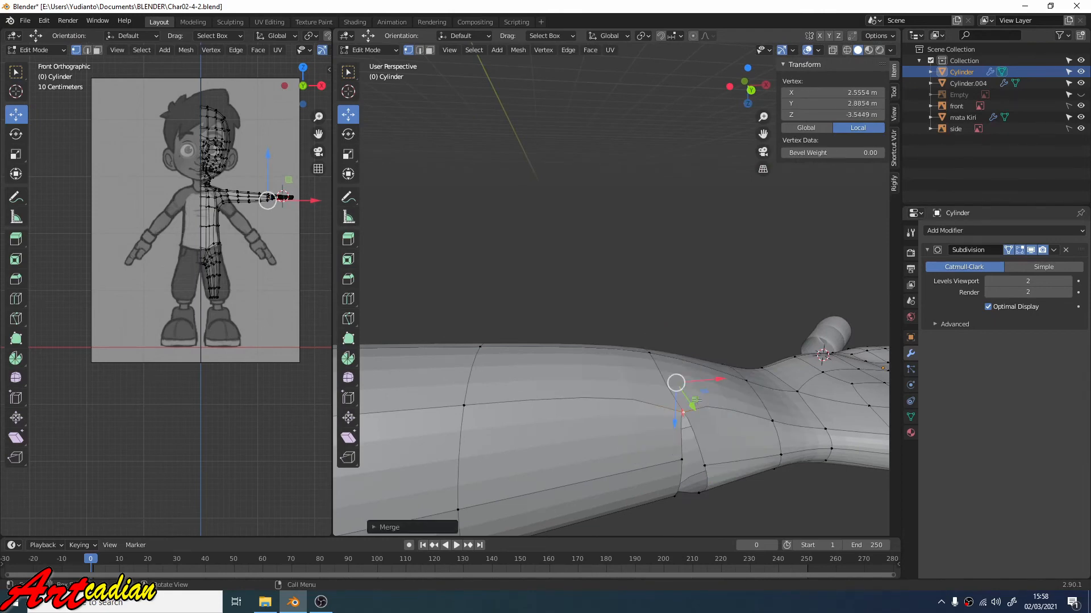
- Merge the remaining two open vertex pairs At Last on the back side of the wrist to close the seam
middle_click_drag(677, 383, 686, 338)
left_click(676, 338)
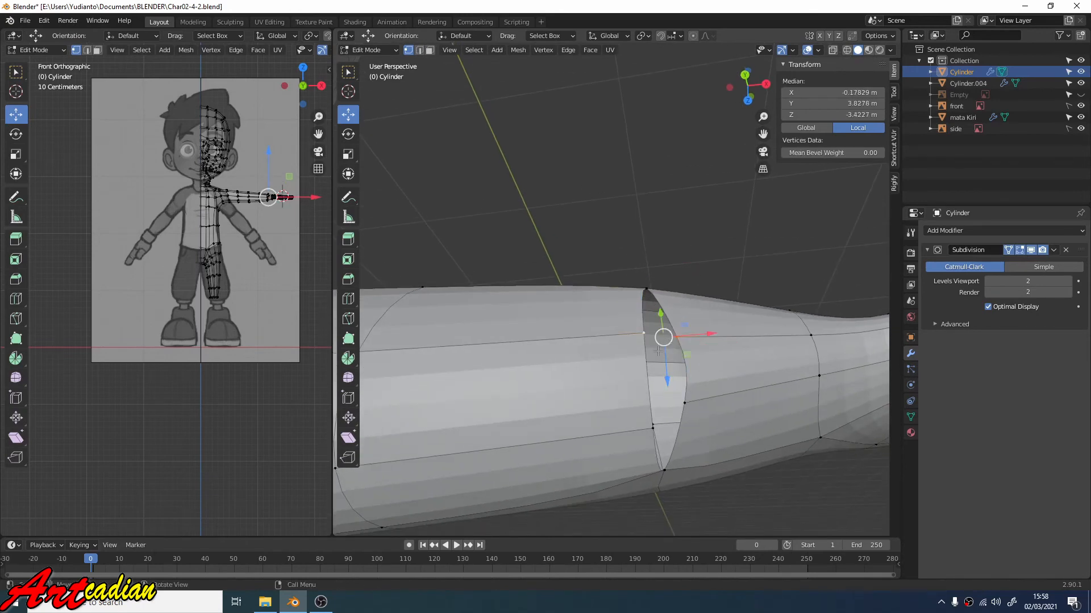
key("m")
left_click(659, 349)
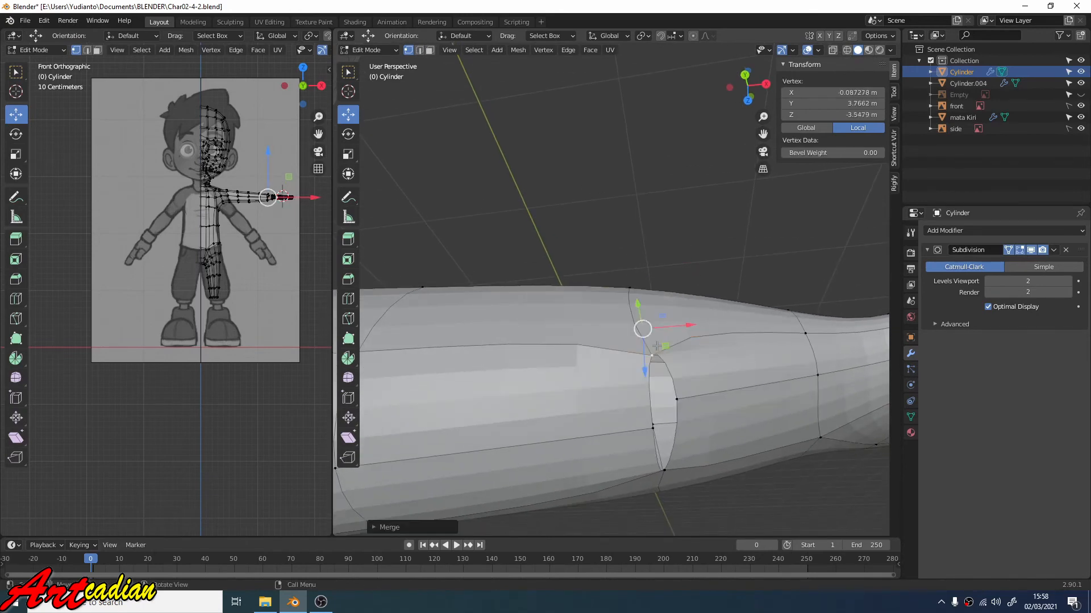
middle_click_drag(696, 390, 677, 344)
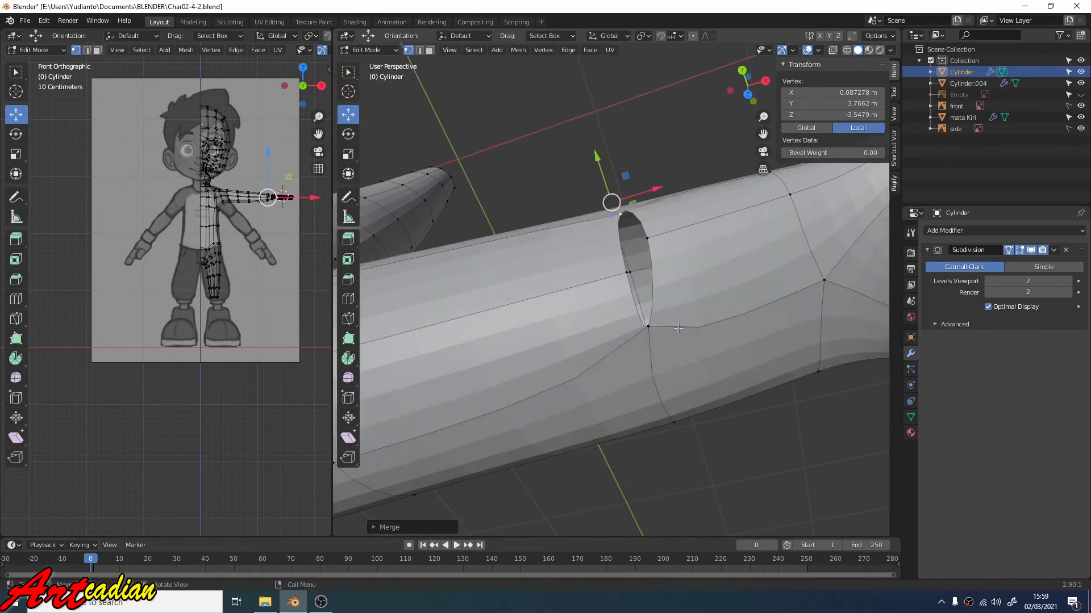
key("alt+a")
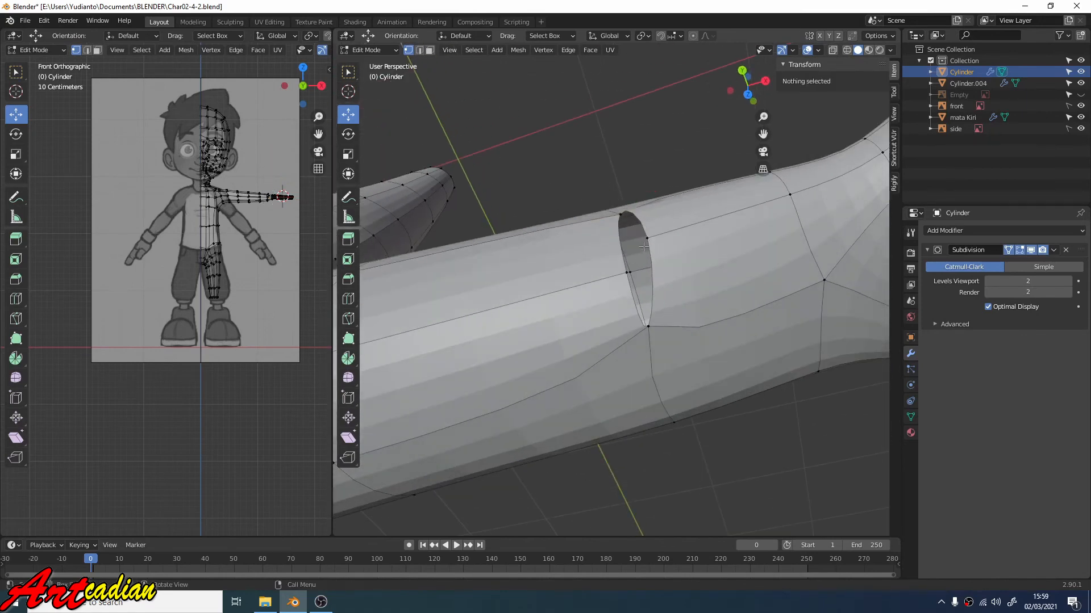
left_click(646, 242)
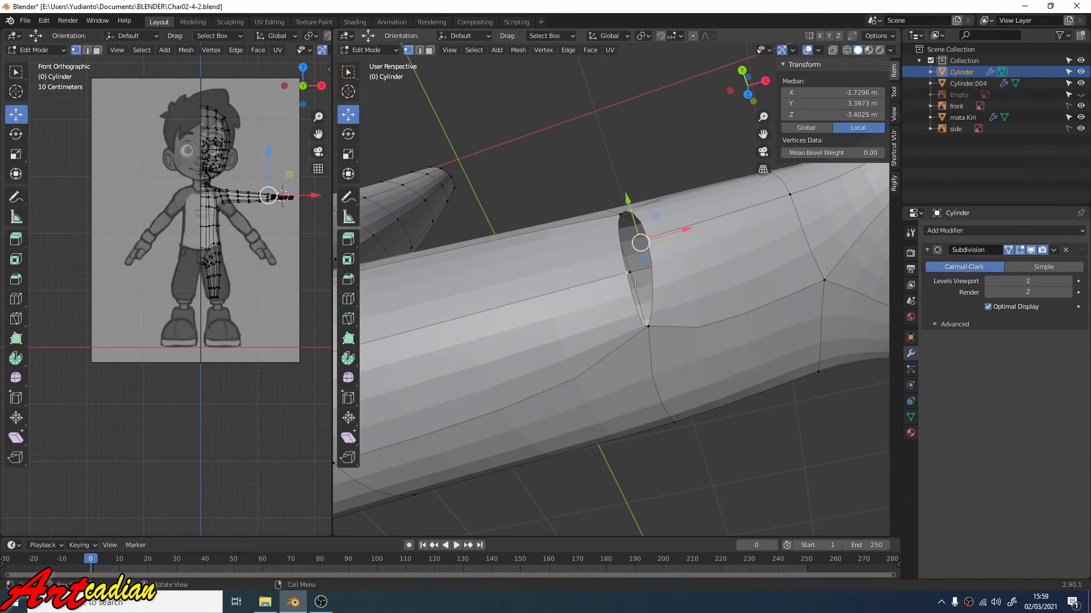
key("m")
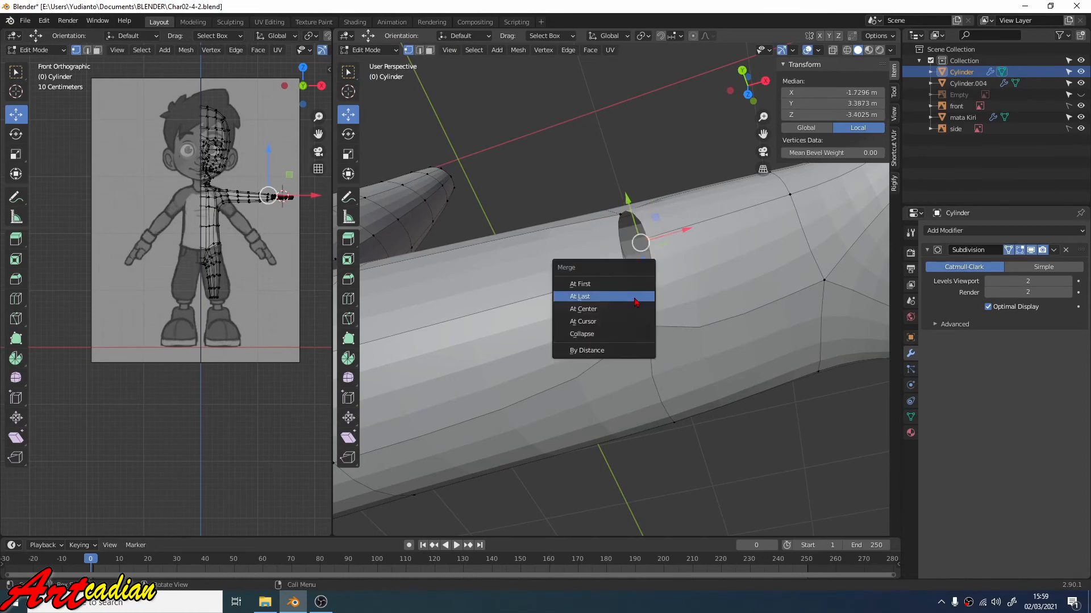
left_click(635, 301)
- Lower two vertices on the thumb side of the palm and raise one on the back of the hand
middle_click_drag(647, 309, 633, 356)
scroll(670, 349, "down", 4)
scroll(725, 388, "down", 2)
scroll(634, 357, "up", 3)
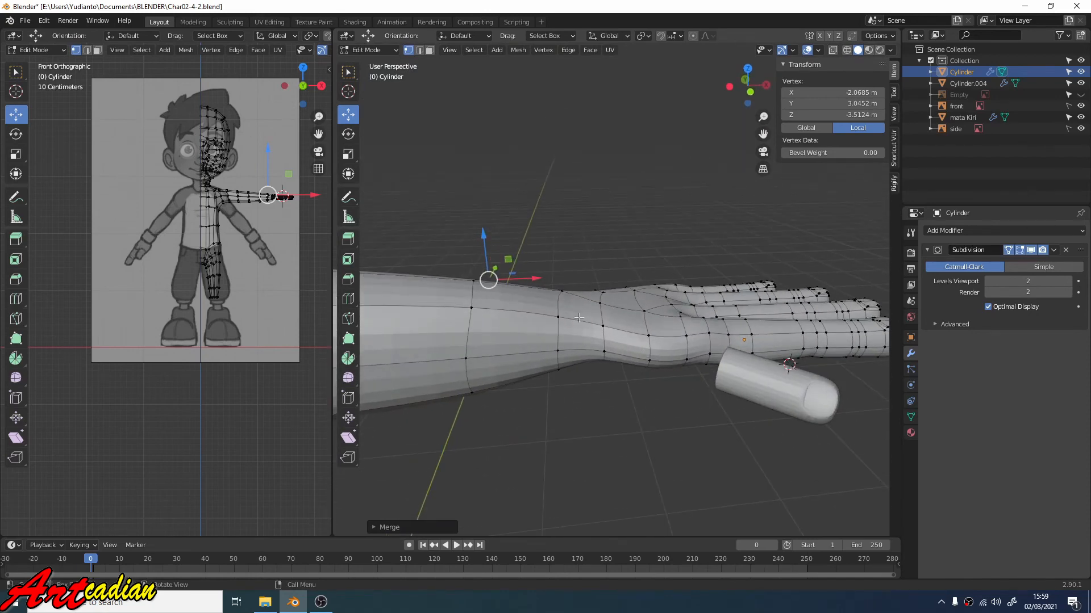
middle_click_drag(602, 319, 666, 361)
left_click(646, 310)
left_click(690, 313, "shift")
left_click_drag(661, 300, 656, 321)
middle_click_drag(656, 321, 661, 319)
left_click(642, 313)
left_click_drag(642, 270, 636, 250)
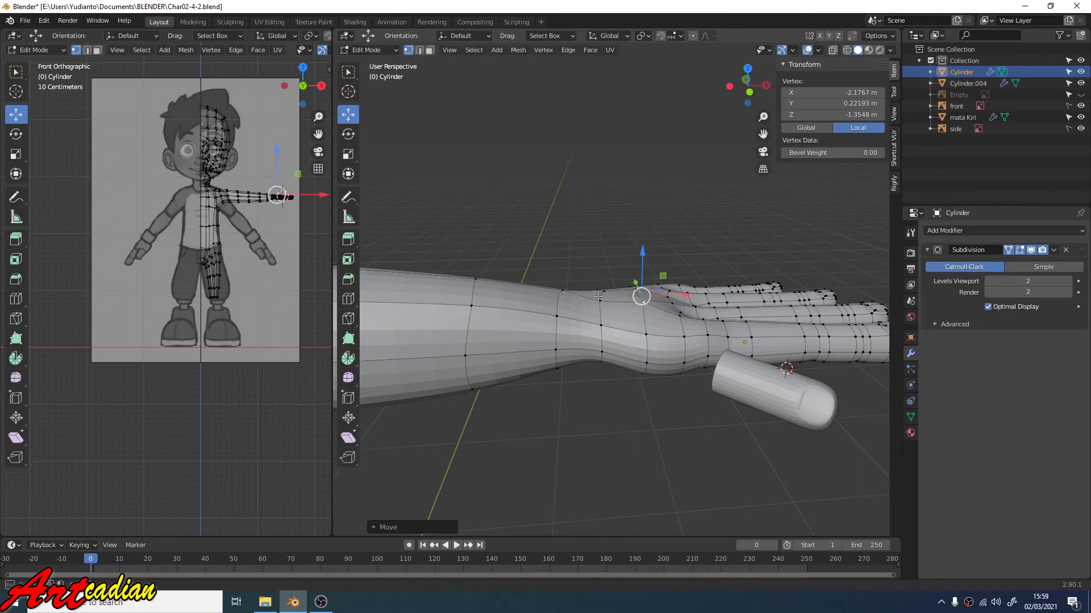
- Raise vertices on the back of the hand between the wrist and the knuckles along global Z
middle_click_drag(598, 297, 606, 326)
left_click(609, 311)
left_click_drag(609, 281, 609, 276)
middle_click_drag(608, 284, 646, 267)
left_click_drag(645, 249, 645, 245)
middle_click_drag(646, 250, 664, 306)
left_click(667, 313)
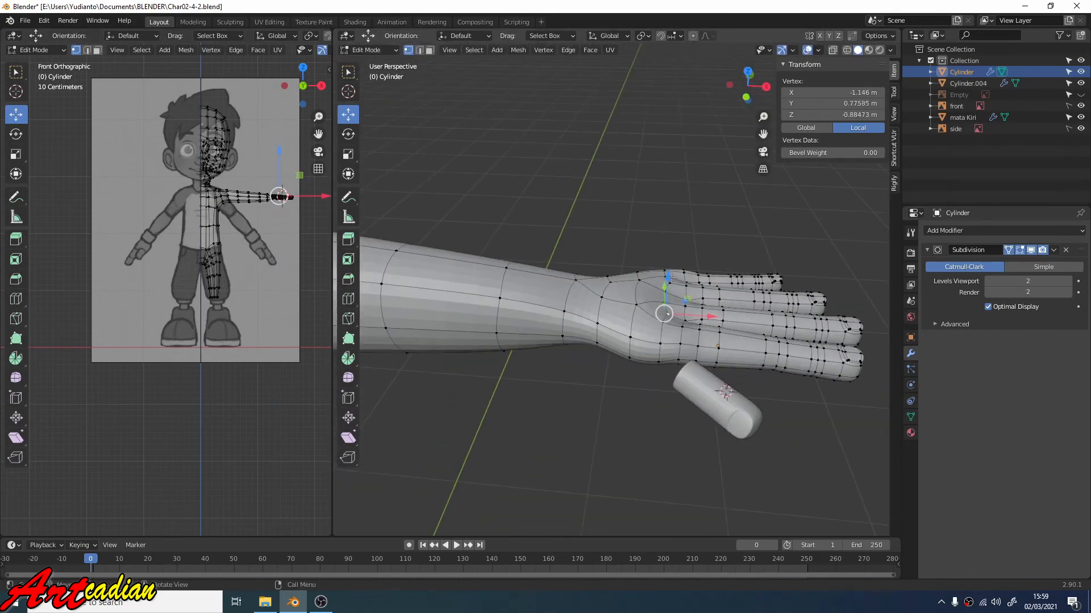
left_click_drag(671, 278, 671, 271)
- Raise the vertices around the index finger's knuckle slightly along global Z
middle_click_drag(671, 272, 691, 284)
left_click(714, 334)
left_click_drag(717, 298, 717, 292)
middle_click_drag(716, 292, 710, 318)
left_click_drag(710, 279, 710, 272)
scroll(709, 250, "up", 2)
- Raise the knuckle vertices at the bases of the other fingers to round the back of the hand
left_click(742, 239)
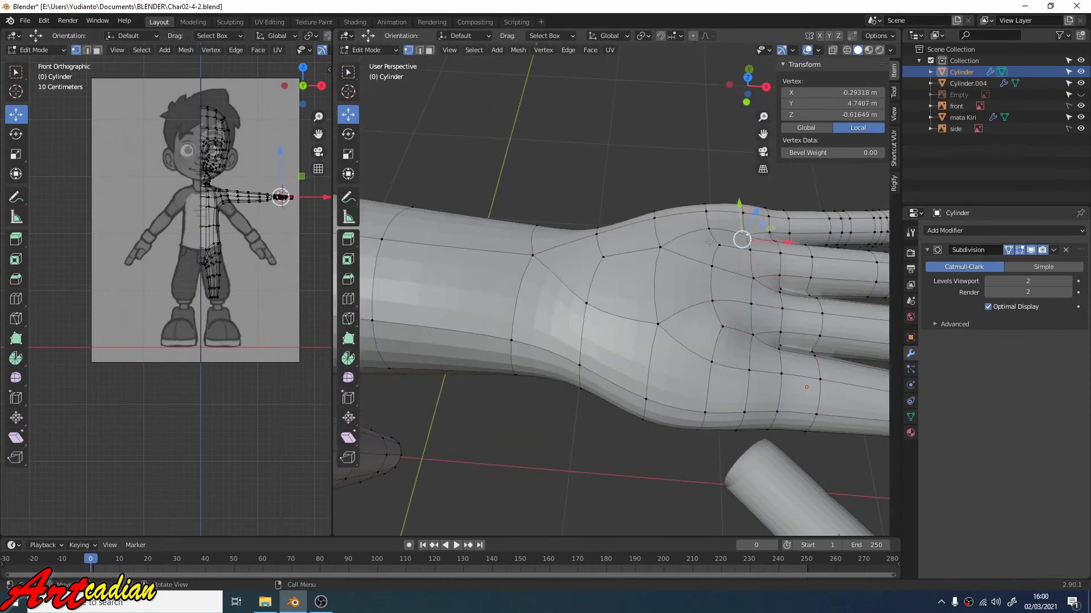
middle_click_drag(710, 242, 713, 221)
left_click_drag(713, 255, 713, 250)
middle_click_drag(714, 250, 744, 273)
left_click_drag(750, 255, 750, 250)
middle_click_drag(750, 250, 733, 227)
left_click_drag(716, 326, 716, 318)
- Reposition several palm-side vertices between the finger bases and the heel of the hand to shape the palm
middle_click_drag(715, 324, 883, 324)
middle_click_drag(528, 284, 525, 340)
left_click(493, 364)
left_click_drag(495, 327, 494, 316)
middle_click_drag(494, 364, 503, 272)
left_click(575, 311)
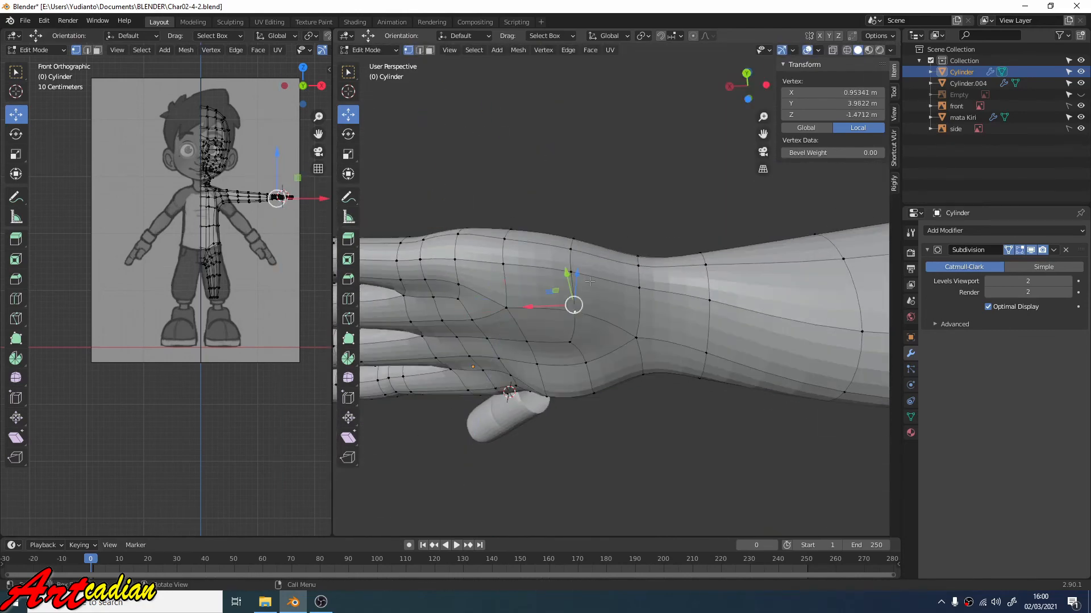
middle_click_drag(589, 281, 596, 327)
left_click_drag(602, 323, 603, 319)
middle_click_drag(603, 320, 670, 284)
left_click_drag(673, 301, 675, 307)
middle_click_drag(675, 307, 624, 284)
- Raise vertices on the little-finger side of the hand near the wrist along global Z and clear the selection
left_click(616, 364)
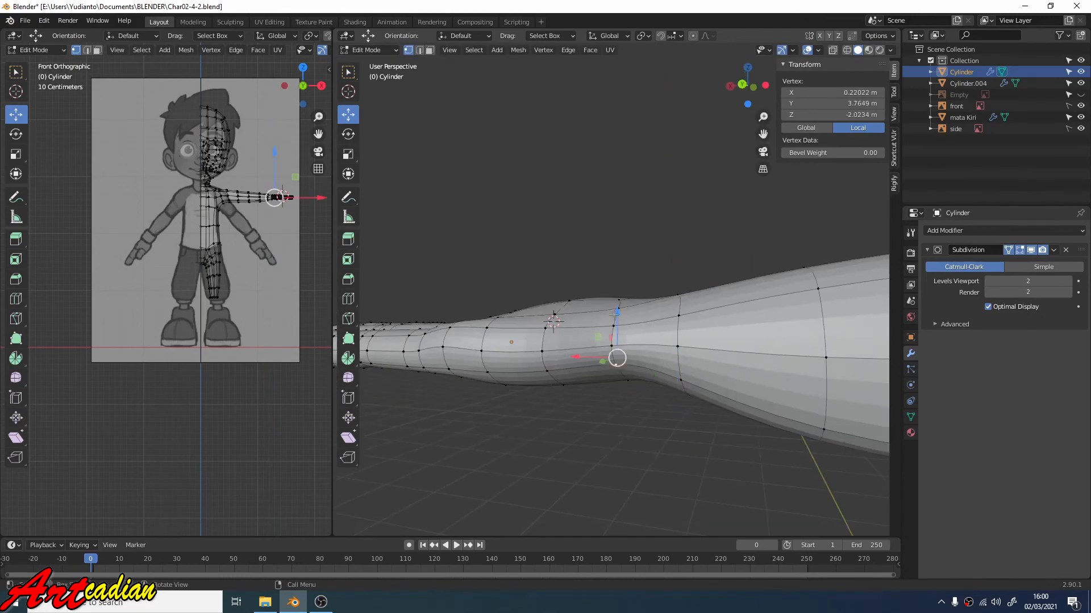
left_click_drag(613, 314, 614, 310)
middle_click_drag(614, 309, 761, 319)
left_click(605, 316)
middle_click_drag(605, 284, 625, 318)
left_click_drag(601, 263, 601, 256)
middle_click_drag(603, 258, 647, 341)
left_click(642, 190)
middle_click_drag(624, 227, 602, 318)
left_click(577, 248)
- Leave mesh editing and join the separate thumb object into the character's body mesh
scroll(606, 340, "down", 4)
key("Tab")
left_click(701, 315)
left_click(594, 243, "shift")
middle_click_drag(596, 247, 612, 227)
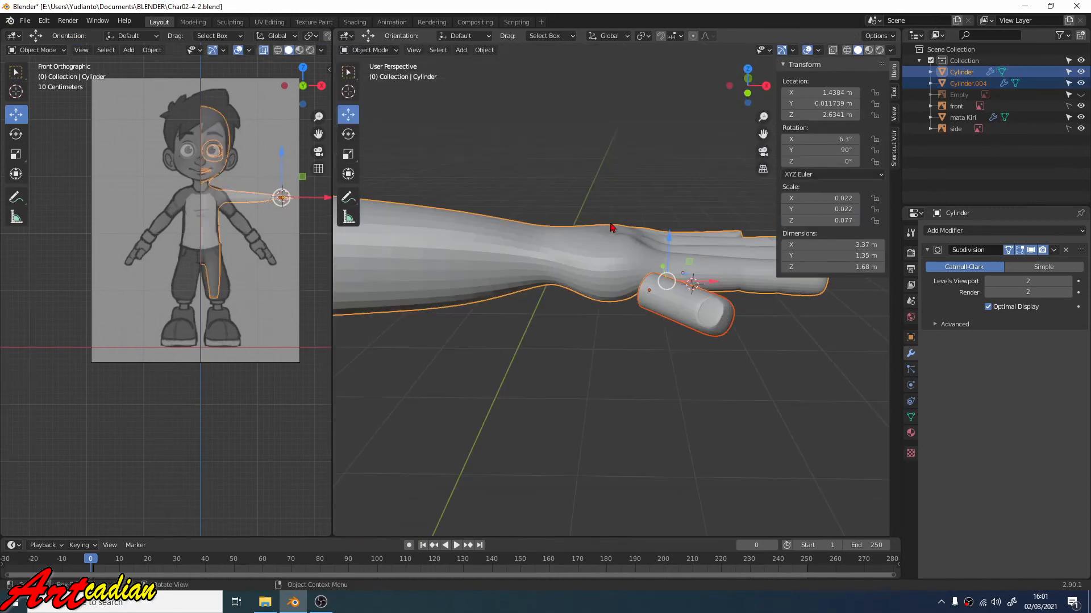
key("ctrl+j")
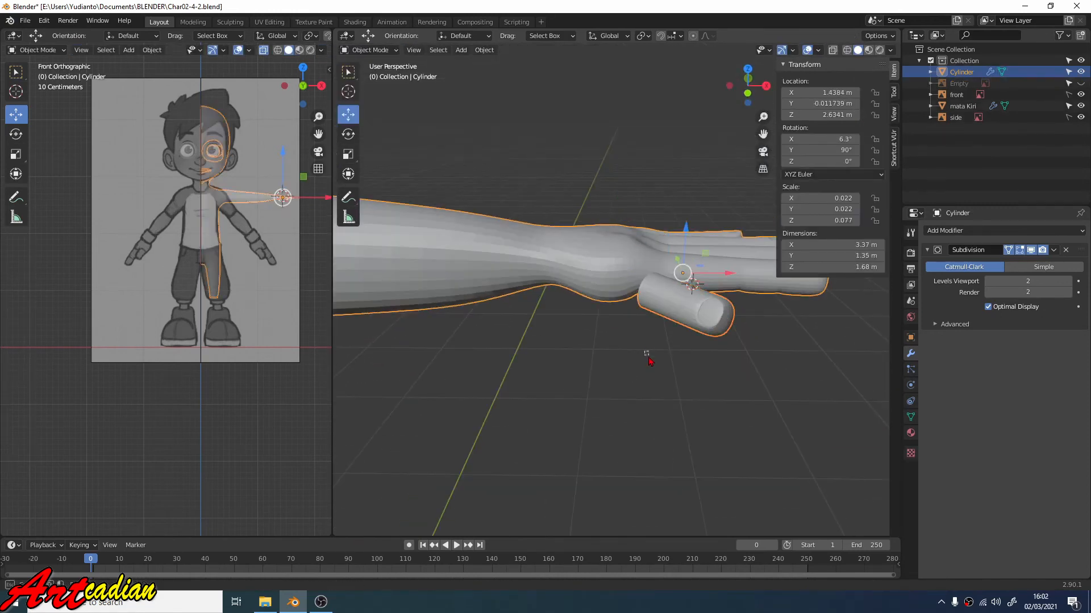
middle_click_drag(649, 361, 641, 276)
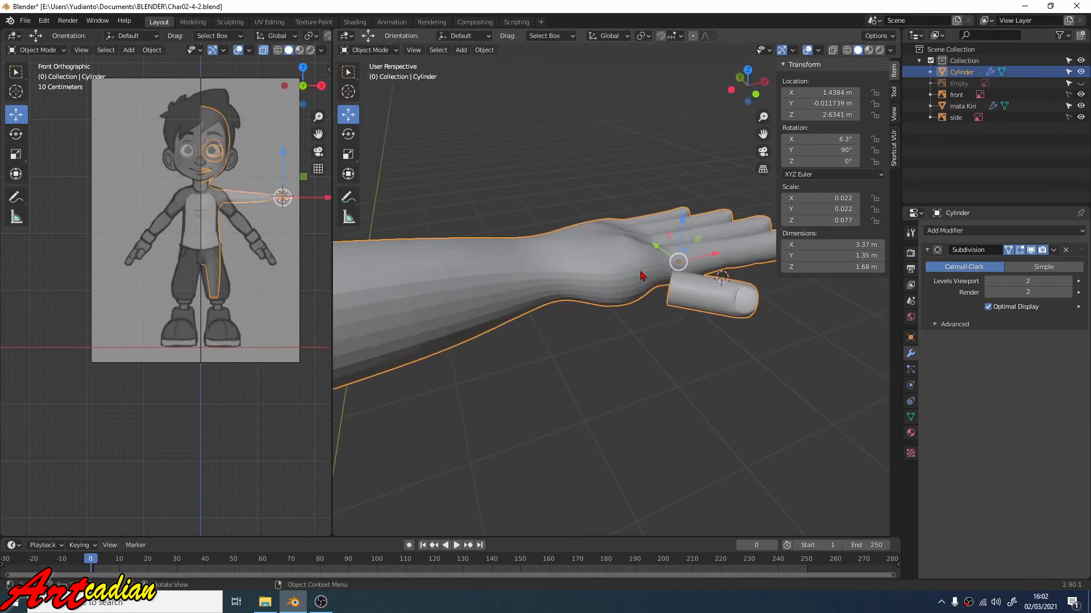
- Delete the faces on the thumb side of the palm to open a hole for the thumb
left_click(385, 52)
left_click(368, 64)
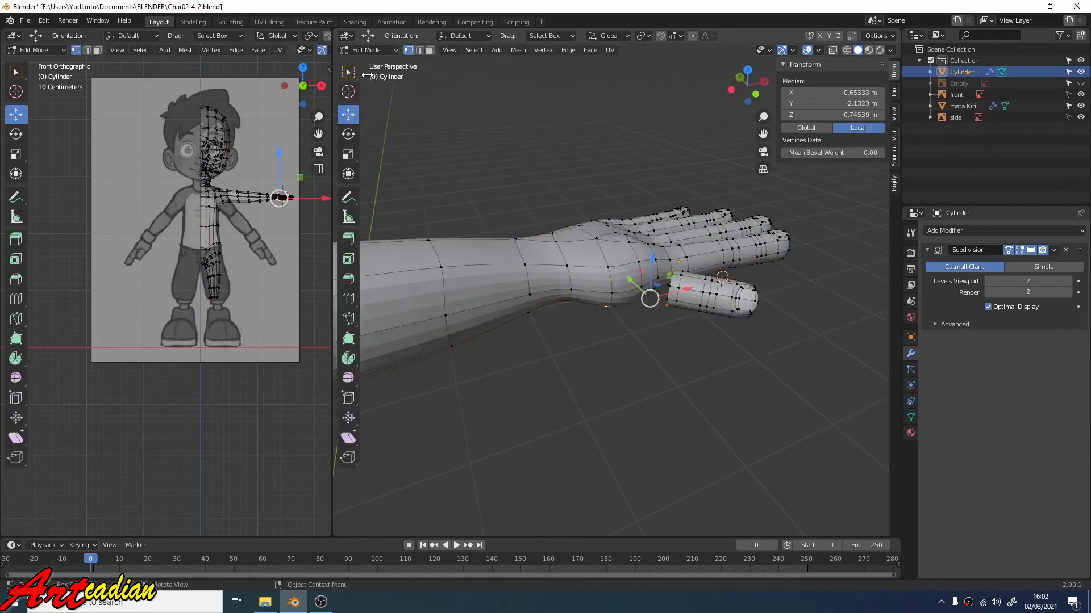
middle_click_drag(598, 200, 616, 219)
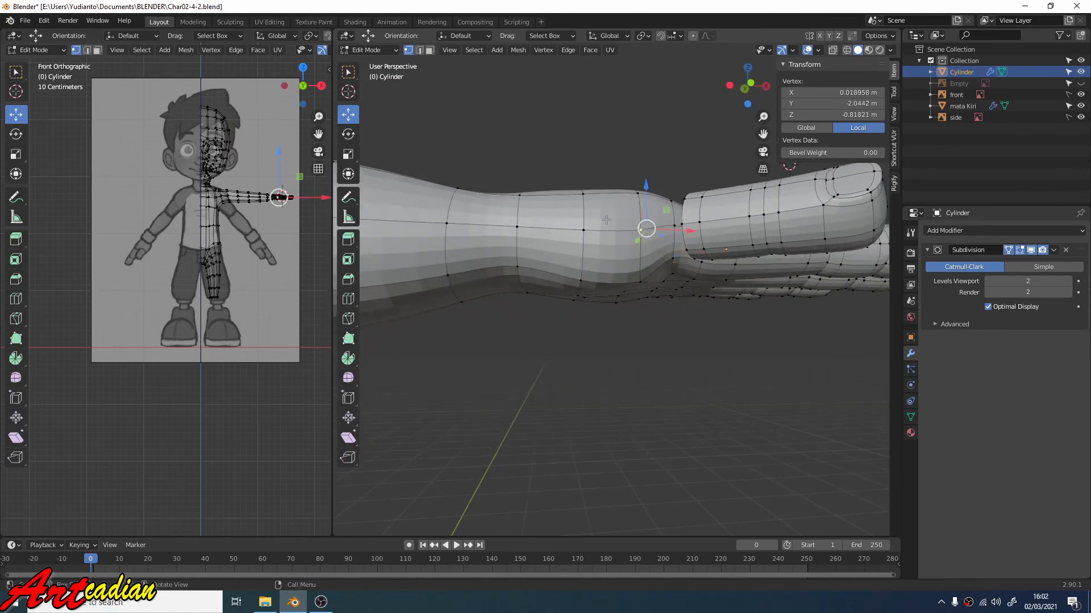
key("3")
left_click(608, 219)
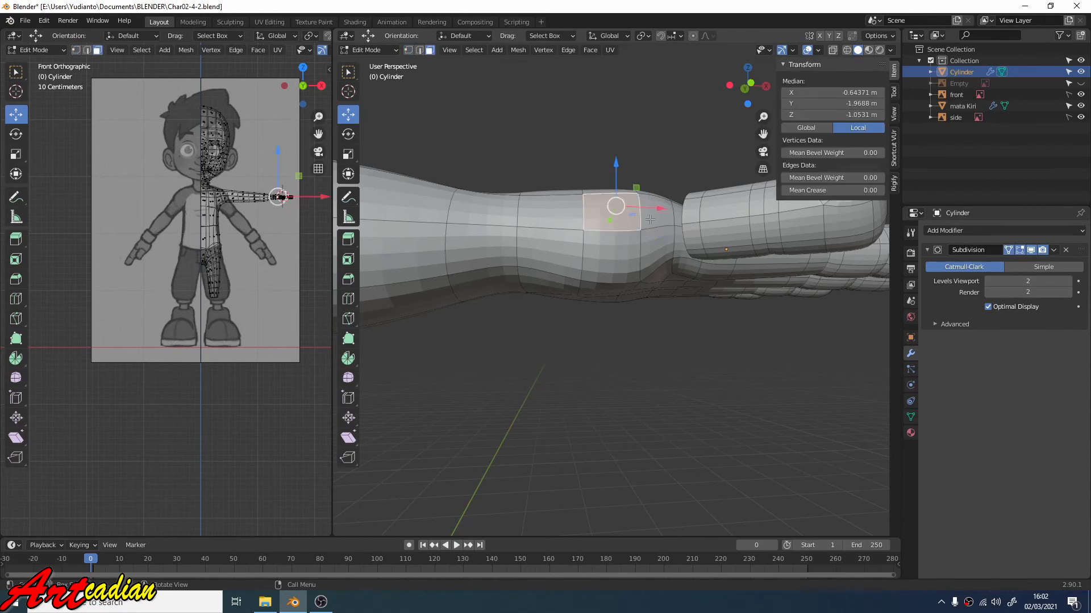
middle_click_drag(607, 220, 667, 244)
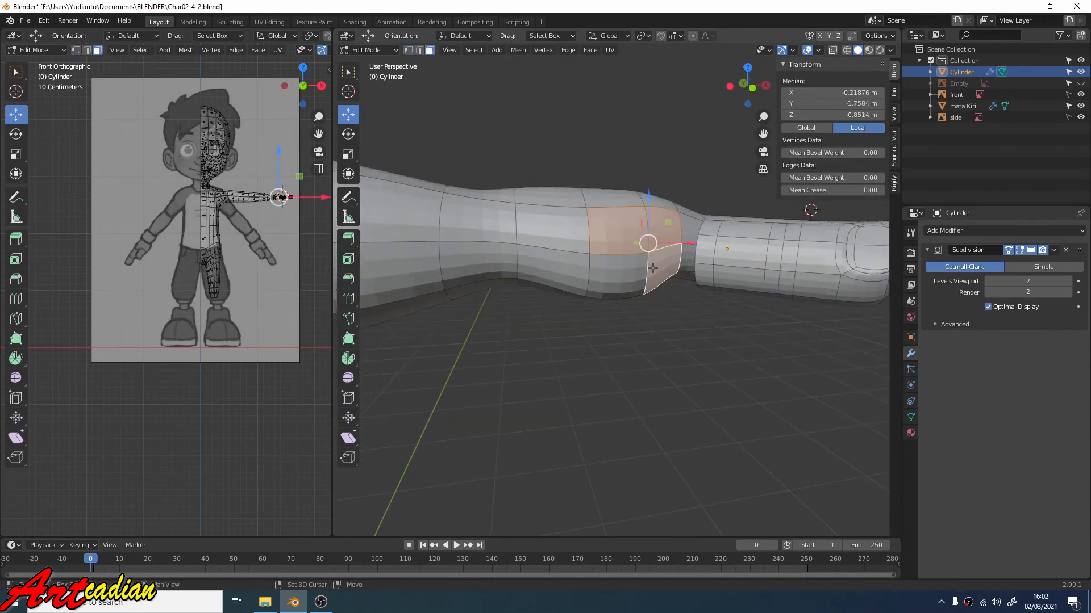
middle_click_drag(630, 271, 684, 288)
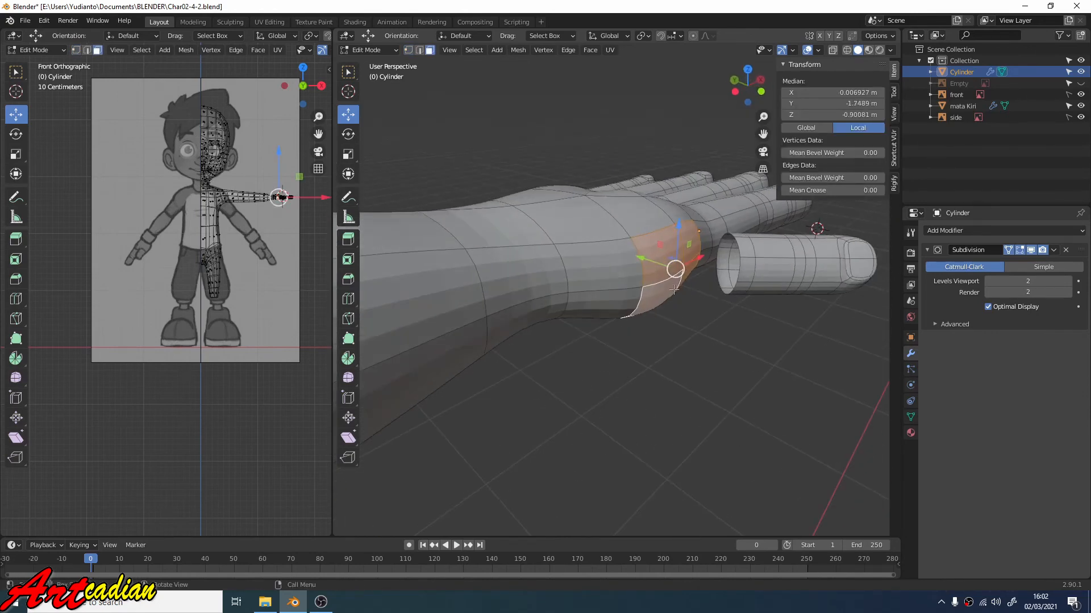
key("x")
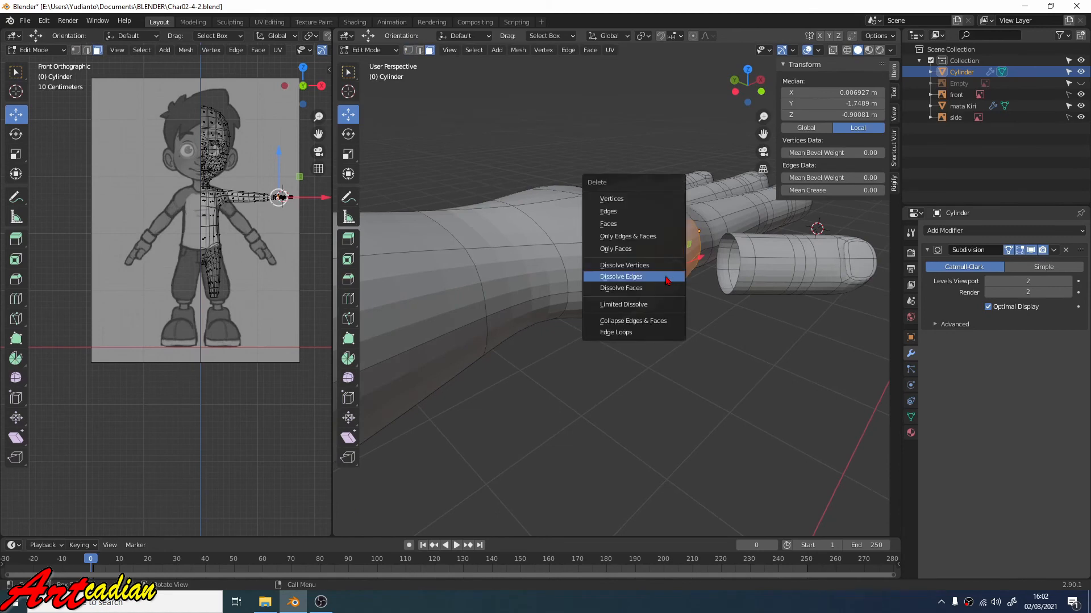
left_click(661, 225)
middle_click_drag(662, 227, 699, 313)
- Select the whole thumb mesh and move it into line with the opening on the side of the hand
key("a")
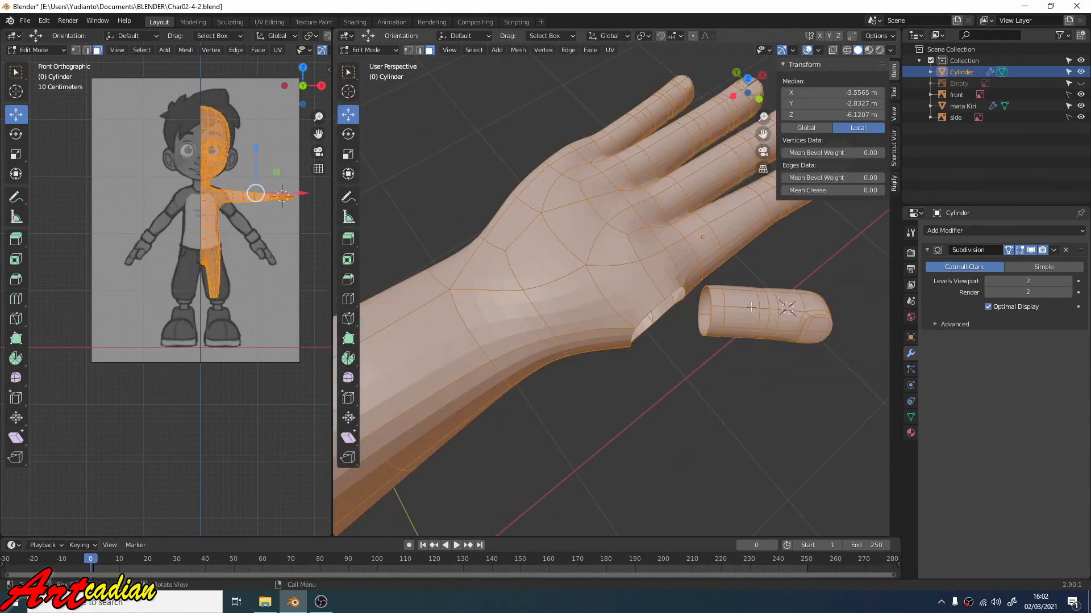
key("alt+a")
key("l")
middle_click_drag(779, 307, 766, 326)
left_click_drag(733, 307, 728, 301)
left_click_drag(797, 301, 783, 312)
middle_click_drag(782, 313, 759, 205)
left_click_drag(758, 202, 757, 255)
middle_click_drag(757, 256, 758, 284)
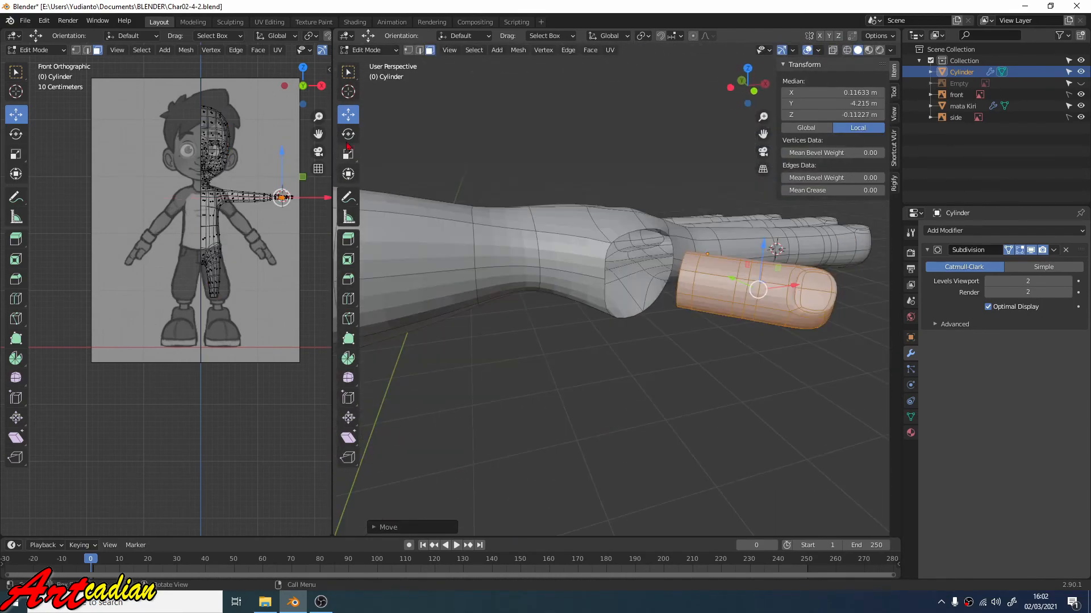
- Rotate the thumb slightly to orient its open end toward the hole in the hand, and clear the selection
key("shift+space")
key("r")
left_click_drag(758, 278, 768, 289)
middle_click_drag(768, 288, 653, 282)
key("alt+a")
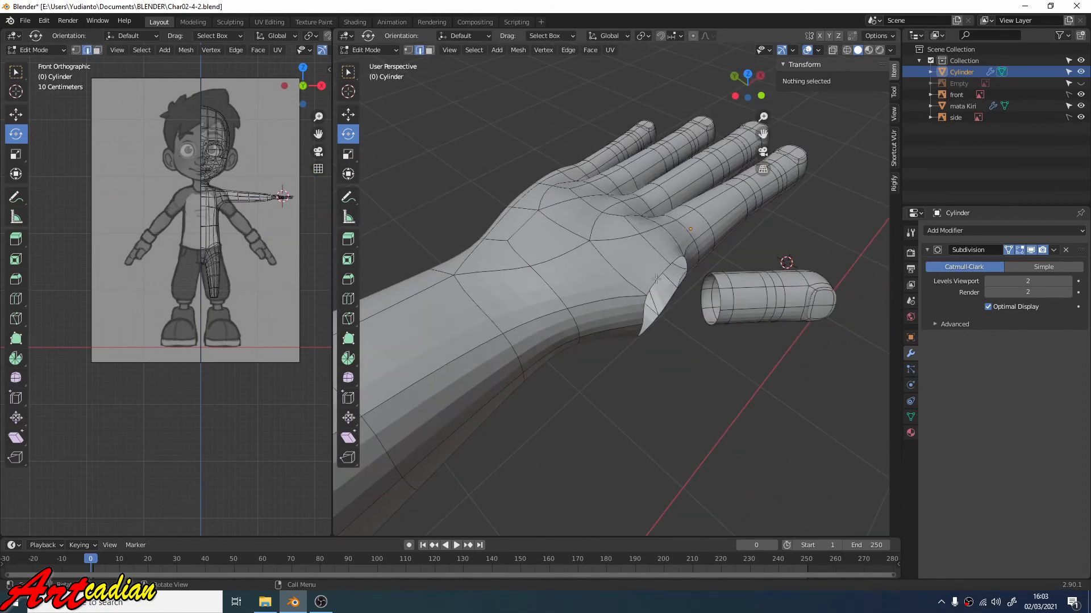
- Bridge the thumb's open edge loop with the edge loop around the hole in the hand
left_click(656, 279)
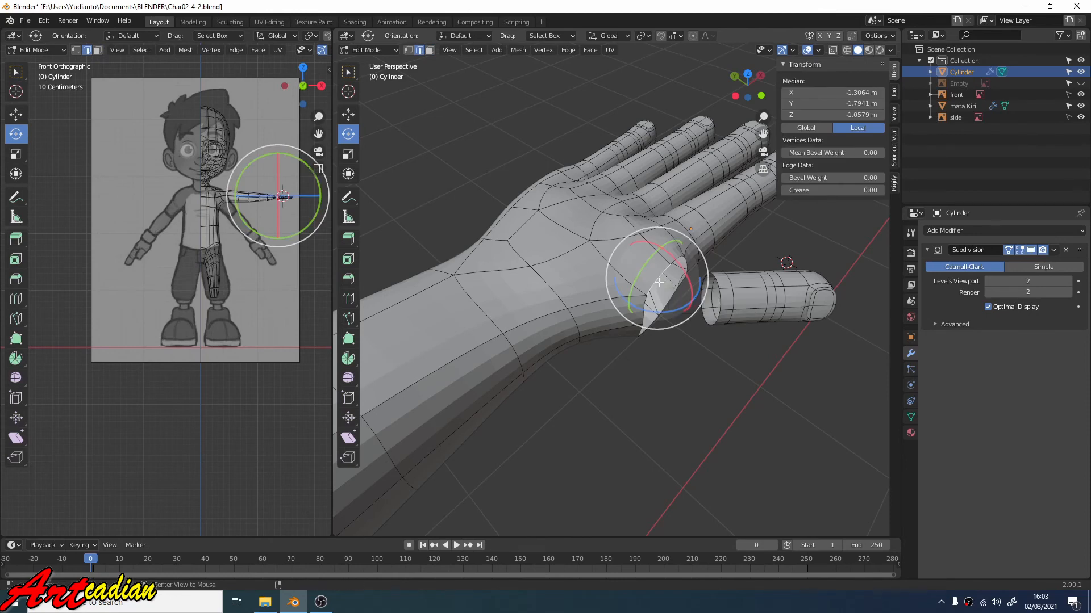
left_click(660, 279, "alt")
middle_click_drag(732, 301, 656, 297)
left_click(725, 282, "alt")
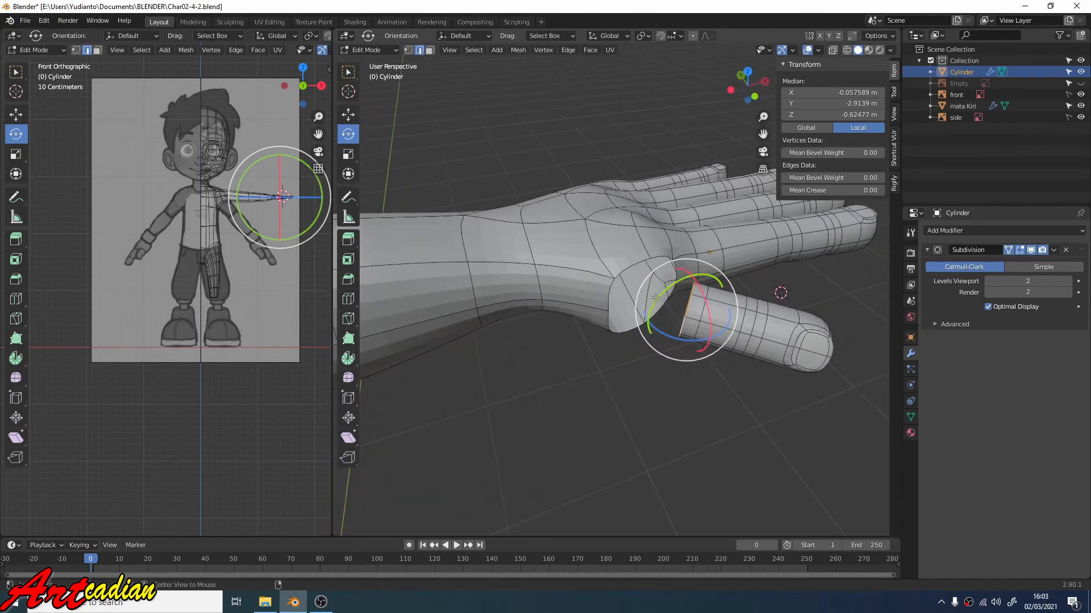
left_click(625, 268, "alt+shift")
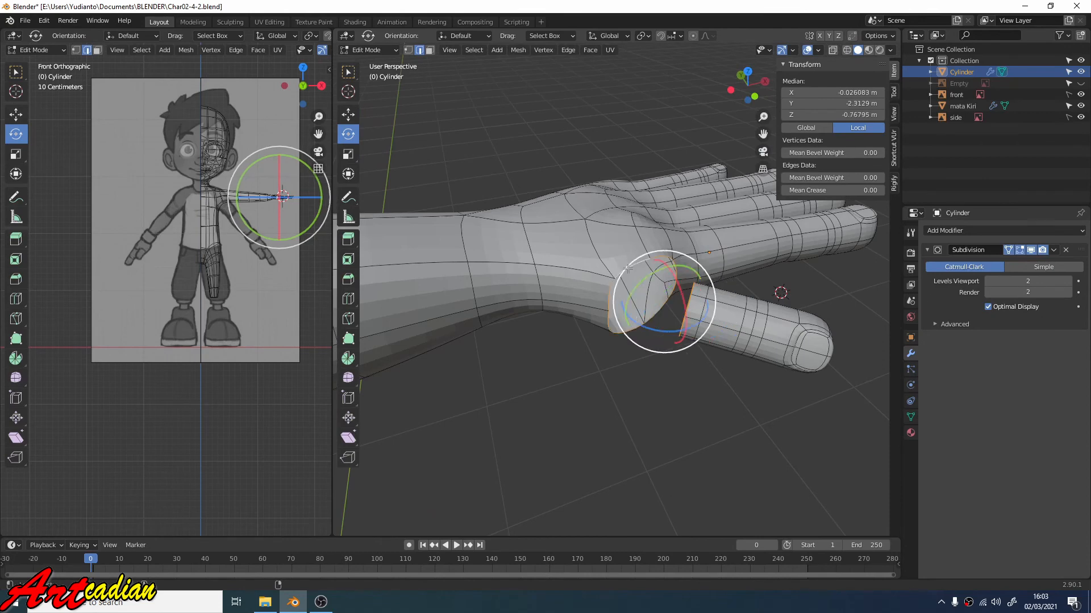
middle_click_drag(626, 236, 646, 279)
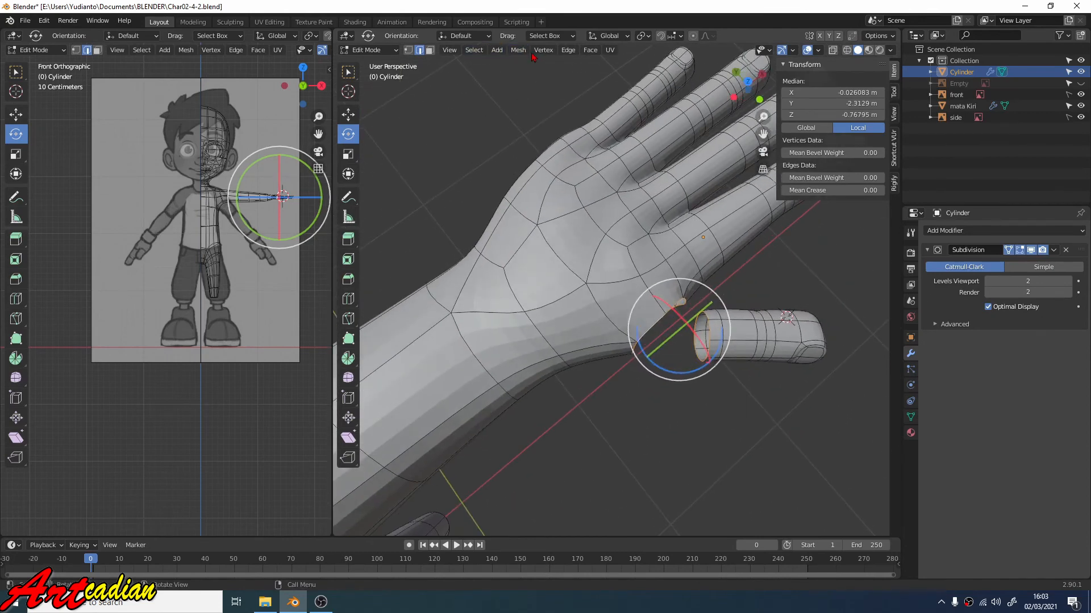
left_click(567, 50)
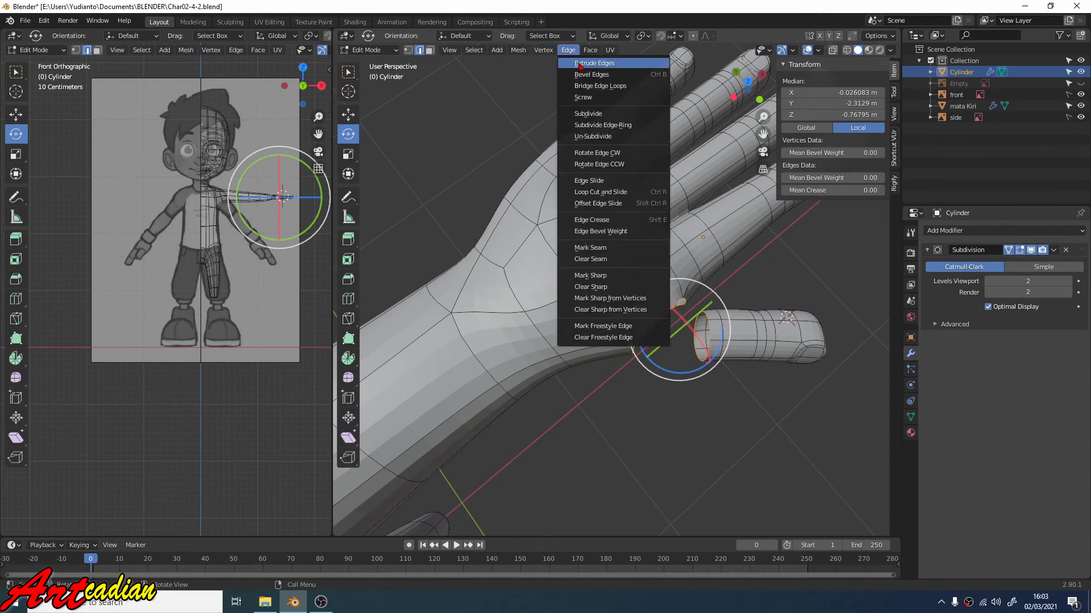
left_click(601, 87)
middle_click_drag(631, 80, 704, 154)
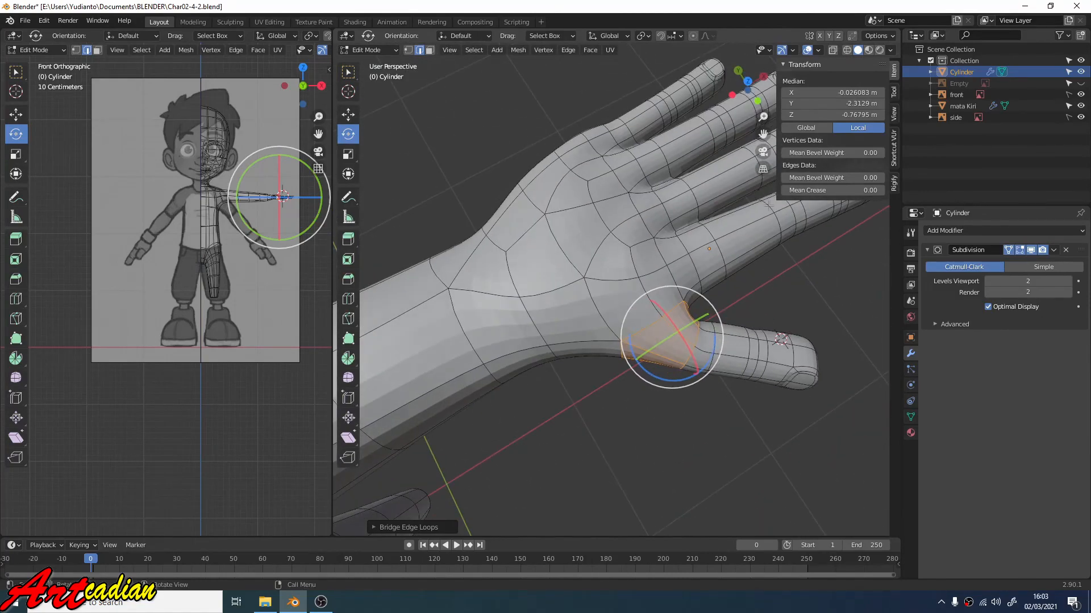
- Move a vertex in the web between the thumb and index finger to smooth the new joint
middle_click_drag(769, 205, 733, 144)
left_click(607, 383)
mouse_move(556, 233)
middle_mouse_down()
mouse_move(578, 218)
mouse_move(612, 269)
mouse_move(540, 274)
mouse_move(559, 242)
middle_mouse_up()
key("1")
left_click(682, 292)
middle_click_drag(682, 292, 394, 219)
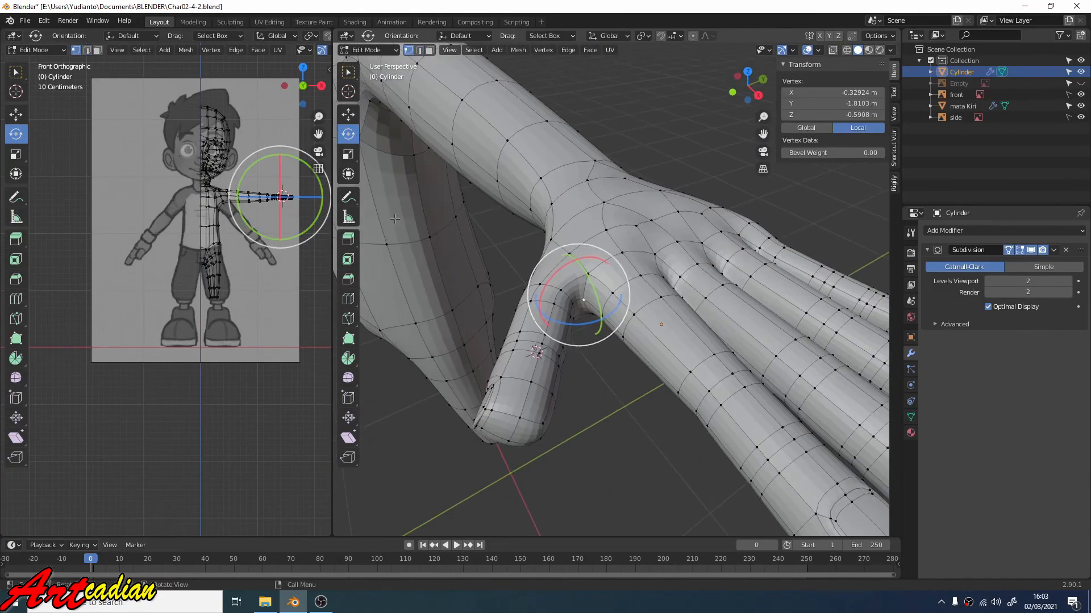
left_click(348, 114)
middle_click_drag(512, 272, 574, 284)
left_click_drag(645, 355, 655, 362)
middle_click_drag(655, 363, 637, 347)
left_click_drag(636, 346, 644, 350)
- Shift a neighbouring vertex in the thumb web, including along global X, and adjust an edge beside it
left_click(648, 335)
scroll(636, 353, "up", 3)
left_click_drag(647, 394, 657, 400)
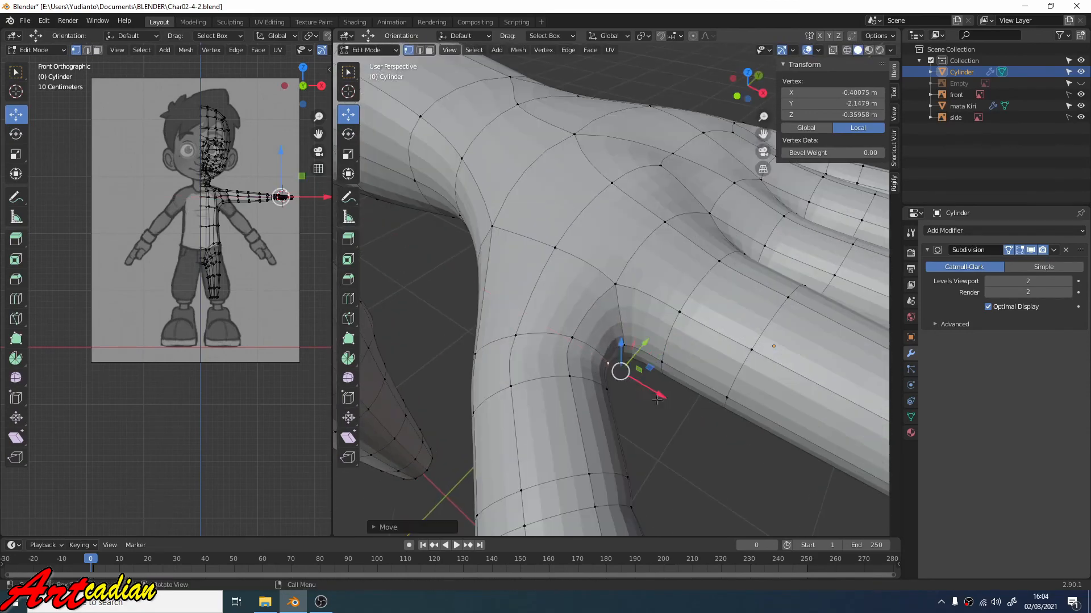
middle_click_drag(656, 400, 568, 330)
left_click_drag(568, 312, 575, 306)
middle_click_drag(575, 306, 503, 301)
key("2")
left_click(497, 298)
left_click_drag(531, 293, 537, 291)
middle_click_drag(537, 292, 659, 315)
- Reposition several vertices around the base of the thumb to smooth its transition into the hand
key("1")
left_click(677, 250)
left_click_drag(679, 212, 679, 222)
middle_click_drag(679, 250, 580, 196)
scroll(579, 228, "up", 3)
left_click(606, 257)
left_click(589, 326)
left_click_drag(612, 358, 605, 346)
mouse_move(604, 215)
middle_mouse_down()
mouse_move(625, 252)
mouse_move(619, 204)
middle_mouse_up()
left_click_drag(616, 289, 614, 282)
left_click(609, 312)
middle_click_drag(636, 340, 681, 171)
- Adjust vertices on the palm side between the thumb and index finger along global Z
scroll(562, 295, "down", 3)
middle_click_drag(681, 318, 690, 244)
scroll(691, 244, "up", 4)
left_click(789, 376)
left_click_drag(794, 413, 795, 405)
middle_click_drag(790, 387, 764, 403)
left_click_drag(752, 376, 750, 367)
scroll(704, 341, "down", 4)
scroll(671, 318, "up", 4)
left_click(659, 281)
left_click_drag(658, 324, 662, 332)
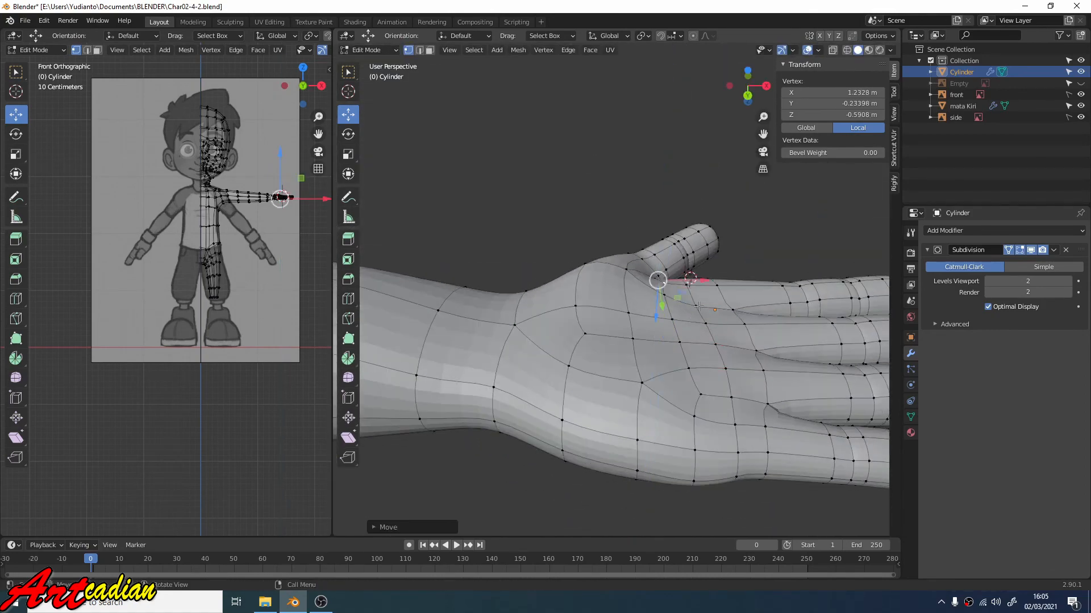
- Raise a vertex near the finger bases on the back of the hand slightly along global Z
left_click(699, 307)
scroll(698, 310, "down", 4)
middle_click_drag(699, 310, 676, 394)
scroll(681, 387, "up", 5)
middle_click_drag(684, 353, 690, 392)
left_click(725, 270)
left_click(738, 205, "shift")
left_click(740, 155, "shift")
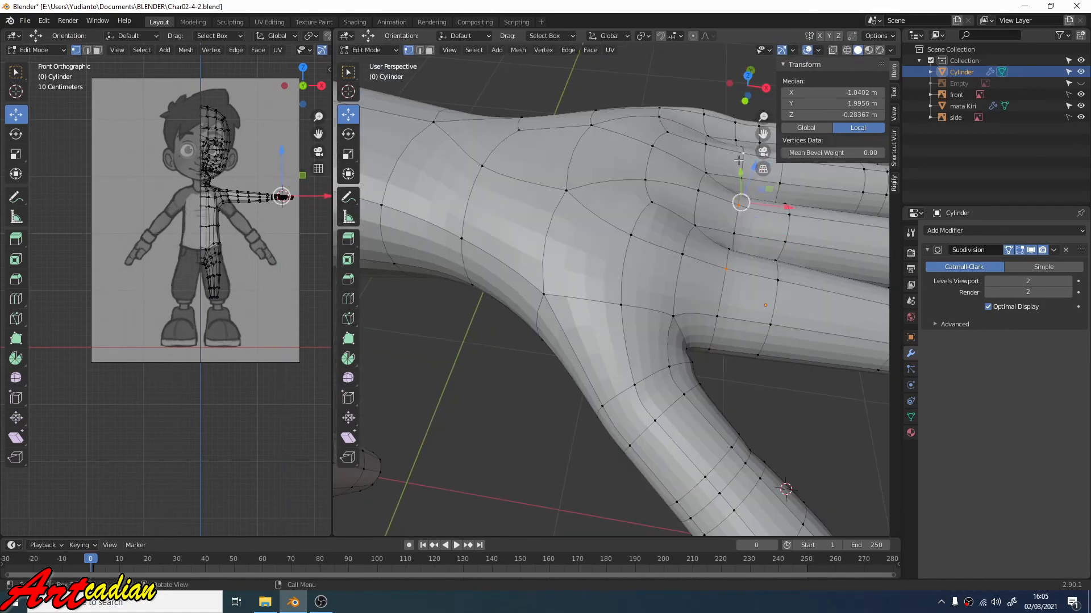
middle_click_drag(738, 161, 704, 227)
left_click(676, 121)
middle_click_drag(653, 187, 648, 108)
left_click_drag(606, 149, 606, 145)
- Raise two more vertices around the knuckles slightly along global Z to round the back of the hand
middle_click_drag(606, 170, 698, 204)
left_click(554, 203)
left_click_drag(544, 169, 544, 166)
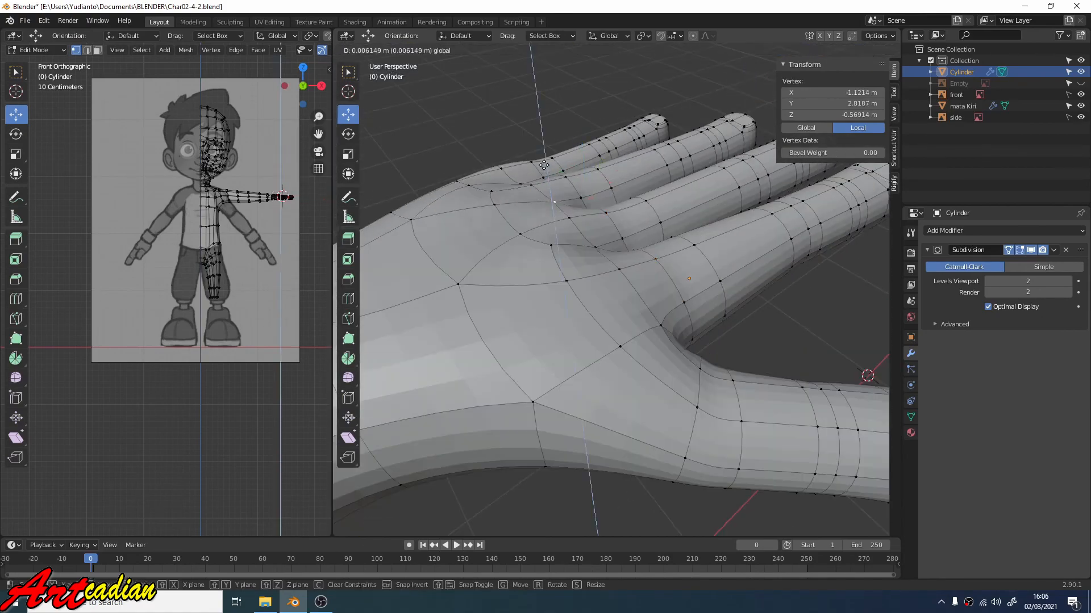
middle_click_drag(544, 170, 471, 188)
left_click(411, 182)
left_click_drag(404, 149, 404, 143)
middle_click_drag(420, 171, 602, 188)
- Scale the edge loops around the forearm just behind the wrist to refine the arm's taper
scroll(602, 256, "down", 4)
middle_click_drag(617, 392, 576, 211)
left_click(618, 293)
scroll(608, 341, "down", 3)
scroll(653, 255, "up", 4)
scroll(654, 238, "down", 4)
left_click(516, 278, "alt")
key("s")
left_click(519, 267)
middle_click_drag(520, 267, 486, 359)
left_click(531, 287, "alt")
key("s")
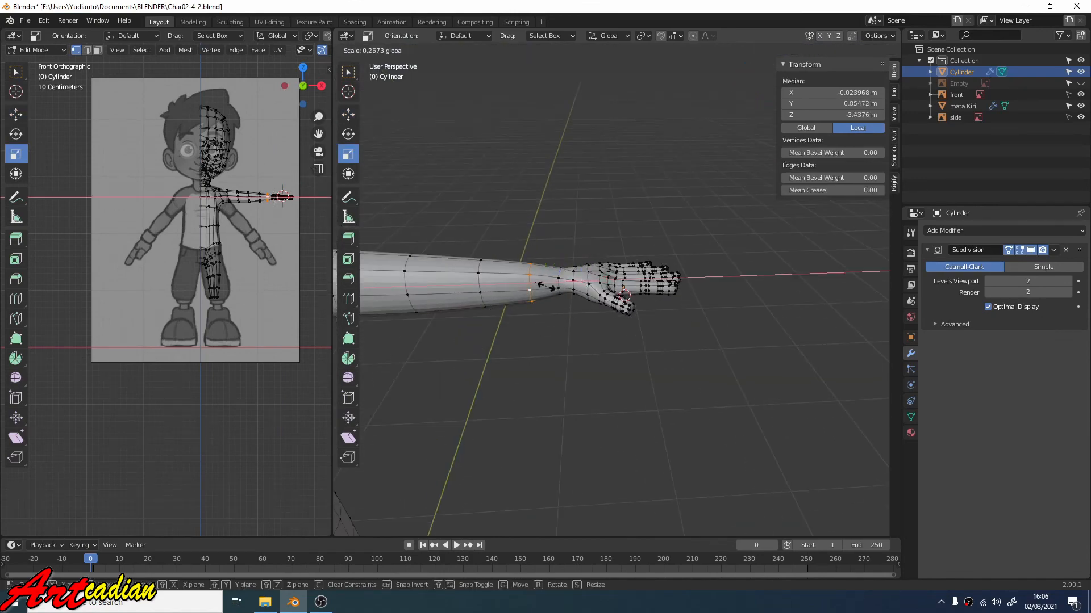
left_click(546, 287)
scroll(545, 287, "up", 4)
key("s")
- Shift the vertex on the back of the wrist slightly along global Y
middle_click_drag(545, 279, 537, 326)
left_click(623, 244)
left_click(650, 353)
scroll(650, 352, "down", 8)
scroll(639, 276, "up", 6)
scroll(639, 275, "down", 7)
scroll(640, 326, "up", 7)
left_click(637, 270)
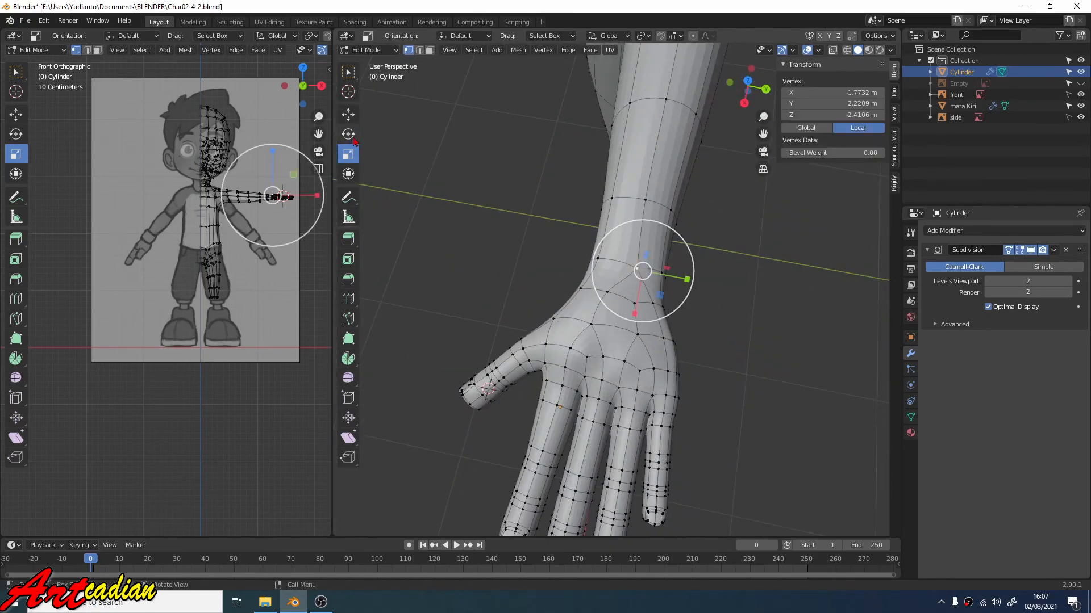
left_click(348, 115)
left_click_drag(684, 279, 677, 277)
- Return to Object Mode and examine the half body with its attached arm and hand
middle_click_drag(568, 386, 591, 398)
left_click(635, 285)
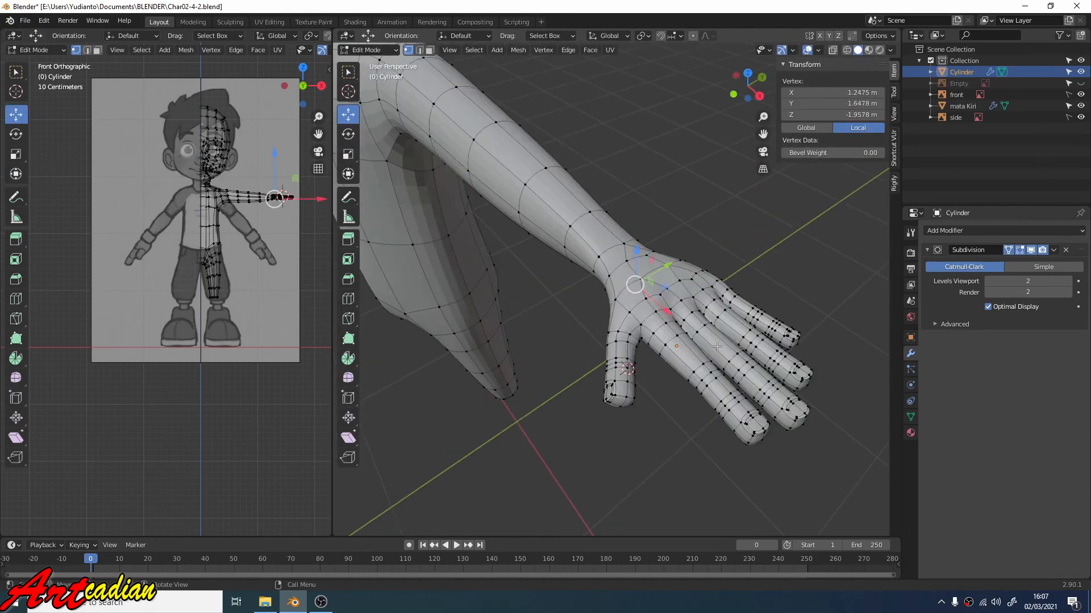
middle_click_drag(716, 346, 789, 318)
scroll(670, 335, "down", 7)
middle_click_drag(511, 358, 618, 325, "shift")
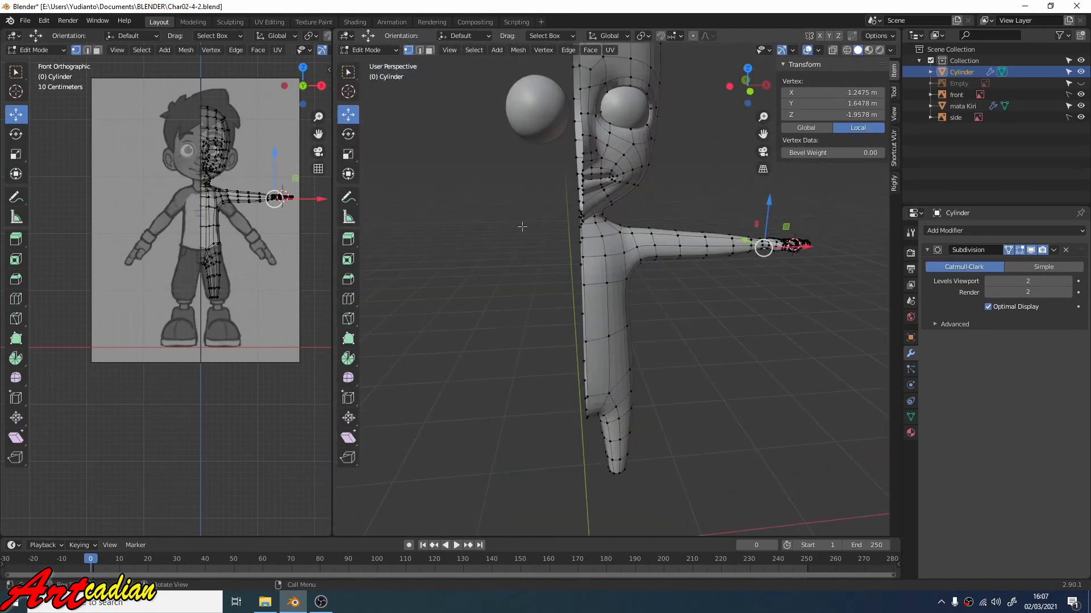
left_click(375, 50)
left_click(372, 64)
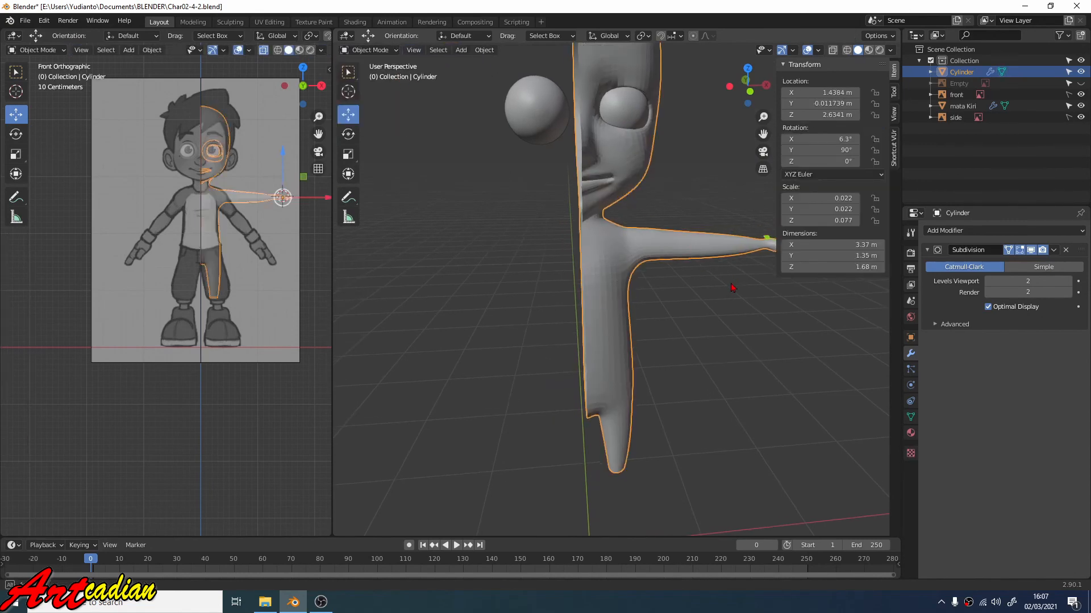
middle_click_drag(714, 328, 714, 308)
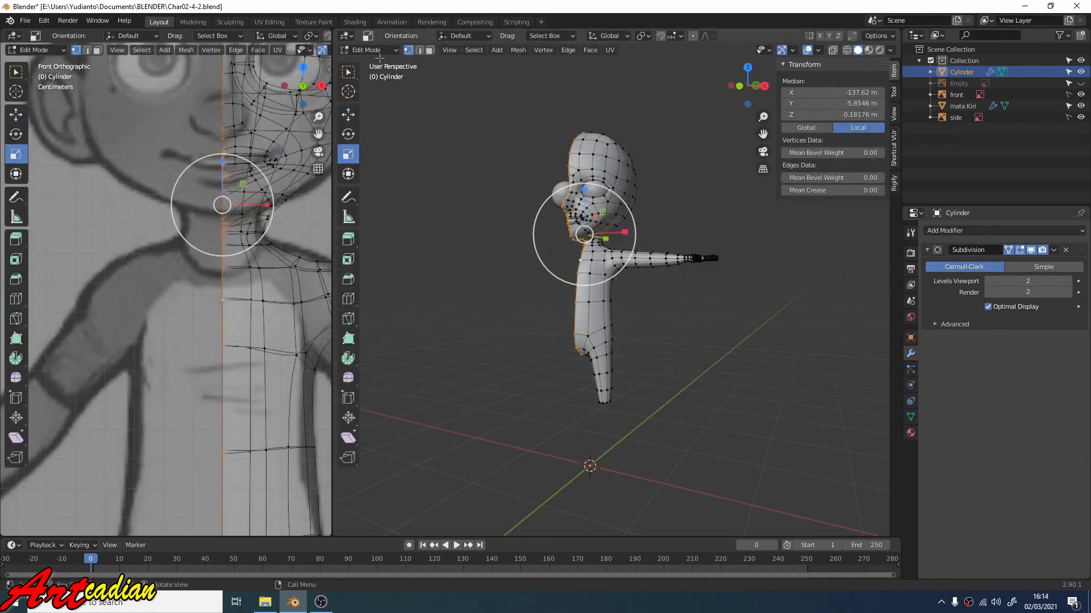
- Return to Object Mode and apply the character mesh's location, rotation and scale
left_click(379, 51)
left_click(374, 63)
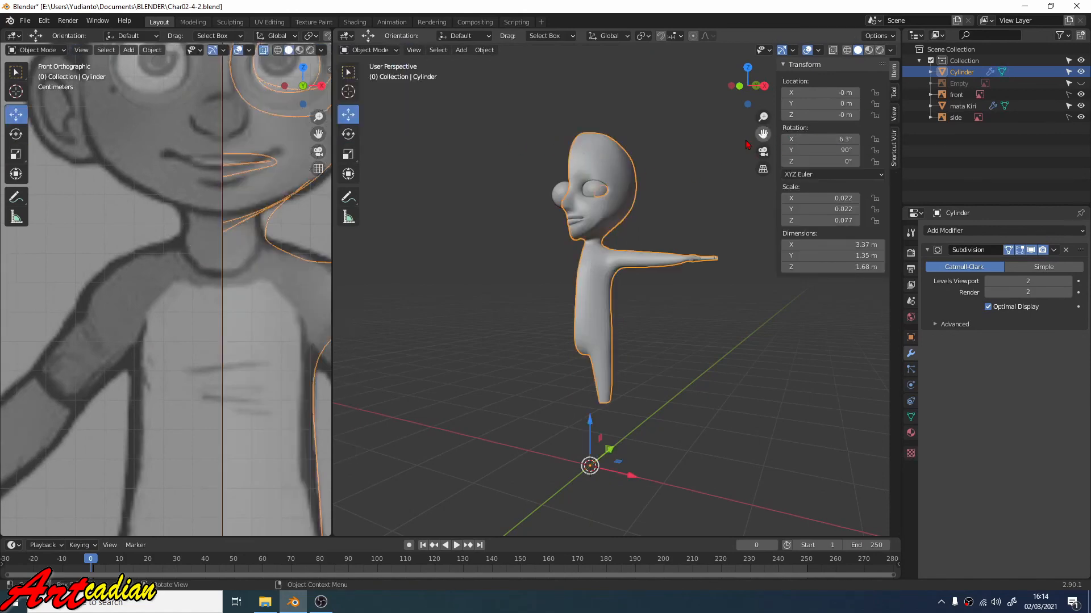
middle_click_drag(619, 166, 652, 189)
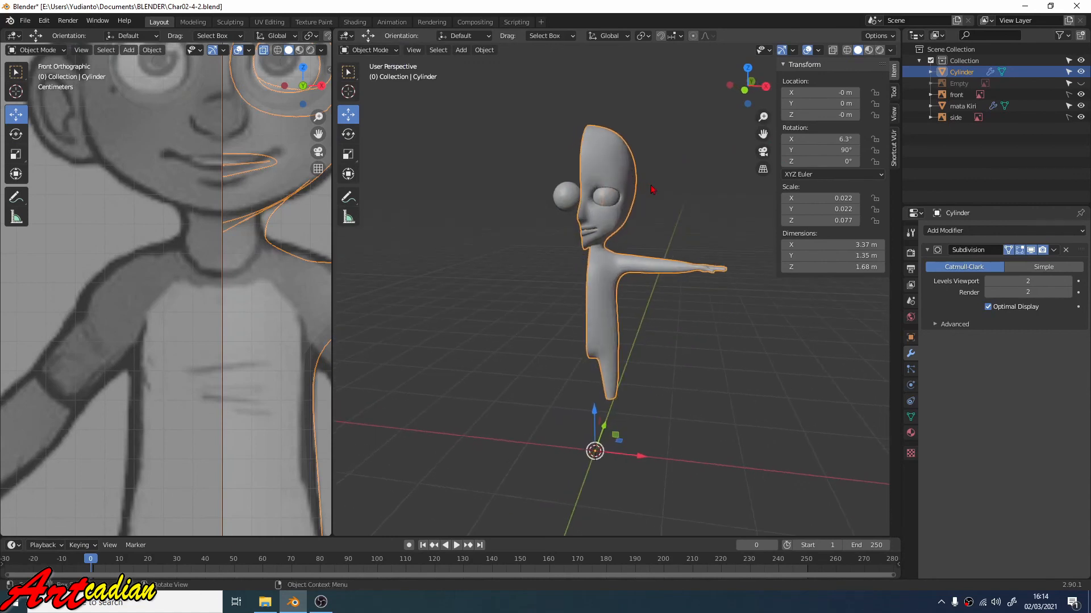
left_click(482, 54)
mouse_move(514, 121)
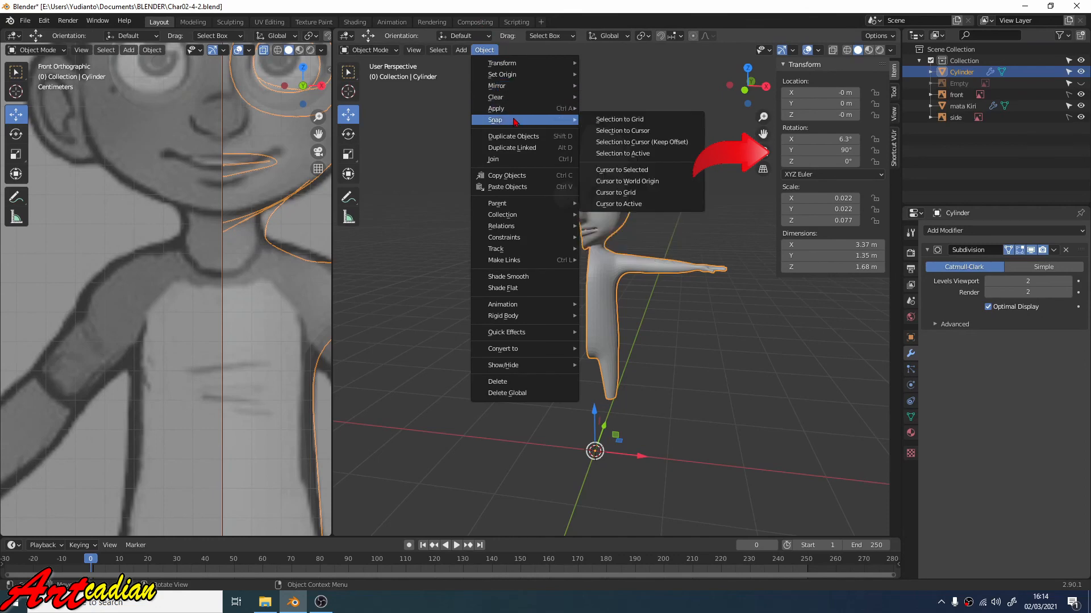
left_click(622, 142)
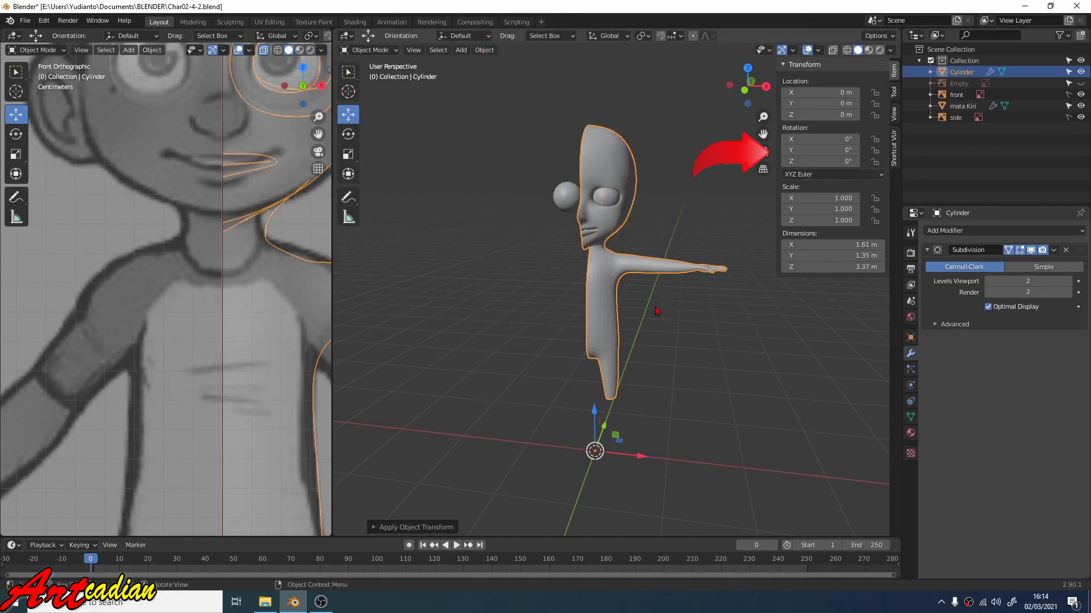
middle_click_drag(684, 334, 701, 313)
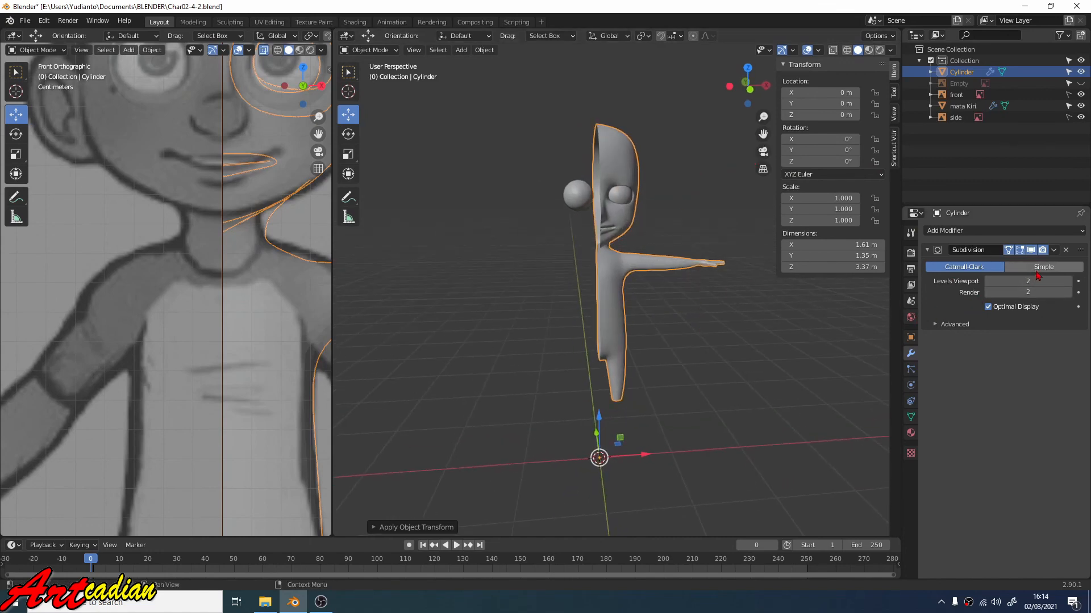
- Add a Mirror modifier to the half body mesh, mirroring it across the X axis
left_click(959, 231)
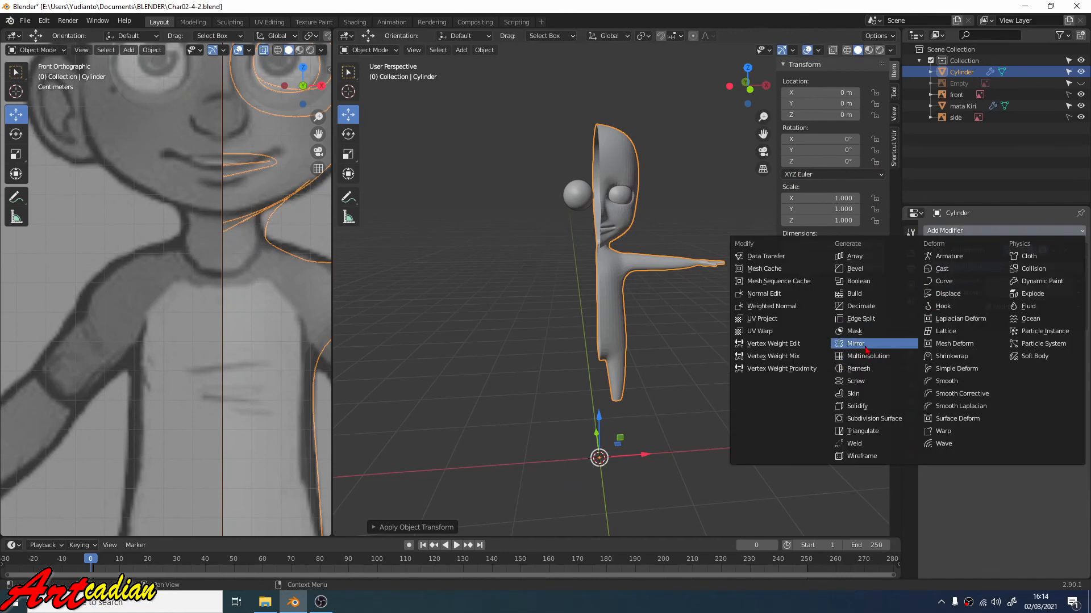
left_click(855, 344)
middle_click_drag(681, 347, 693, 280)
scroll(658, 341, "up", 5)
scroll(730, 325, "down", 6)
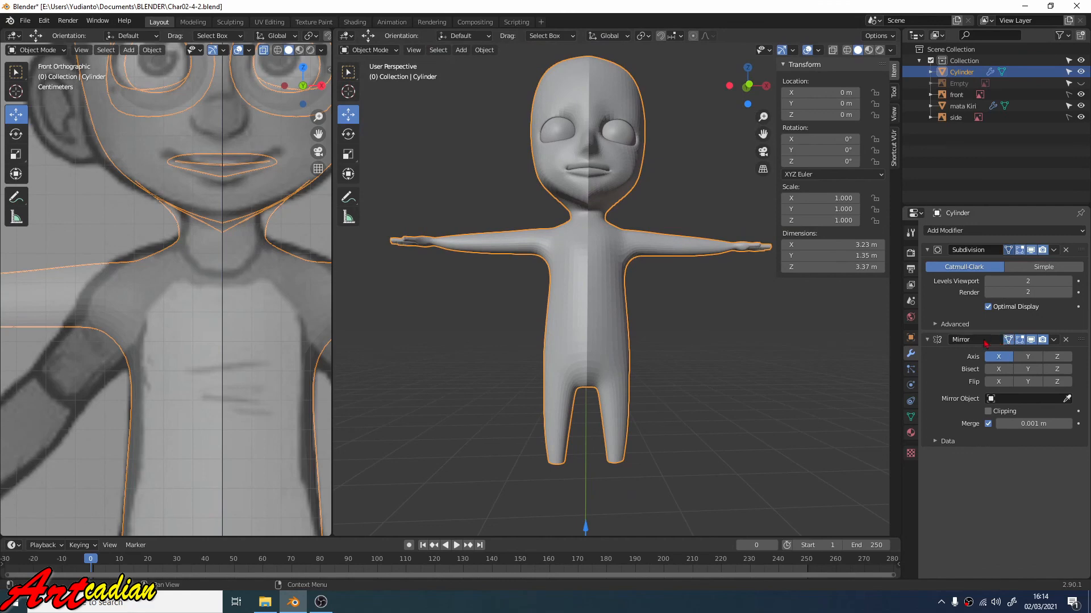
- Compare both modifier orders on the body's centre seam and place Mirror before Subdivision in the stack
middle_click_drag(602, 318, 723, 302)
scroll(669, 327, "up", 5)
scroll(719, 306, "down", 3)
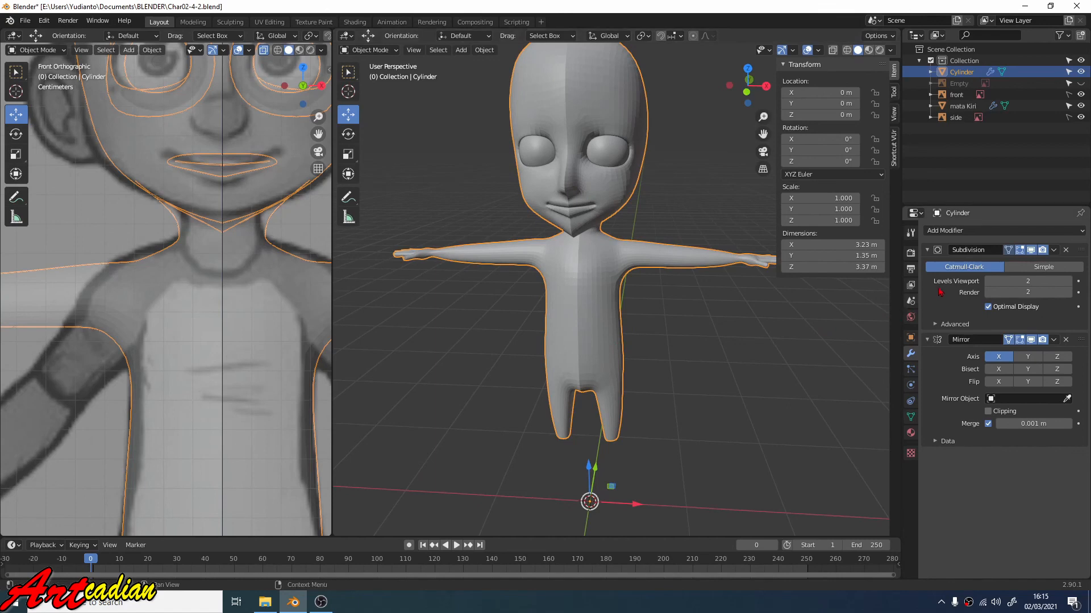
left_click_drag(1082, 344, 1085, 254)
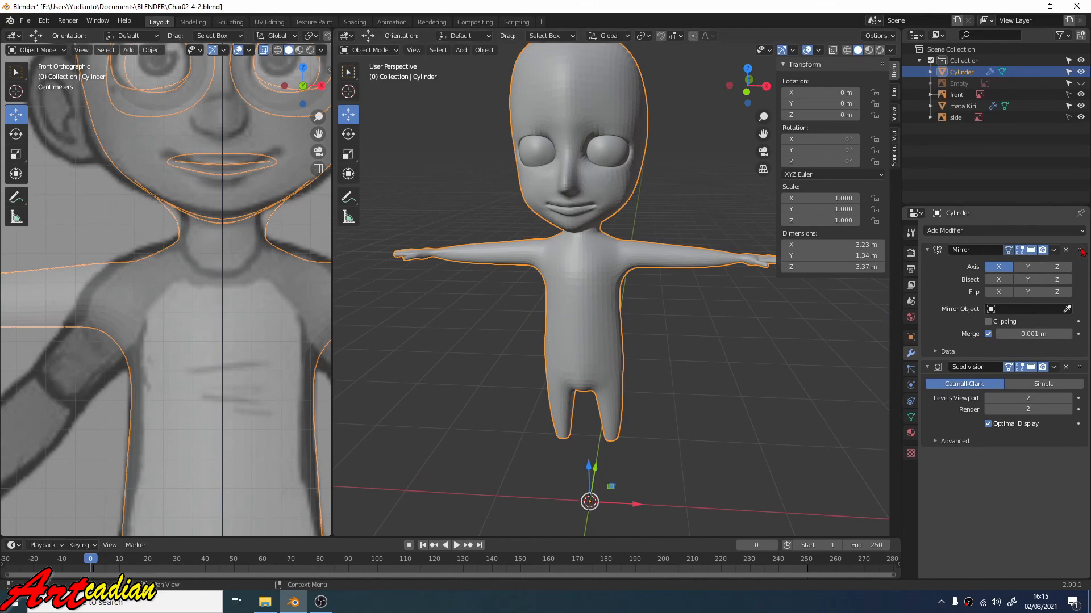
left_click_drag(1083, 253, 1083, 466)
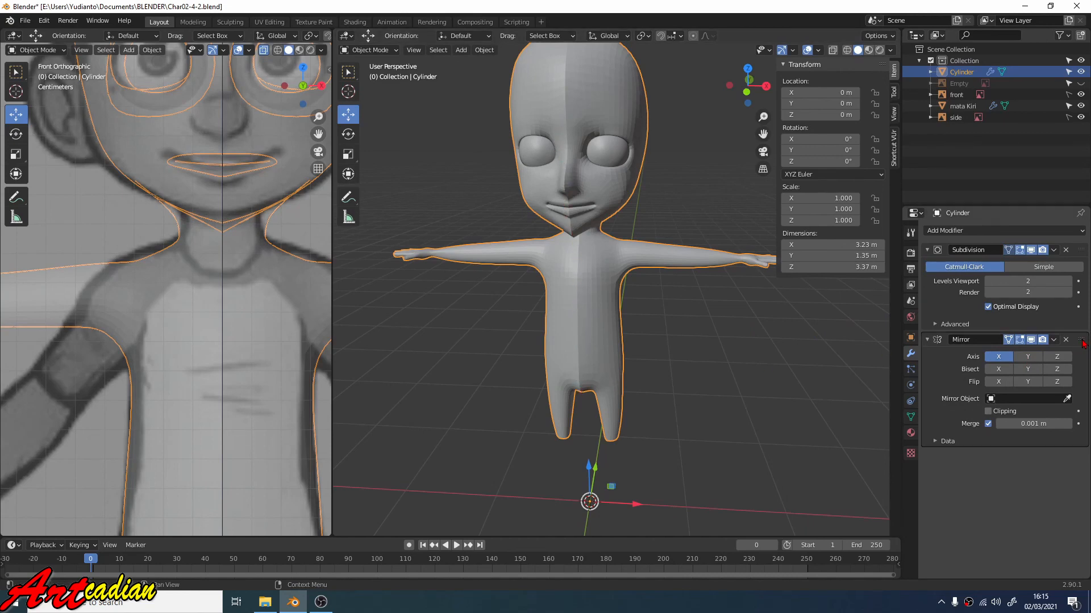
left_click_drag(1083, 344, 1083, 249)
- Examine the mirrored body from behind and the side, including the arms and the open hand
middle_click_drag(571, 372, 453, 246)
scroll(638, 297, "up", 6)
scroll(610, 316, "down", 6)
scroll(596, 297, "up", 6)
scroll(559, 301, "down", 3)
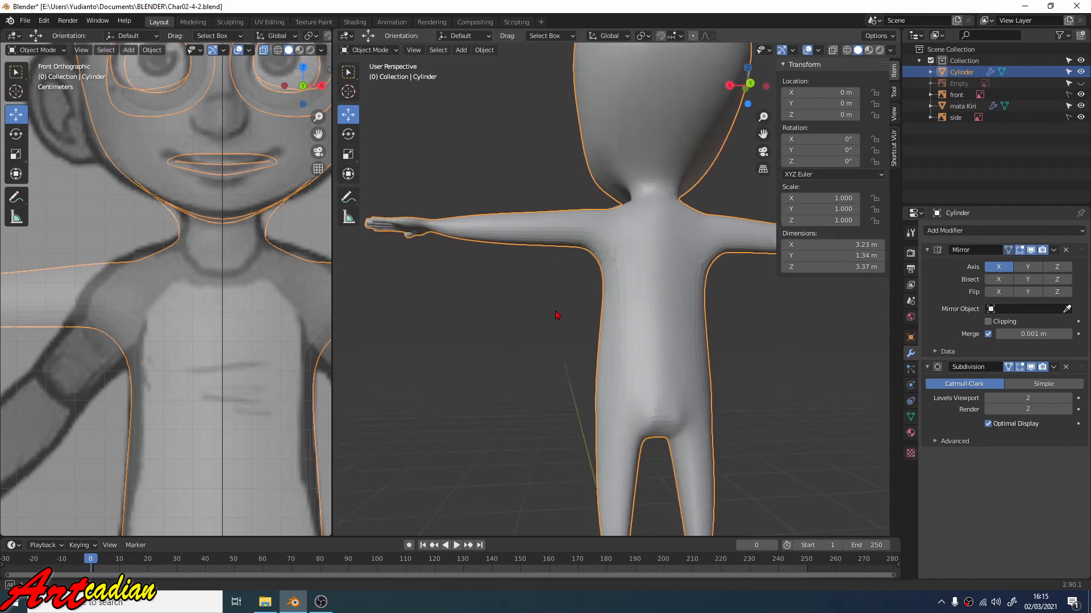
middle_click_drag(557, 316, 641, 363)
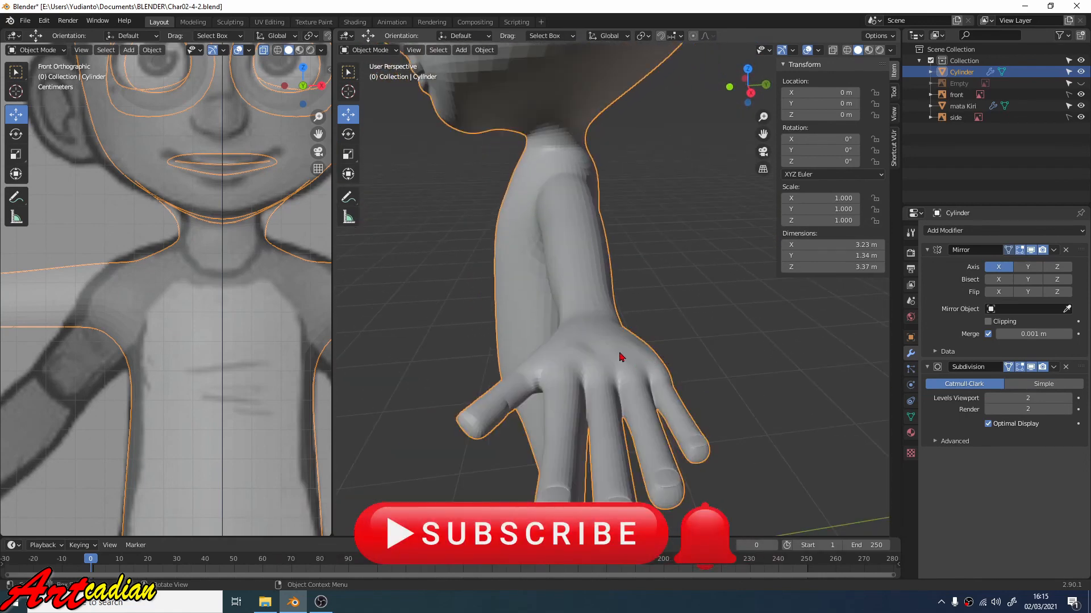